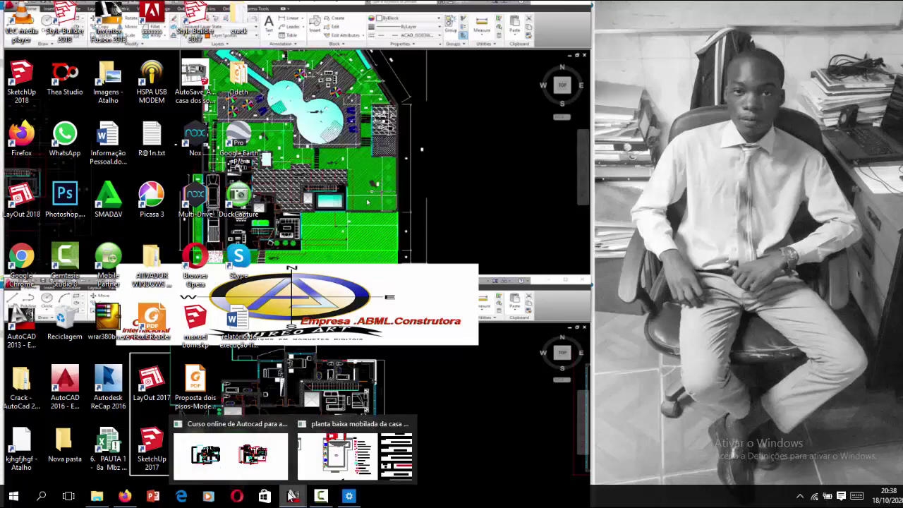
# Step: Bring the 'Curso online de Autocad para arquitetos' drawing with the house floor plans to the front
pyautogui.click(250, 431)
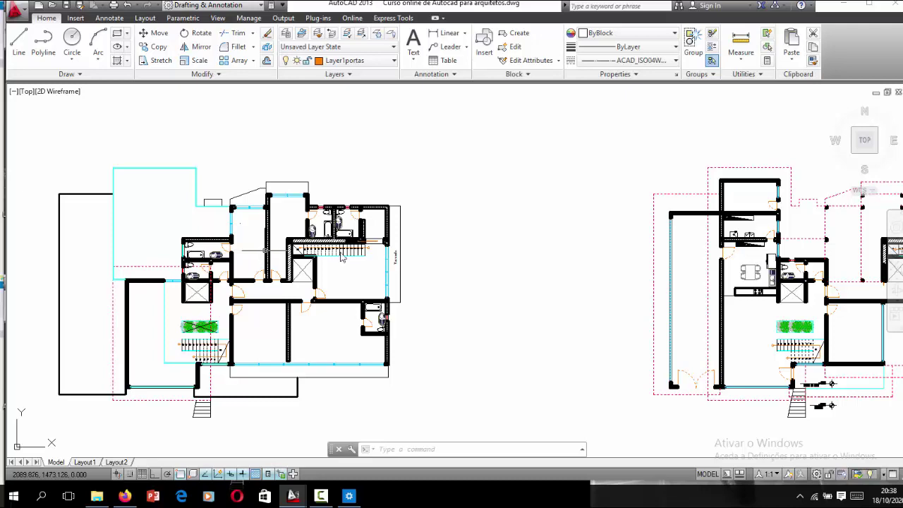
# Step: Erase the stray dashed lines and leftover objects above the right floor plan
pyautogui.scroll(-4, 423, 306)
pyautogui.scroll(3, 508, 303)
pyautogui.scroll(3, 603, 261)
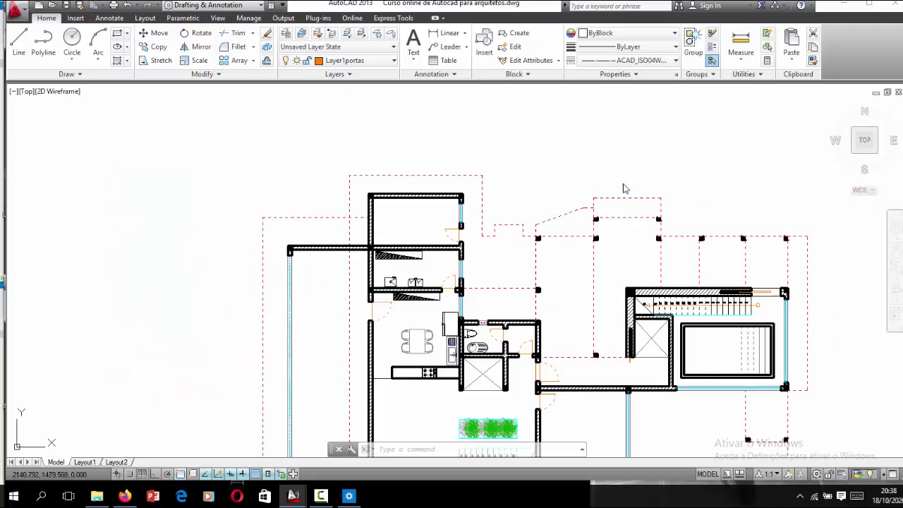
pyautogui.scroll(3, 663, 201)
pyautogui.scroll(-2, 455, 221)
pyautogui.click(627, 198)
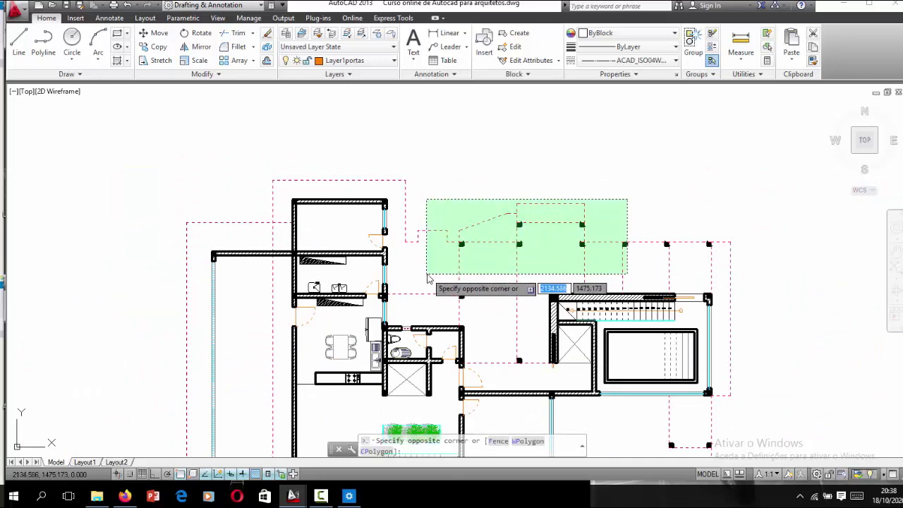
pyautogui.click(427, 284)
pyautogui.press('Delete')
pyautogui.click(782, 219)
pyautogui.click(604, 277)
pyautogui.press('Delete')
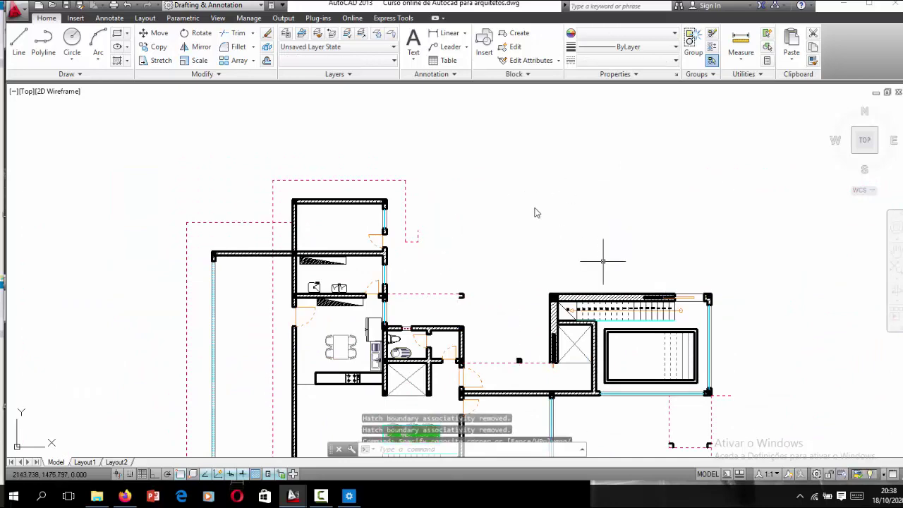
# Step: Erase the dashed marks right of the terrace and the leftover lines near the entrance stairs
pyautogui.scroll(-3, 536, 240)
pyautogui.scroll(2, 454, 201)
pyautogui.scroll(2, 453, 200)
pyautogui.click(637, 175)
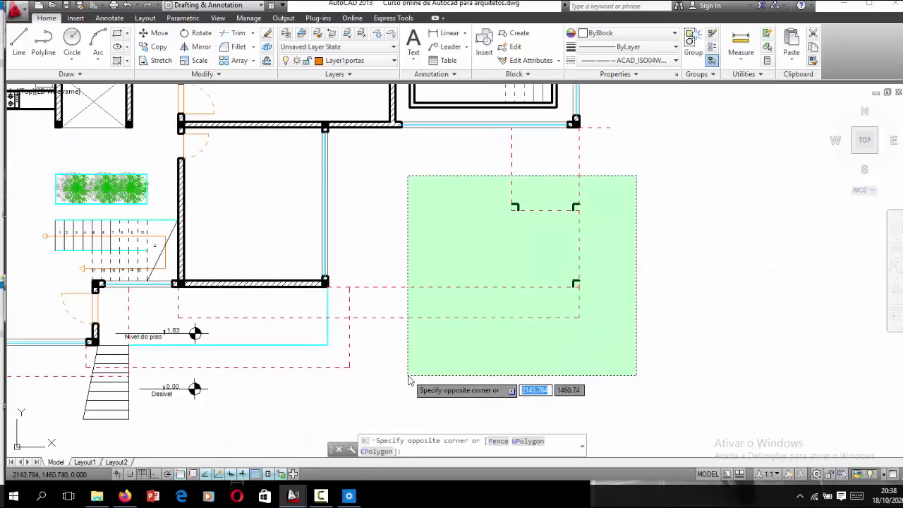
pyautogui.click(409, 359)
pyautogui.press('Delete')
pyautogui.scroll(-1, 496, 206)
pyautogui.scroll(2, 496, 206)
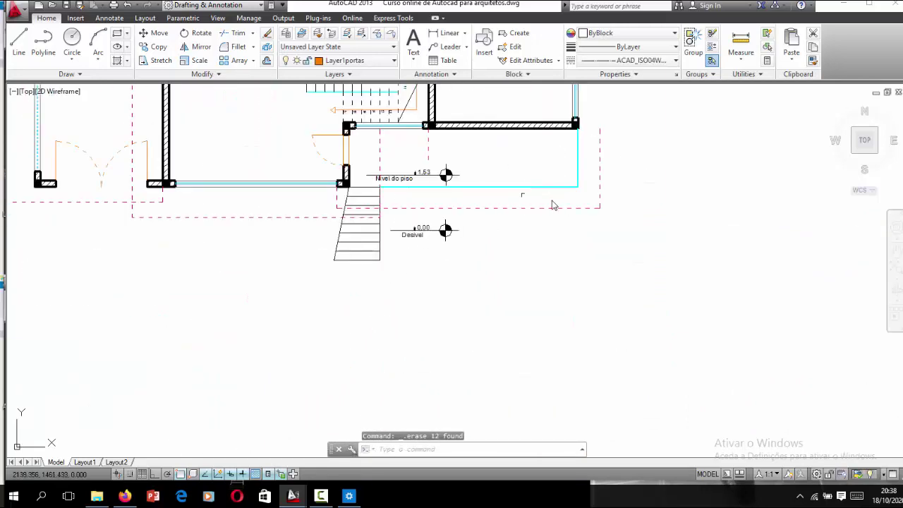
pyautogui.click(669, 202)
pyautogui.click(510, 248)
pyautogui.press('Delete')
# Step: Erase the dashed line below the doors and the dashed lines above the upper room
pyautogui.scroll(-3, 500, 247)
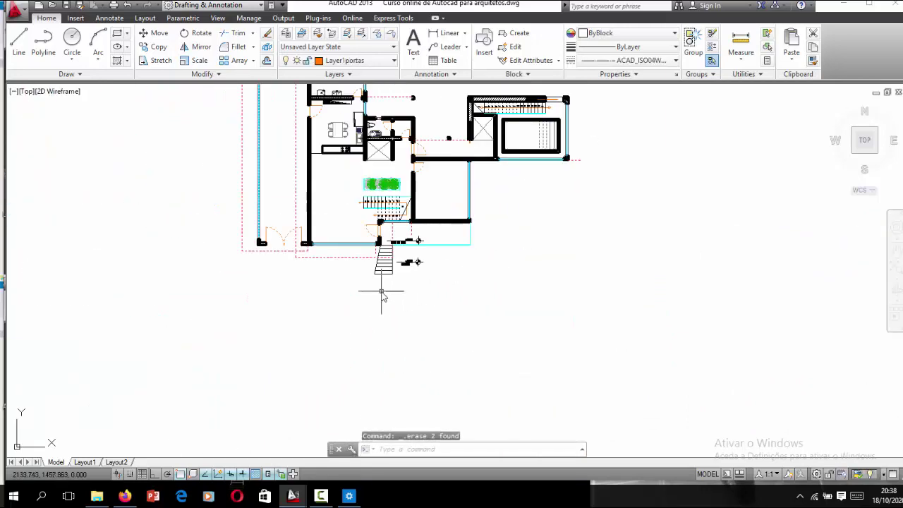
pyautogui.scroll(-2, 376, 289)
pyautogui.scroll(2, 307, 227)
pyautogui.scroll(2, 383, 306)
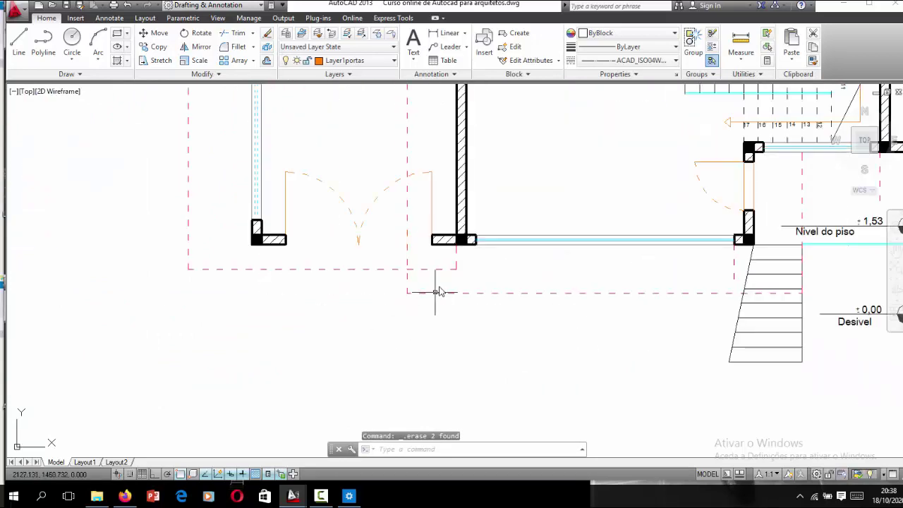
pyautogui.click(478, 267)
pyautogui.click(317, 321)
pyautogui.press('Delete')
pyautogui.scroll(-3, 322, 318)
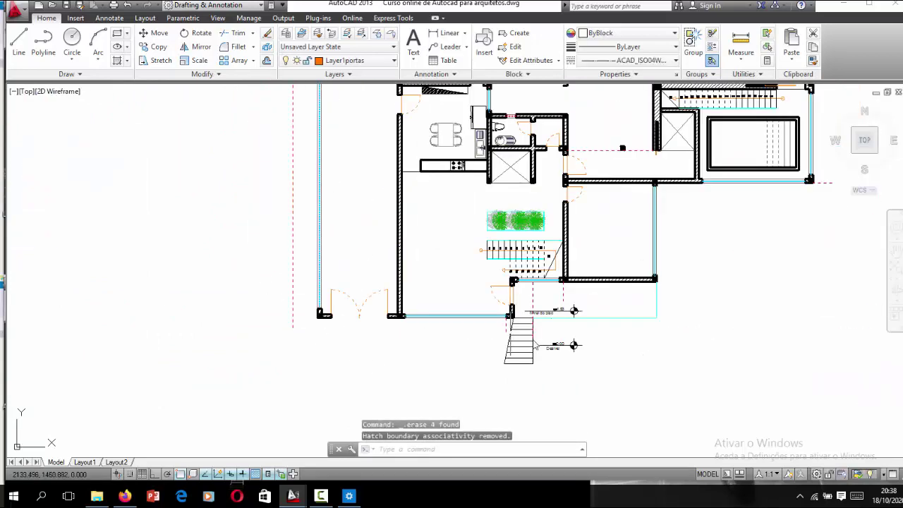
pyautogui.scroll(-2, 372, 375)
pyautogui.scroll(4, 323, 203)
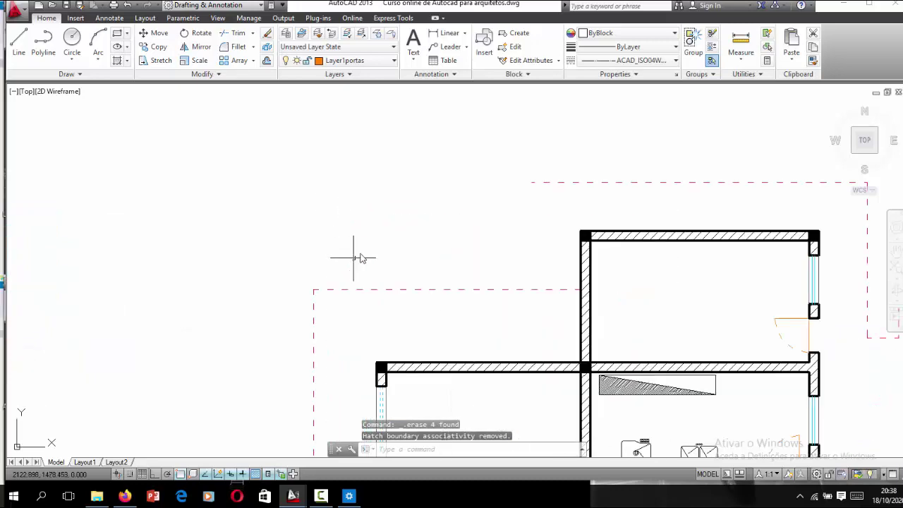
pyautogui.click(371, 246)
pyautogui.click(233, 372)
pyautogui.press('Delete')
# Step: Erase the leftover dashed segments beside the rooms
pyautogui.scroll(-3, 423, 198)
pyautogui.scroll(3, 595, 181)
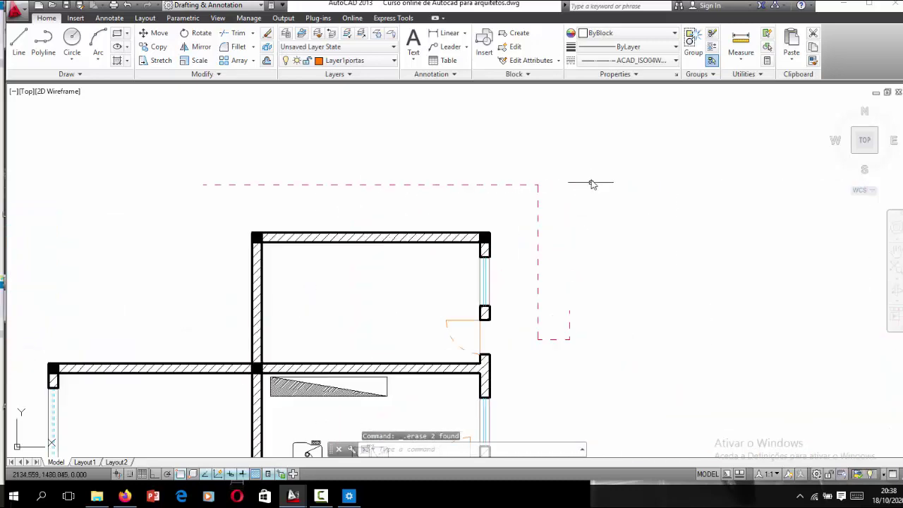
pyautogui.scroll(2, 571, 151)
pyautogui.click(381, 189)
pyautogui.scroll(-2, 381, 190)
pyautogui.scroll(-2, 425, 209)
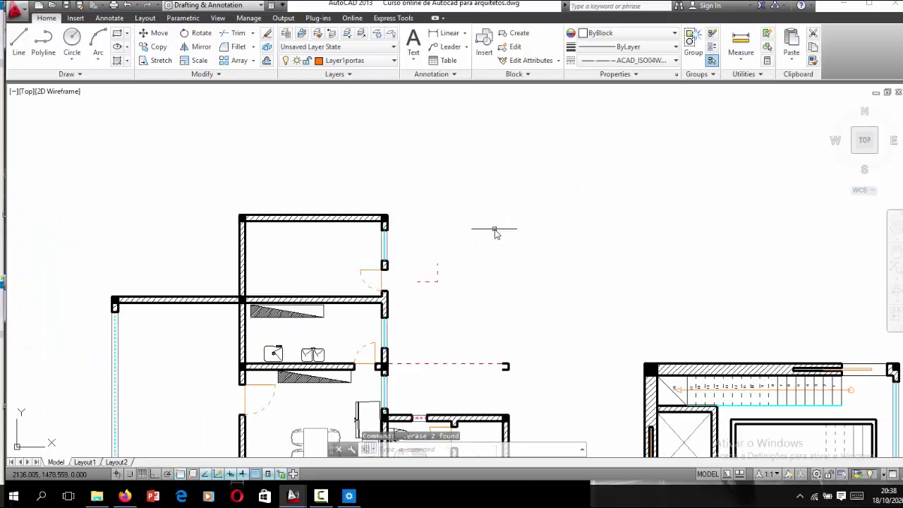
pyautogui.scroll(3, 490, 230)
pyautogui.scroll(-3, 409, 197)
pyautogui.scroll(2, 409, 256)
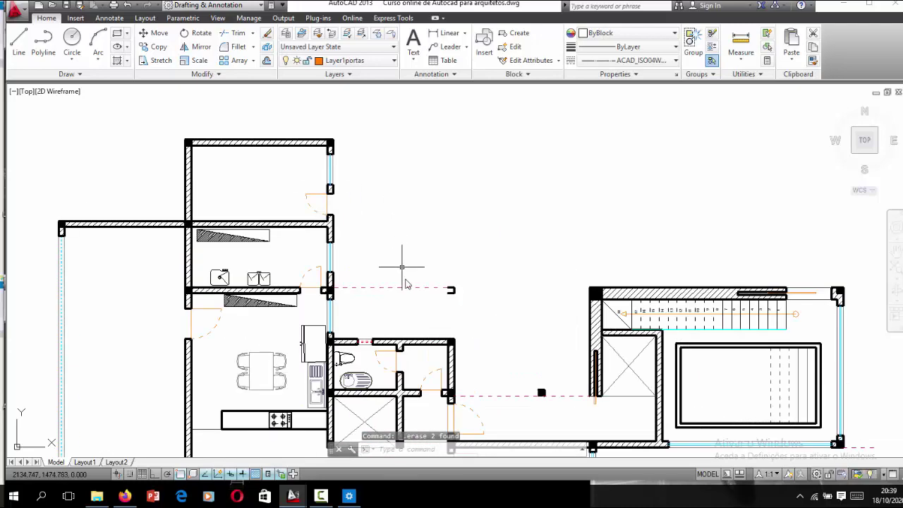
pyautogui.scroll(3, 479, 237)
pyautogui.click(395, 317)
pyautogui.press('Delete')
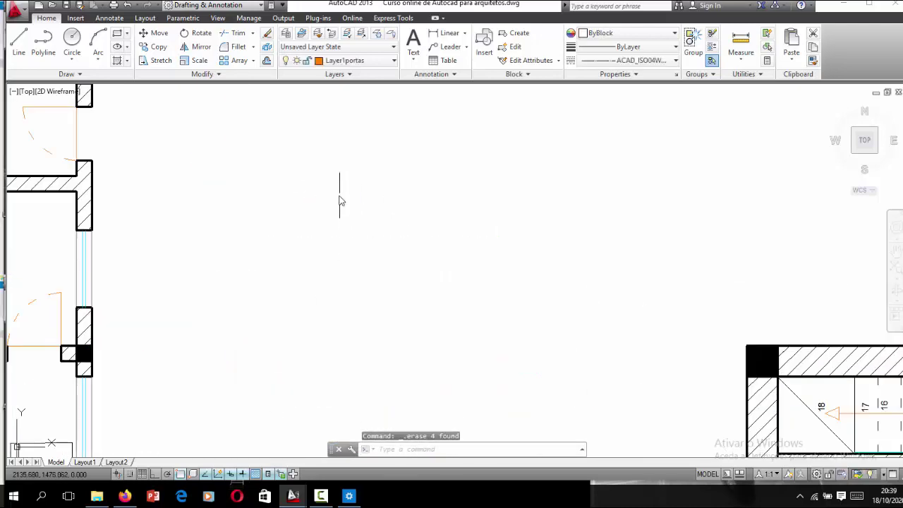
# Step: Erase the last dashed line and the small black block from the plan
pyautogui.scroll(-3, 339, 195)
pyautogui.scroll(3, 406, 324)
pyautogui.scroll(3, 406, 325)
pyautogui.scroll(2, 423, 261)
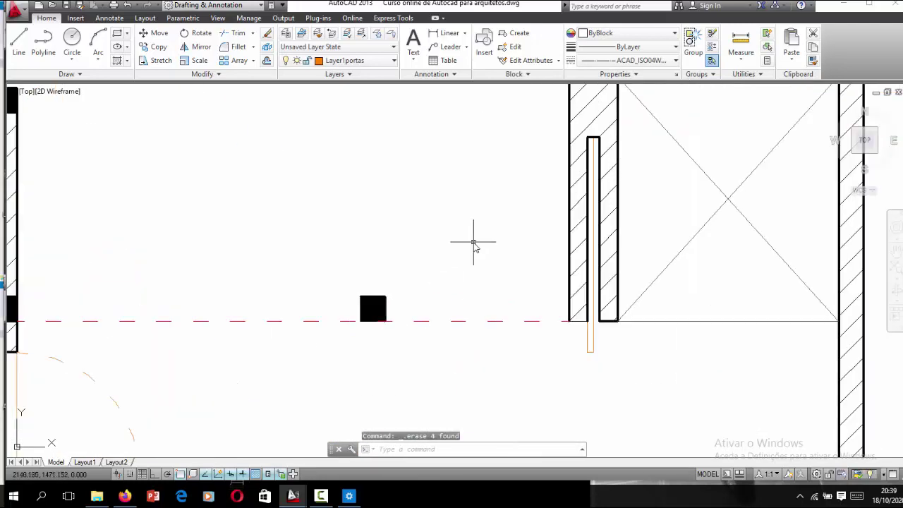
pyautogui.click(474, 241)
pyautogui.click(300, 379)
pyautogui.press('Delete')
pyautogui.scroll(-3, 387, 278)
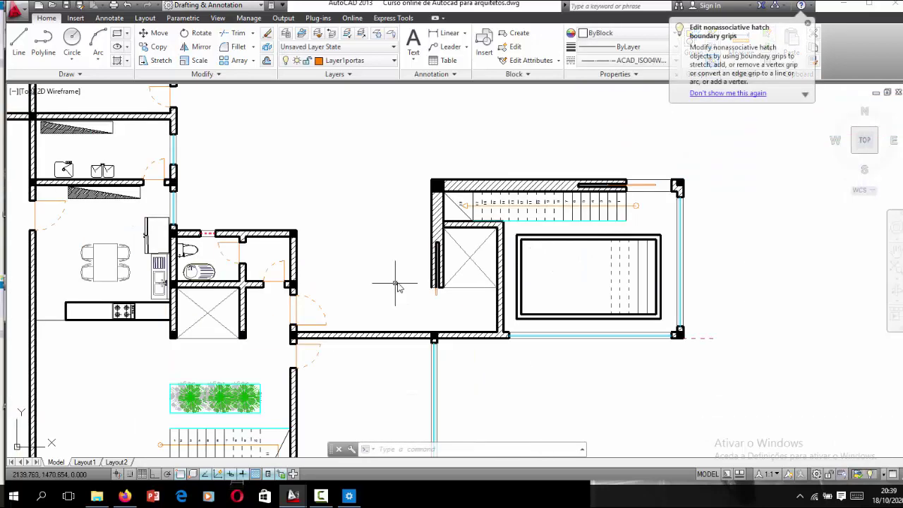
pyautogui.scroll(-3, 487, 282)
pyautogui.scroll(3, 417, 296)
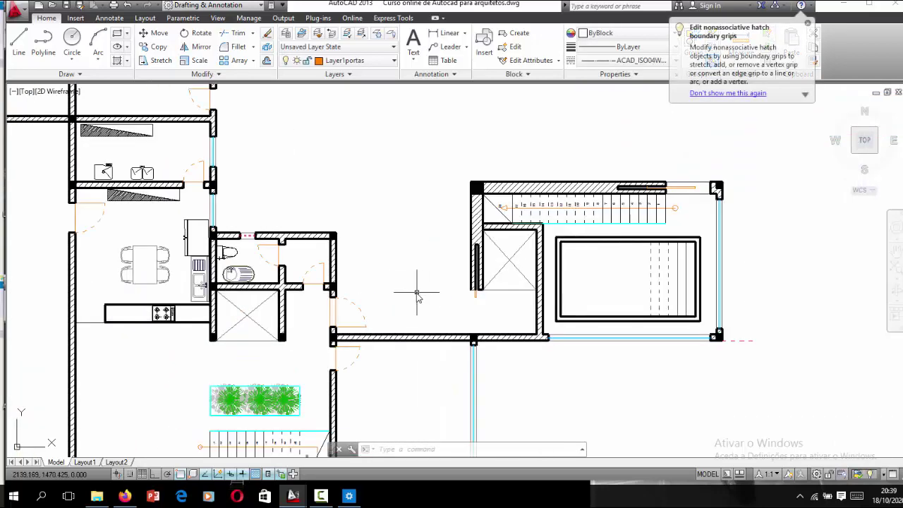
pyautogui.scroll(-2, 463, 313)
pyautogui.scroll(-2, 395, 340)
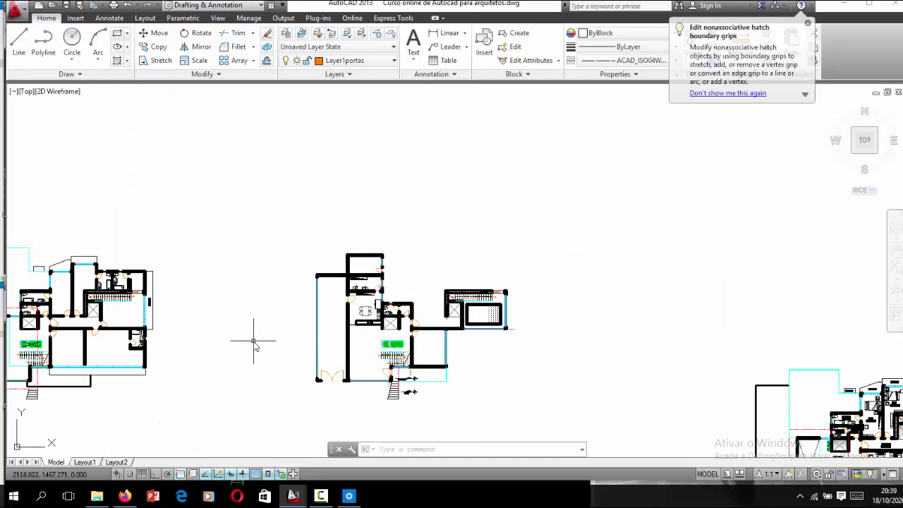
pyautogui.scroll(-2, 451, 323)
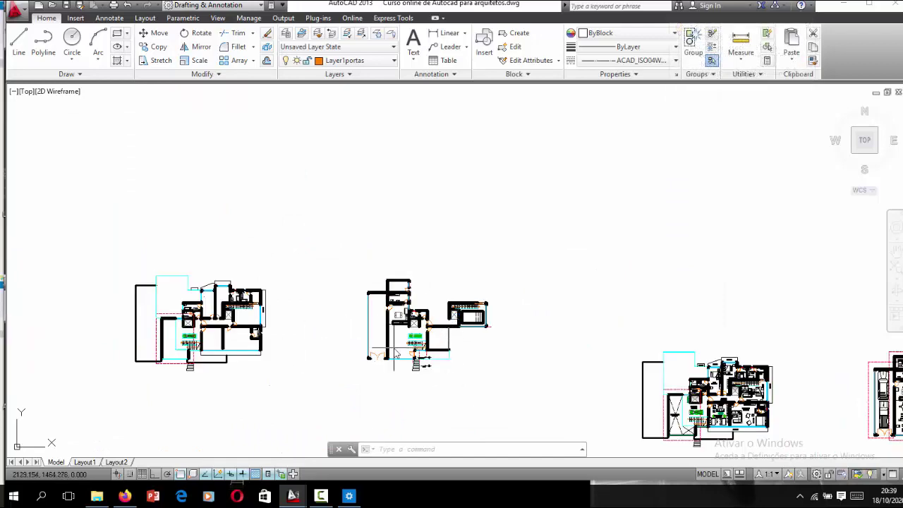
pyautogui.scroll(3, 377, 339)
pyautogui.scroll(1, 387, 332)
pyautogui.scroll(2, 387, 328)
pyautogui.scroll(-2, 395, 321)
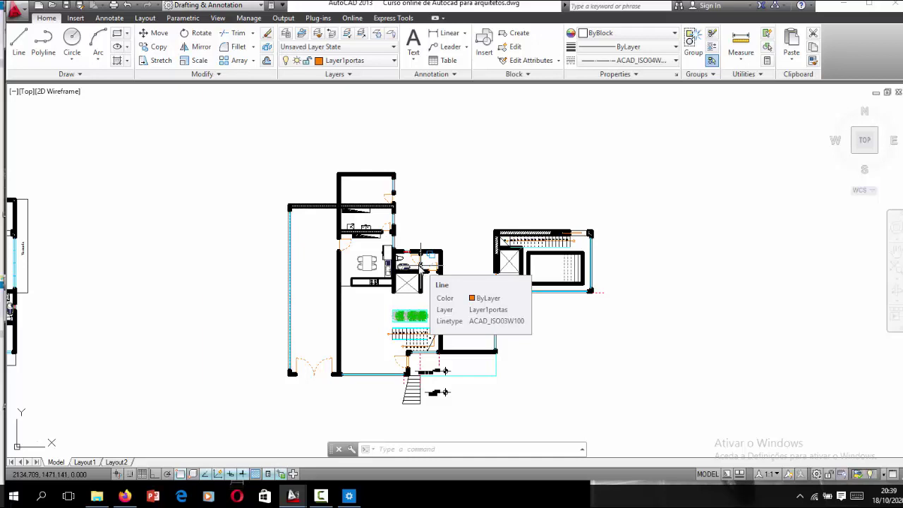
pyautogui.scroll(-2, 445, 314)
pyautogui.scroll(-2, 445, 324)
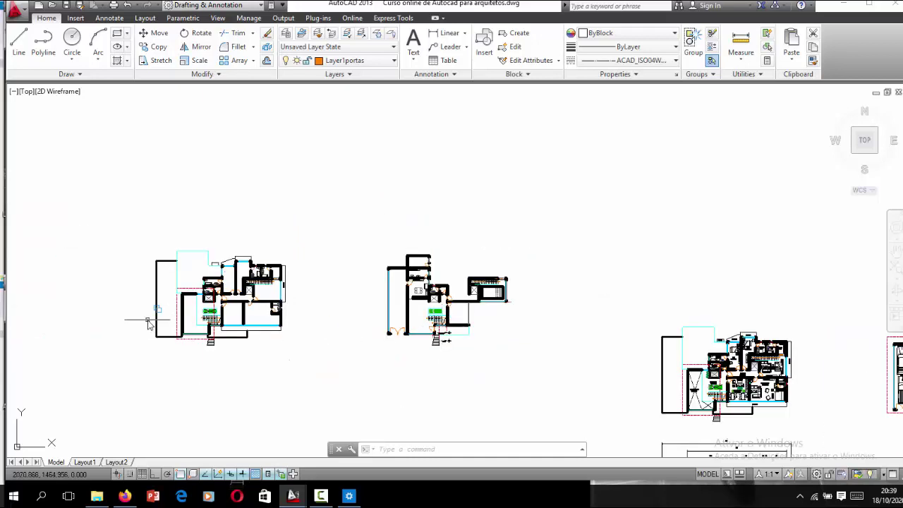
pyautogui.scroll(2, 159, 314)
pyautogui.scroll(4, 180, 313)
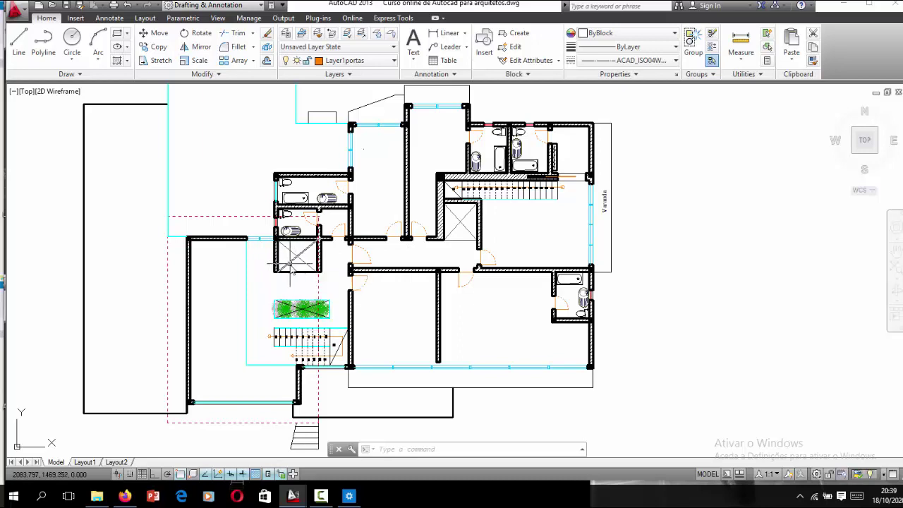
pyautogui.scroll(-2, 270, 300)
pyautogui.scroll(-1, 230, 325)
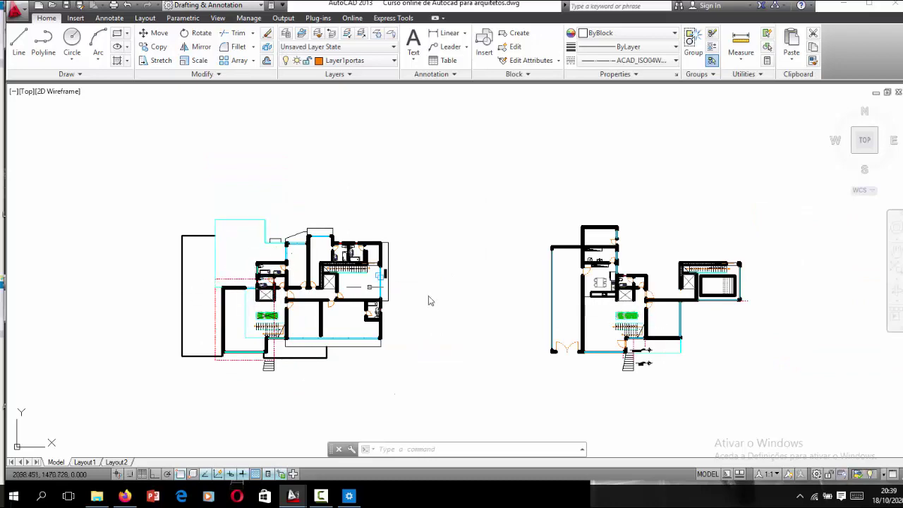
pyautogui.scroll(1, 746, 298)
pyautogui.scroll(1, 621, 295)
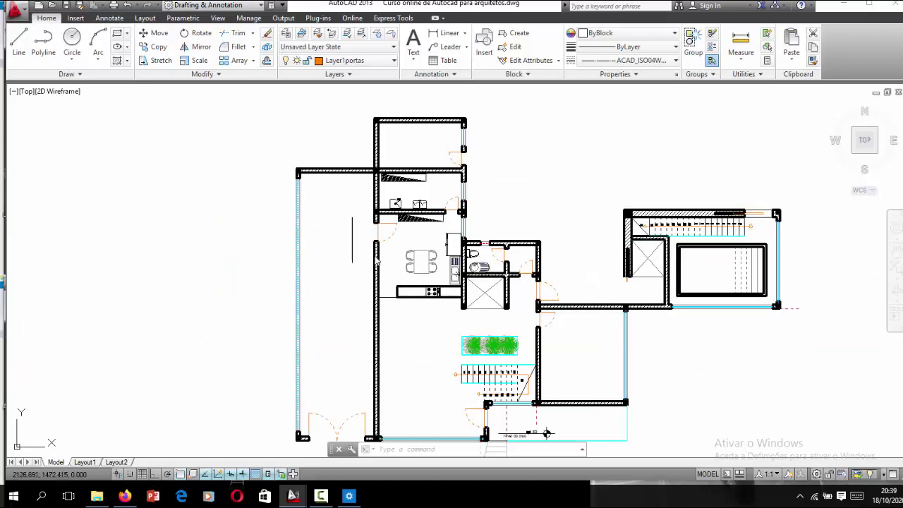
pyautogui.scroll(-4, 346, 268)
pyautogui.scroll(4, 369, 299)
pyautogui.scroll(-2, 425, 332)
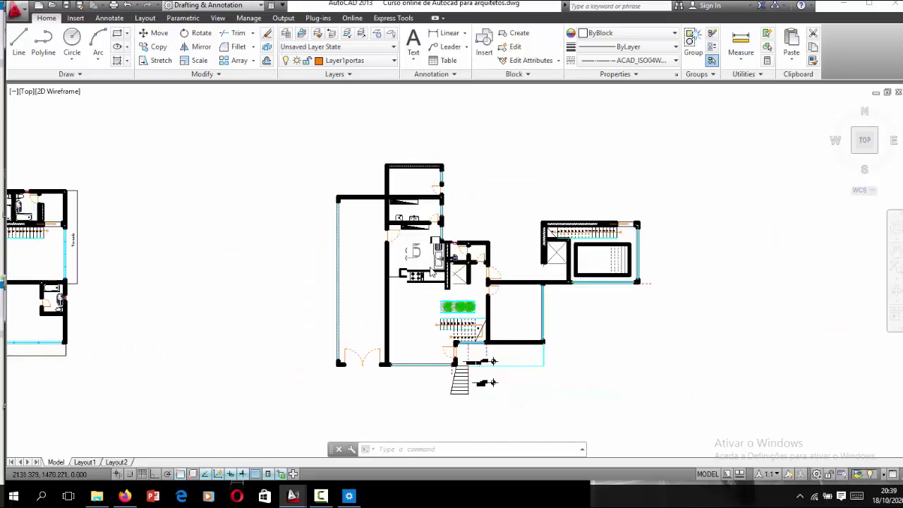
pyautogui.scroll(2, 430, 266)
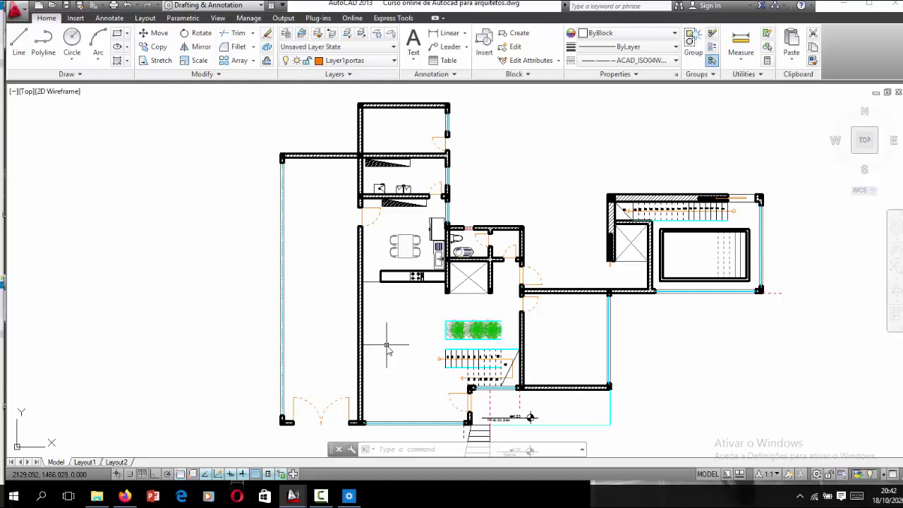
pyautogui.scroll(-4, 528, 360)
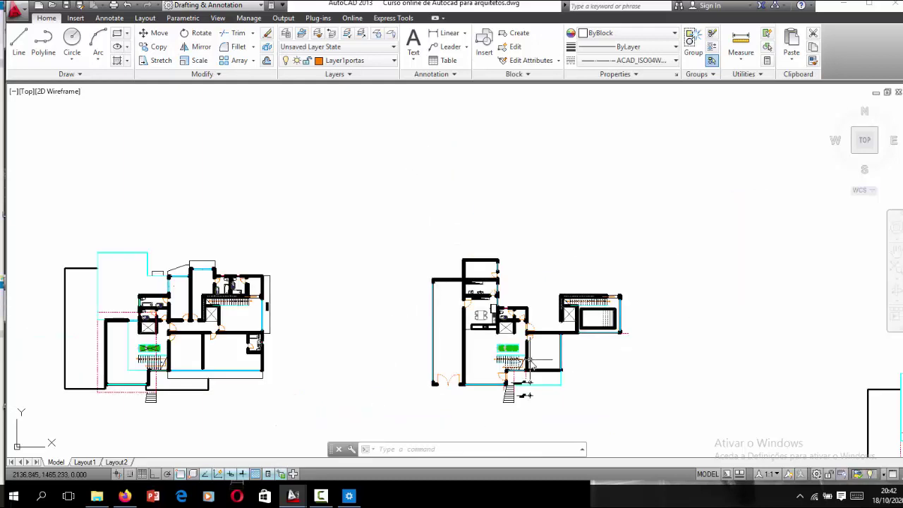
pyautogui.scroll(2, 50, 365)
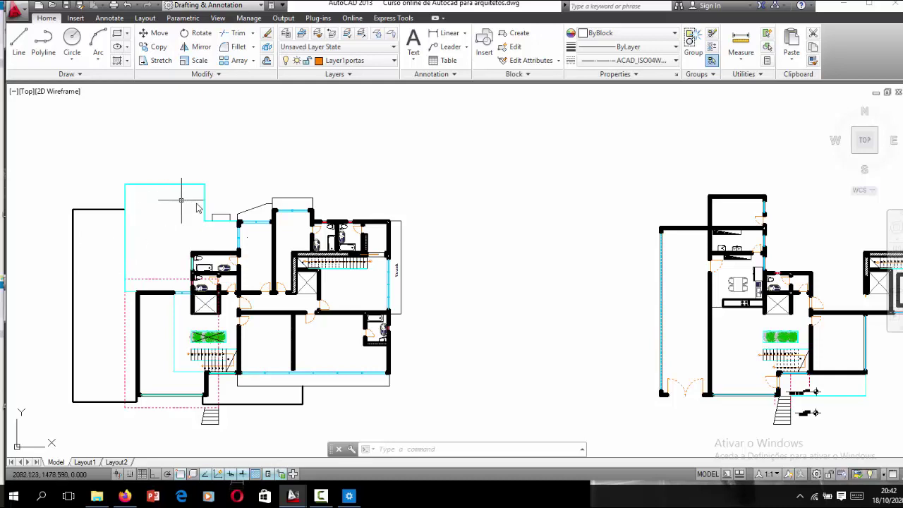
pyautogui.scroll(-2, 232, 298)
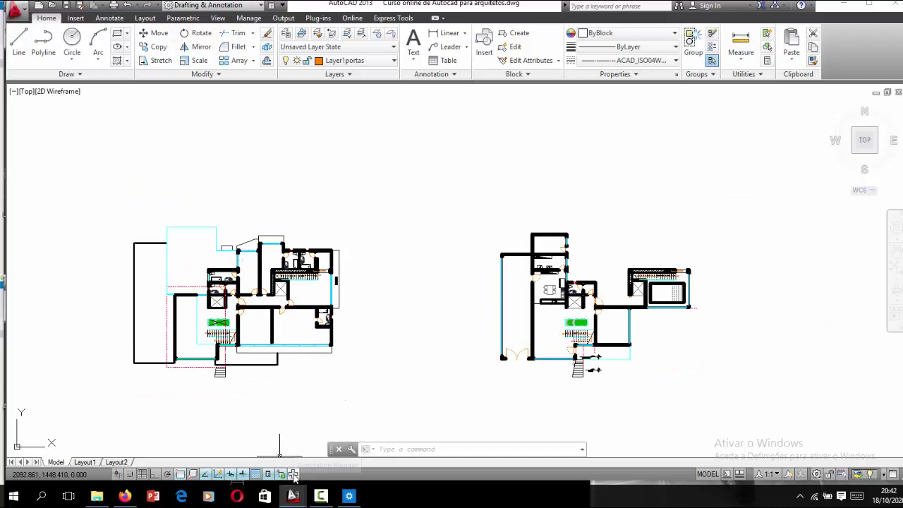
pyautogui.moveTo(293, 496)
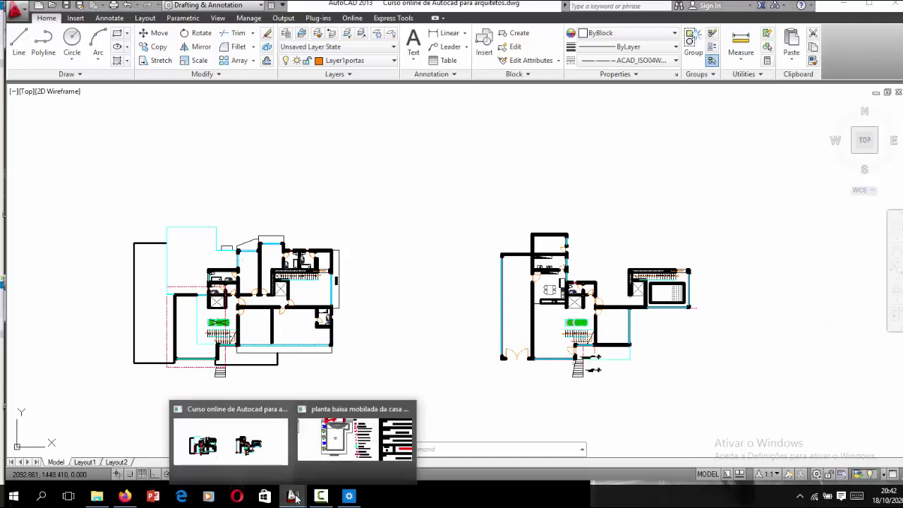
pyautogui.click(326, 447)
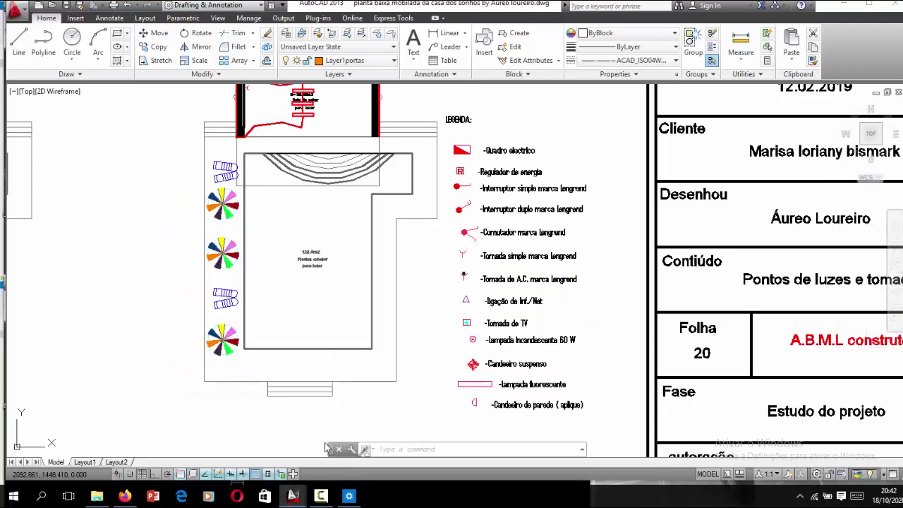
pyautogui.scroll(-2, 468, 313)
pyautogui.scroll(-3, 151, 198)
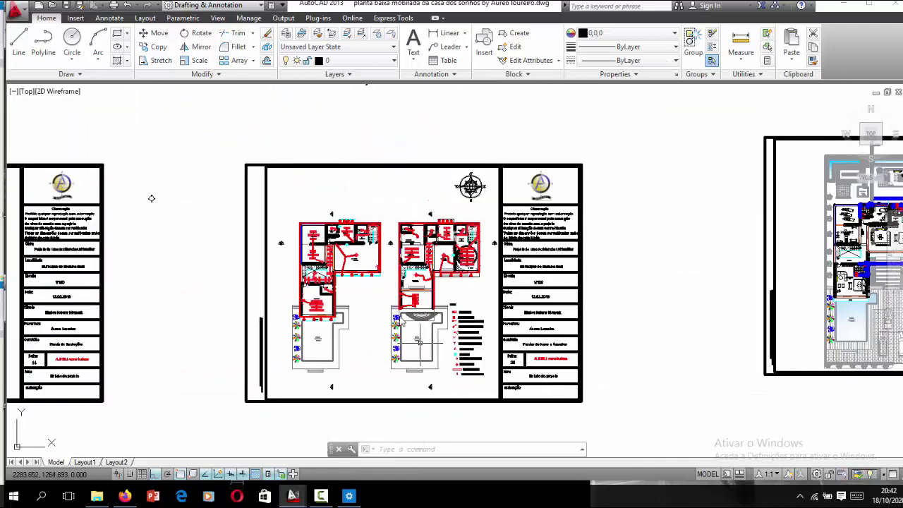
pyautogui.scroll(2, 318, 296)
pyautogui.scroll(2, 383, 289)
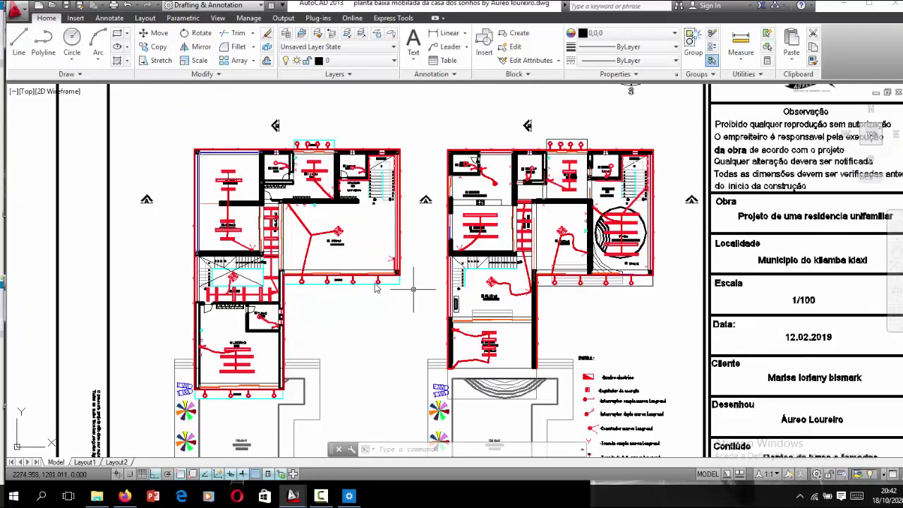
pyautogui.scroll(2, 201, 384)
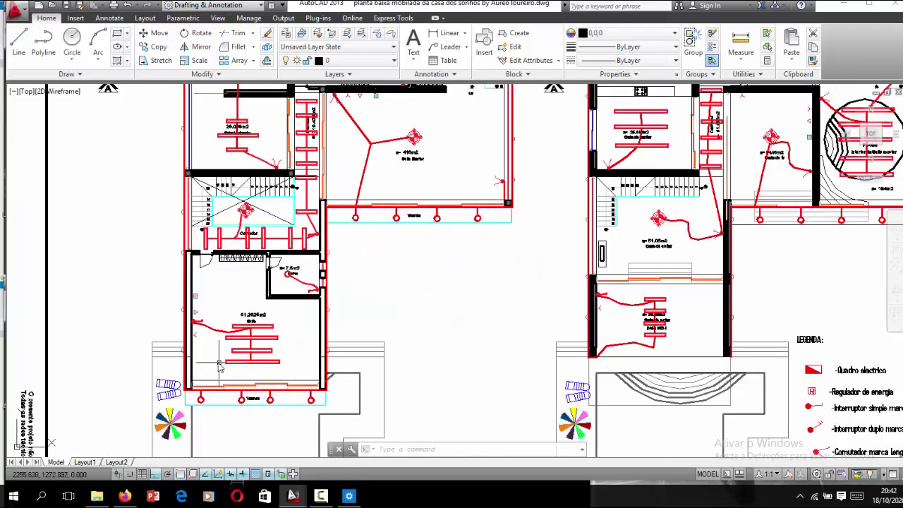
pyautogui.scroll(-2, 227, 345)
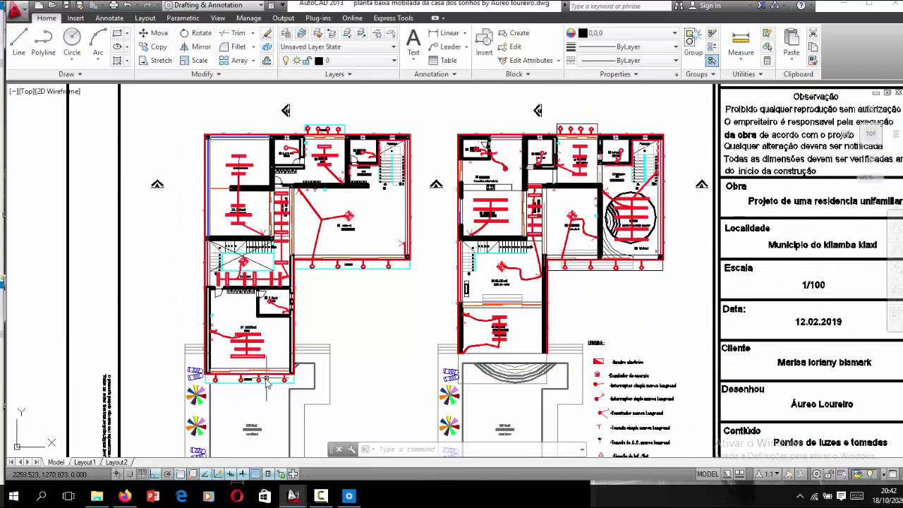
pyautogui.scroll(2, 228, 343)
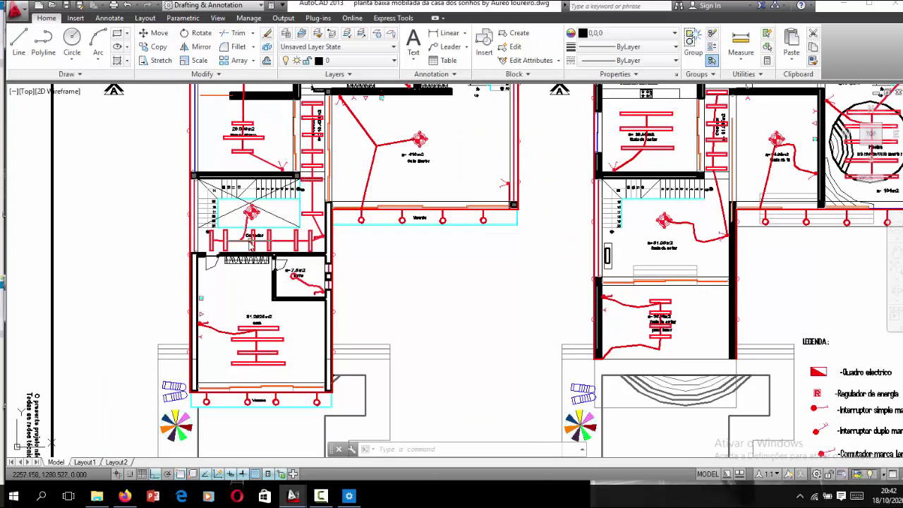
pyautogui.scroll(-3, 250, 245)
pyautogui.scroll(3, 237, 117)
pyautogui.scroll(2, 237, 116)
pyautogui.scroll(2, 259, 153)
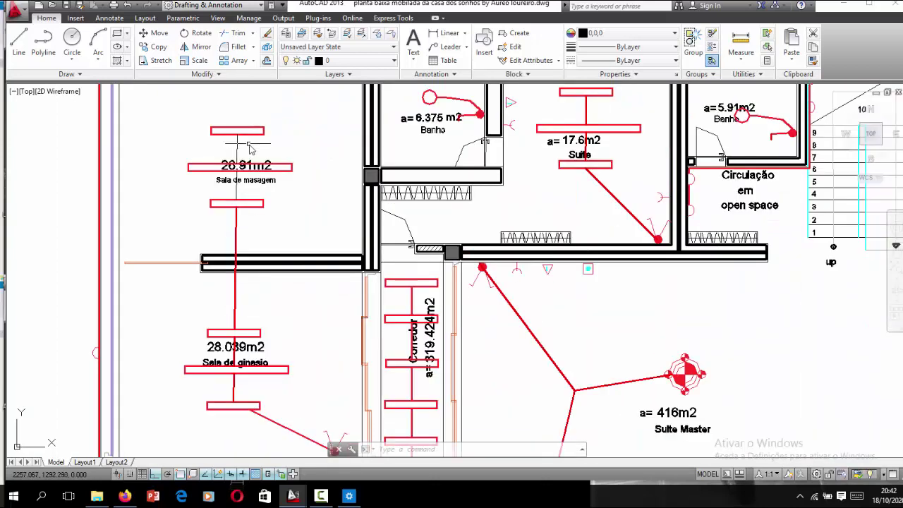
pyautogui.scroll(-3, 323, 399)
pyautogui.scroll(-2, 276, 234)
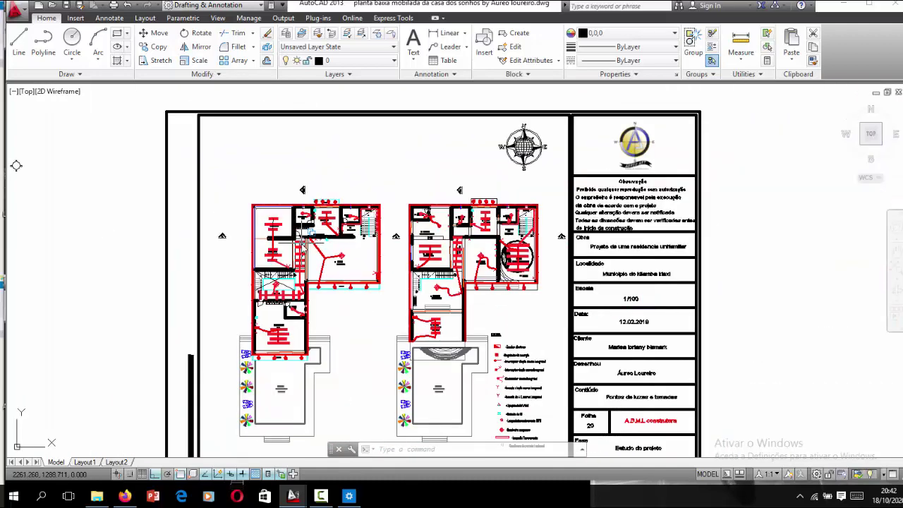
pyautogui.scroll(1, 427, 251)
pyautogui.scroll(2, 407, 381)
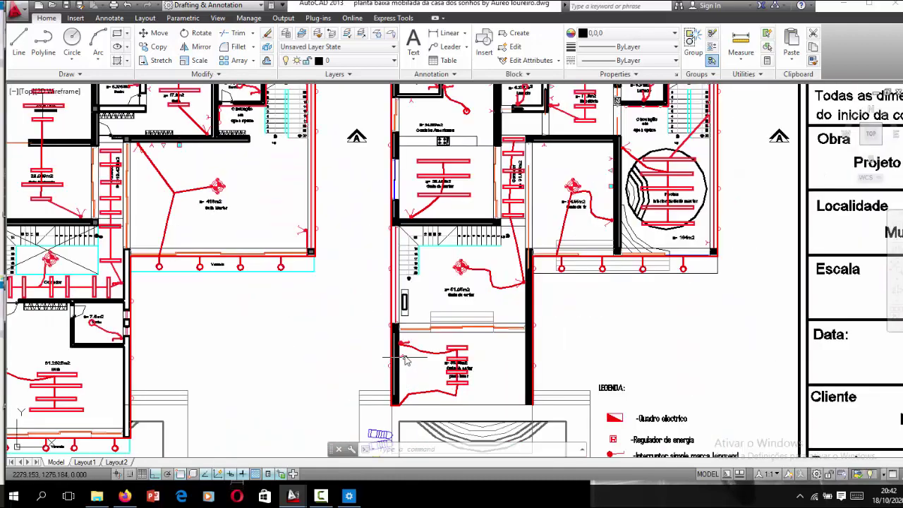
pyautogui.scroll(1, 416, 303)
pyautogui.scroll(-3, 414, 311)
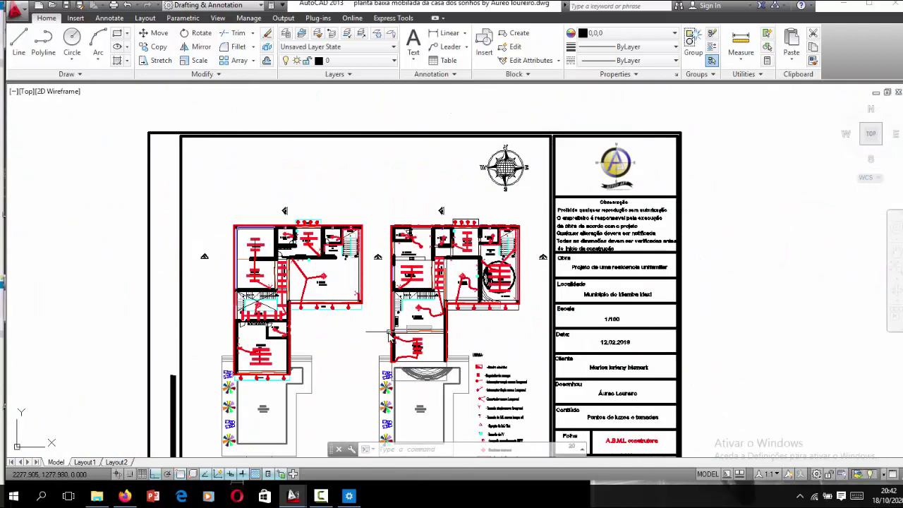
pyautogui.scroll(-3, 353, 303)
pyautogui.scroll(-1, 292, 297)
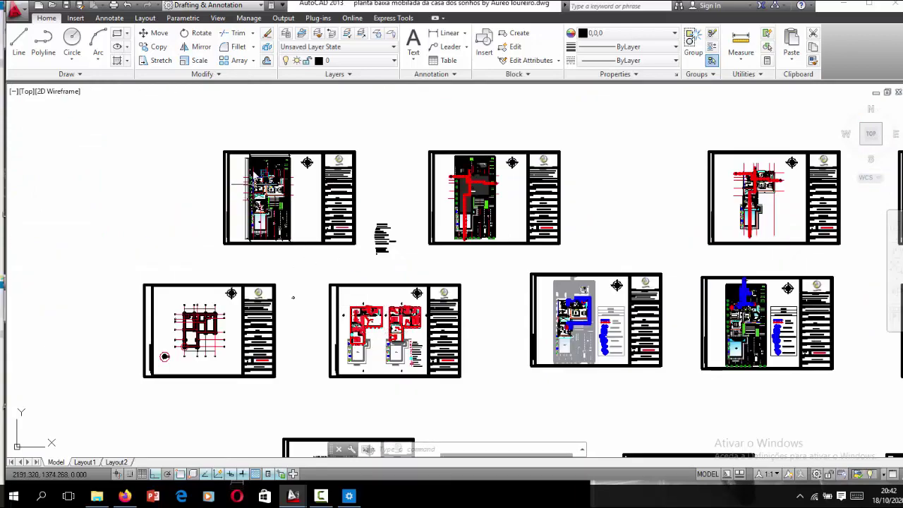
pyautogui.scroll(1, 251, 184)
pyautogui.scroll(3, 250, 185)
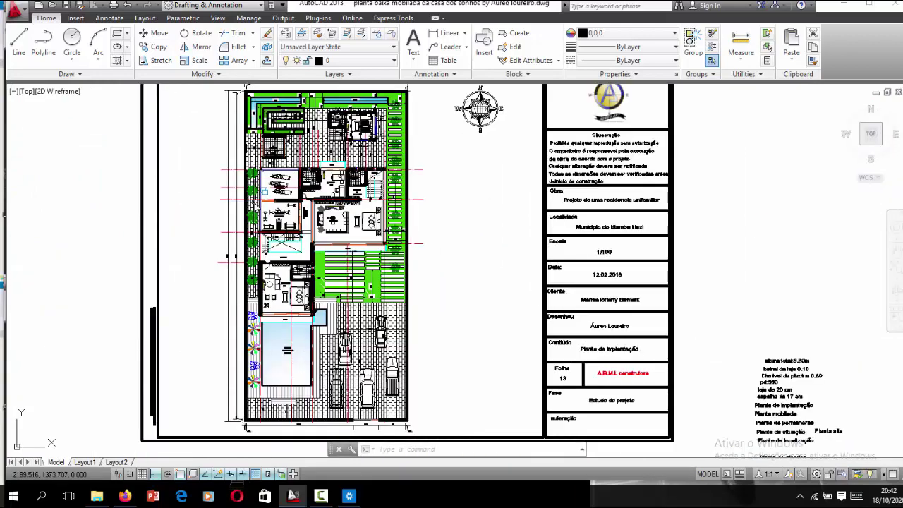
pyautogui.scroll(2, 255, 205)
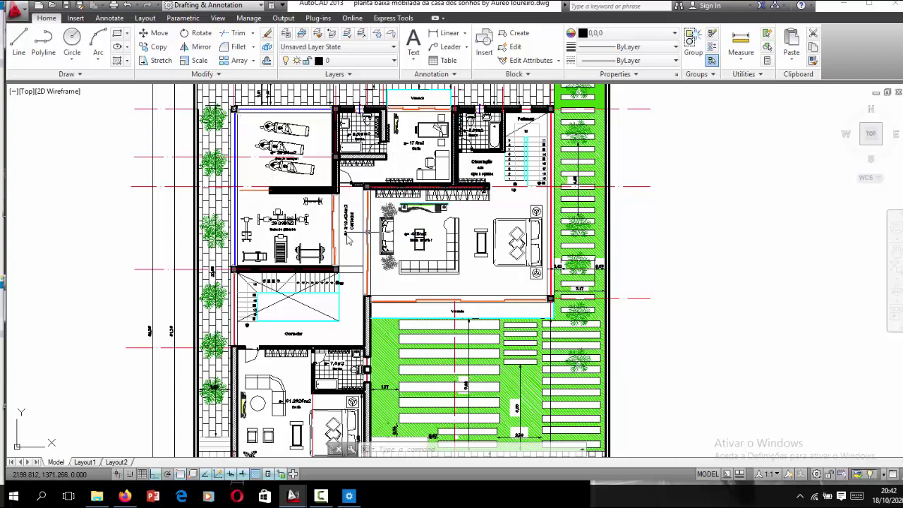
pyautogui.scroll(-5, 349, 367)
pyautogui.scroll(-2, 358, 374)
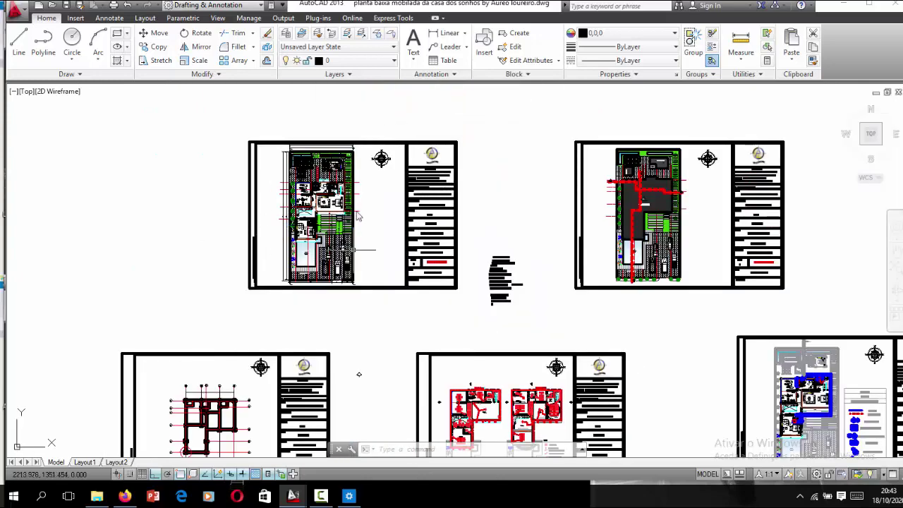
pyautogui.scroll(-3, 359, 374)
pyautogui.scroll(3, 312, 251)
pyautogui.scroll(3, 187, 223)
pyautogui.scroll(2, 409, 289)
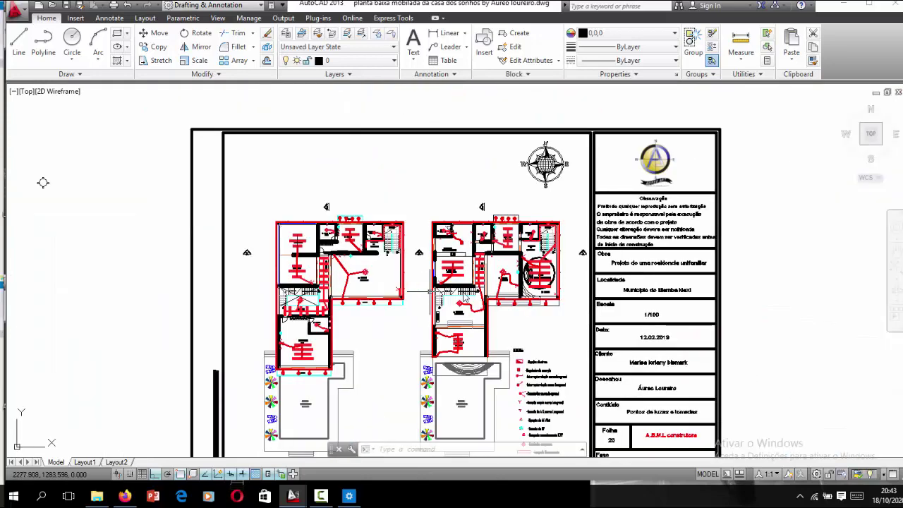
pyautogui.scroll(2, 465, 296)
pyautogui.scroll(2, 487, 276)
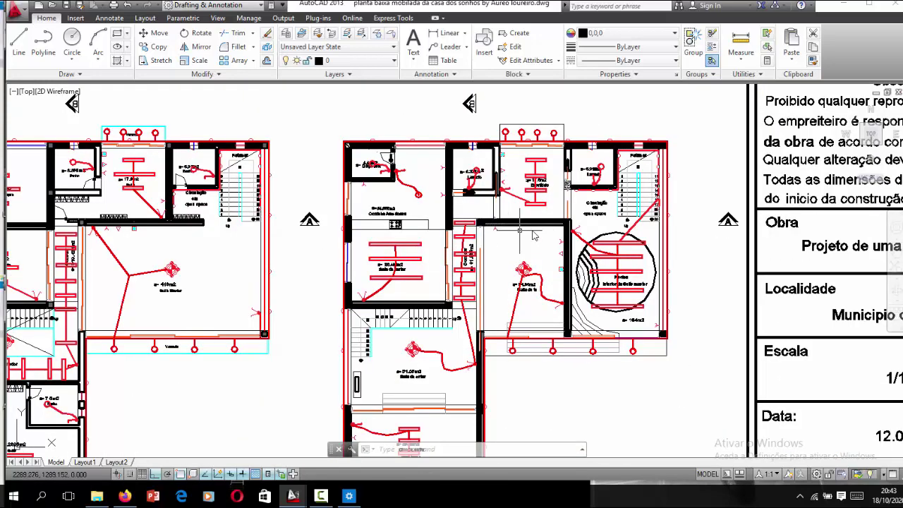
pyautogui.scroll(-2, 363, 181)
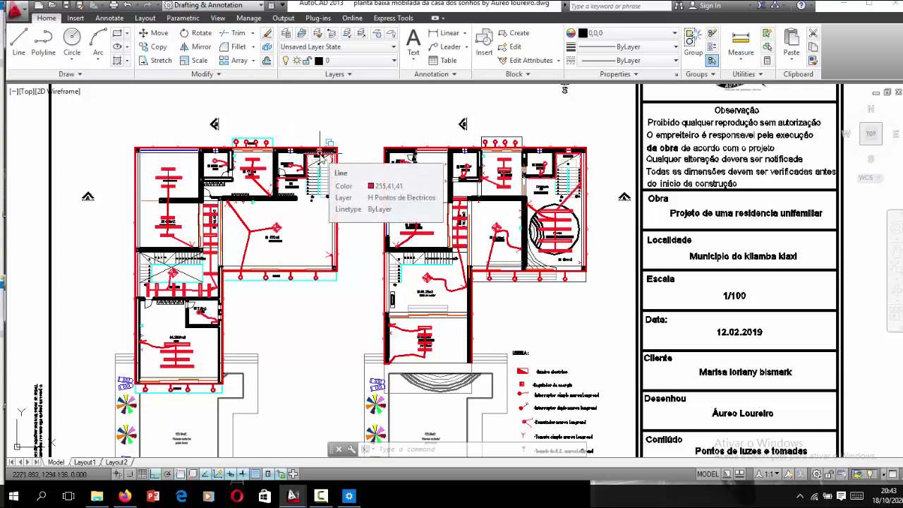
pyautogui.scroll(3, 515, 373)
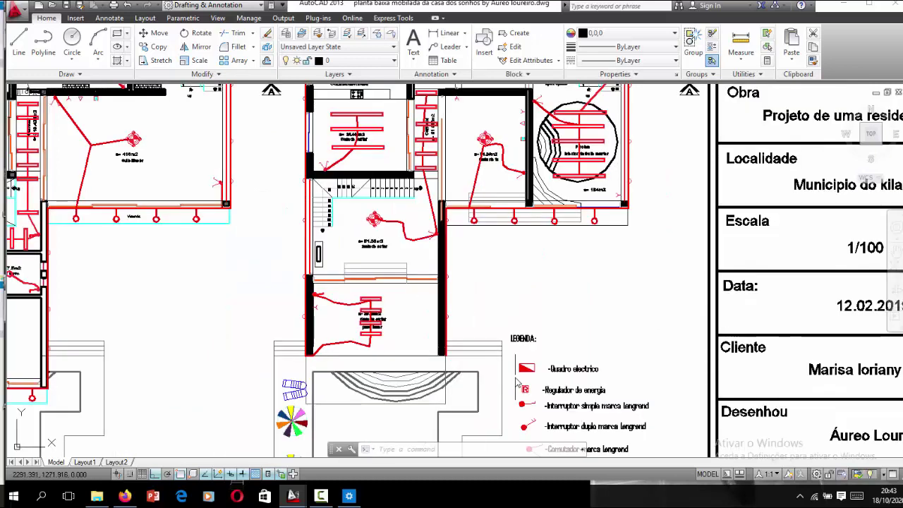
pyautogui.scroll(1, 515, 374)
pyautogui.scroll(-4, 608, 372)
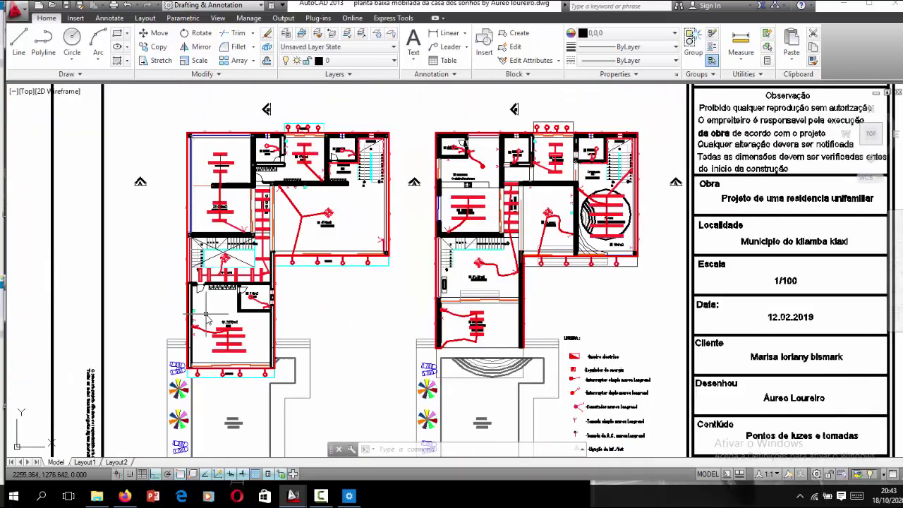
pyautogui.scroll(2, 564, 349)
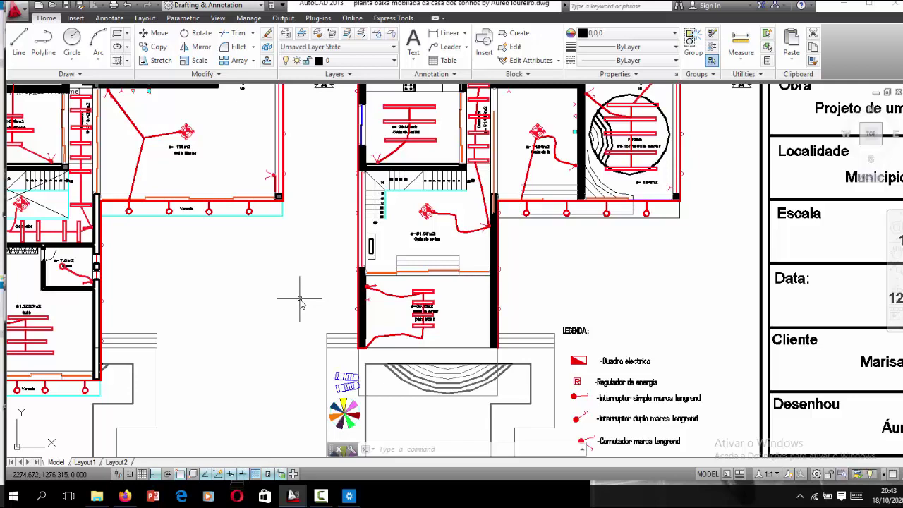
pyautogui.scroll(-4, 391, 317)
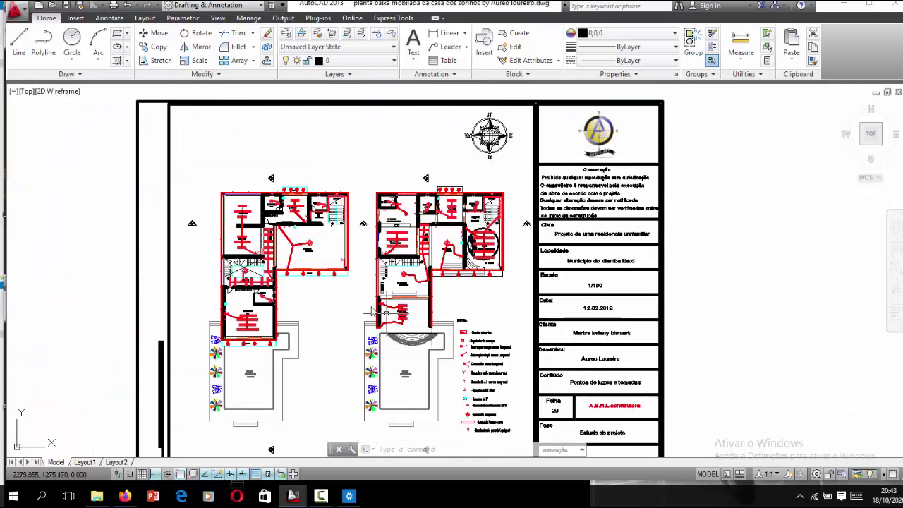
# Step: Minimize AutoCAD and open ESCOLA DE 7 SALAS DO PIIM-REDE DE ELECTRICA-6.pdf from the Explorer search results
pyautogui.click(839, 6)
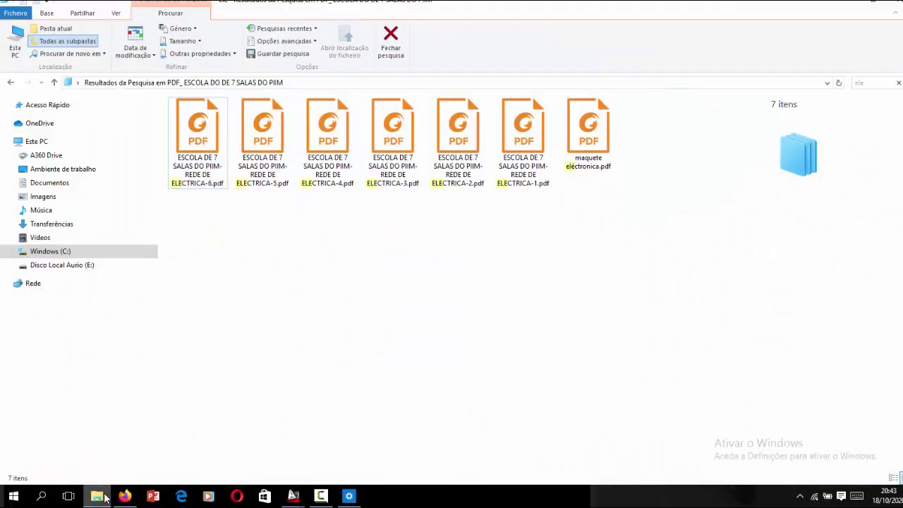
pyautogui.click(97, 496)
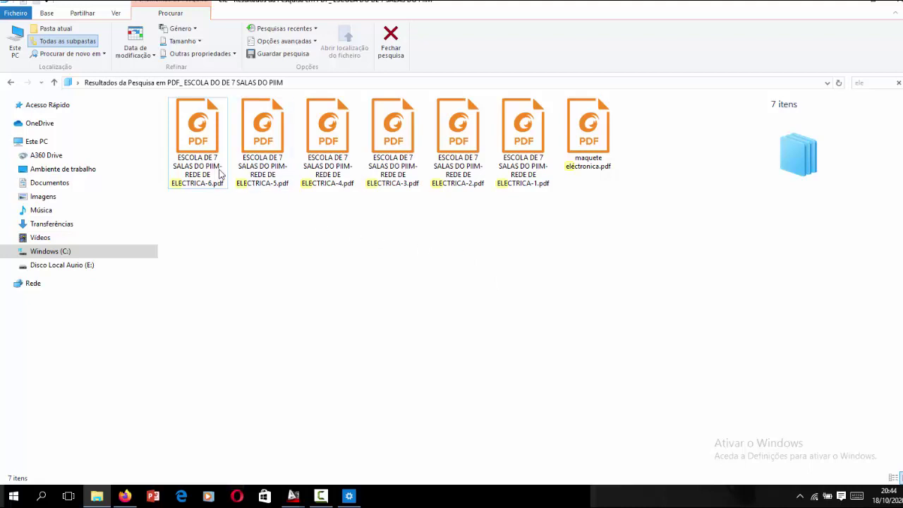
pyautogui.doubleClick(219, 174)
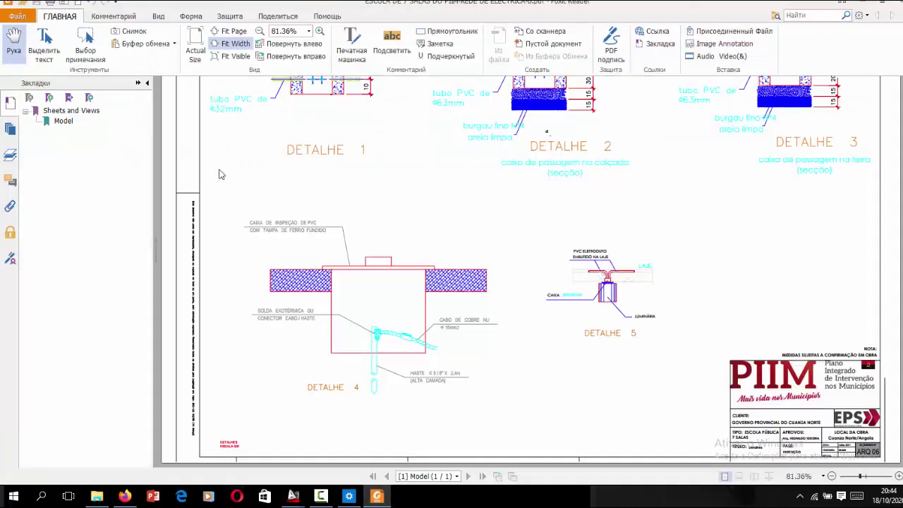
# Step: Leave the ELECTRICA-6 sheet and open the ELECTRICA-5 PDF with the panel single-line diagrams
pyautogui.scroll(2, 226, 176)
pyautogui.scroll(1, 235, 179)
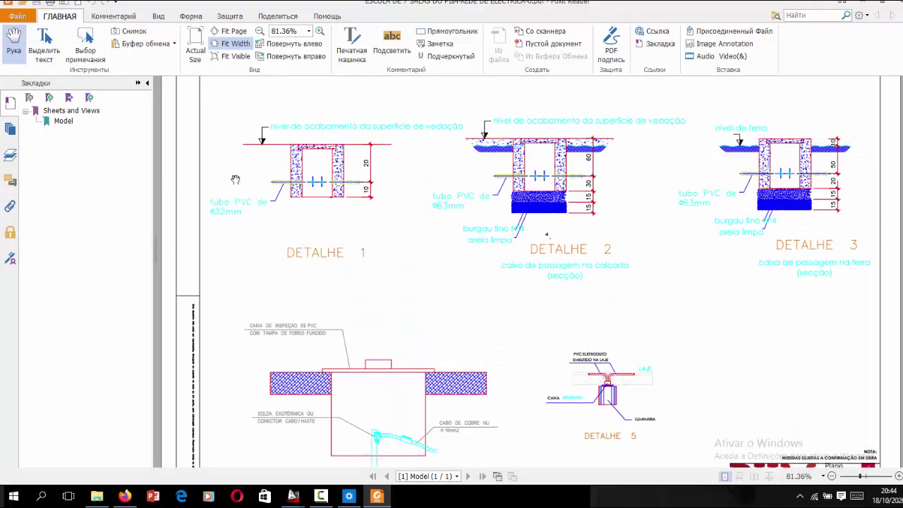
pyautogui.click(855, 3)
pyautogui.doubleClick(282, 148)
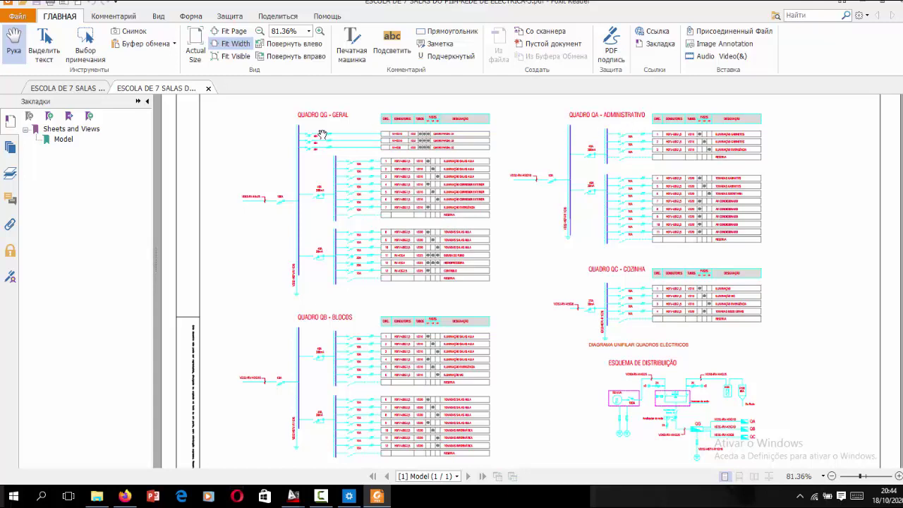
# Step: Browse the ELECTRICA-5 panel diagrams, then close the PDF document
pyautogui.scroll(-1, 321, 134)
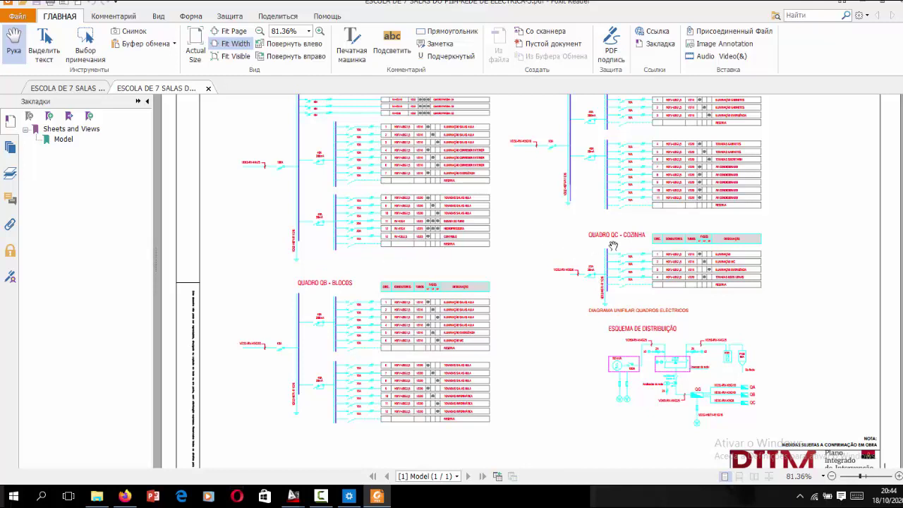
pyautogui.scroll(1, 684, 399)
pyautogui.scroll(-1, 683, 395)
pyautogui.moveTo(861, 480); pyautogui.dragTo(865, 479)
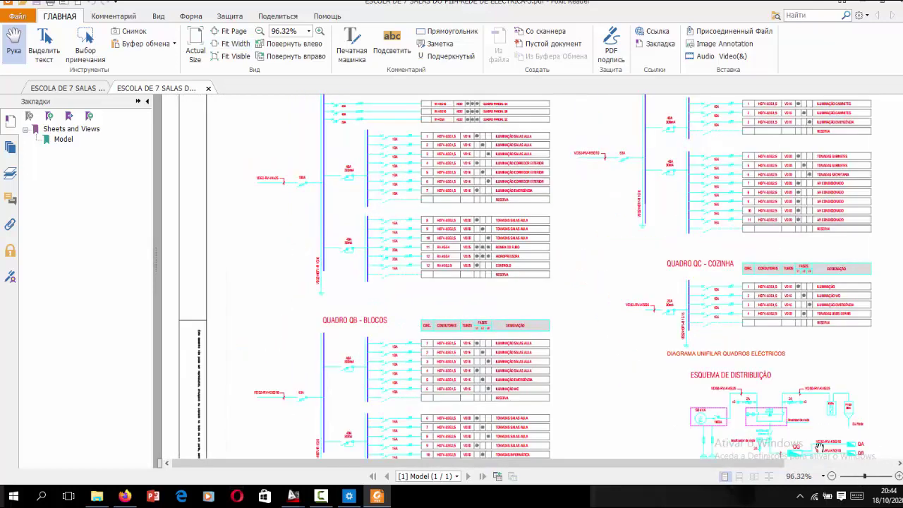
pyautogui.scroll(-3, 646, 366)
pyautogui.scroll(-3, 643, 368)
pyautogui.hscroll(5, 691, 398)
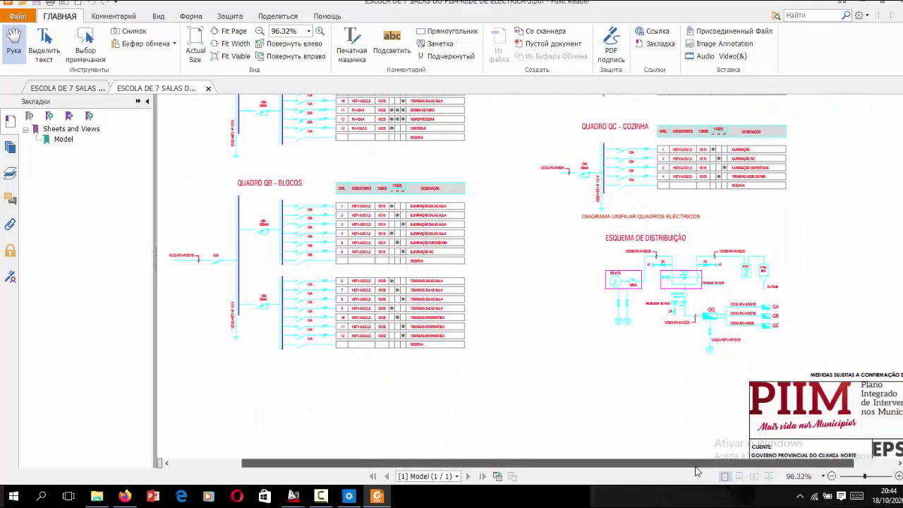
pyautogui.scroll(-2, 742, 367)
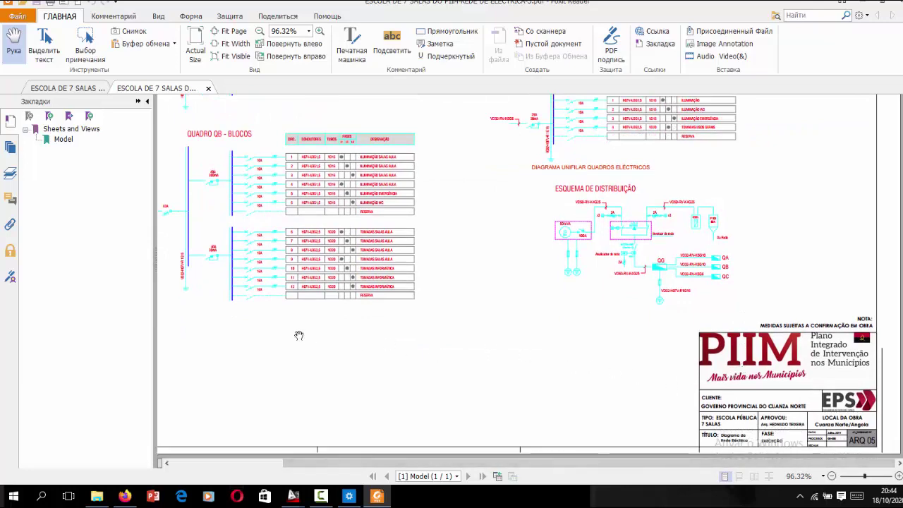
pyautogui.scroll(1, 290, 333)
pyautogui.scroll(1, 261, 337)
pyautogui.scroll(1, 247, 353)
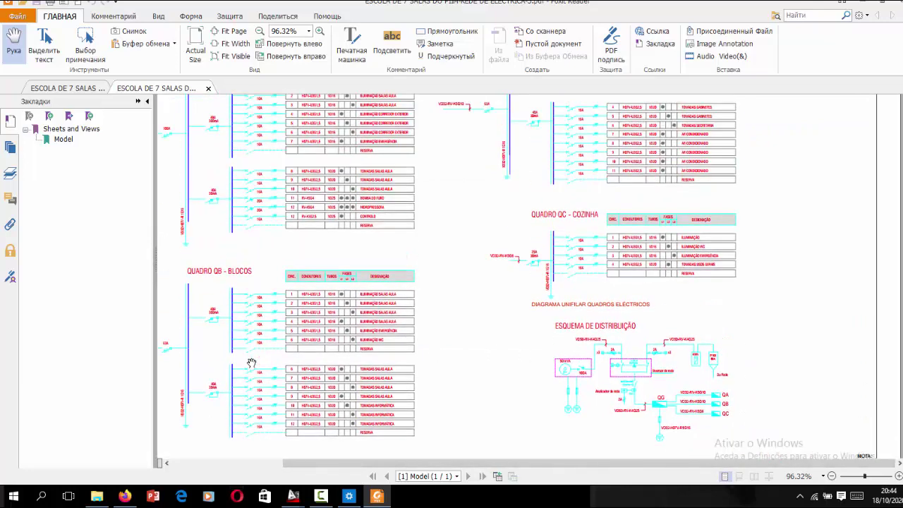
pyautogui.scroll(1, 251, 362)
pyautogui.scroll(1, 251, 363)
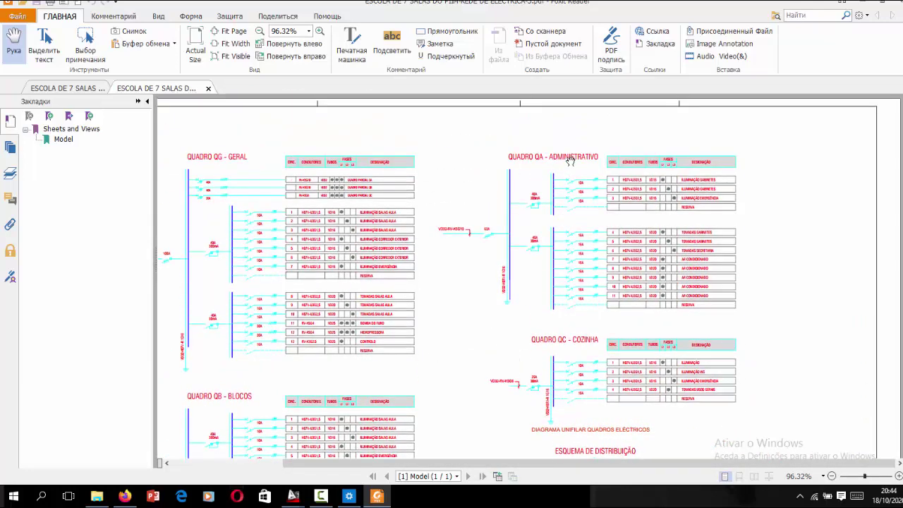
pyautogui.click(899, 6)
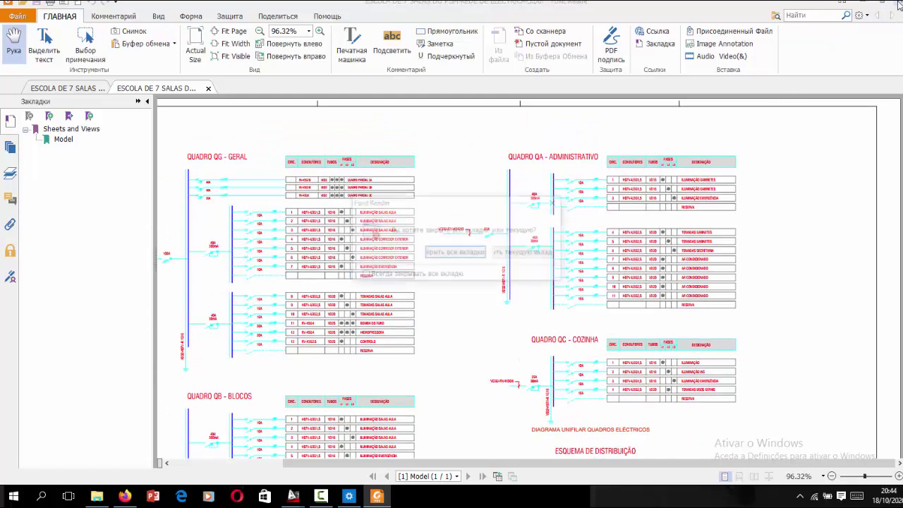
pyautogui.click(430, 252)
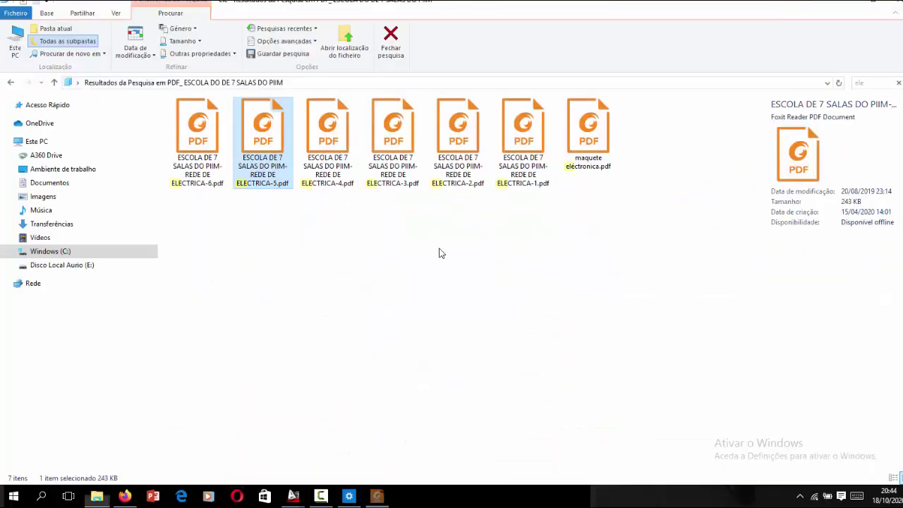
pyautogui.click(338, 175)
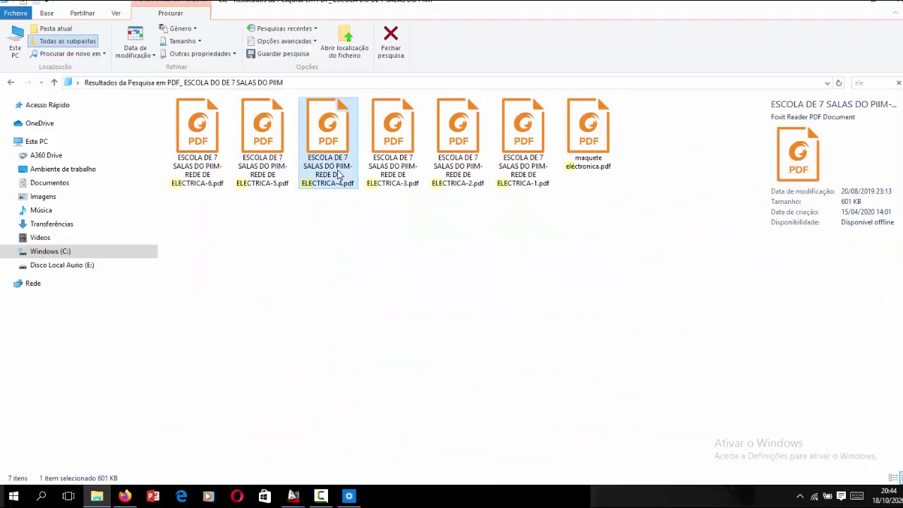
pyautogui.doubleClick(339, 175)
pyautogui.scroll(-2, 376, 213)
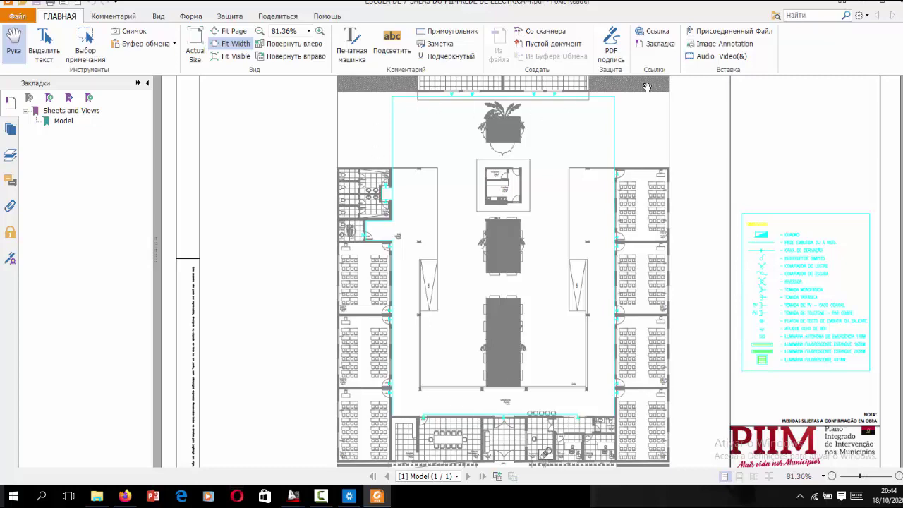
pyautogui.click(887, 2)
pyautogui.doubleClick(392, 163)
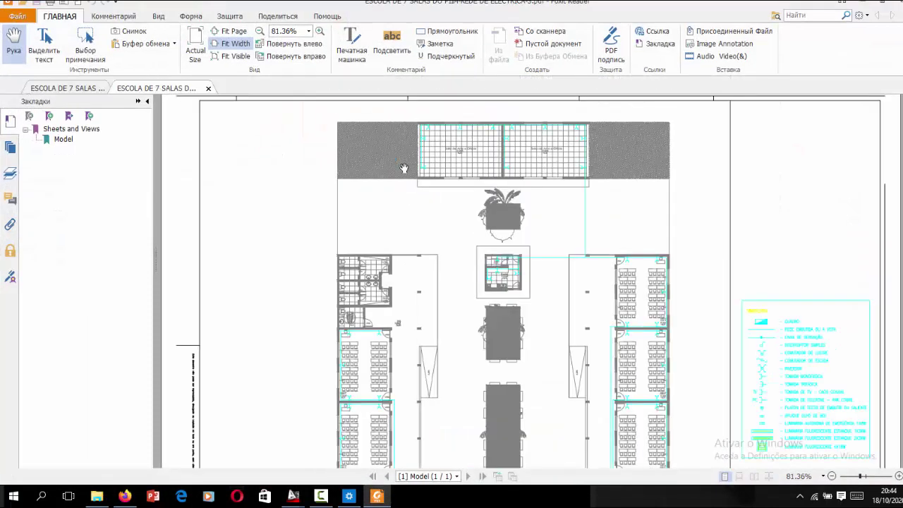
pyautogui.scroll(-2, 417, 182)
pyautogui.scroll(-1, 428, 213)
pyautogui.scroll(-1, 421, 388)
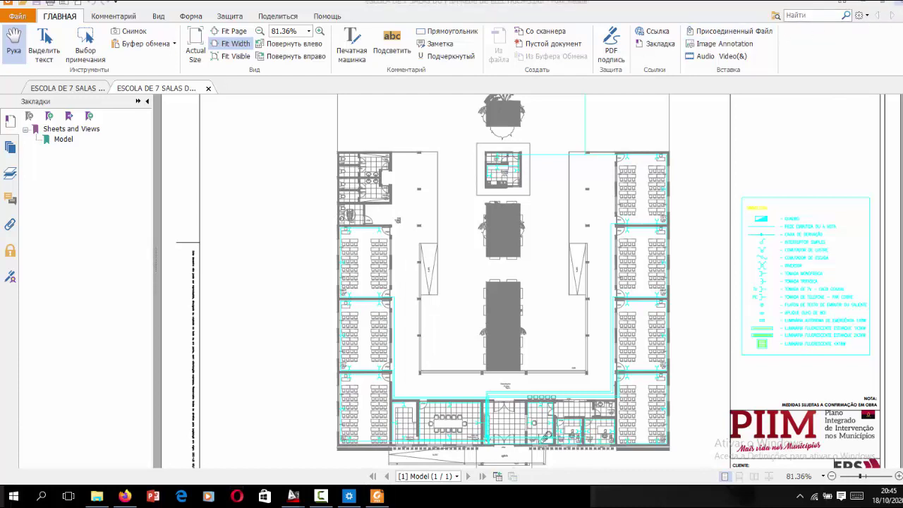
pyautogui.click(890, 0)
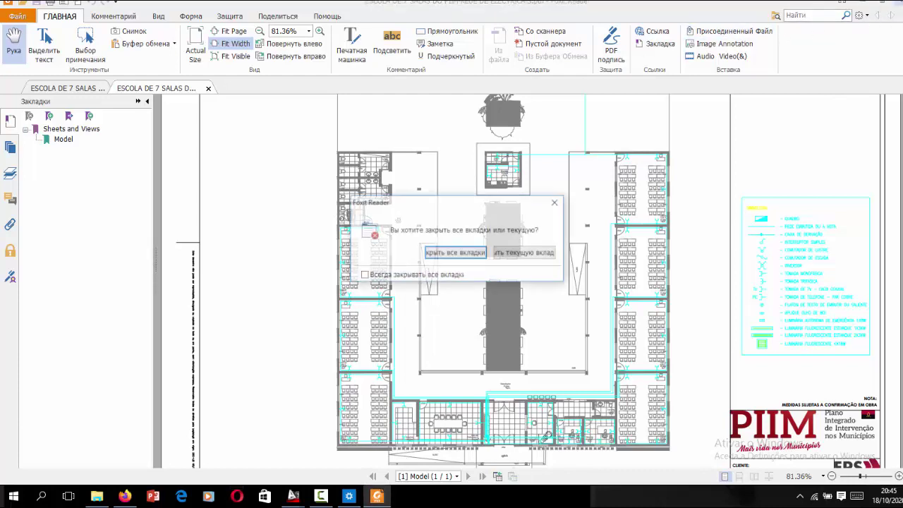
pyautogui.click(434, 253)
pyautogui.doubleClick(448, 182)
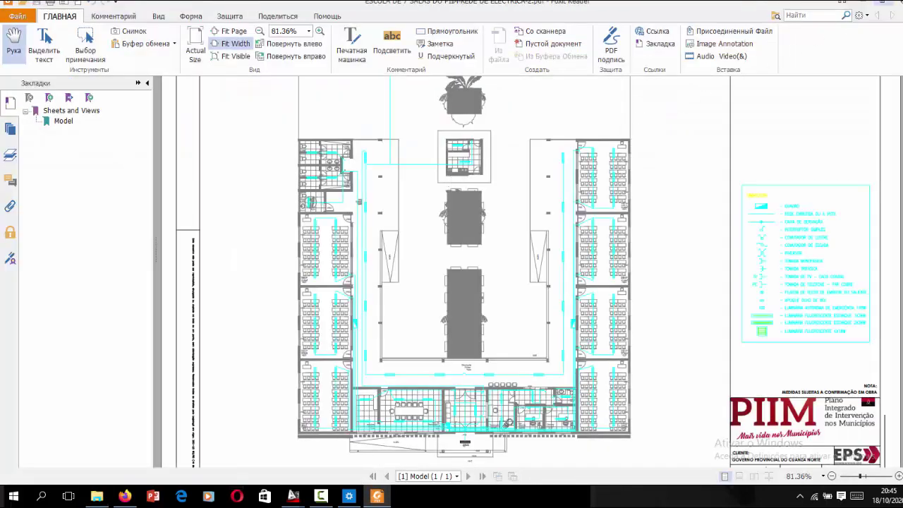
pyautogui.click(893, 3)
pyautogui.click(254, 152)
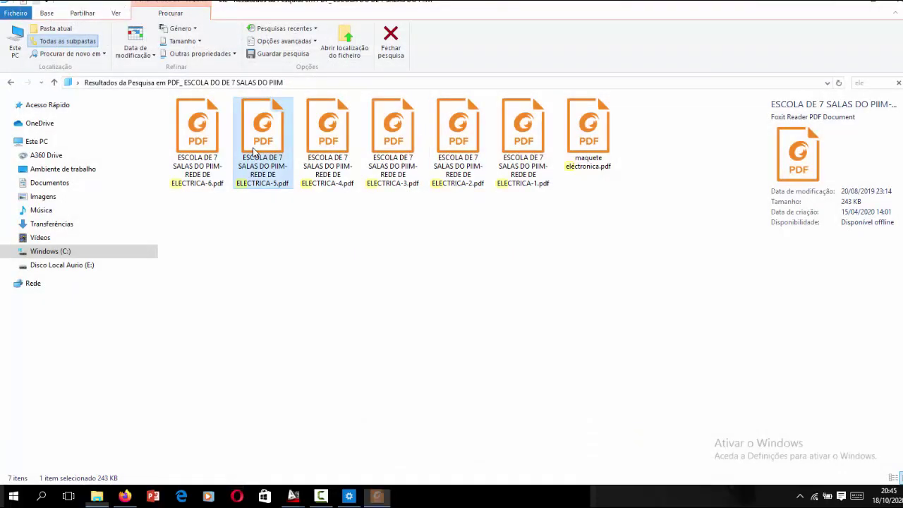
# Step: Open and close ELECTRICA-5.pdf, then refresh the search results with Atualizar
pyautogui.doubleClick(254, 152)
pyautogui.scroll(-2, 293, 167)
pyautogui.scroll(2, 293, 117)
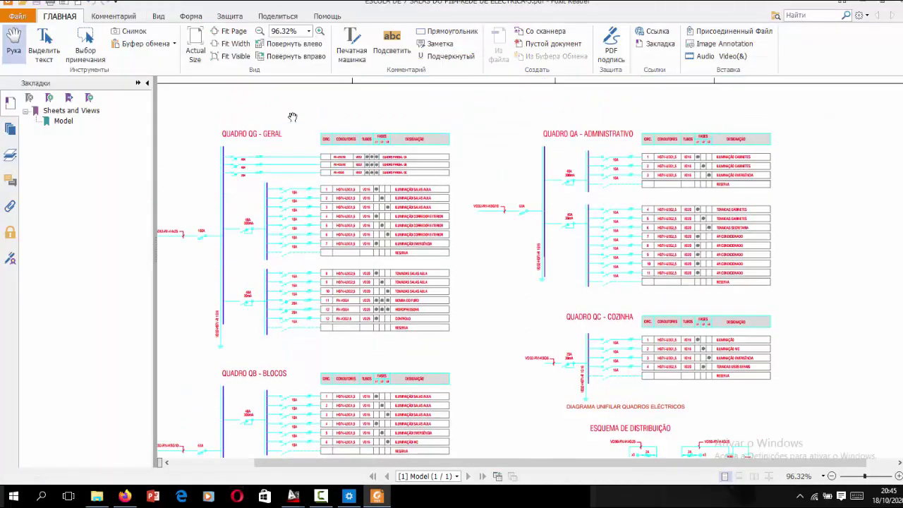
pyautogui.click(893, 3)
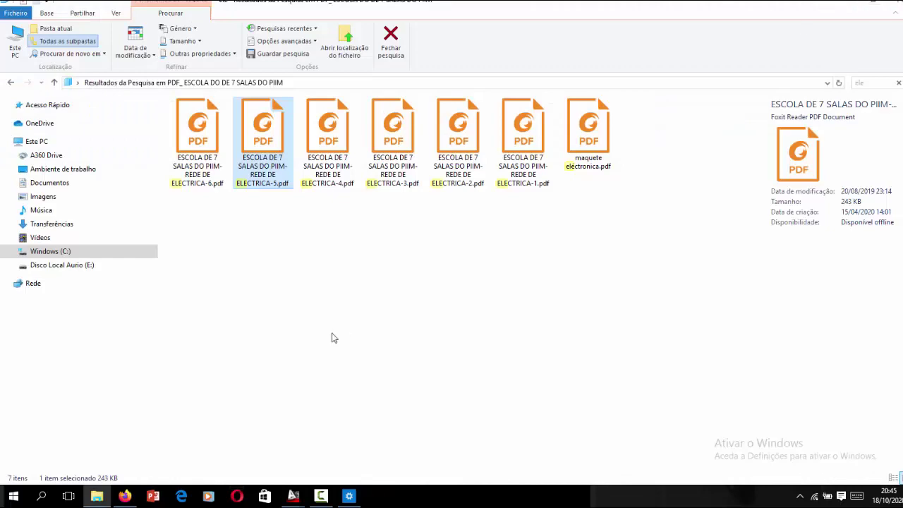
pyautogui.click(331, 338)
pyautogui.rightClick(308, 317)
pyautogui.click(340, 360)
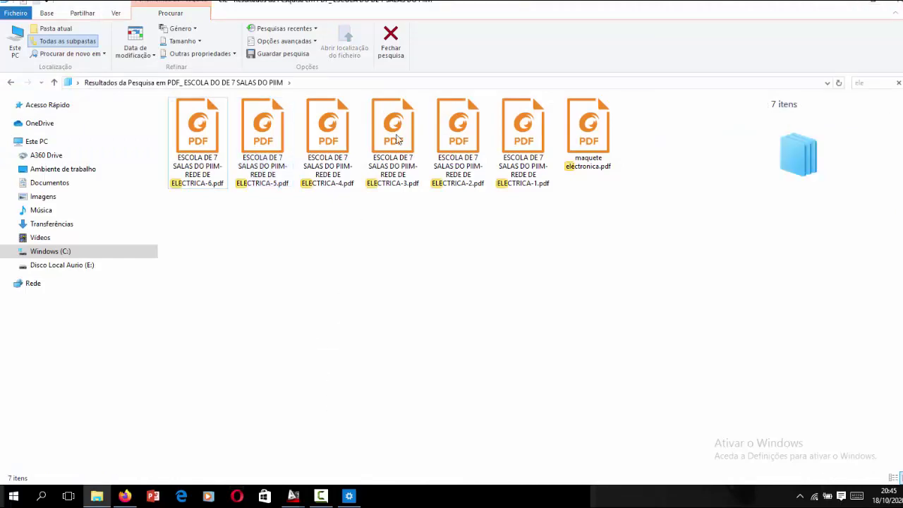
# Step: Reopen and close ELECTRICA-5.pdf, then minimize File Explorer to reveal the desktop
pyautogui.doubleClick(265, 166)
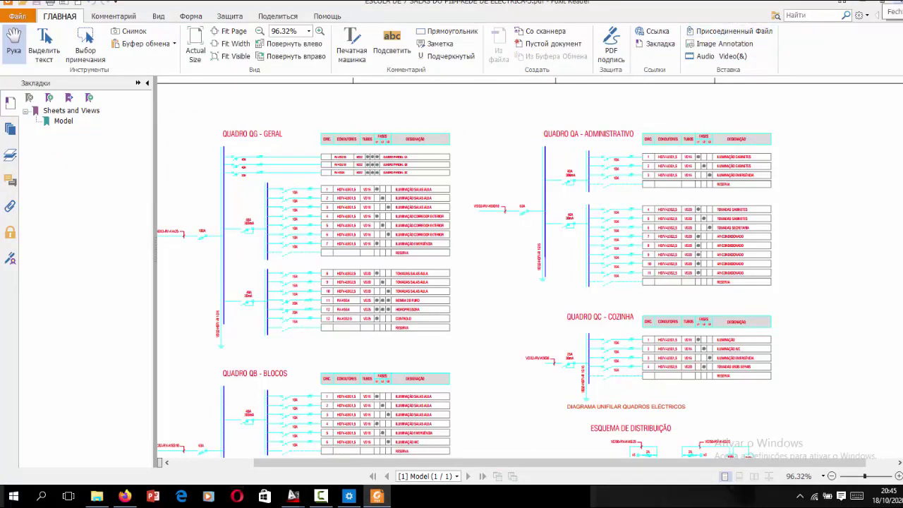
pyautogui.click(892, 3)
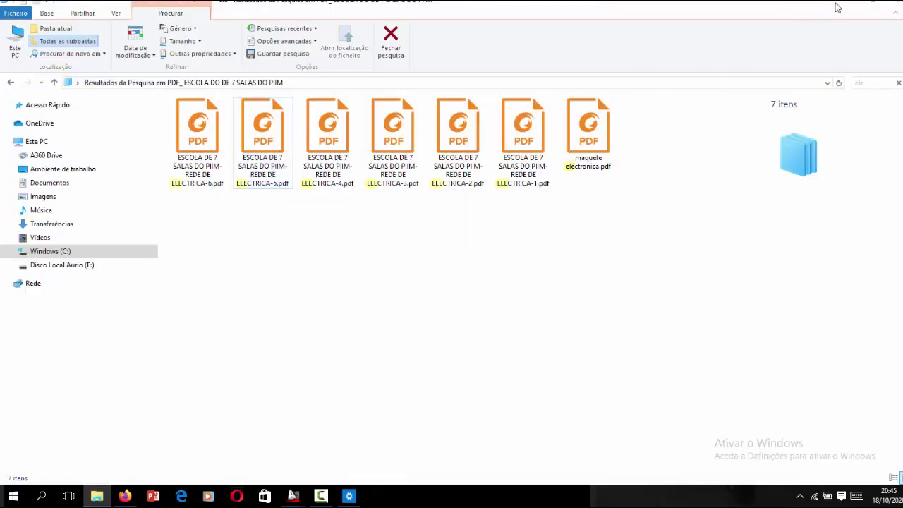
pyautogui.click(836, 7)
pyautogui.rightClick(316, 263)
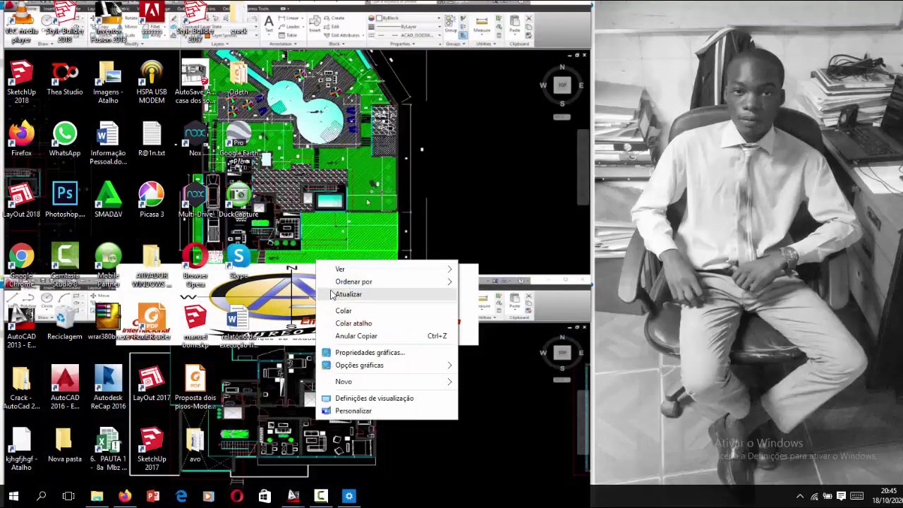
# Step: Refresh the desktop and bring the 'planta baixa mobilada' AutoCAD drawing to the front
pyautogui.click(332, 295)
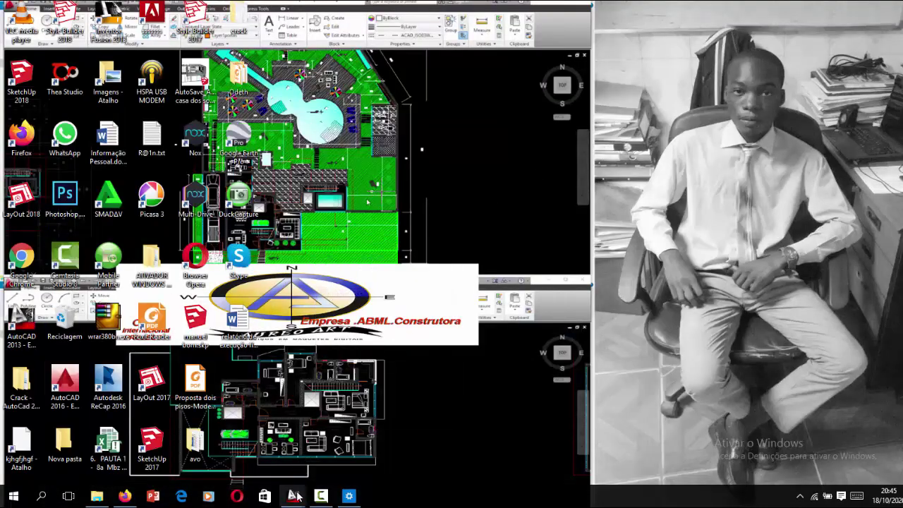
pyautogui.moveTo(292, 495)
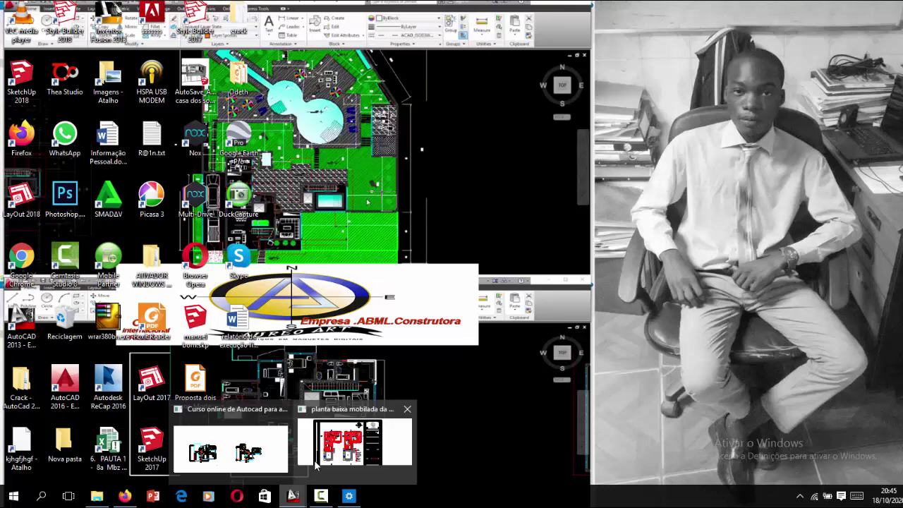
pyautogui.click(314, 460)
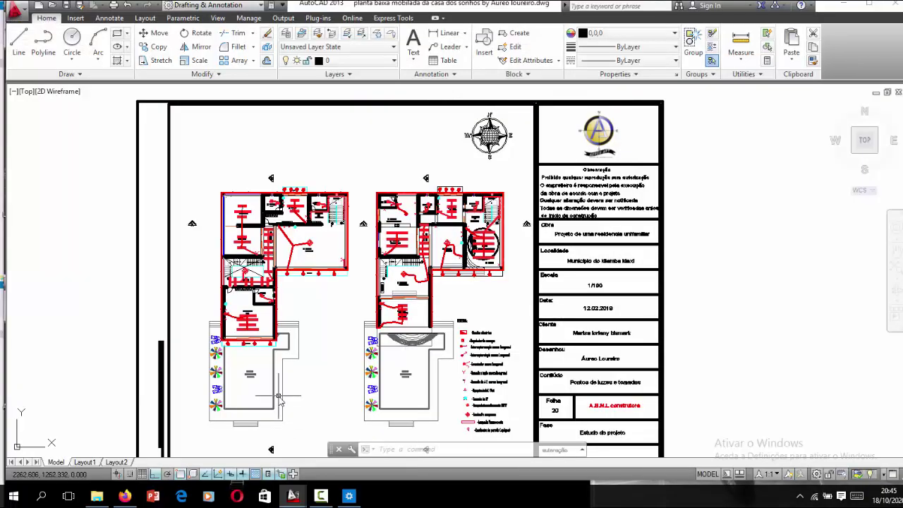
# Step: Switch to the 'Curso online de Autocad para arquitetos' drawing from the AutoCAD taskbar thumbnails
pyautogui.click(320, 496)
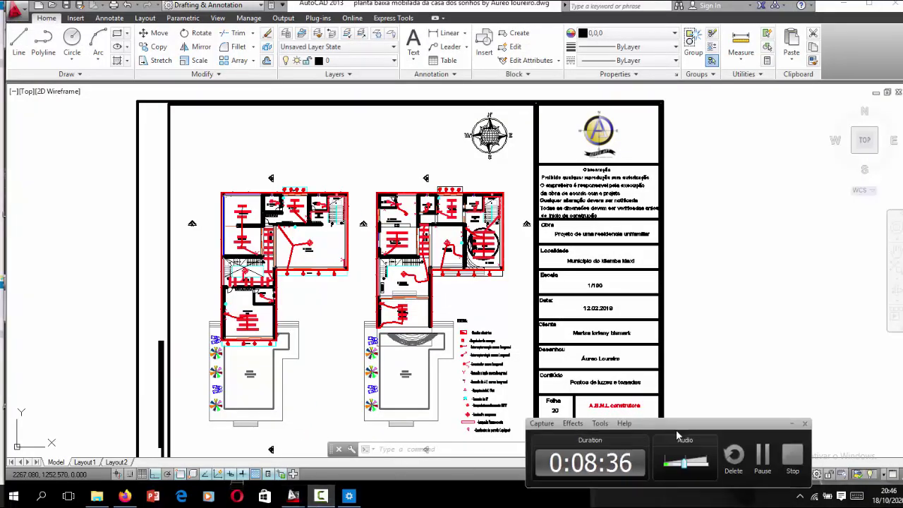
pyautogui.moveTo(653, 420); pyautogui.dragTo(733, 437)
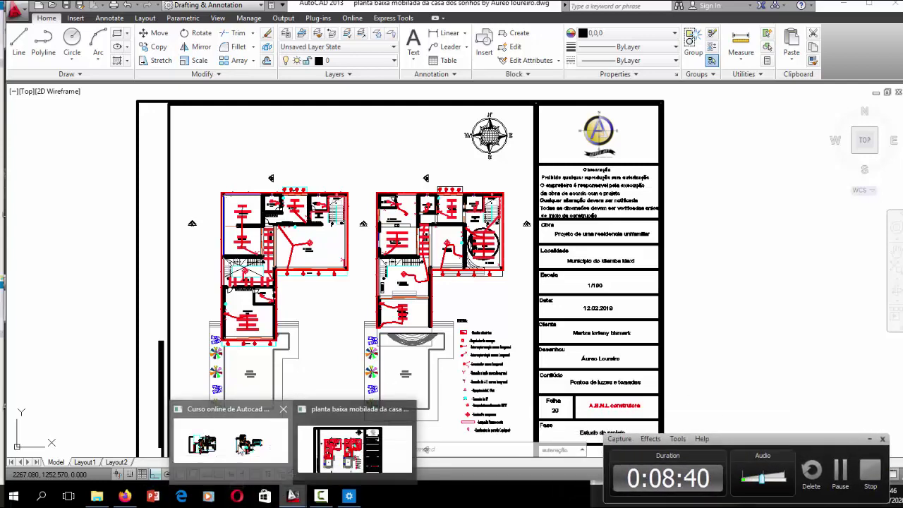
pyautogui.click(250, 423)
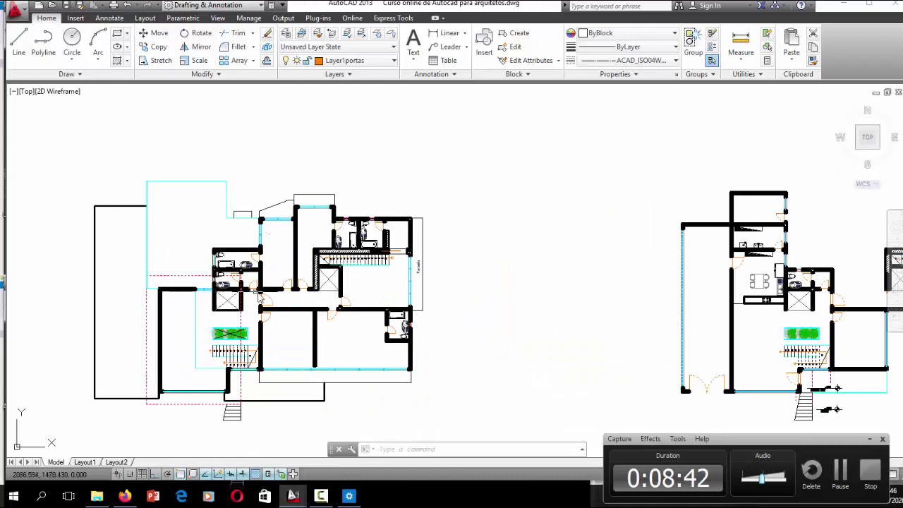
pyautogui.moveTo(791, 446)
pyautogui.mouseDown()
pyautogui.moveTo(790, 455)
pyautogui.moveTo(800, 441)
pyautogui.mouseUp()
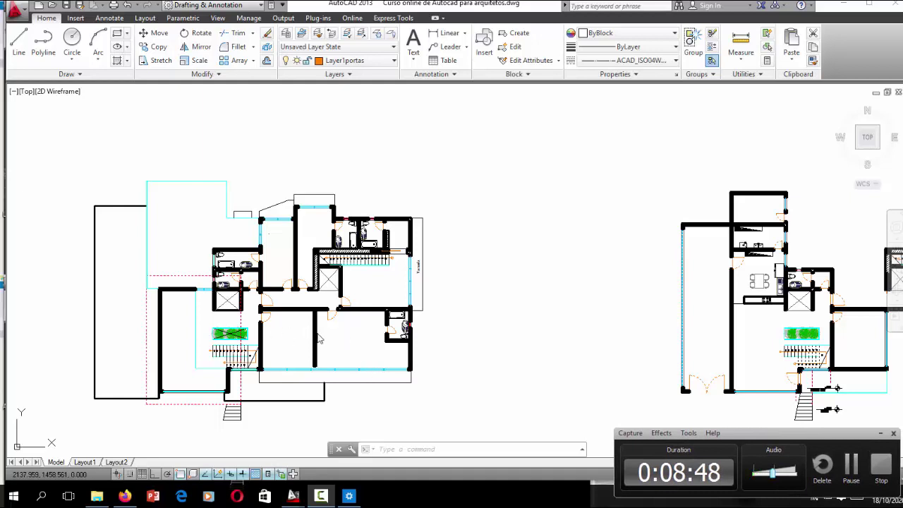
pyautogui.moveTo(760, 438); pyautogui.dragTo(761, 440)
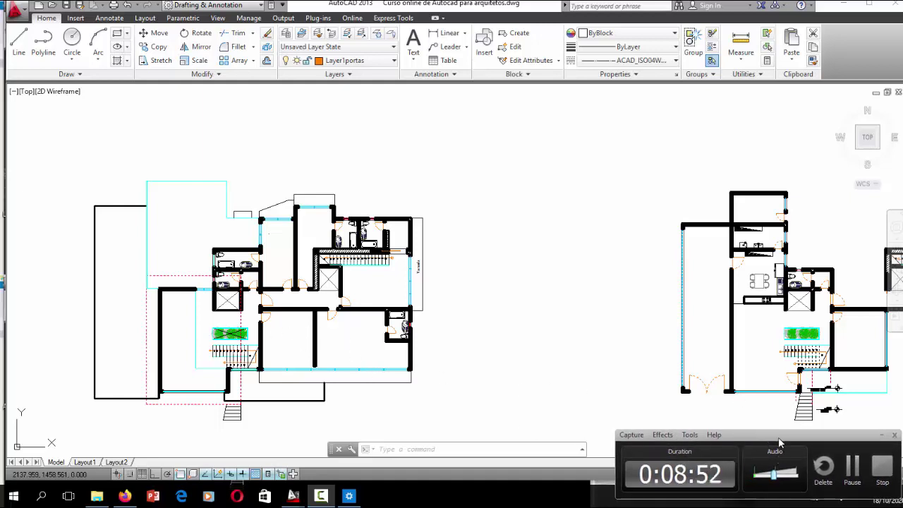
pyautogui.moveTo(779, 442); pyautogui.dragTo(791, 446)
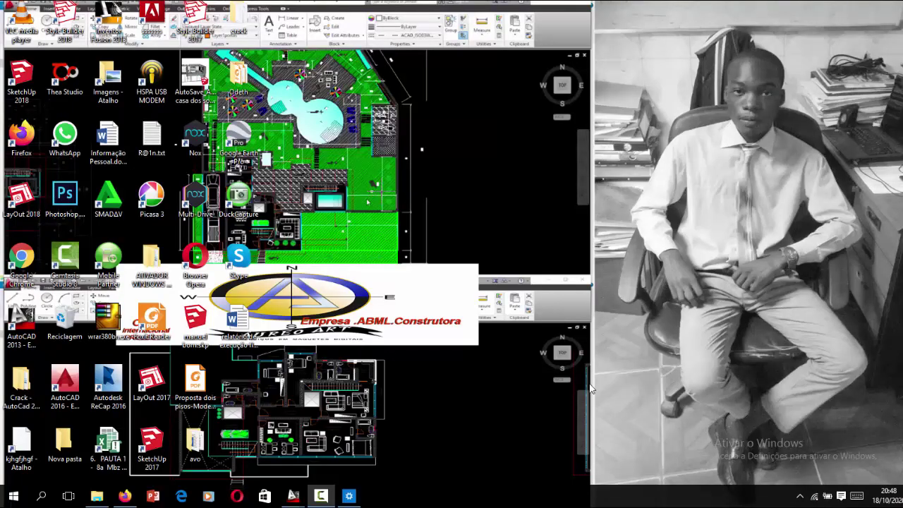
pyautogui.moveTo(293, 496)
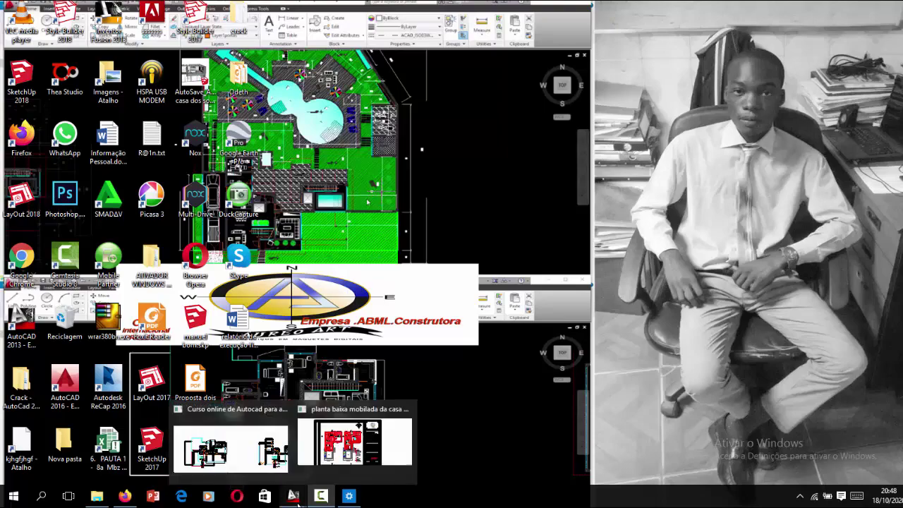
# Step: Copy the 43-object electrical legend from the planta baixa drawing to the clipboard
pyautogui.click(353, 440)
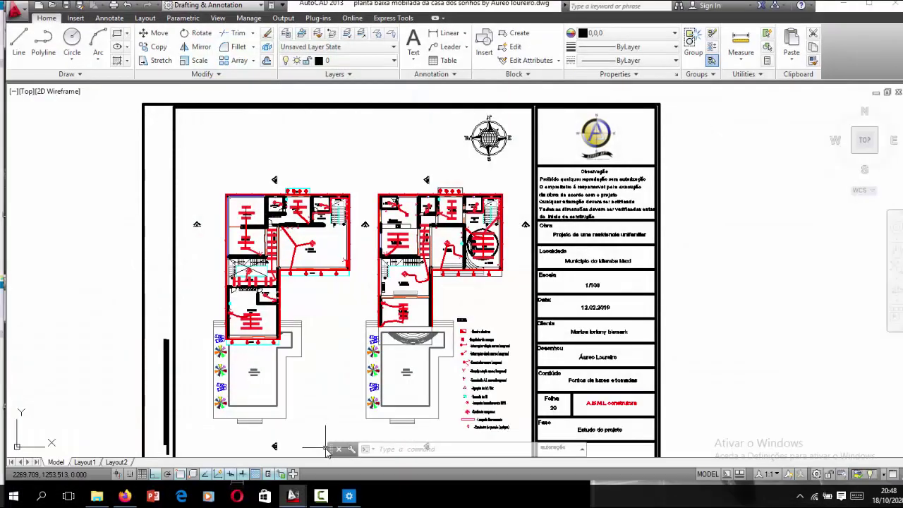
pyautogui.scroll(2, 475, 423)
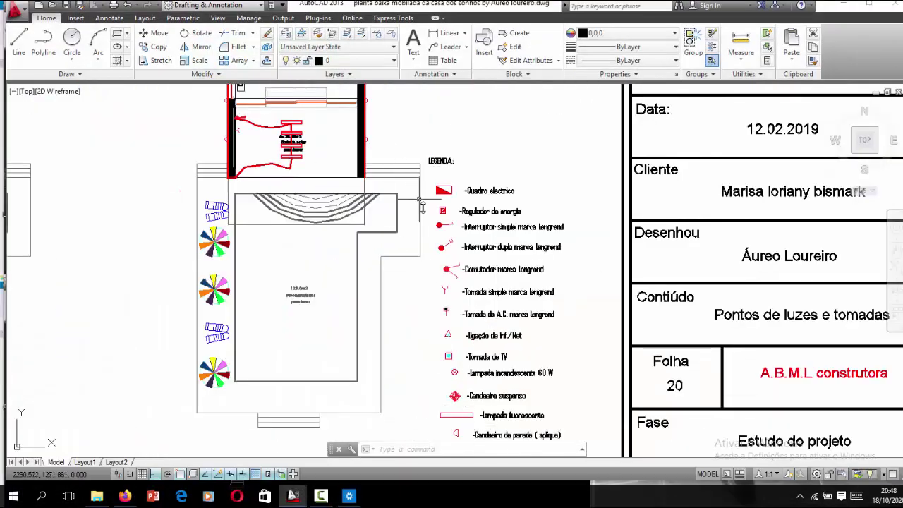
pyautogui.scroll(-2, 444, 240)
pyautogui.scroll(2, 434, 305)
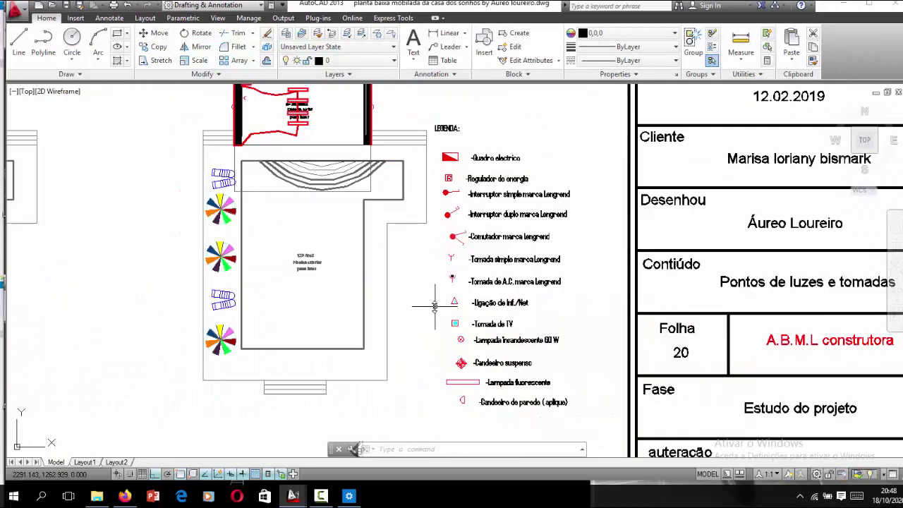
pyautogui.click(434, 112)
pyautogui.click(562, 416)
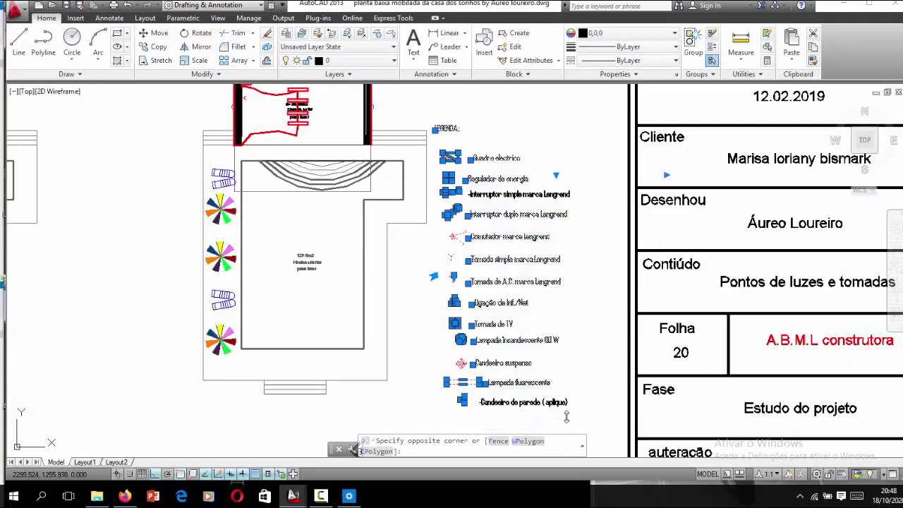
pyautogui.rightClick(529, 342)
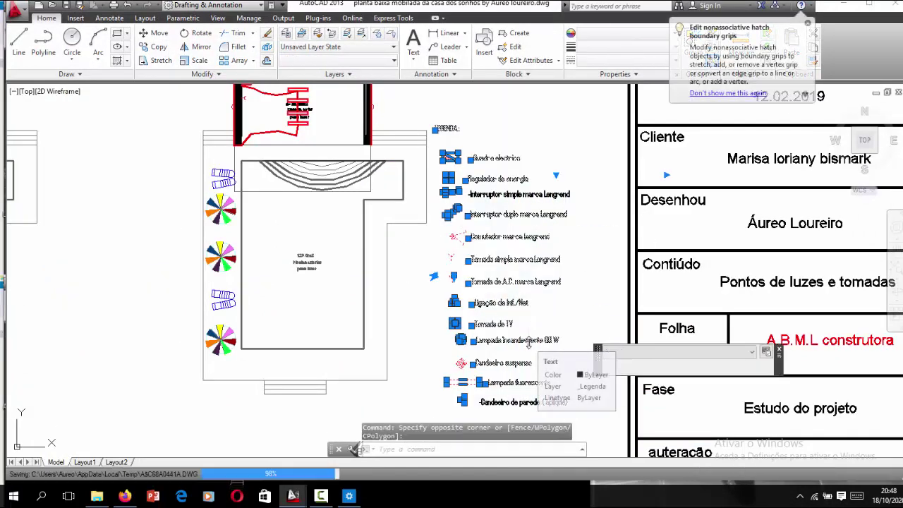
pyautogui.click(567, 372)
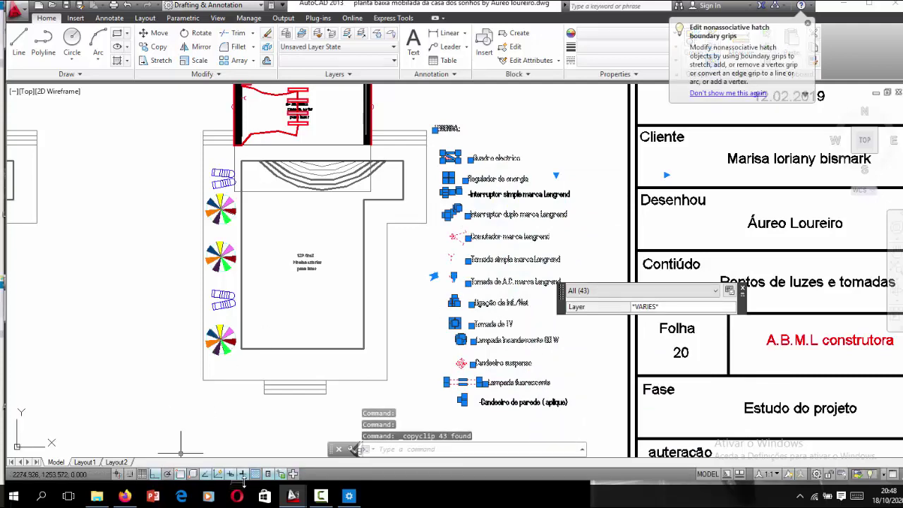
# Step: Return to the course drawing's two floor plans and clear the leftover selection
pyautogui.click(225, 441)
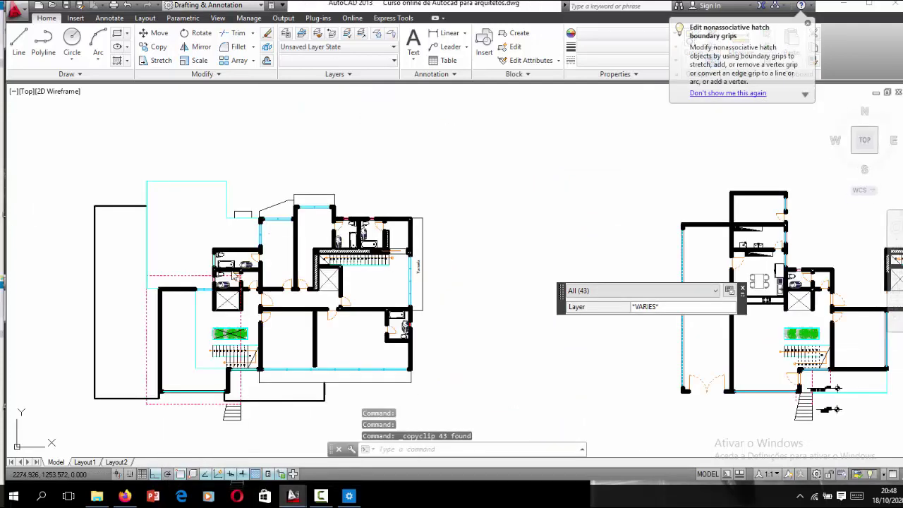
pyautogui.press('Escape')
pyautogui.scroll(-2, 272, 281)
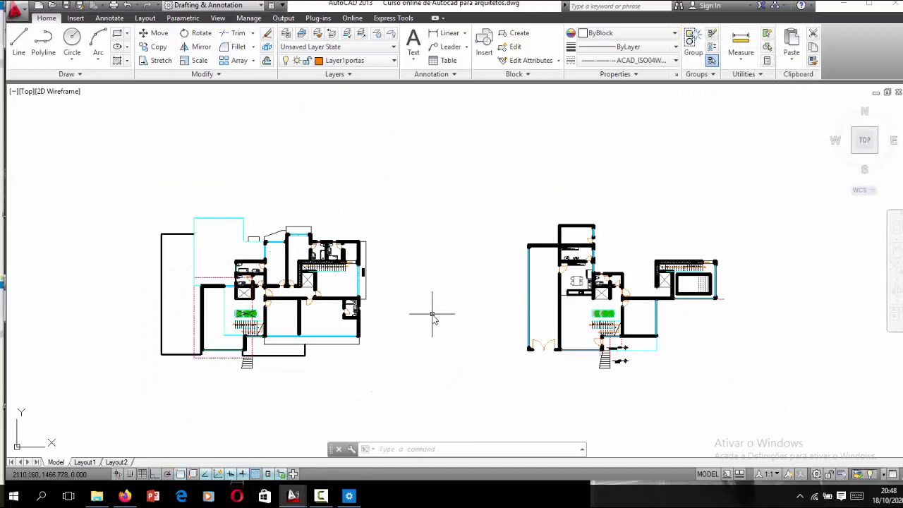
pyautogui.hotkey('ctrl', 'v')
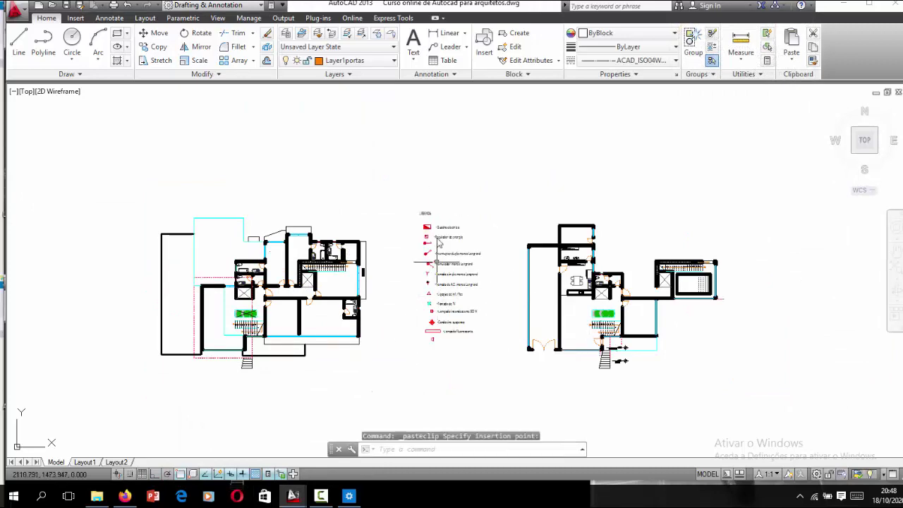
pyautogui.scroll(3, 437, 240)
pyautogui.scroll(2, 434, 229)
pyautogui.scroll(4, 429, 211)
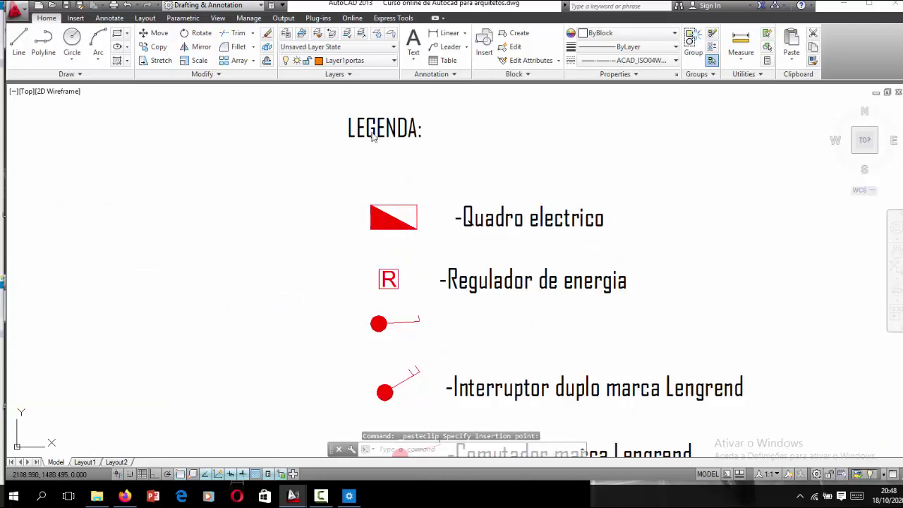
pyautogui.scroll(-2, 322, 172)
pyautogui.scroll(2, 409, 250)
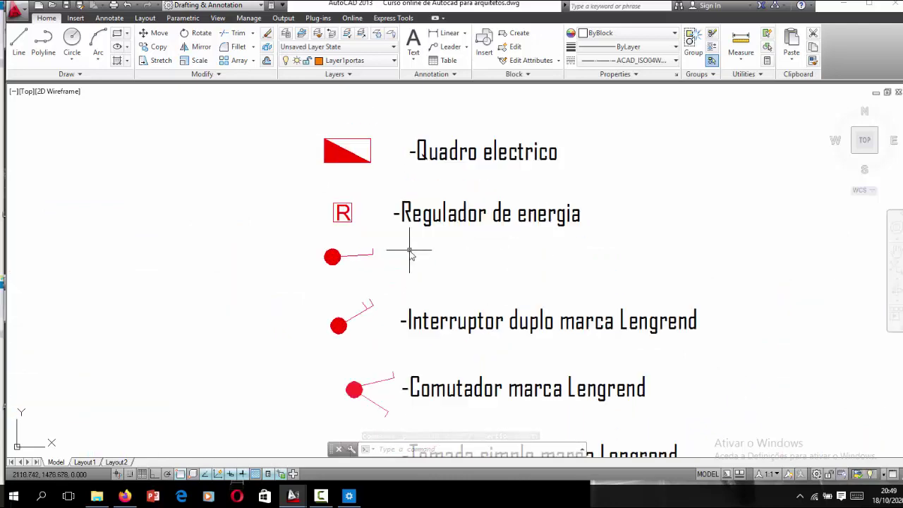
pyautogui.scroll(-5, 431, 205)
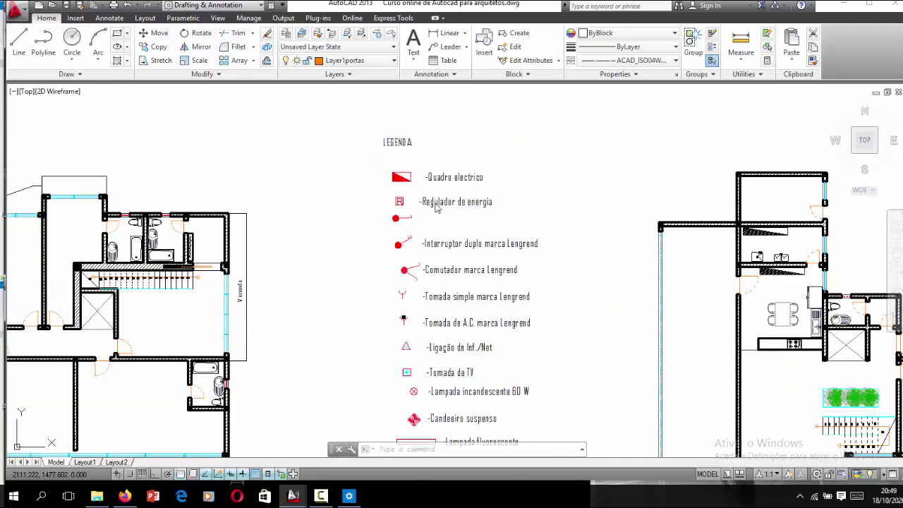
pyautogui.scroll(4, 438, 240)
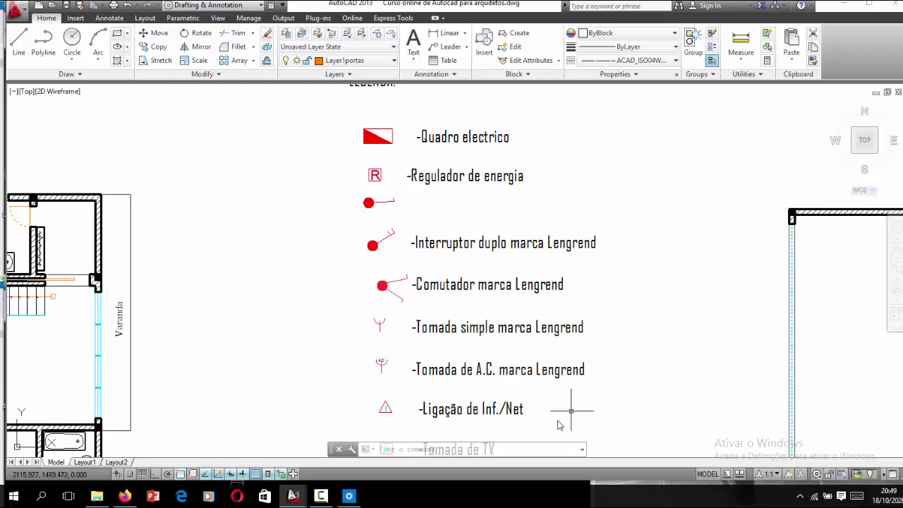
pyautogui.scroll(-2, 508, 205)
pyautogui.scroll(2, 484, 345)
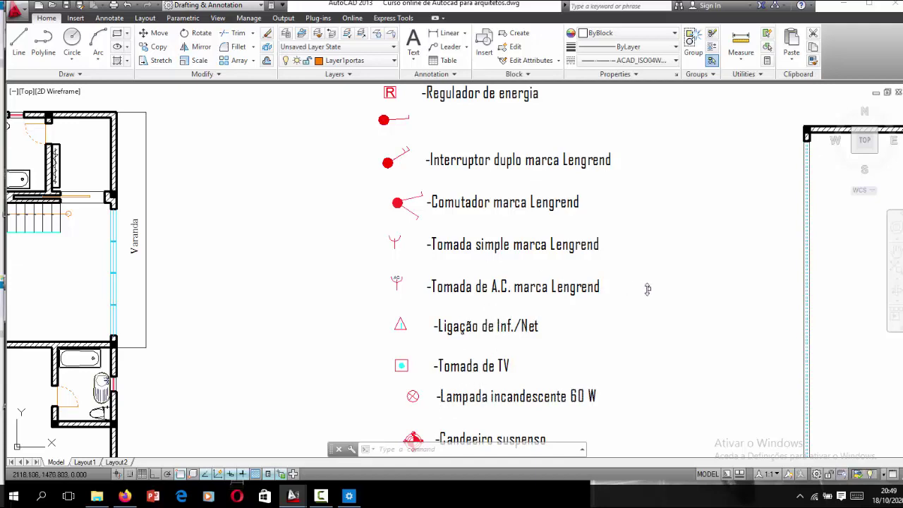
pyautogui.scroll(-2, 559, 177)
pyautogui.scroll(2, 542, 317)
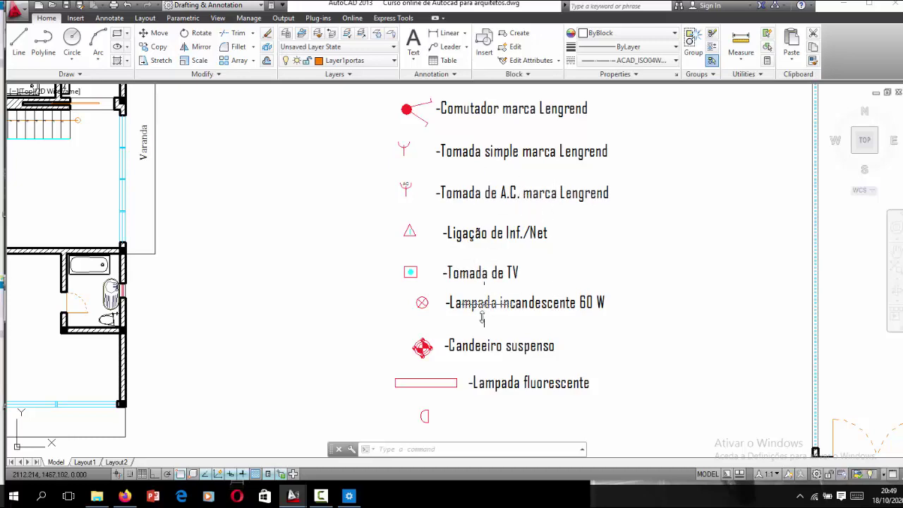
pyautogui.scroll(-2, 505, 265)
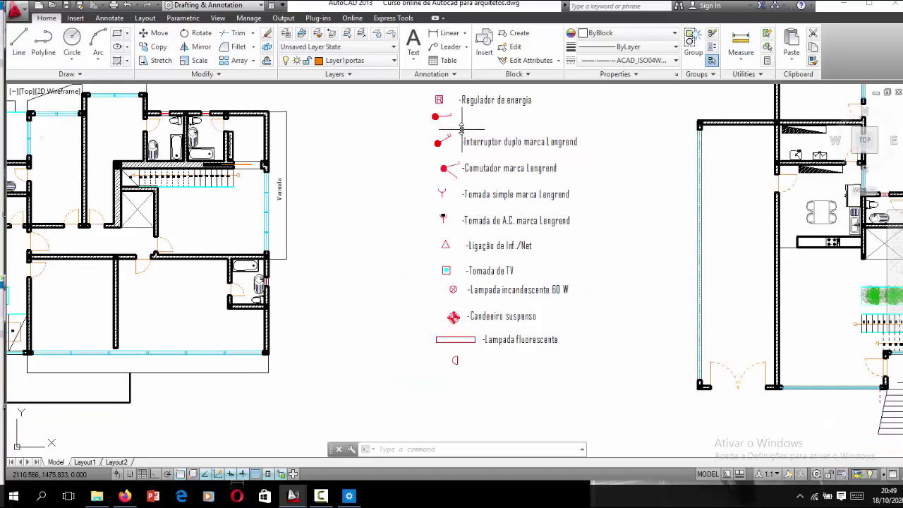
pyautogui.scroll(2, 461, 128)
pyautogui.scroll(-2, 492, 219)
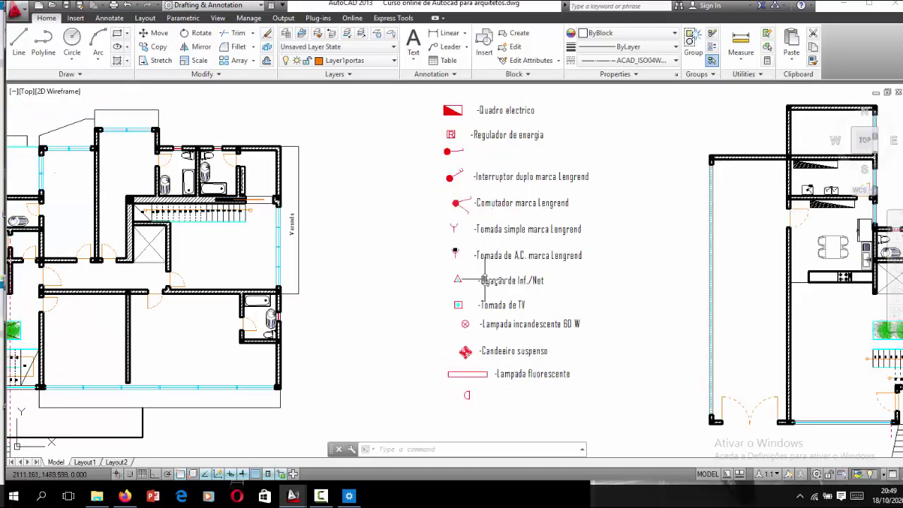
pyautogui.scroll(2, 485, 280)
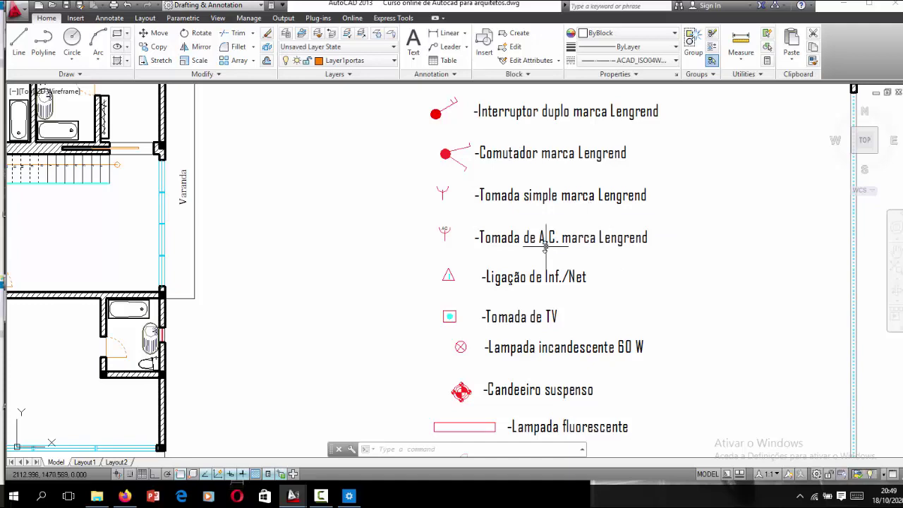
pyautogui.scroll(-3, 578, 251)
# Step: Erase the kitchen table, chairs, fridge and sink from the right floor plan
pyautogui.scroll(-4, 573, 258)
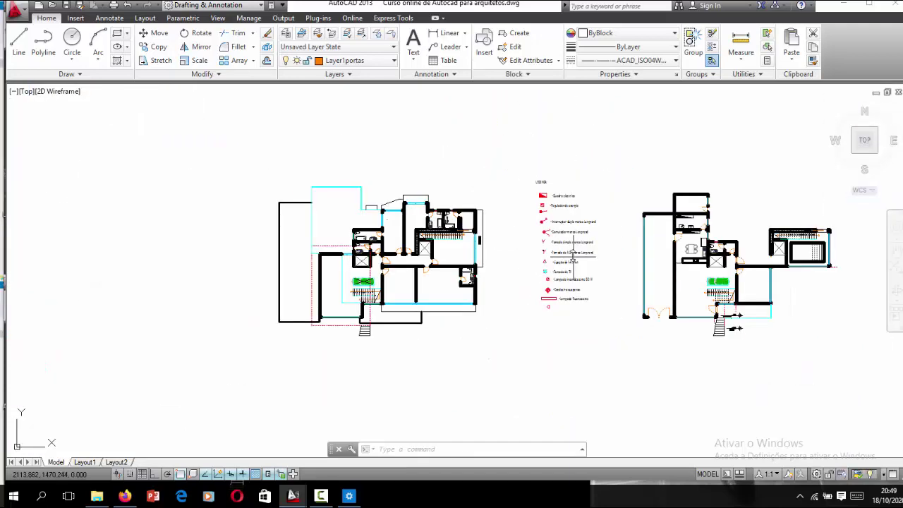
pyautogui.scroll(4, 513, 247)
pyautogui.scroll(2, 548, 241)
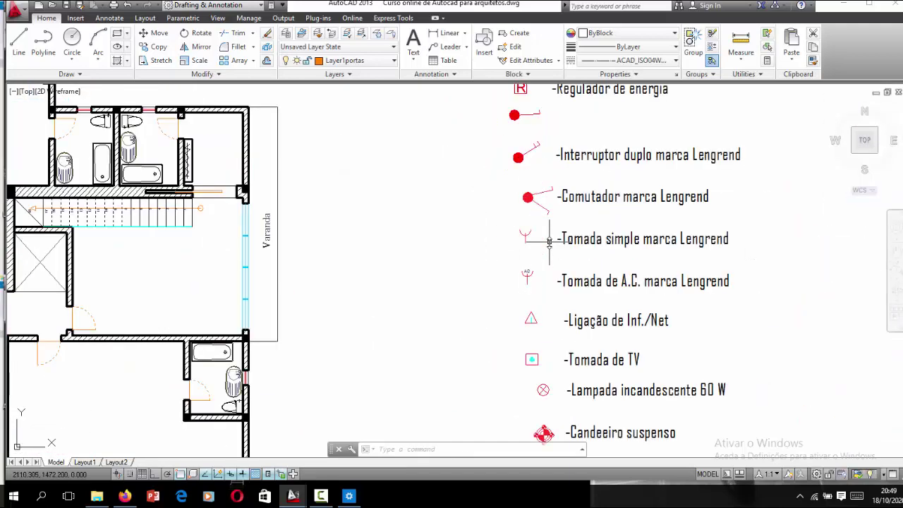
pyautogui.scroll(-4, 522, 249)
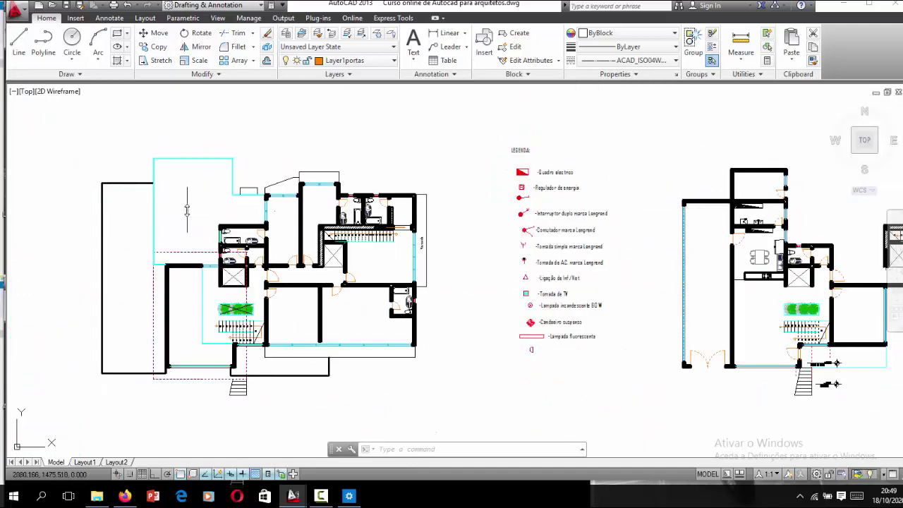
pyautogui.scroll(2, 128, 247)
pyautogui.scroll(-3, 199, 244)
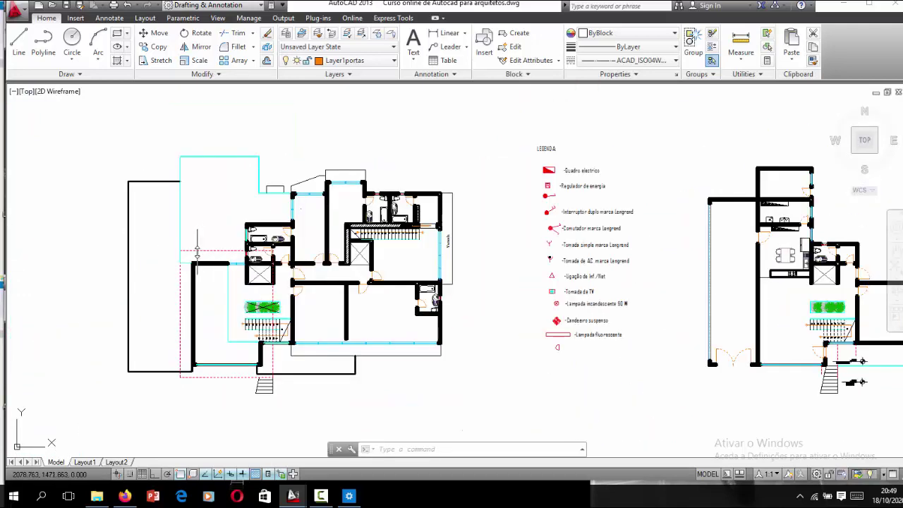
pyautogui.scroll(-1, 360, 285)
pyautogui.scroll(1, 697, 279)
pyautogui.scroll(3, 614, 260)
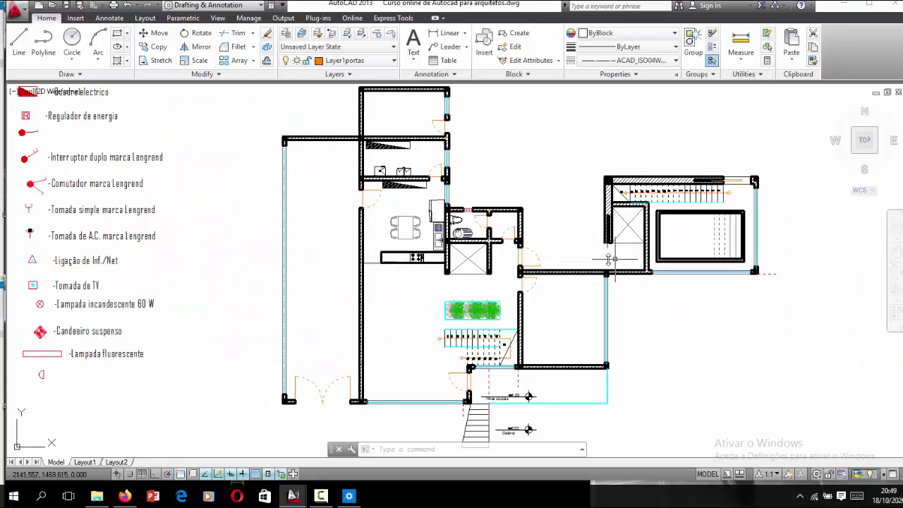
pyautogui.scroll(2, 416, 223)
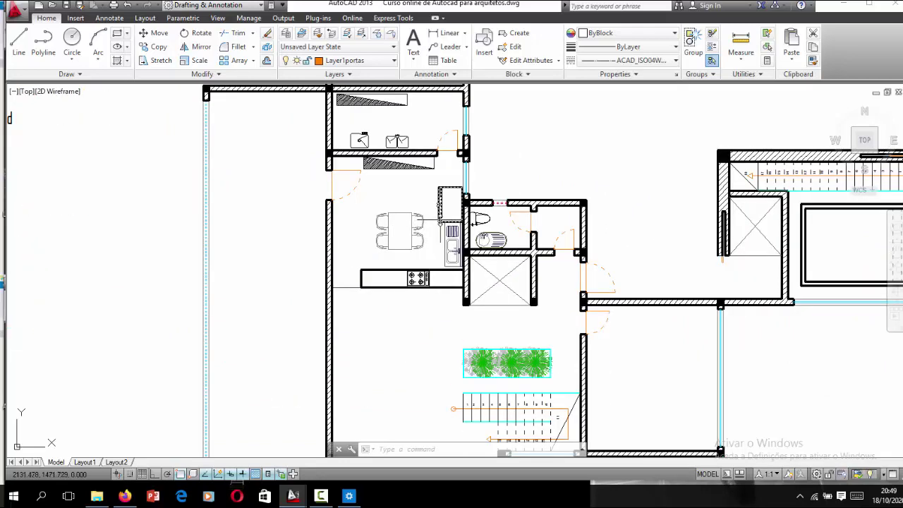
pyautogui.scroll(2, 448, 218)
pyautogui.scroll(2, 452, 217)
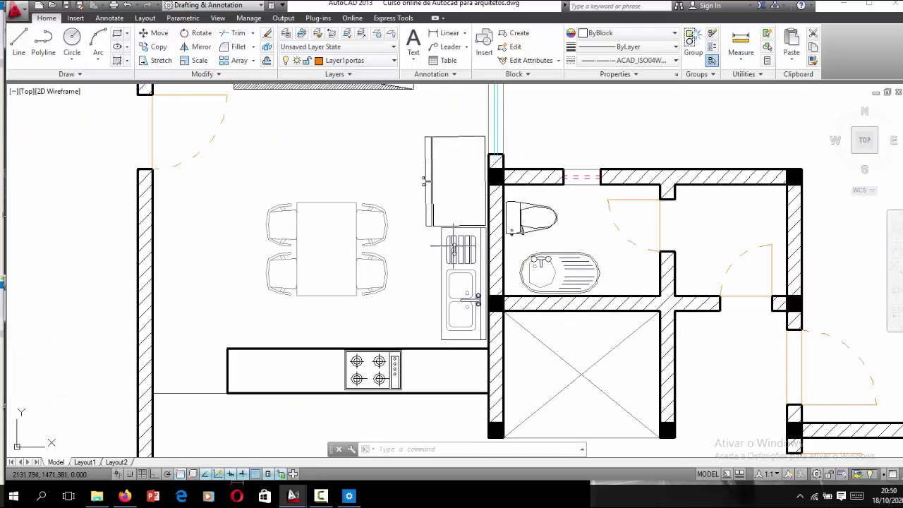
pyautogui.scroll(-4, 454, 247)
pyautogui.scroll(-2, 457, 243)
pyautogui.scroll(2, 451, 248)
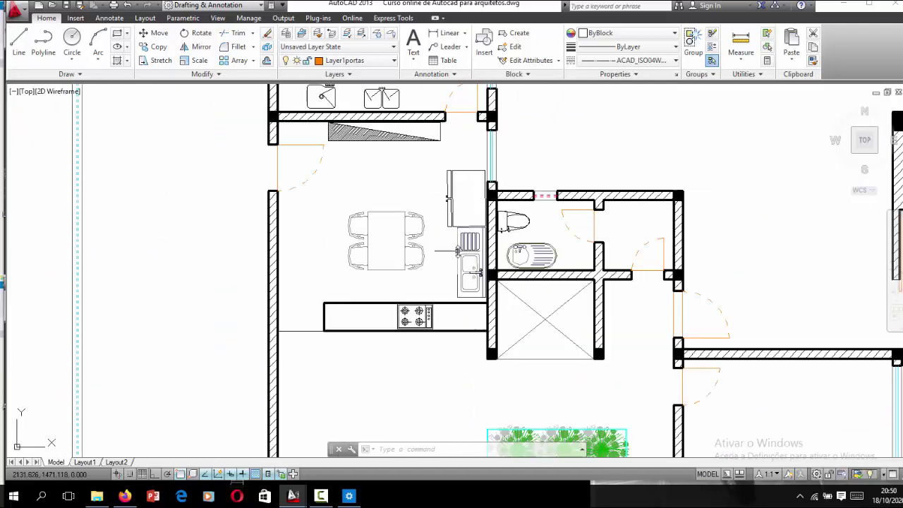
pyautogui.scroll(2, 451, 248)
pyautogui.click(476, 176)
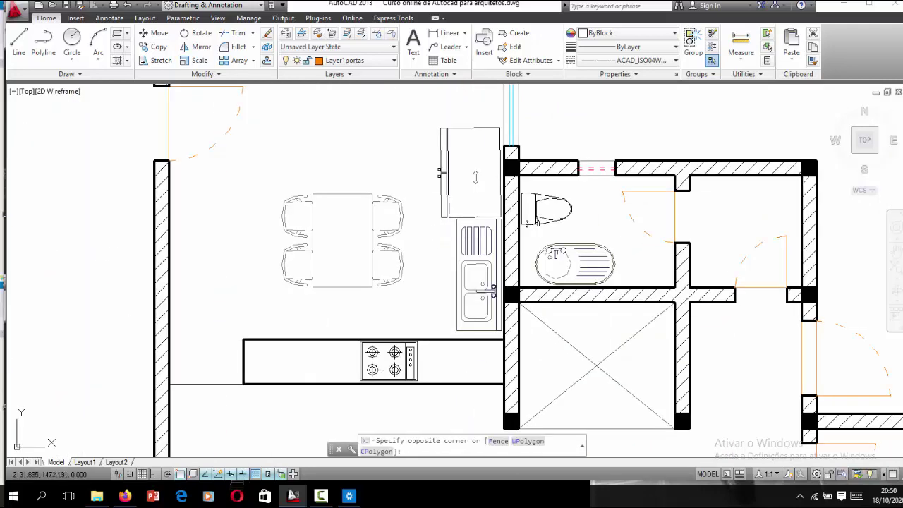
pyautogui.click(297, 286)
pyautogui.press('Delete')
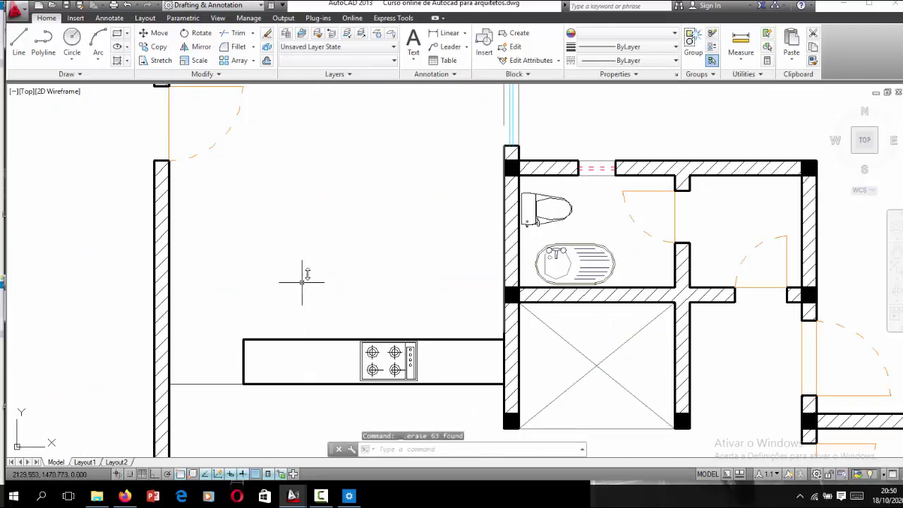
# Step: Erase the bathroom toilet and washbasin, leaving the bathroom empty
pyautogui.scroll(-2, 306, 272)
pyautogui.scroll(-1, 376, 261)
pyautogui.scroll(5, 452, 252)
pyautogui.click(417, 189)
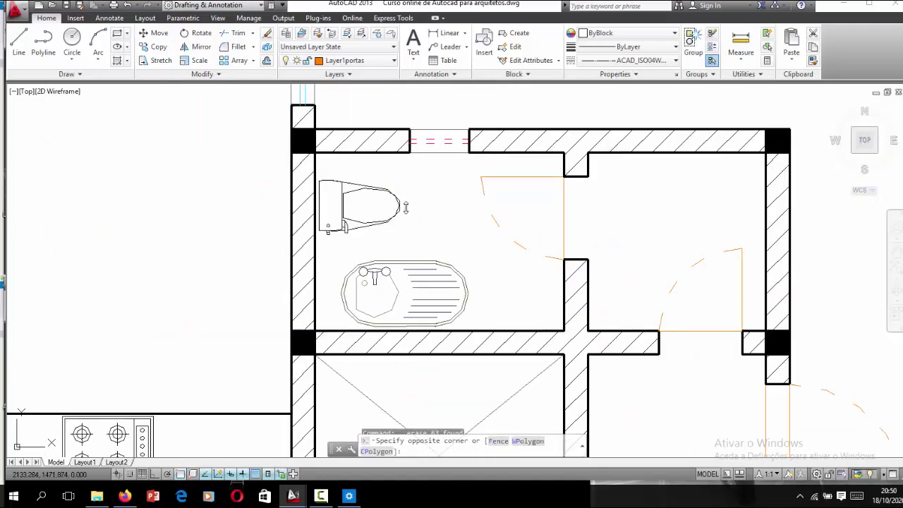
pyautogui.click(345, 298)
pyautogui.press('Delete')
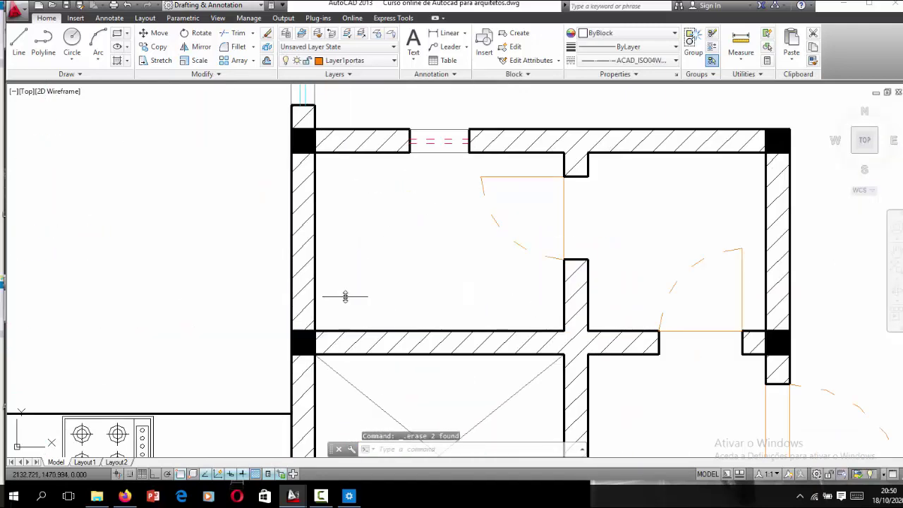
pyautogui.scroll(-3, 373, 271)
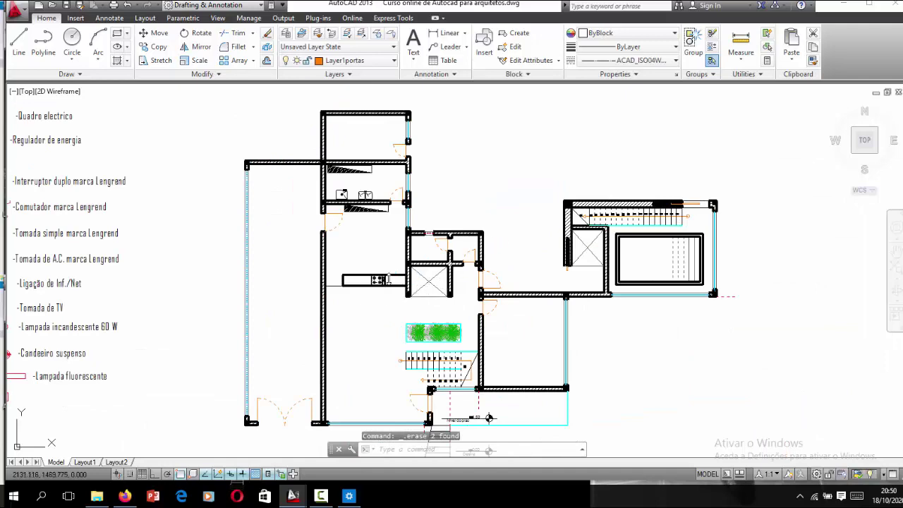
pyautogui.scroll(-3, 354, 292)
pyautogui.scroll(3, 361, 232)
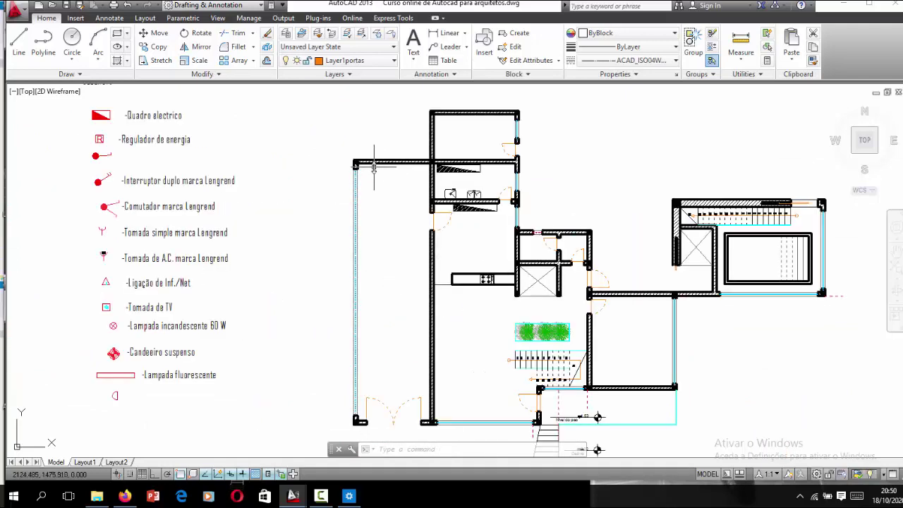
pyautogui.scroll(2, 351, 426)
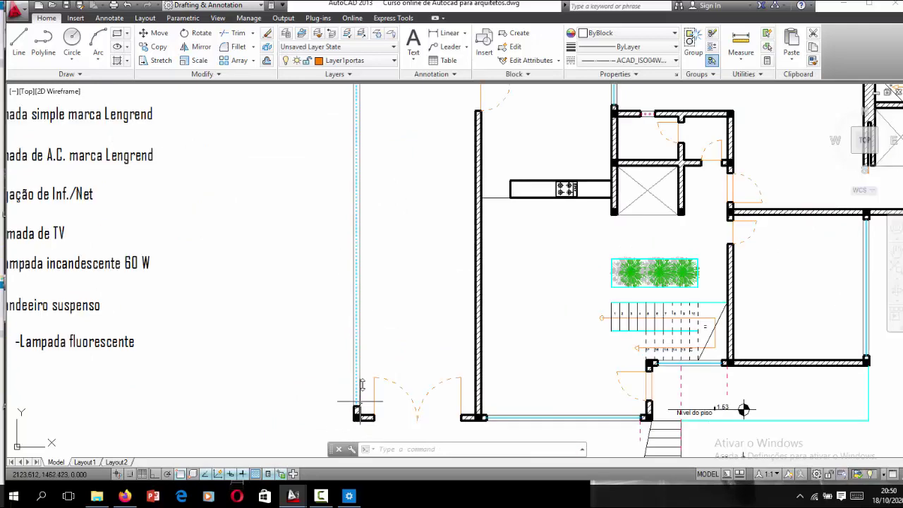
pyautogui.scroll(-2, 359, 409)
pyautogui.scroll(-2, 370, 296)
pyautogui.scroll(5, 395, 198)
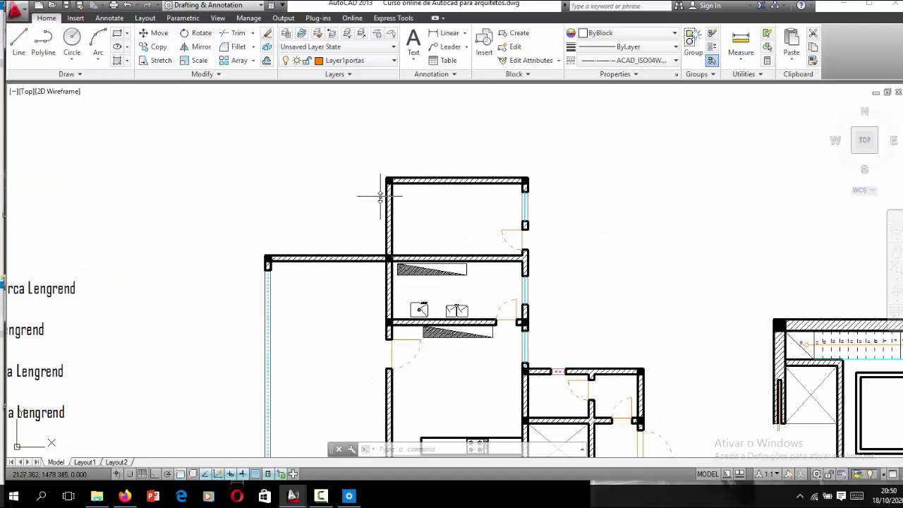
# Step: Draw a line along the upper room's top wall from its left to right corner
pyautogui.click(384, 200)
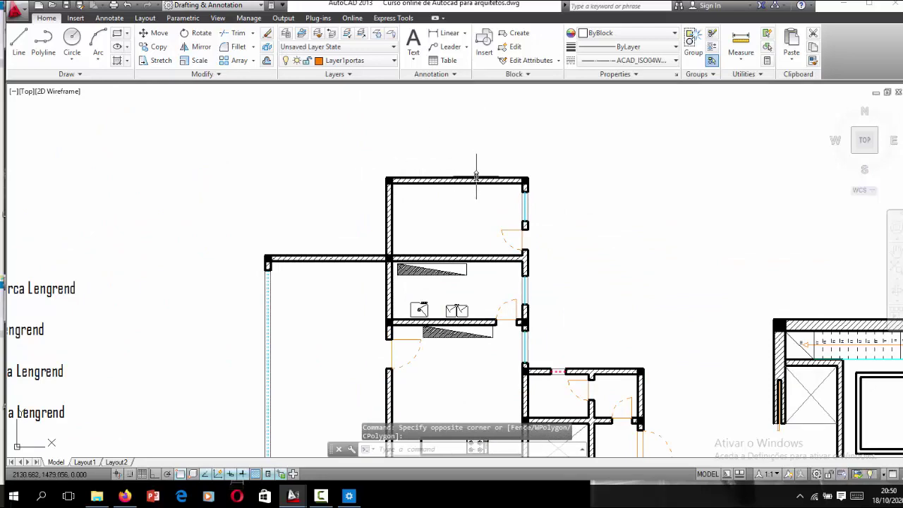
pyautogui.scroll(-4, 474, 185)
pyautogui.scroll(-2, 141, 268)
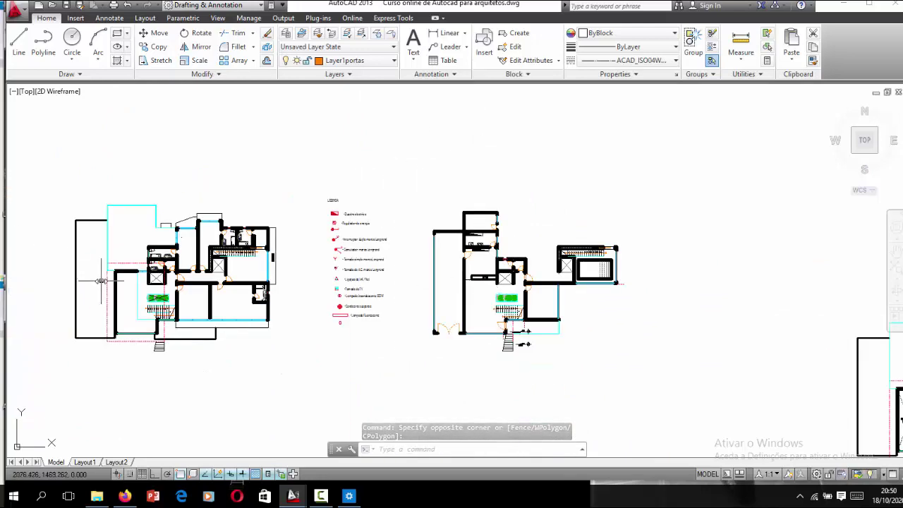
pyautogui.scroll(2, 101, 280)
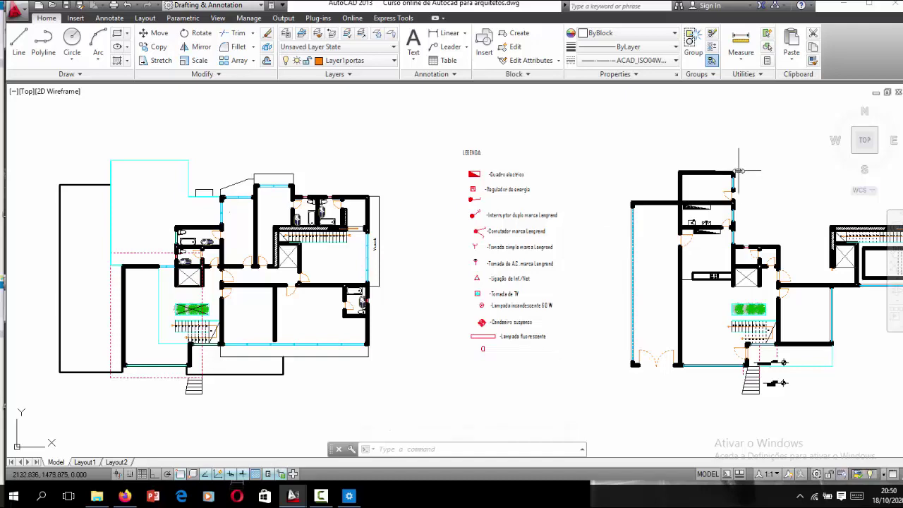
pyautogui.scroll(3, 738, 170)
pyautogui.write('l')
pyautogui.press('Return')
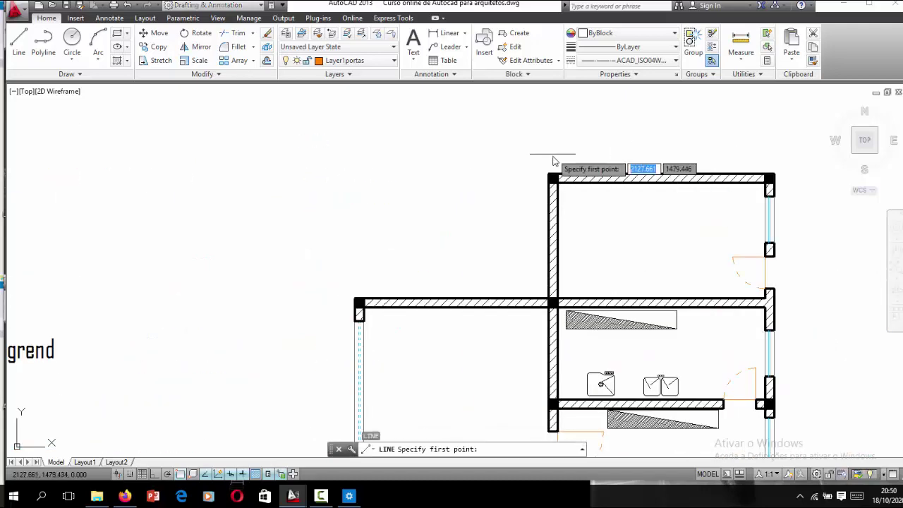
pyautogui.click(549, 176)
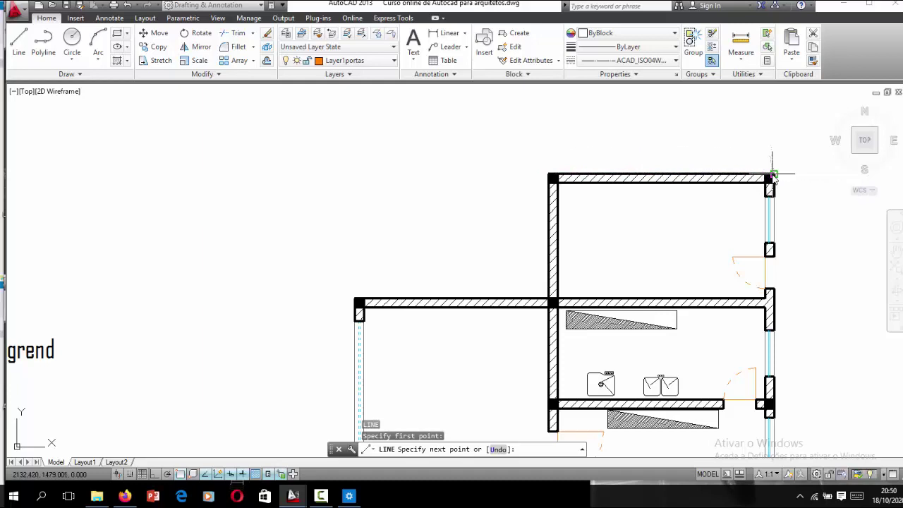
pyautogui.click(770, 176)
pyautogui.press('Return')
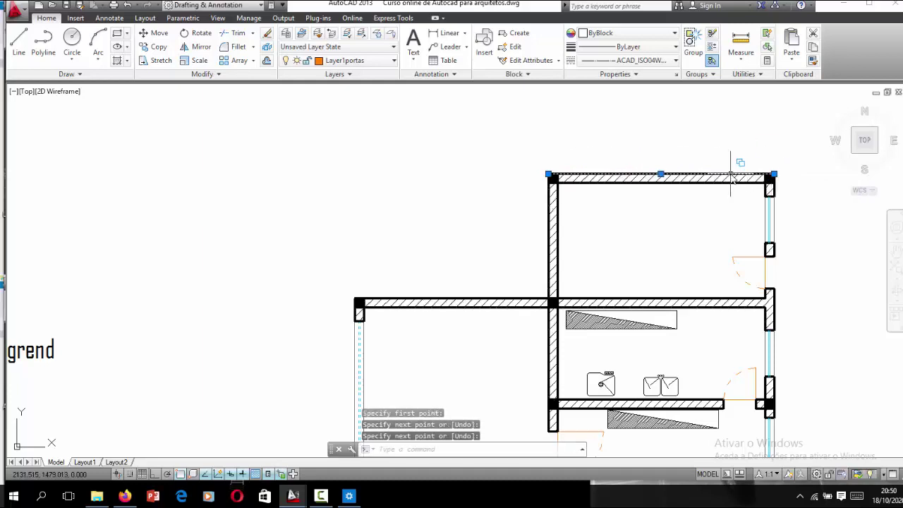
# Step: Give the top wall line a 0.60 mm lineweight and Red colour
pyautogui.click(730, 178)
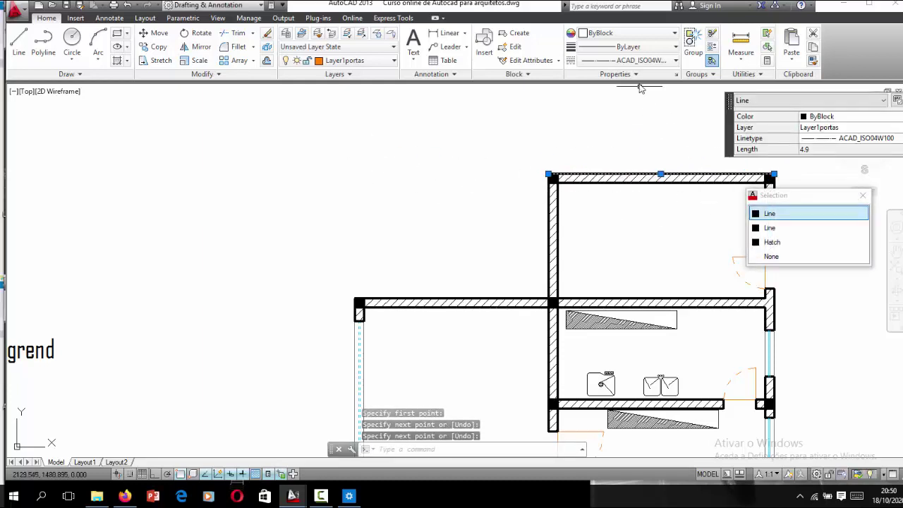
pyautogui.click(598, 46)
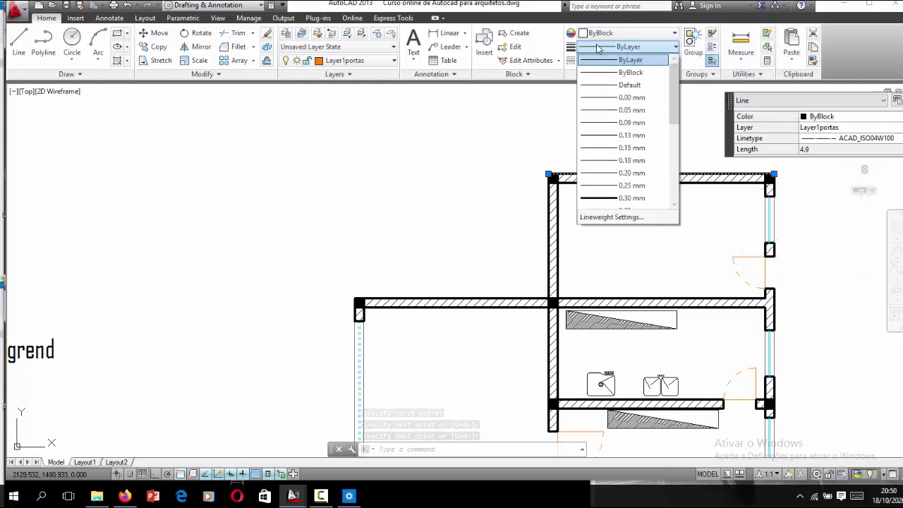
pyautogui.scroll(-1, 609, 105)
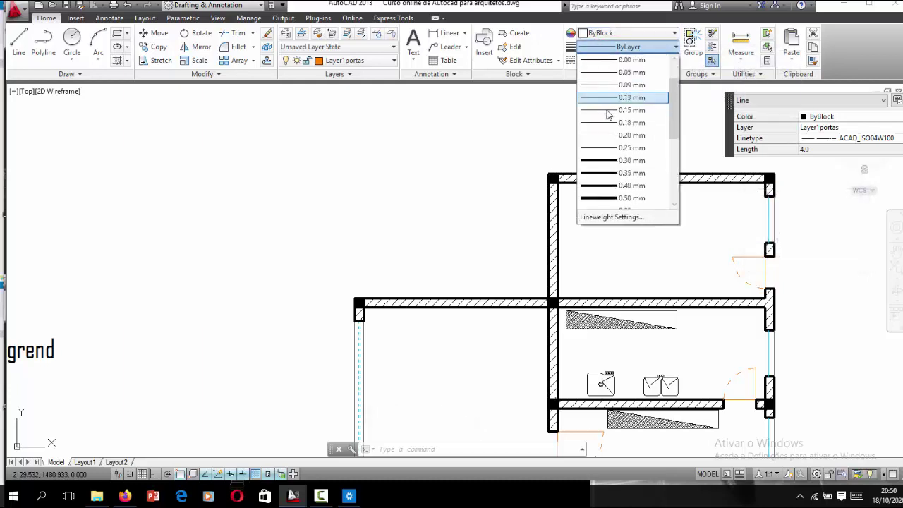
pyautogui.scroll(-1, 608, 123)
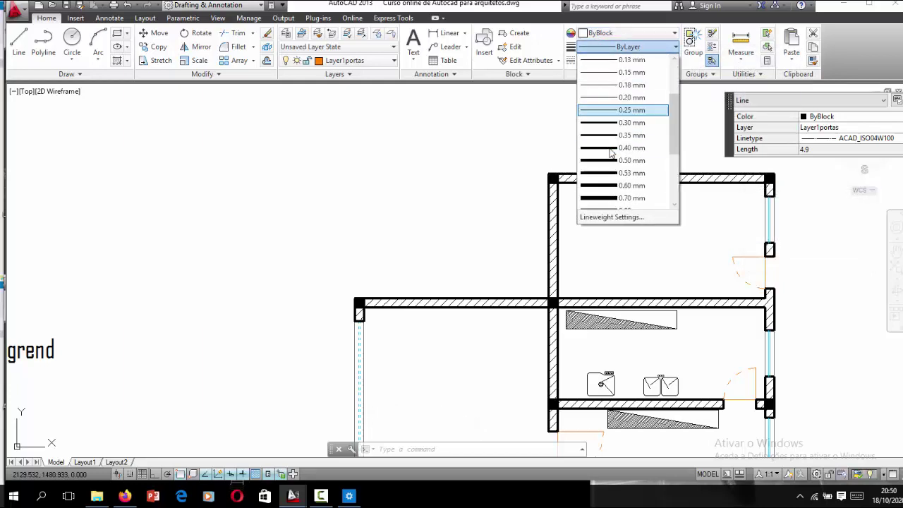
pyautogui.click(600, 186)
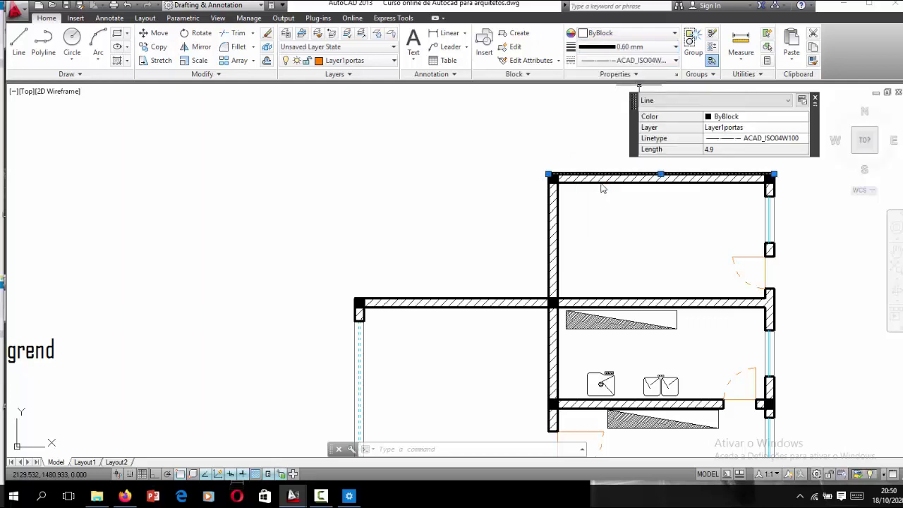
pyautogui.click(611, 33)
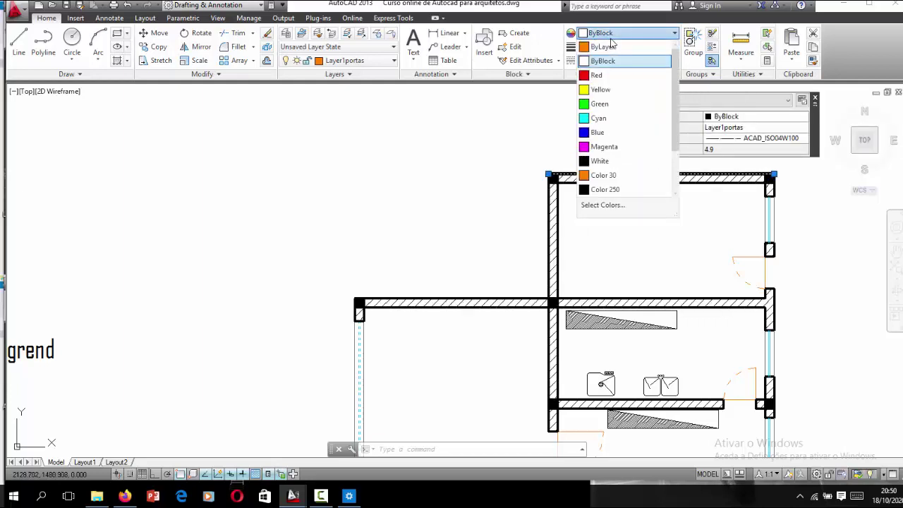
pyautogui.click(592, 76)
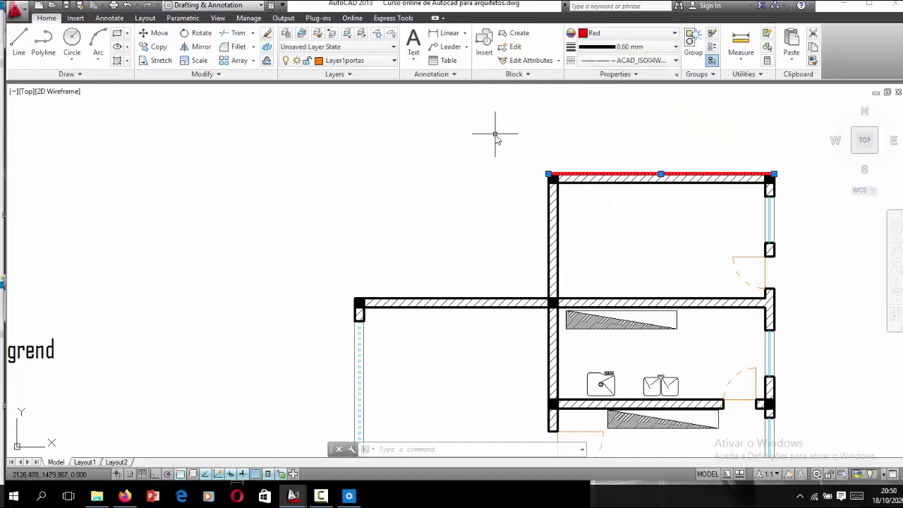
pyautogui.press('Escape')
pyautogui.scroll(-3, 480, 166)
pyautogui.scroll(-2, 486, 177)
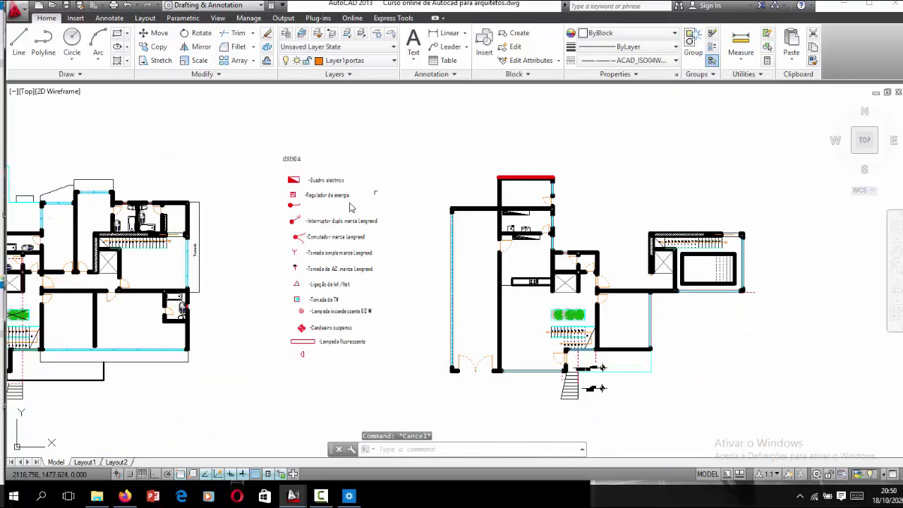
# Step: Draw a small rectangular box with Ortho lines beside the legend's R symbol
pyautogui.scroll(4, 280, 235)
pyautogui.scroll(3, 278, 238)
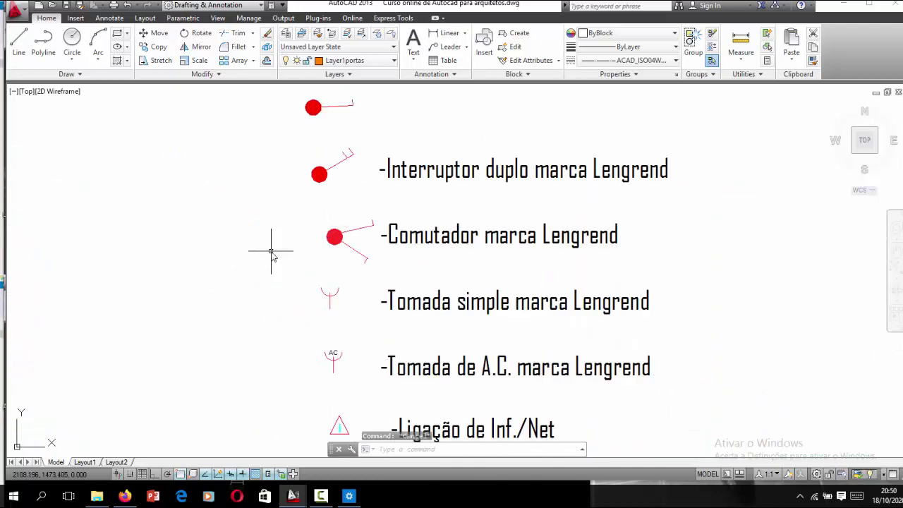
pyautogui.scroll(-4, 485, 298)
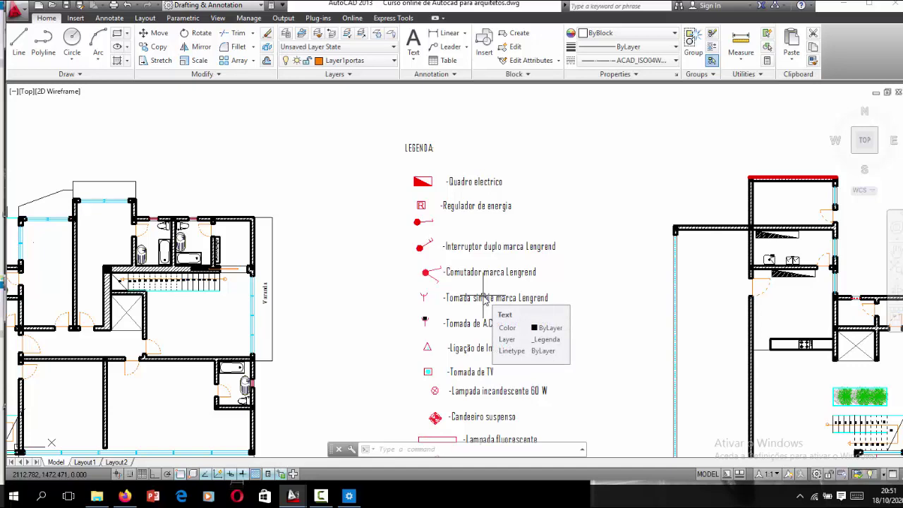
pyautogui.write('l')
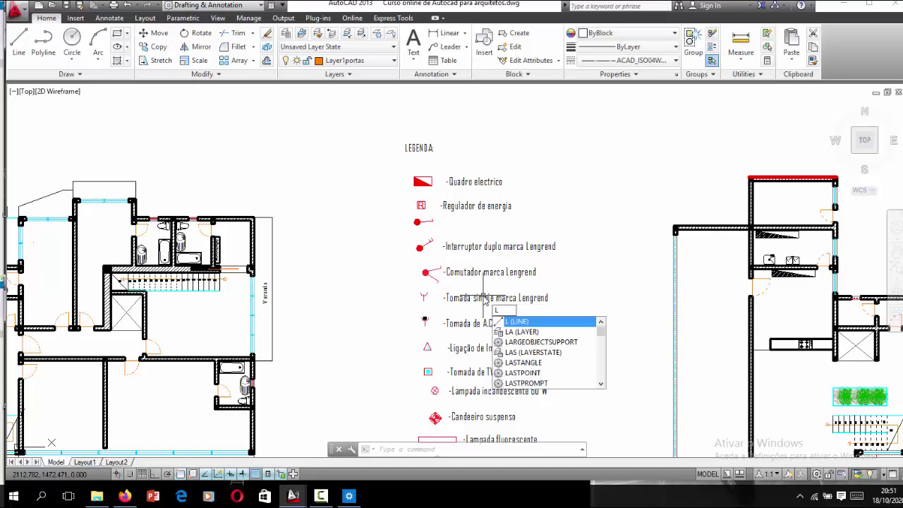
pyautogui.press('Return')
pyautogui.scroll(3, 367, 202)
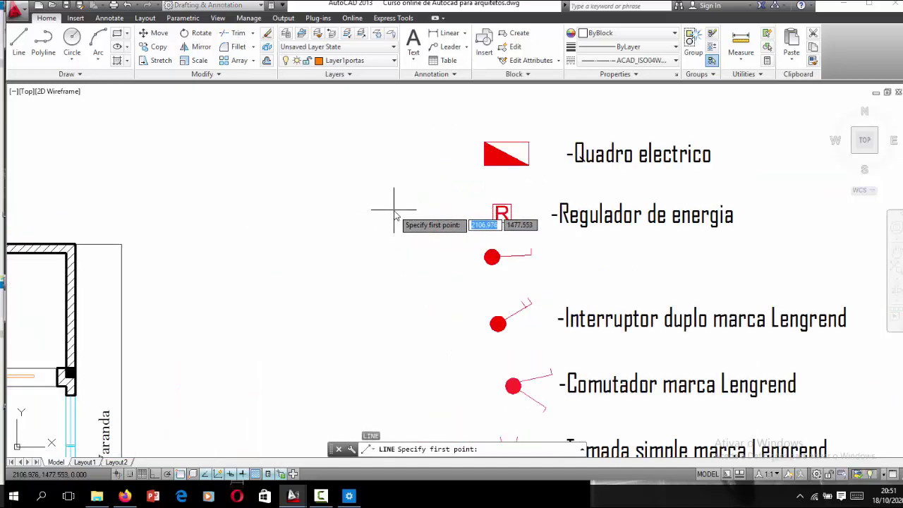
pyautogui.click(394, 210)
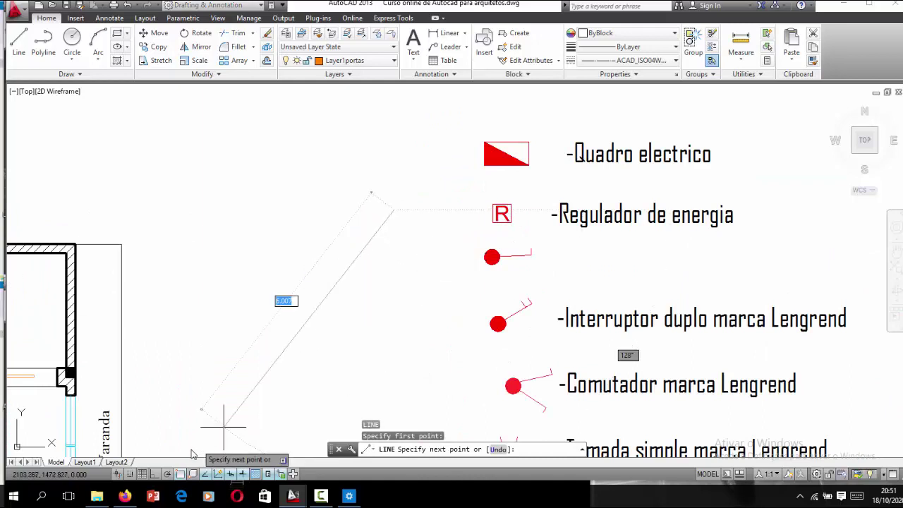
pyautogui.press('F8')
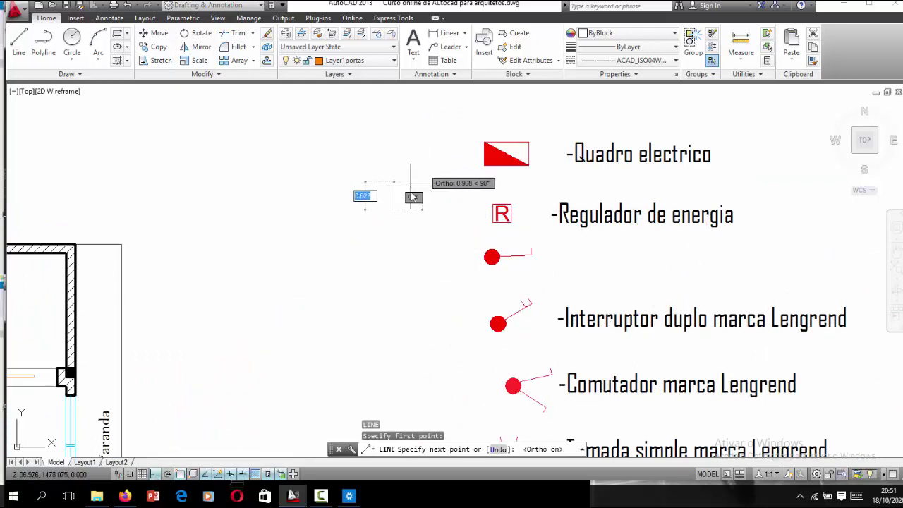
pyautogui.click(401, 169)
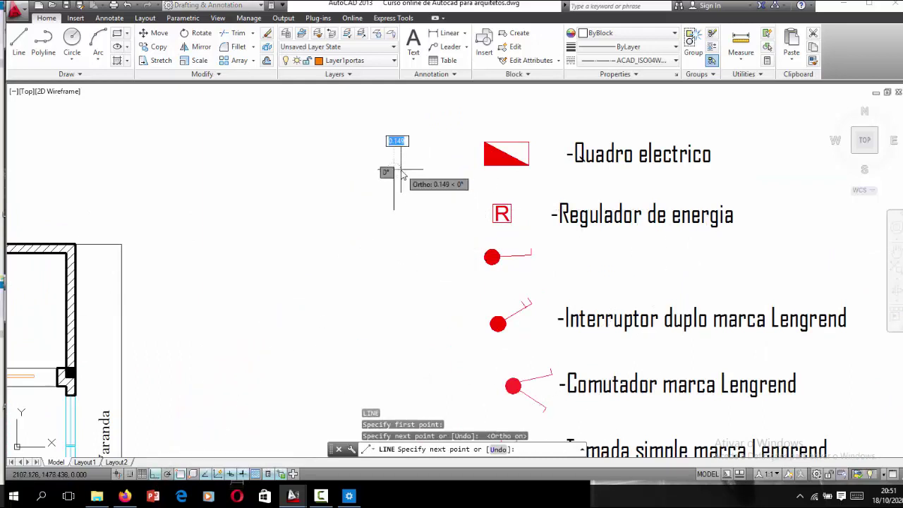
pyautogui.press('Return')
pyautogui.press('Return')
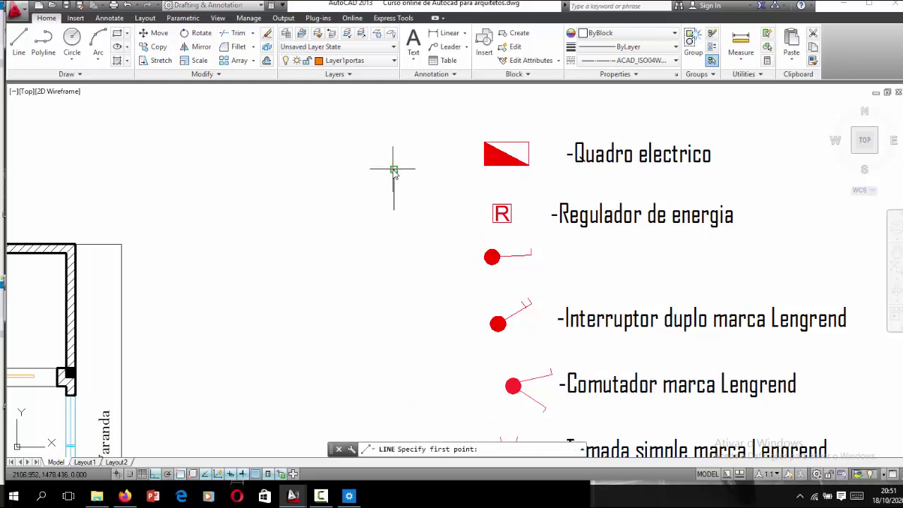
pyautogui.click(393, 170)
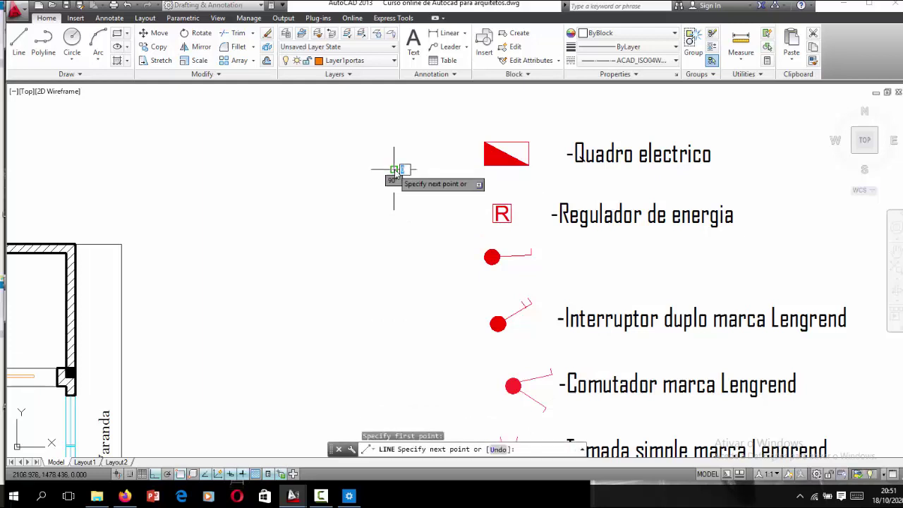
pyautogui.click(432, 211)
pyautogui.click(394, 211)
pyautogui.press('Return')
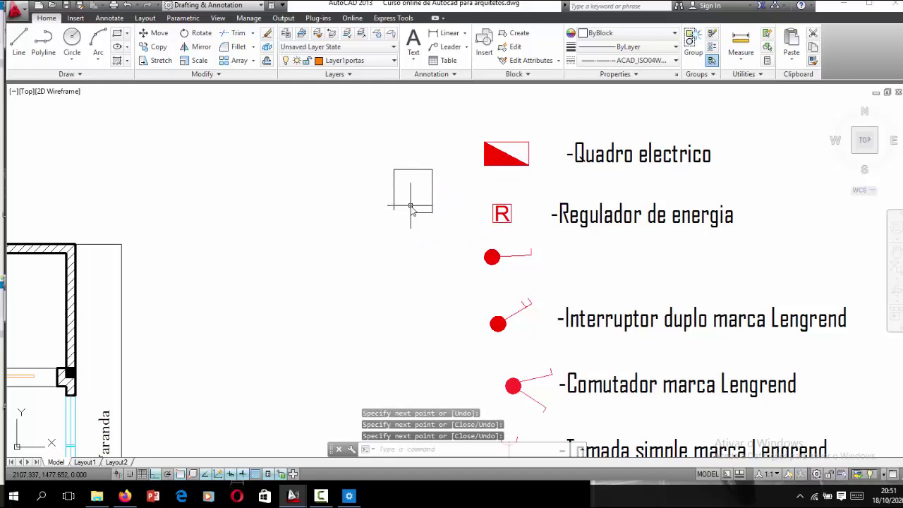
# Step: Fillet the box's left and bottom sides to close that corner
pyautogui.write('f')
pyautogui.press('Return')
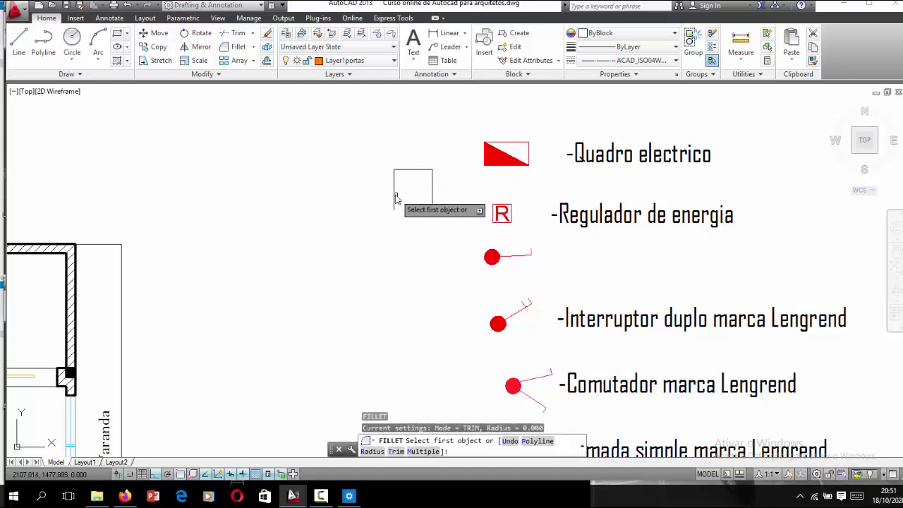
pyautogui.click(393, 198)
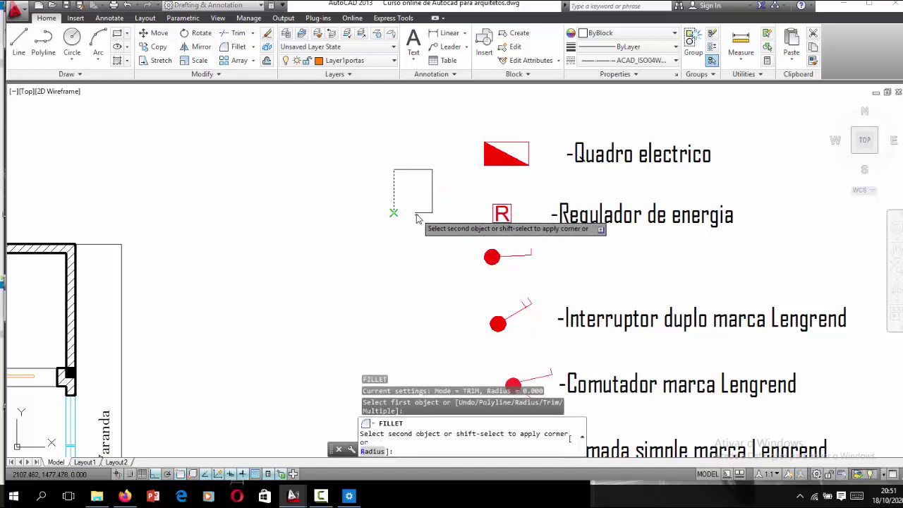
pyautogui.click(414, 212)
pyautogui.scroll(2, 407, 181)
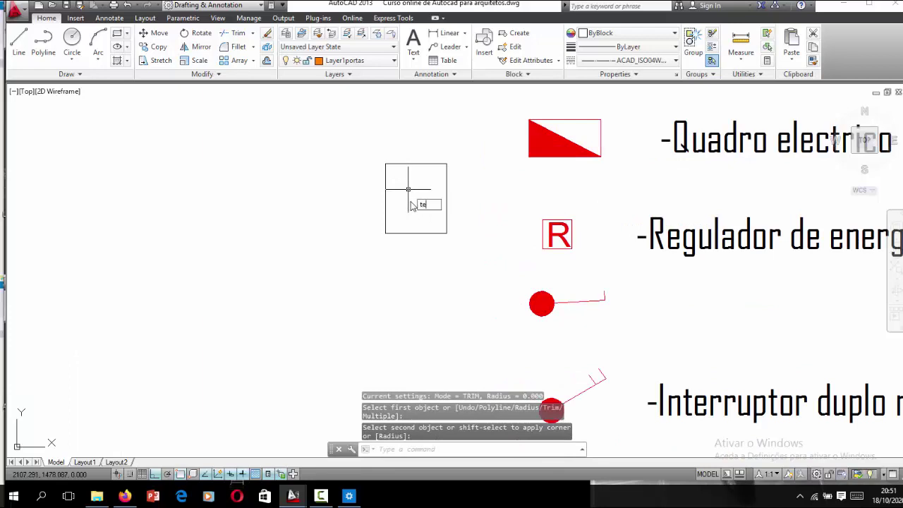
# Step: Place a single-line text 'R' at default height inside the box
pyautogui.press('Return')
pyautogui.scroll(2, 410, 184)
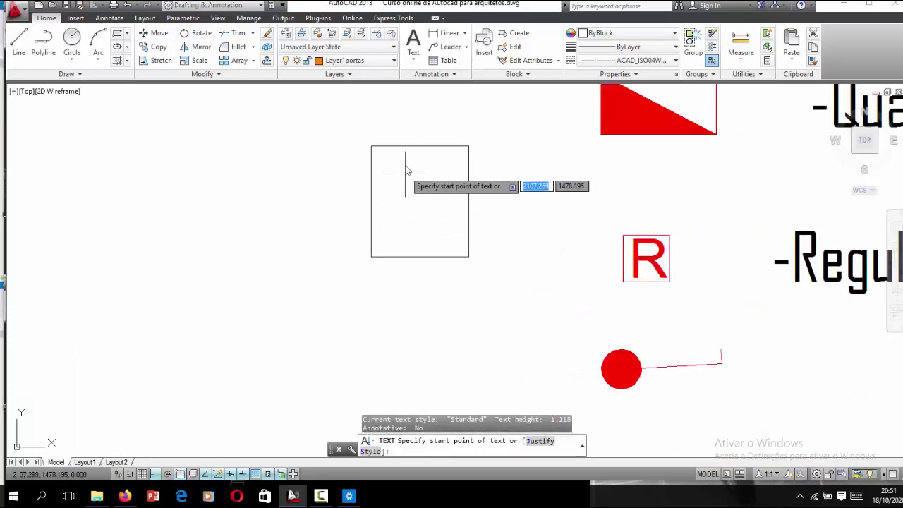
pyautogui.click(406, 199)
pyautogui.click(405, 246)
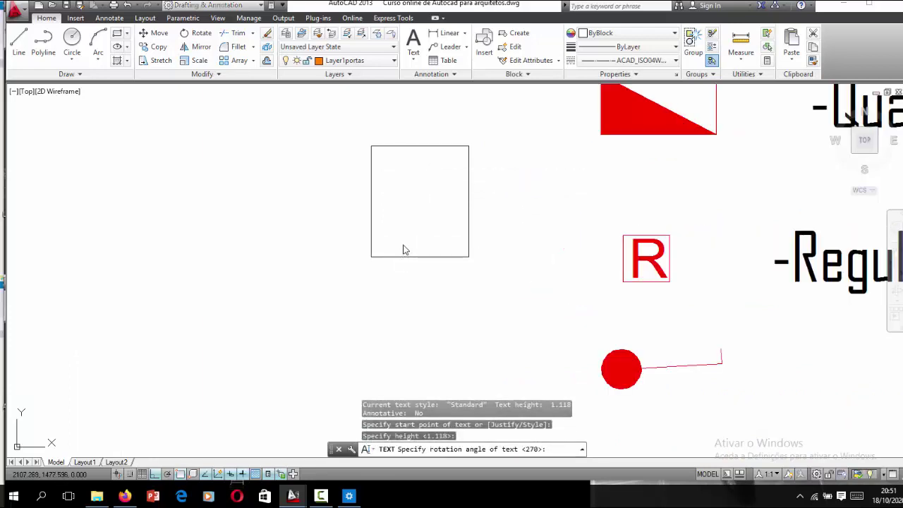
pyautogui.press('Return')
pyautogui.write('r')
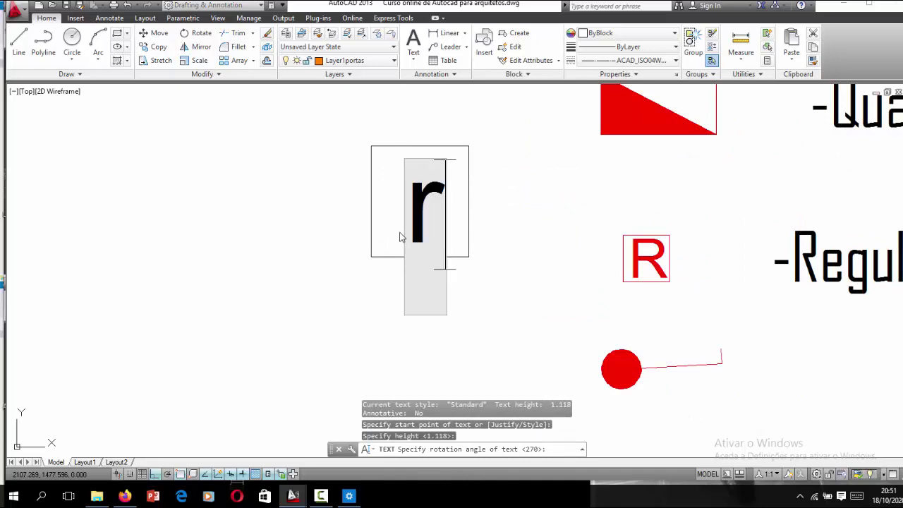
pyautogui.press('BackSpace')
pyautogui.write('R')
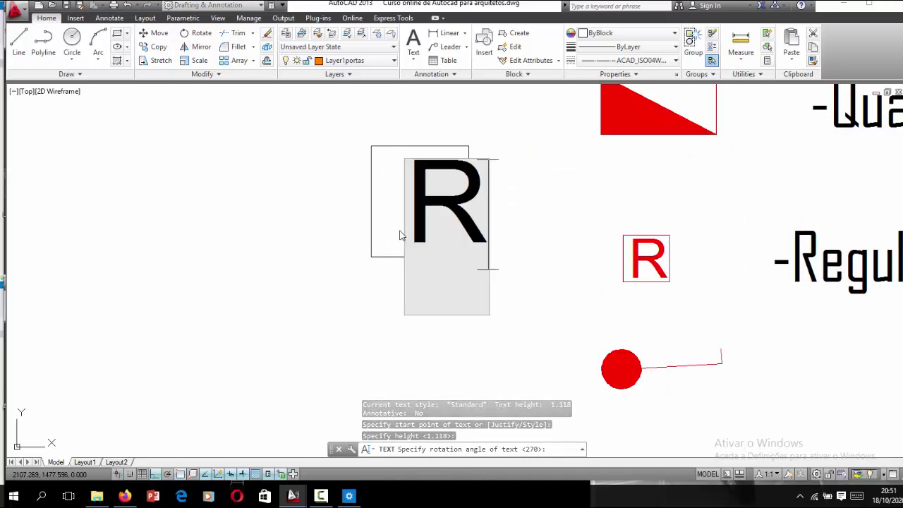
pyautogui.scroll(2, 388, 222)
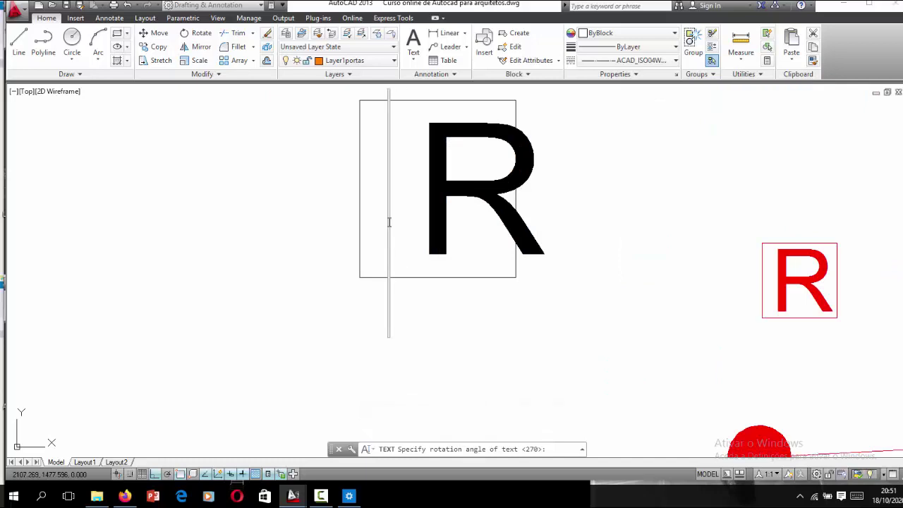
pyautogui.press('Return')
pyautogui.press('Return')
# Step: Rotate the R text so it stands upright
pyautogui.click(420, 173)
pyautogui.click(415, 140)
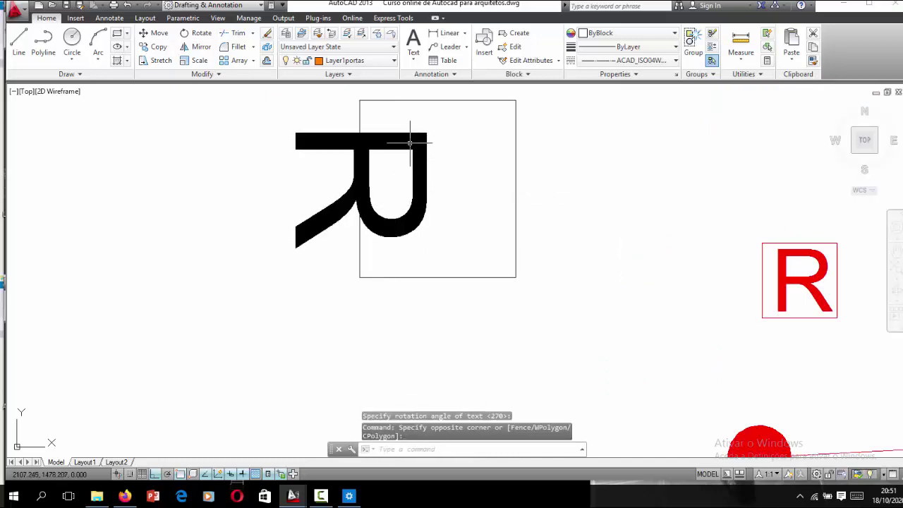
pyautogui.click(408, 138)
pyautogui.click(397, 128)
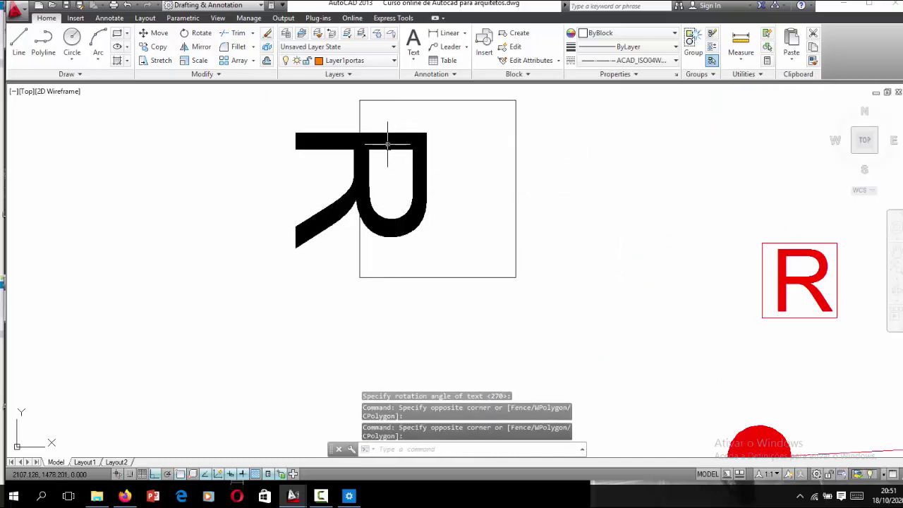
pyautogui.click(387, 150)
pyautogui.click(447, 141)
pyautogui.click(429, 136)
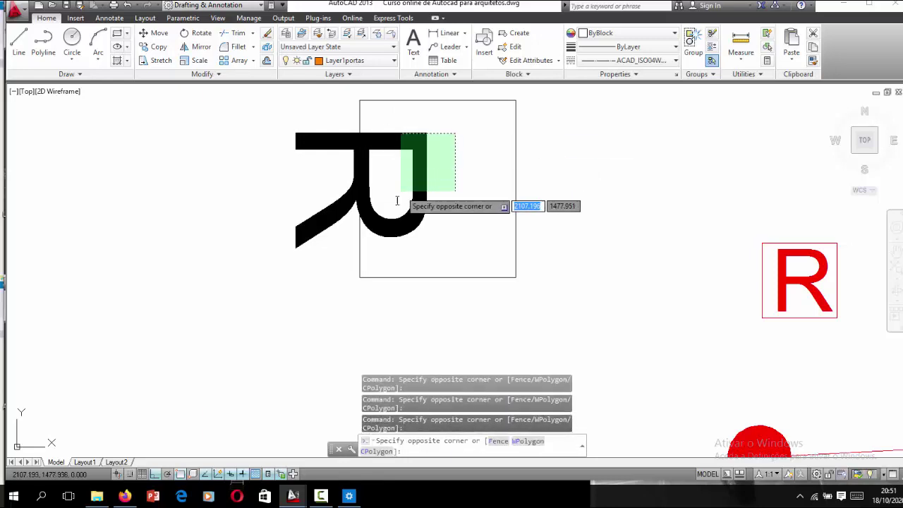
pyautogui.click(407, 201)
pyautogui.write('r')
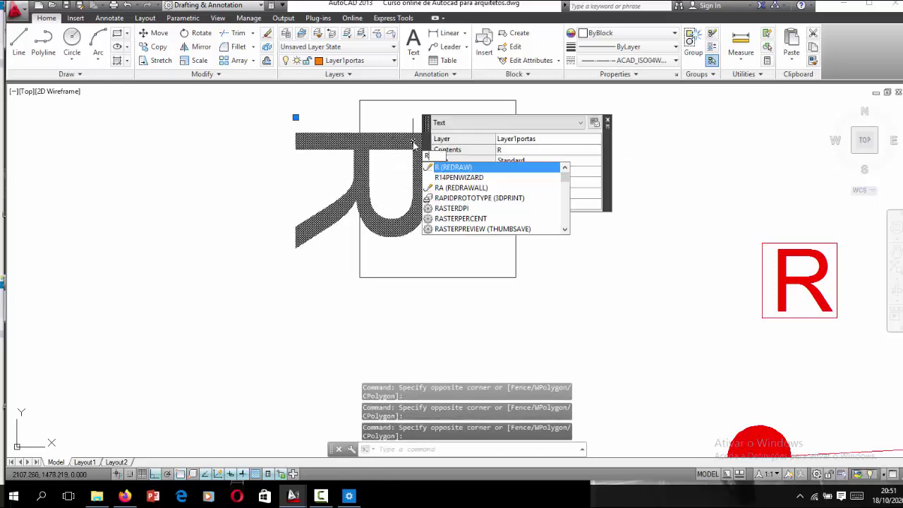
pyautogui.write('o')
pyautogui.press('Return')
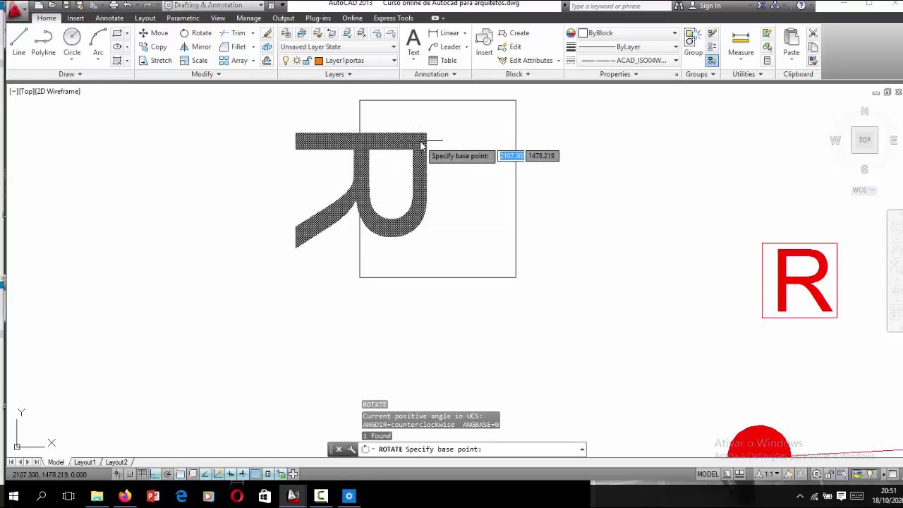
pyautogui.click(421, 144)
pyautogui.click(420, 151)
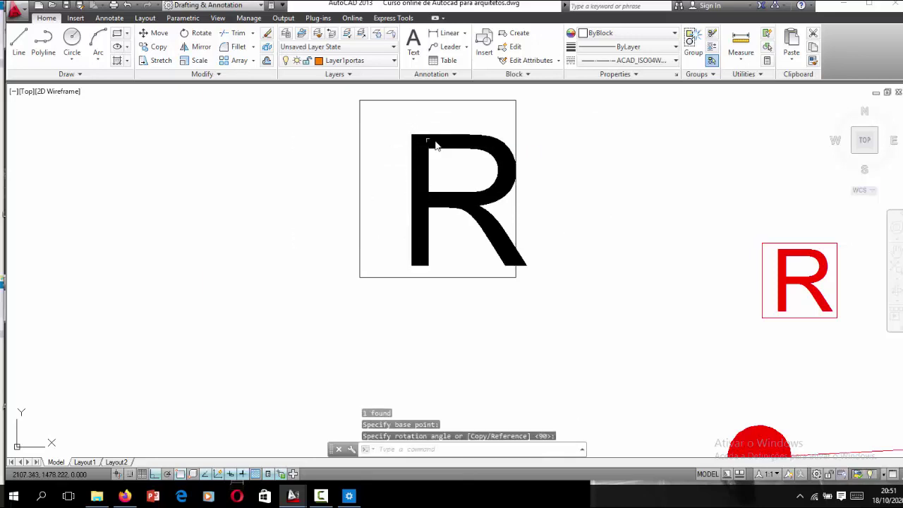
# Step: Window-select the R and start moving it with Ortho turned off
pyautogui.click(484, 170)
pyautogui.click(386, 191)
pyautogui.write('m')
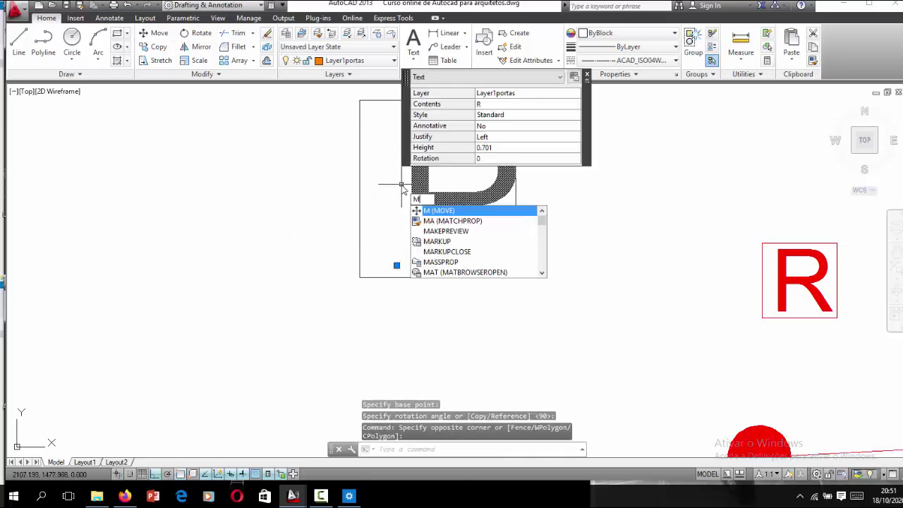
pyautogui.press('Return')
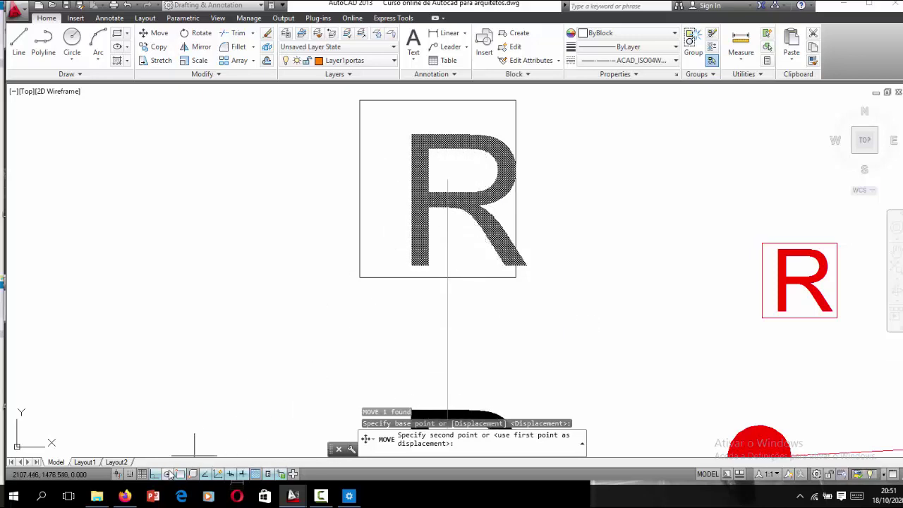
pyautogui.click(144, 467)
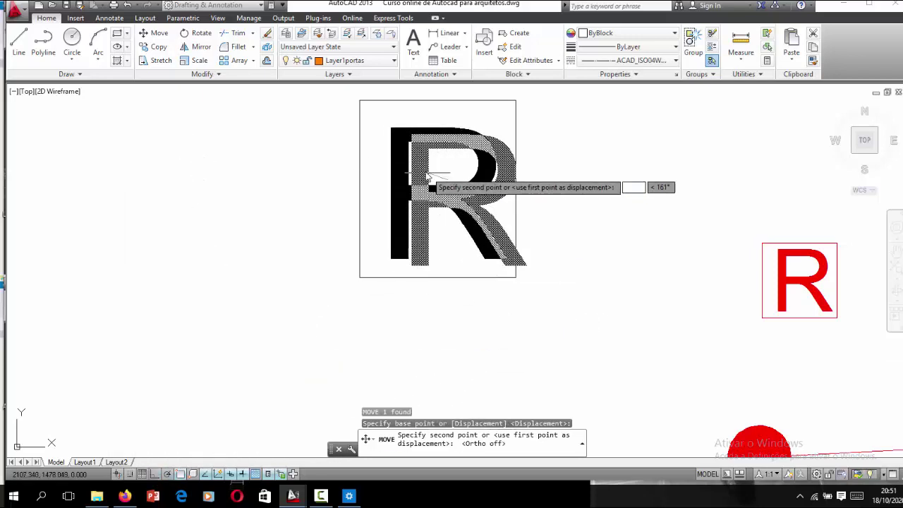
# Step: Drop the R letter inside its square frame
pyautogui.click(421, 169)
pyautogui.scroll(-4, 384, 203)
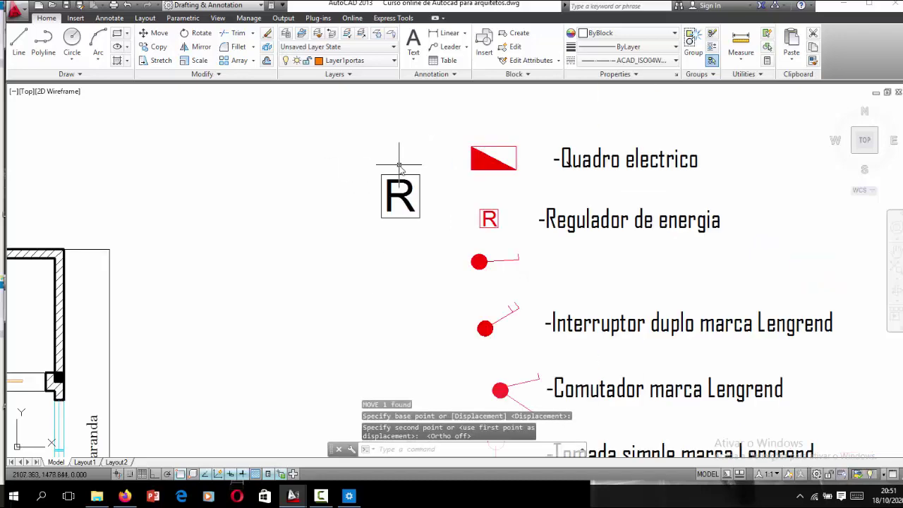
pyautogui.scroll(-2, 438, 176)
pyautogui.scroll(5, 415, 166)
pyautogui.scroll(-3, 434, 240)
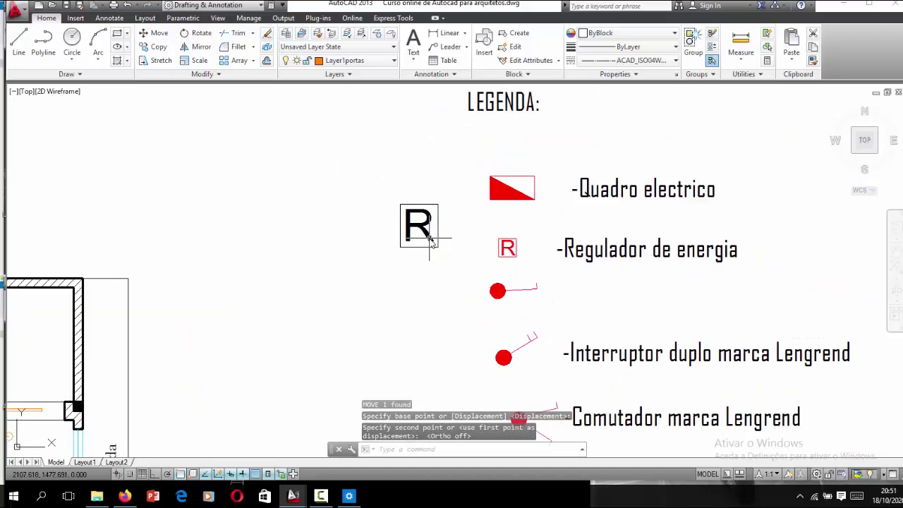
pyautogui.scroll(-3, 419, 254)
pyautogui.scroll(5, 423, 262)
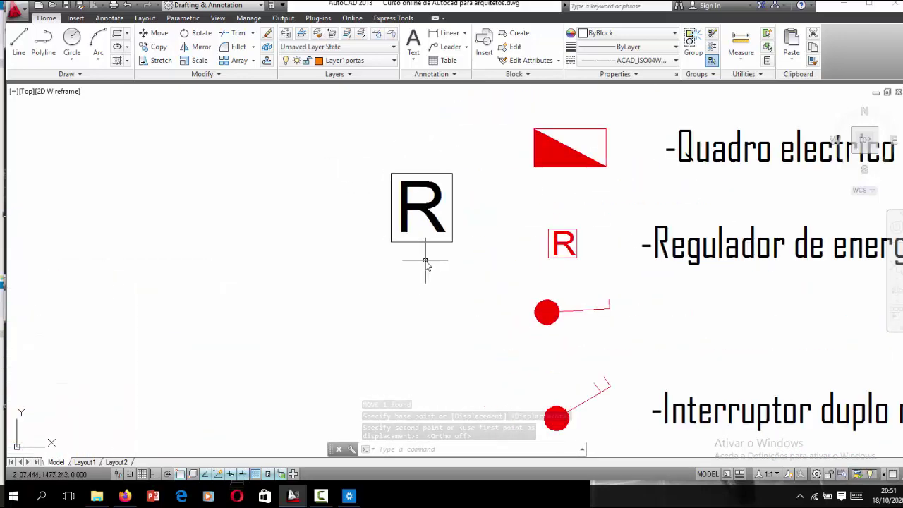
pyautogui.scroll(-2, 429, 254)
pyautogui.scroll(-2, 431, 250)
pyautogui.scroll(4, 467, 231)
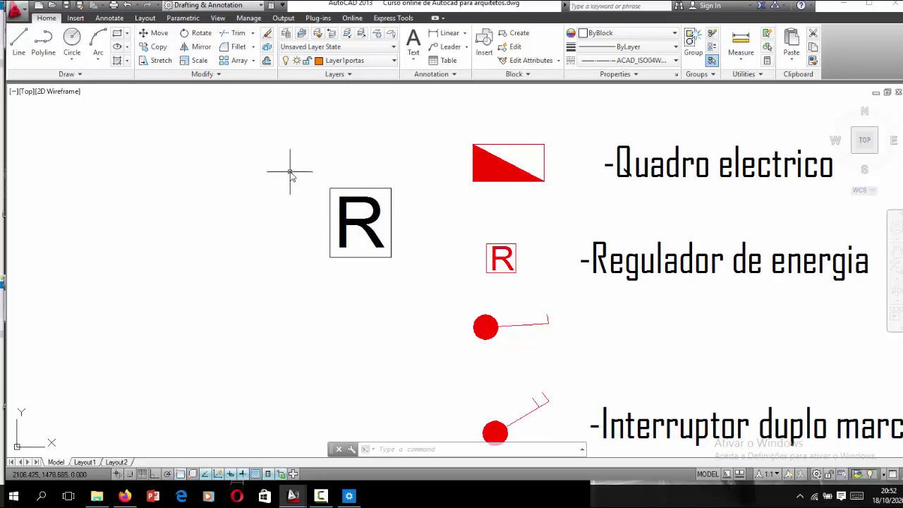
# Step: Window-select the framed R symbol and colour it Red
pyautogui.click(270, 179)
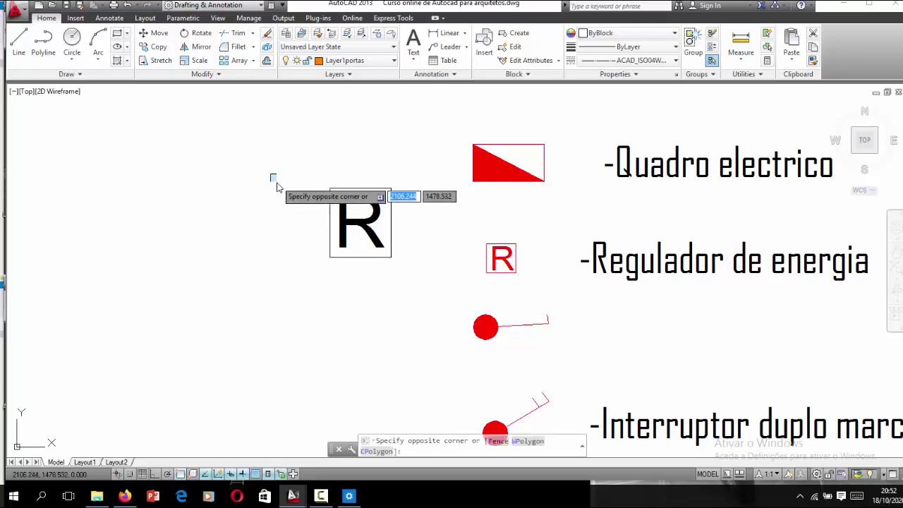
pyautogui.click(423, 276)
pyautogui.click(628, 33)
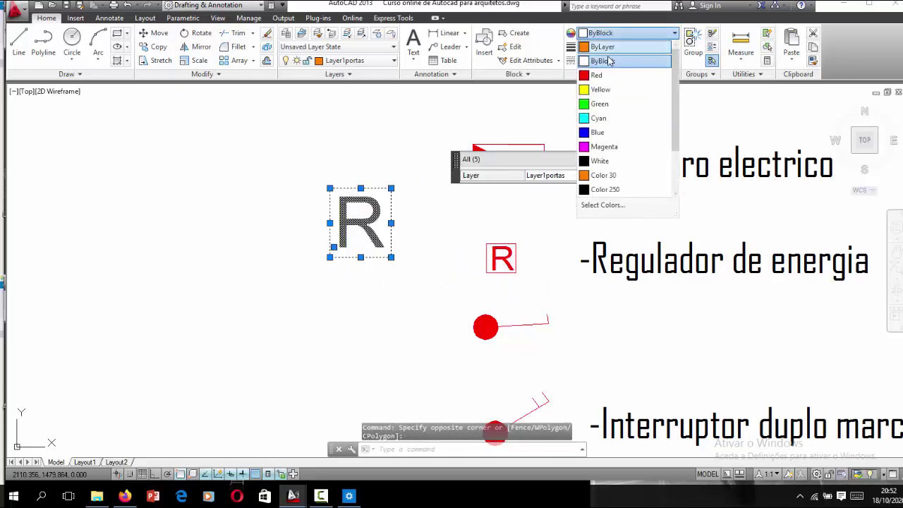
pyautogui.click(595, 76)
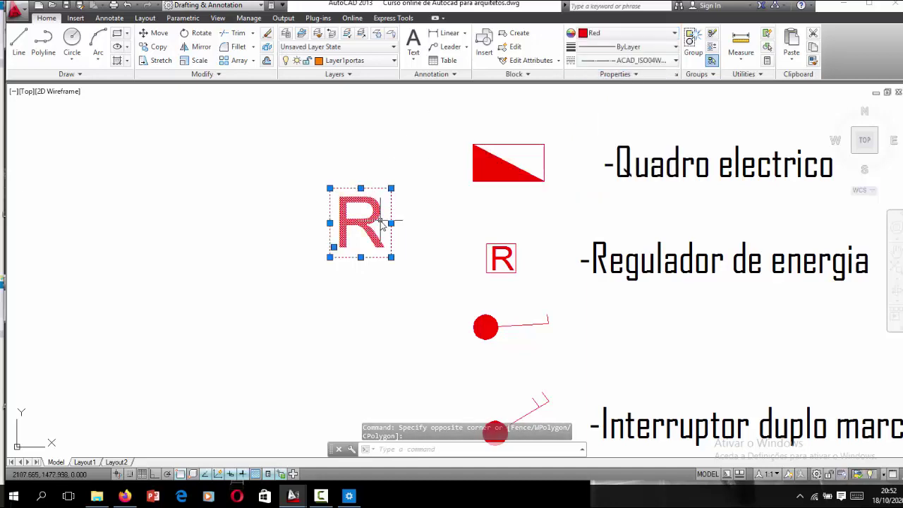
pyautogui.press('Escape')
pyautogui.scroll(-1, 368, 300)
pyautogui.scroll(-2, 306, 273)
pyautogui.scroll(-2, 402, 218)
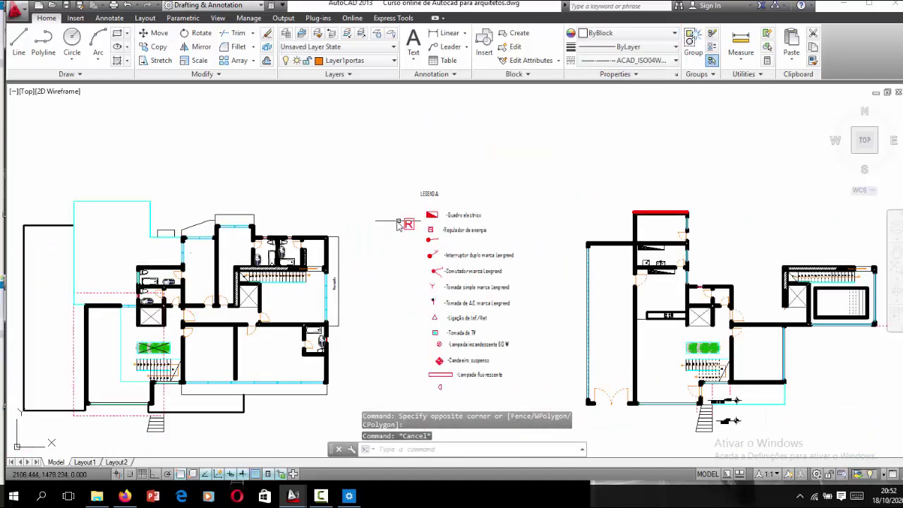
pyautogui.scroll(2, 416, 218)
pyautogui.scroll(2, 455, 206)
pyautogui.scroll(2, 367, 201)
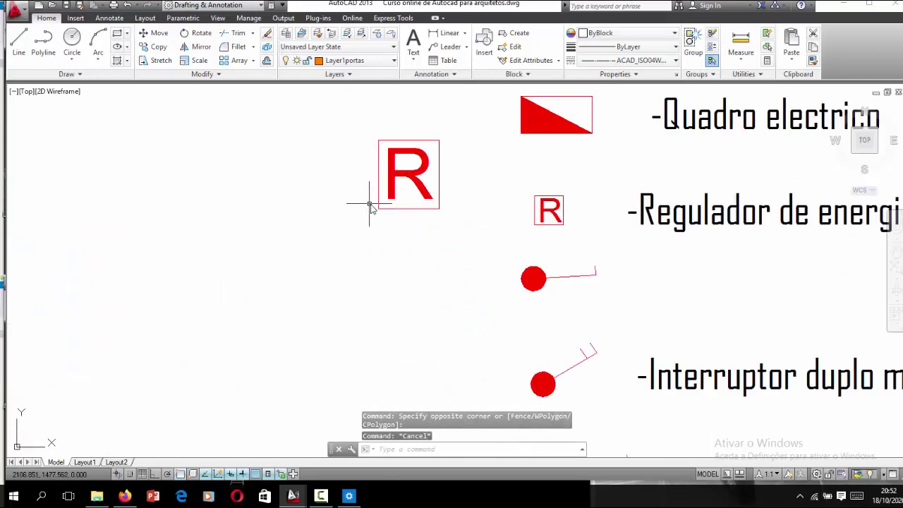
# Step: Draw a small circle below the R symbol
pyautogui.write('c')
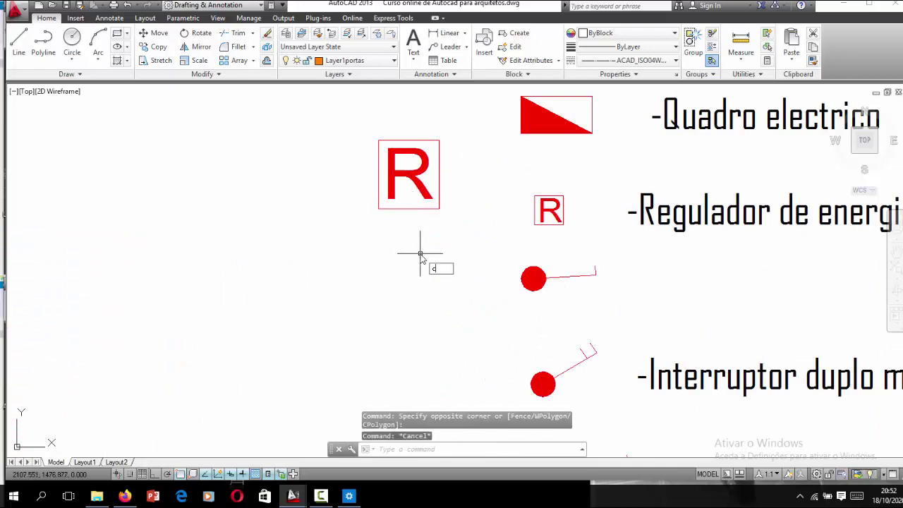
pyautogui.press('Return')
pyautogui.click(410, 257)
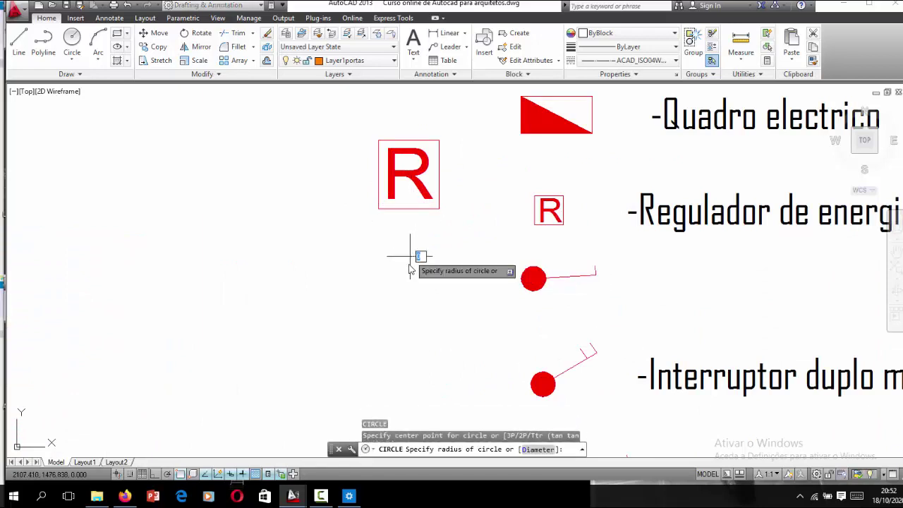
pyautogui.click(410, 270)
pyautogui.scroll(2, 422, 250)
pyautogui.scroll(2, 422, 250)
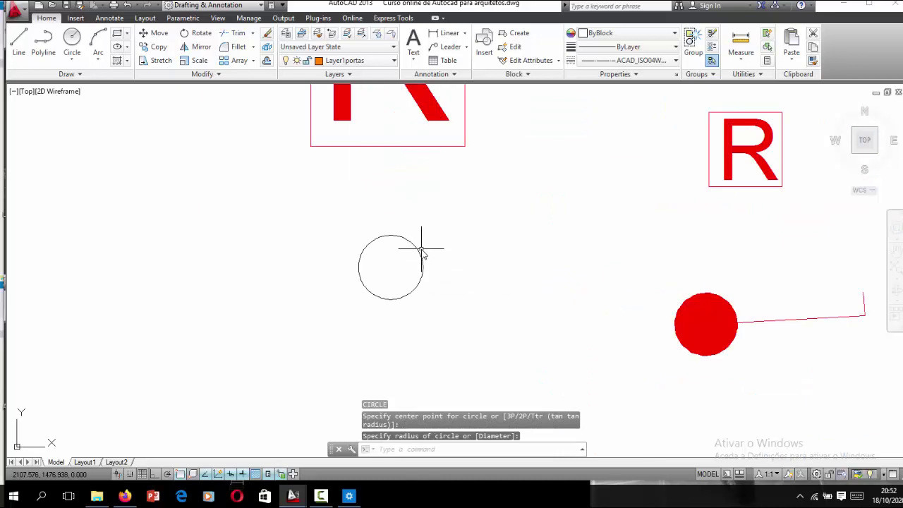
# Step: Draw a line from the circle's centre running right, then a short upward stub
pyautogui.write('l')
pyautogui.press('Return')
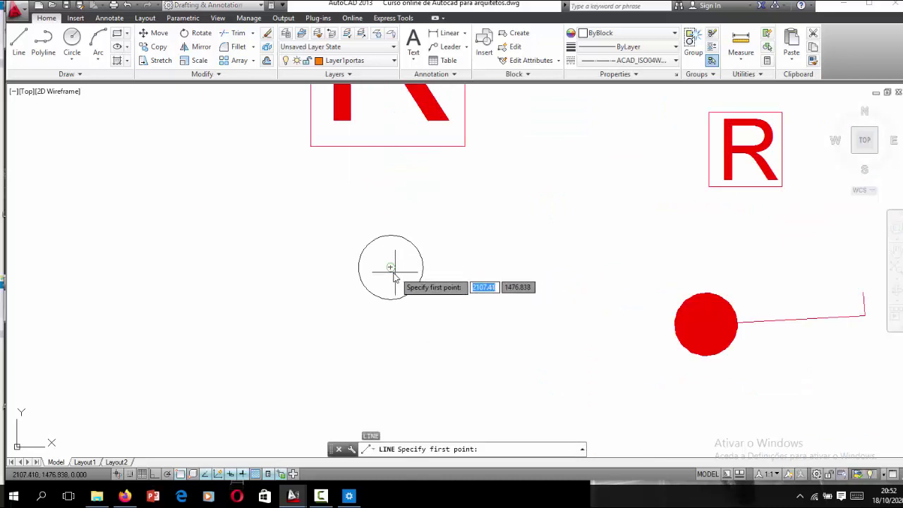
pyautogui.click(390, 267)
pyautogui.click(534, 267)
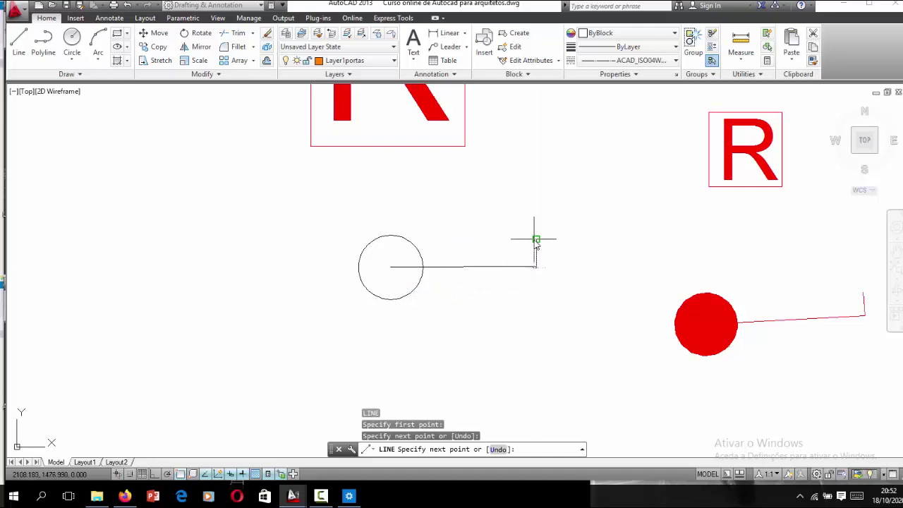
pyautogui.click(536, 240)
pyautogui.press('Return')
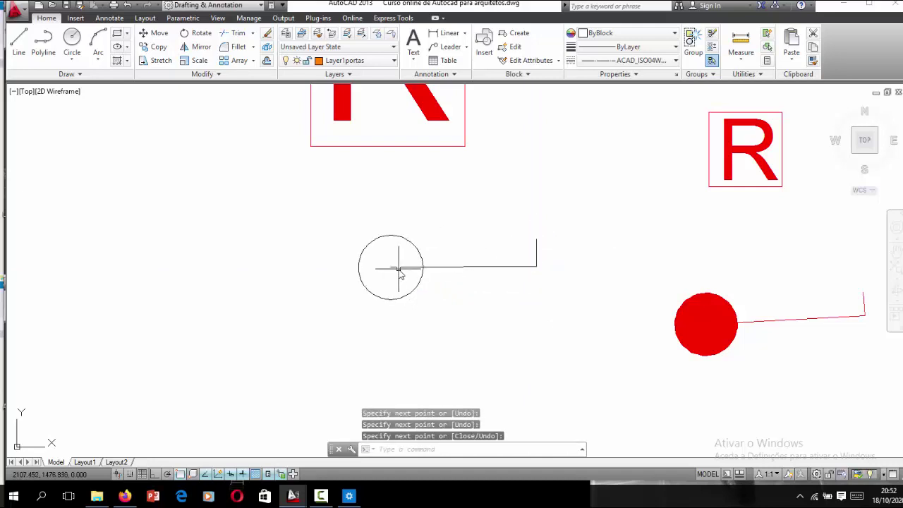
pyautogui.write('tr')
# Step: Trim away the part of the line inside the circle
pyautogui.press('Return')
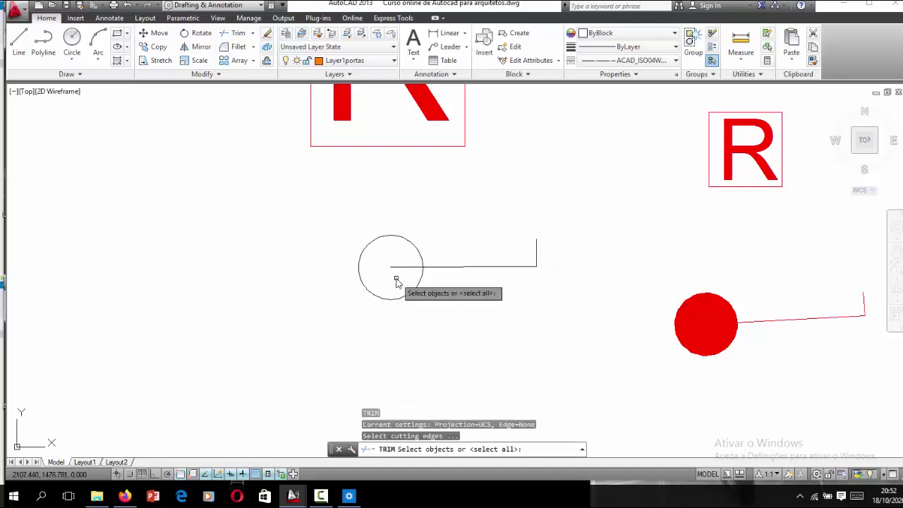
pyautogui.press('Return')
pyautogui.click(397, 267)
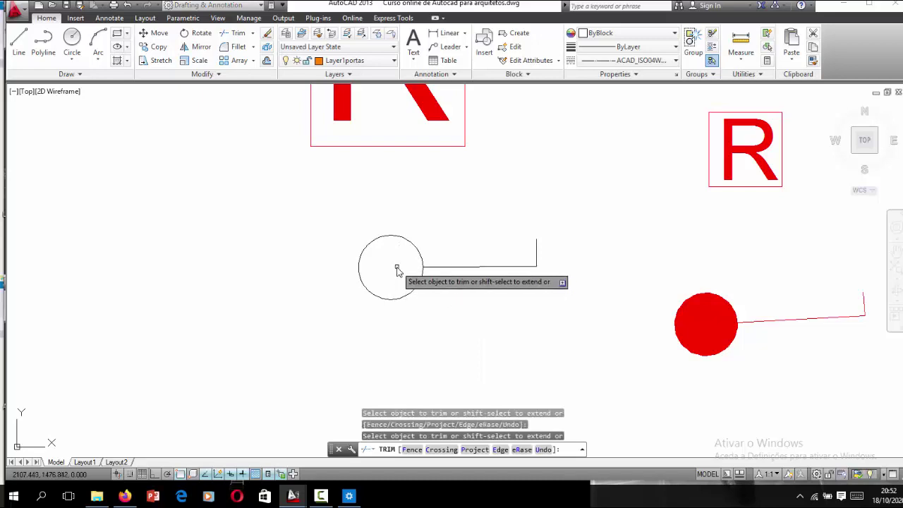
pyautogui.press('Escape')
pyautogui.write('H')
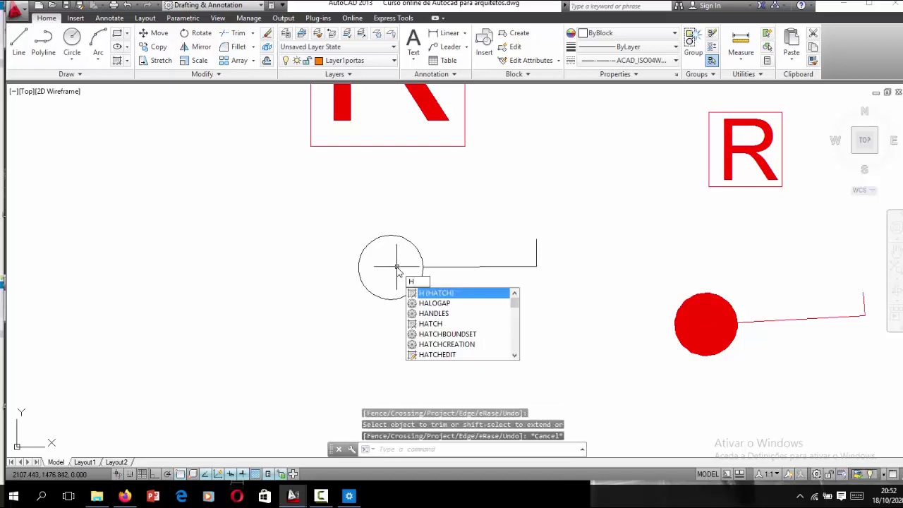
pyautogui.press('Escape')
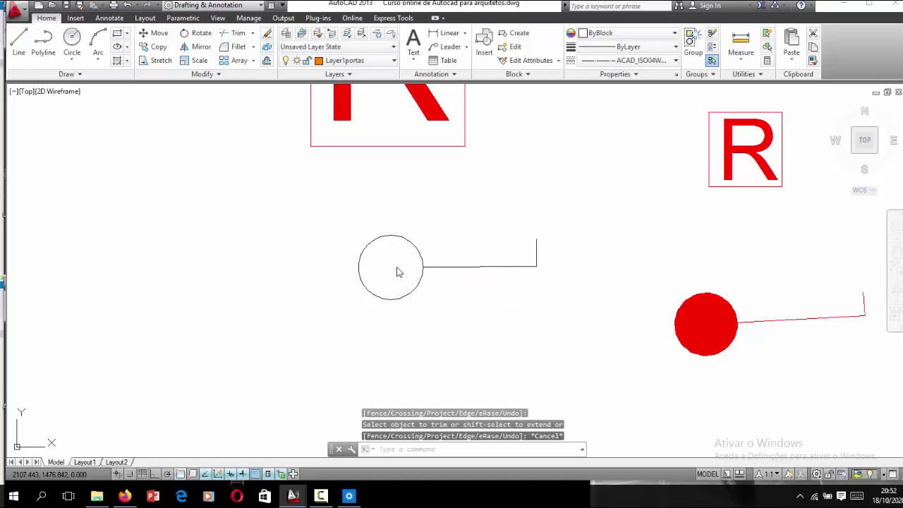
# Step: Fill the new circle with a red hatch
pyautogui.write('h')
pyautogui.press('Return')
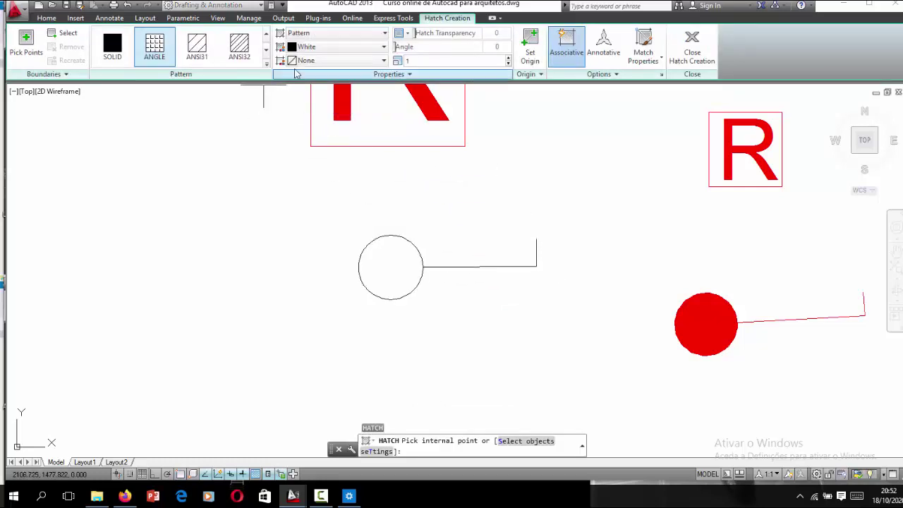
pyautogui.click(307, 47)
pyautogui.press('Escape')
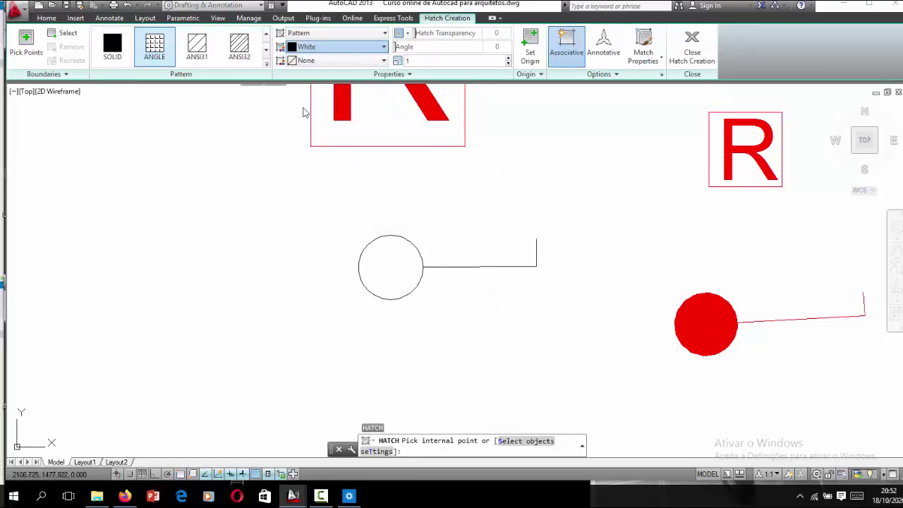
pyautogui.click(387, 256)
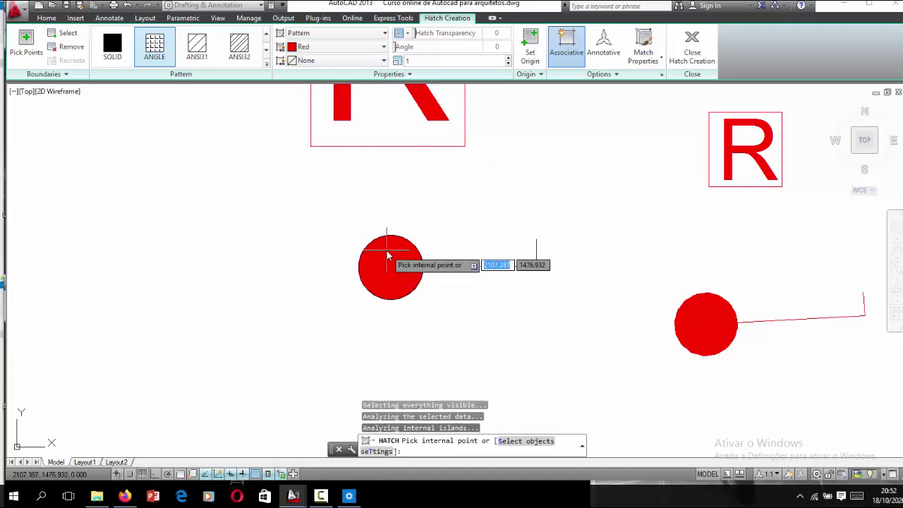
pyautogui.press('Escape')
# Step: Colour the whole new switch symbol, circle, hatch and lines, red
pyautogui.click(585, 221)
pyautogui.click(262, 343)
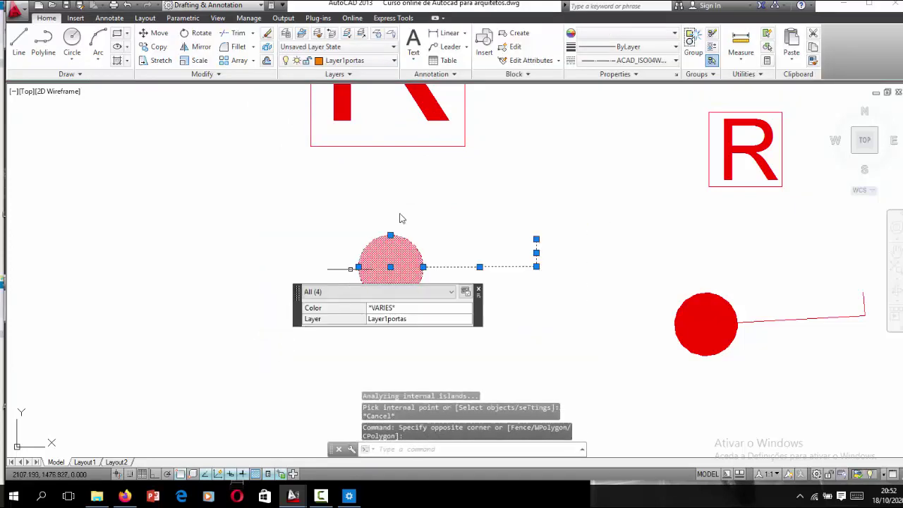
pyautogui.click(621, 33)
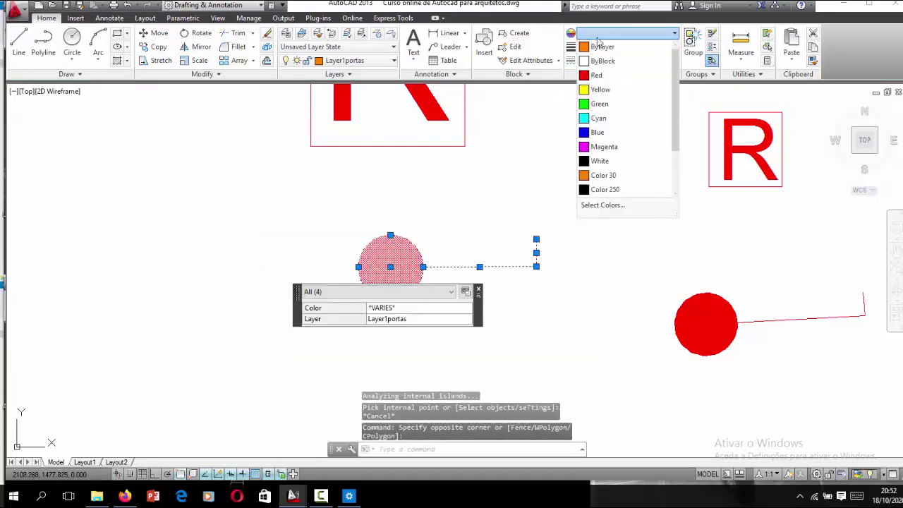
pyautogui.click(595, 75)
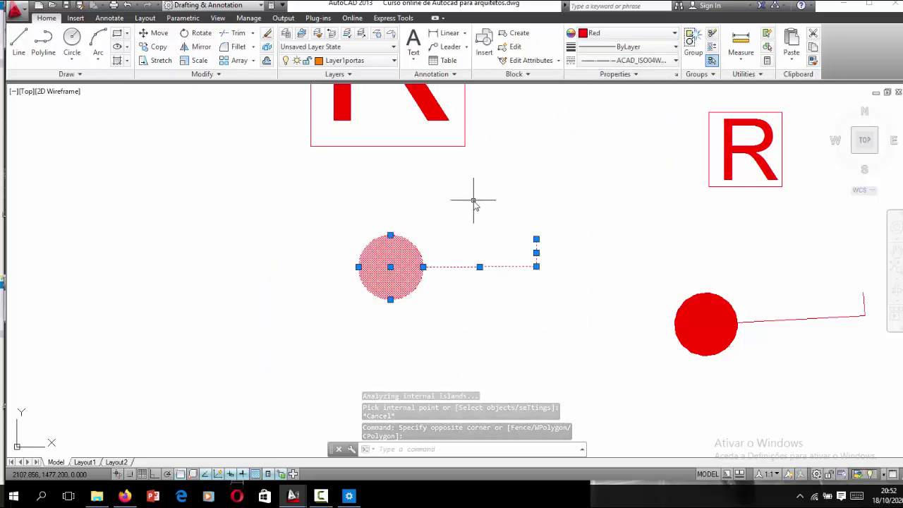
pyautogui.press('Escape')
# Step: Zoom in on the red symbols beside the large R in the legend
pyautogui.scroll(-5, 417, 239)
pyautogui.scroll(-2, 419, 184)
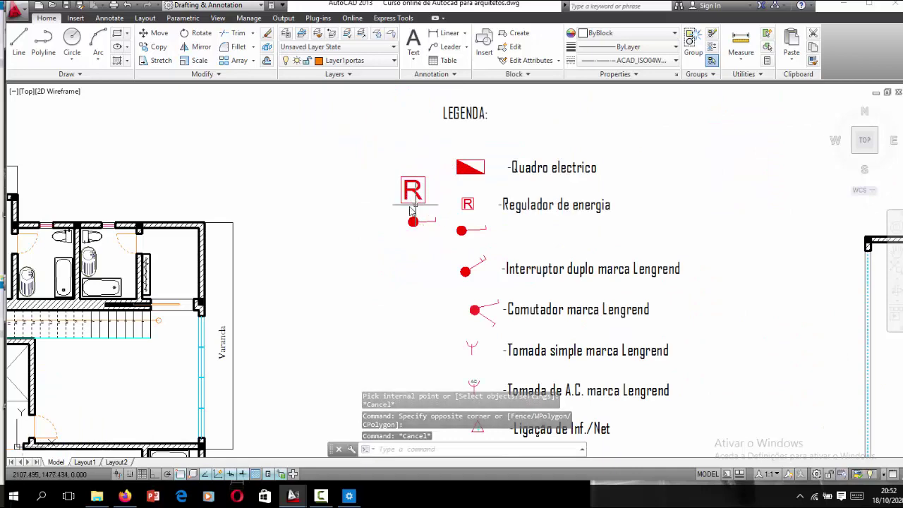
pyautogui.scroll(-2, 409, 222)
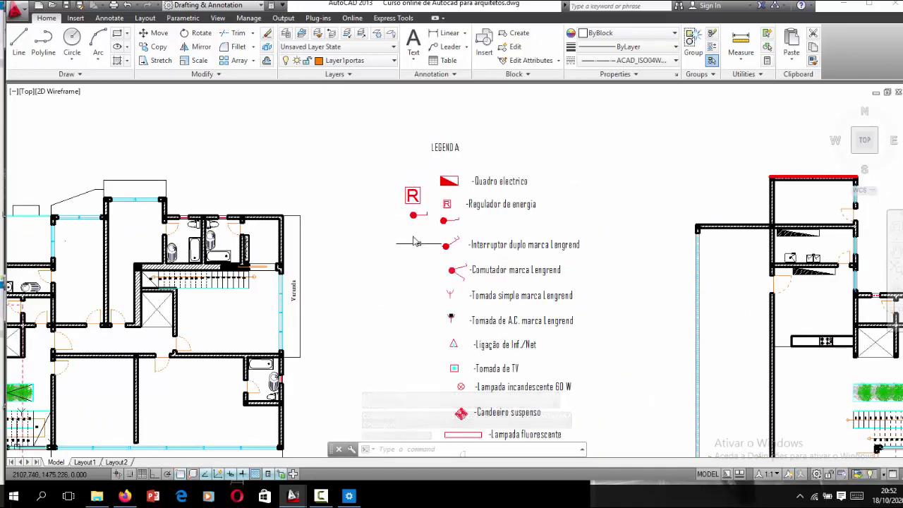
pyautogui.scroll(4, 419, 215)
pyautogui.scroll(2, 429, 205)
pyautogui.scroll(4, 429, 205)
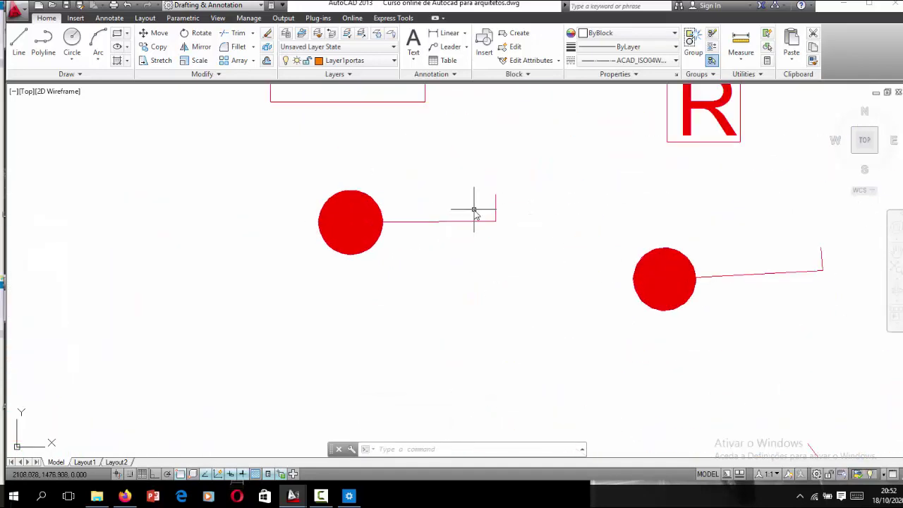
pyautogui.write('O')
# Step: Try offsetting the short end tick at distances of 0.03 and 0.05
pyautogui.press('Return')
pyautogui.write('0.03')
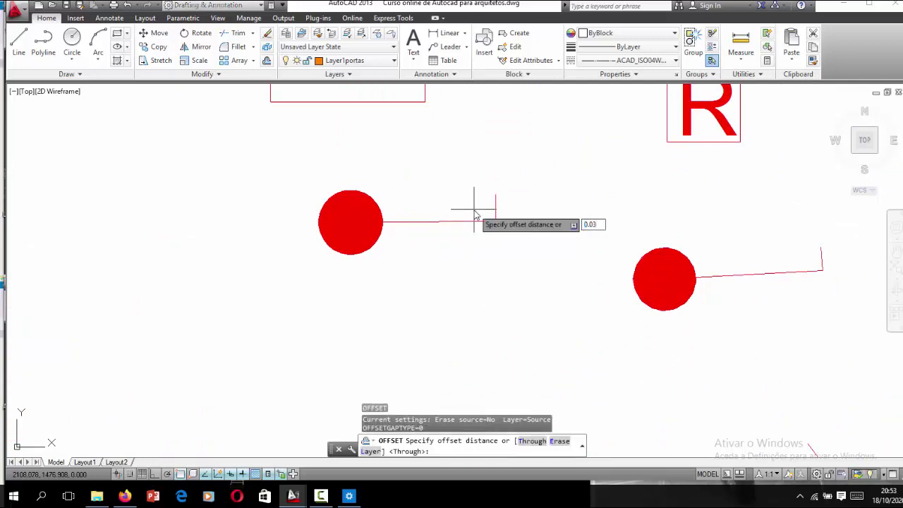
pyautogui.press('Return')
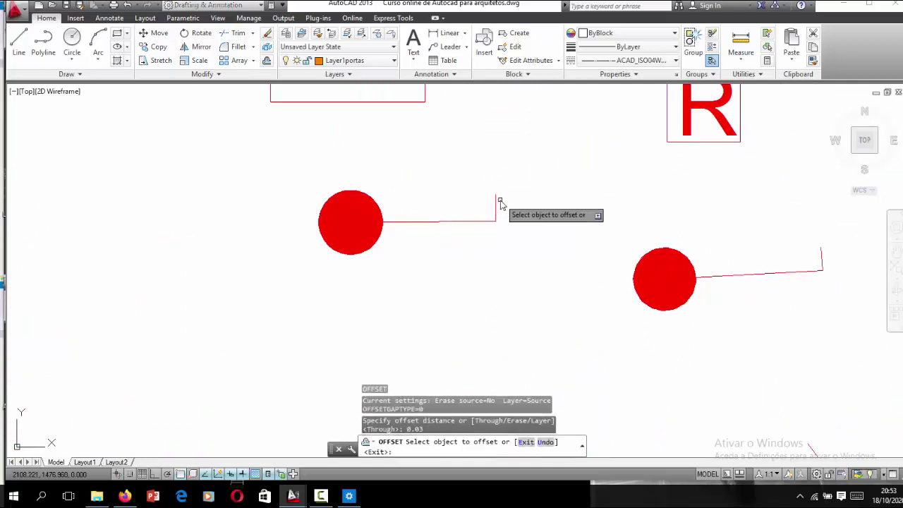
pyautogui.click(496, 201)
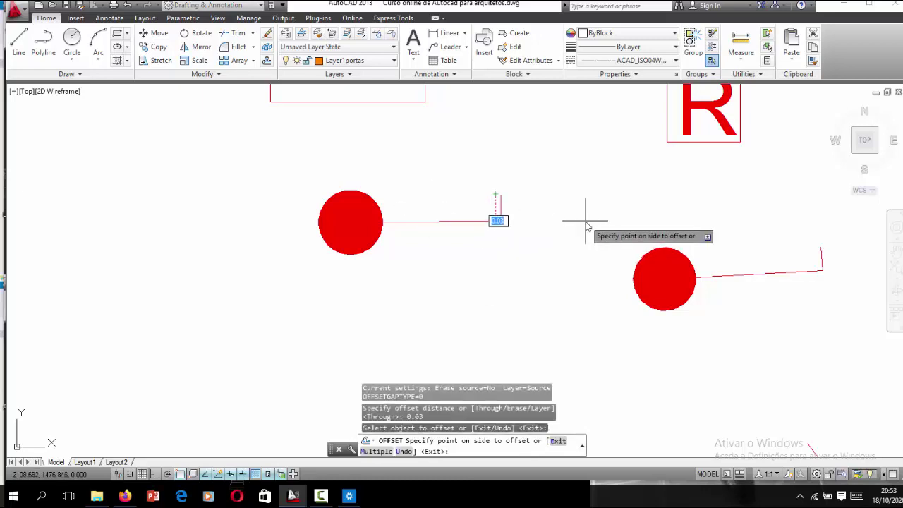
pyautogui.press('Escape')
pyautogui.write('o')
pyautogui.press('Return')
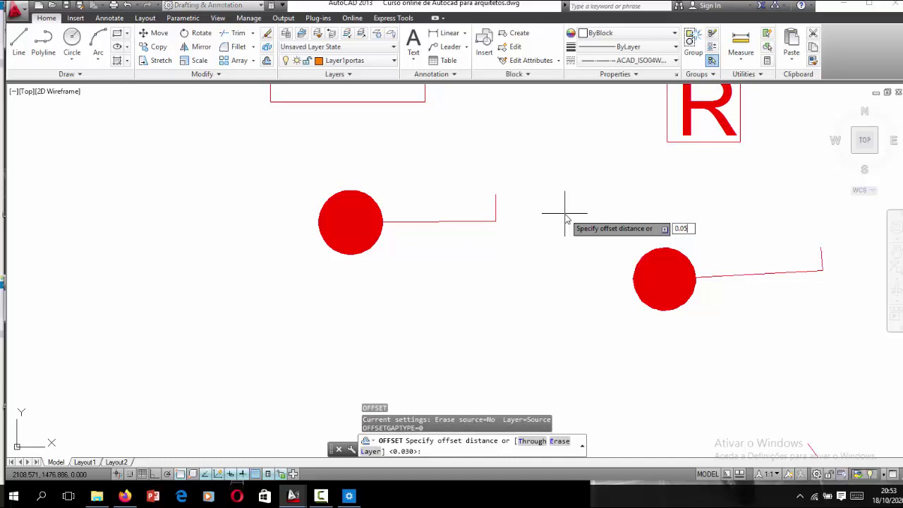
pyautogui.write('0.05')
pyautogui.press('Return')
pyautogui.click(496, 203)
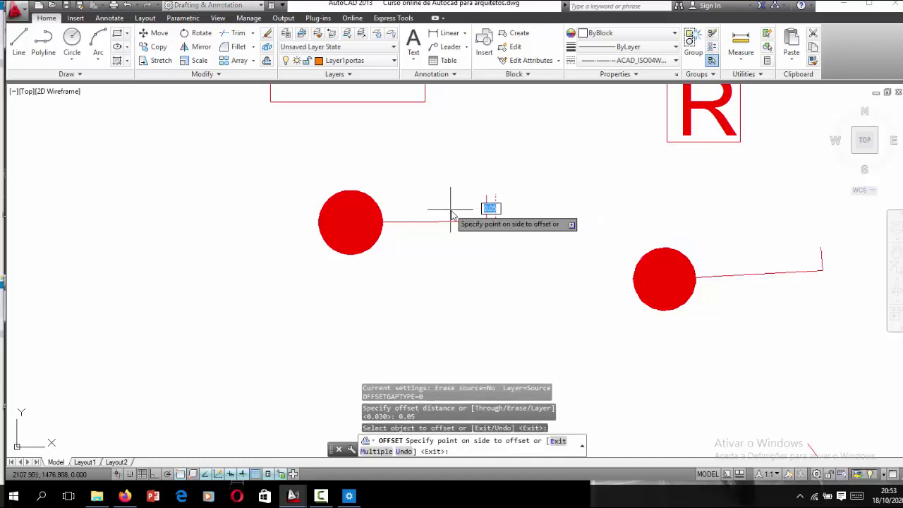
pyautogui.click(504, 213)
pyautogui.press('Return')
pyautogui.write('o')
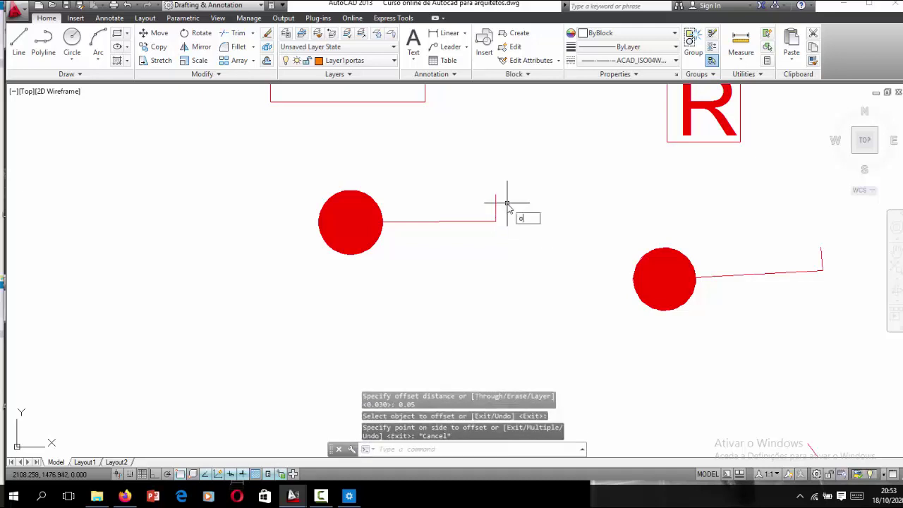
# Step: Offset the end tick 0.2 to its left, forming a double tick
pyautogui.press('Return')
pyautogui.write('0.5')
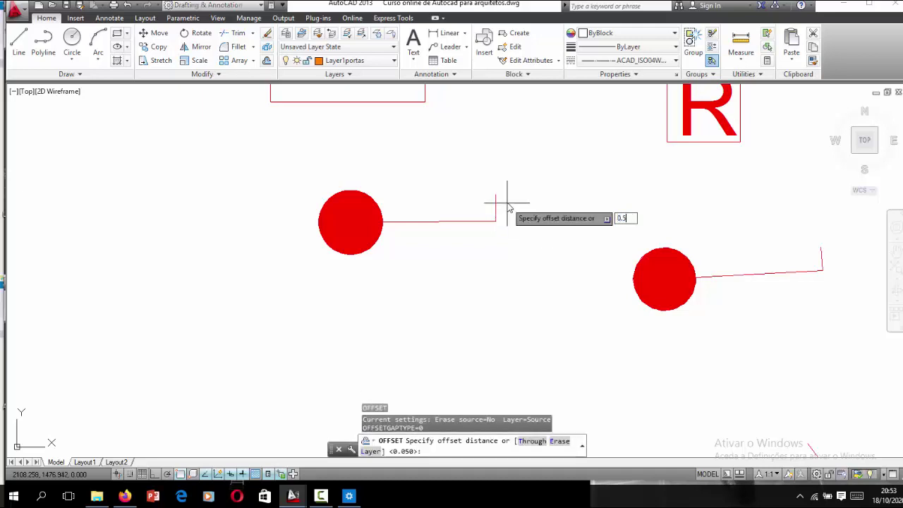
pyautogui.press('Return')
pyautogui.click(497, 206)
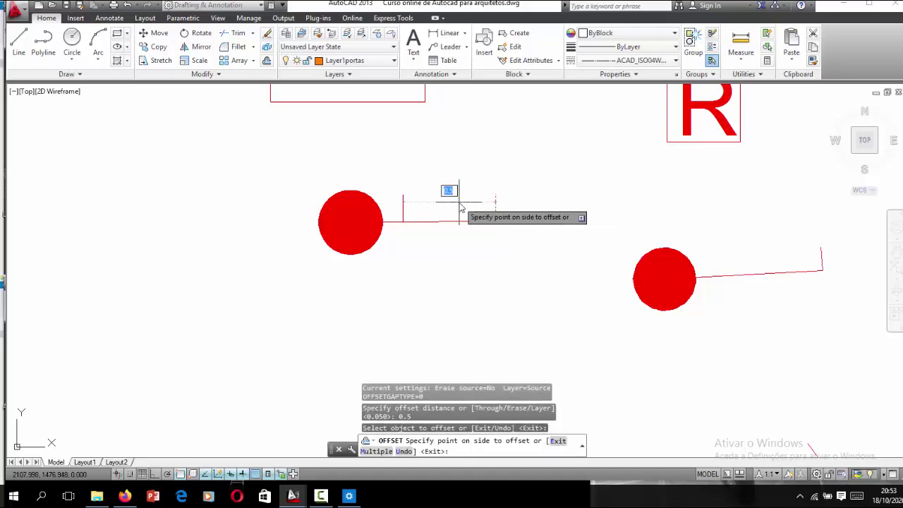
pyautogui.press('Escape')
pyautogui.press('Return')
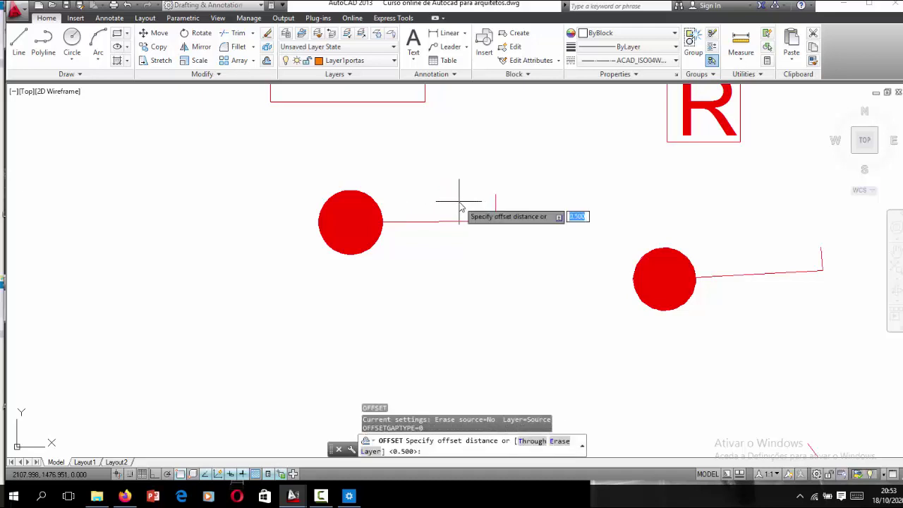
pyautogui.write('0.2')
pyautogui.press('Return')
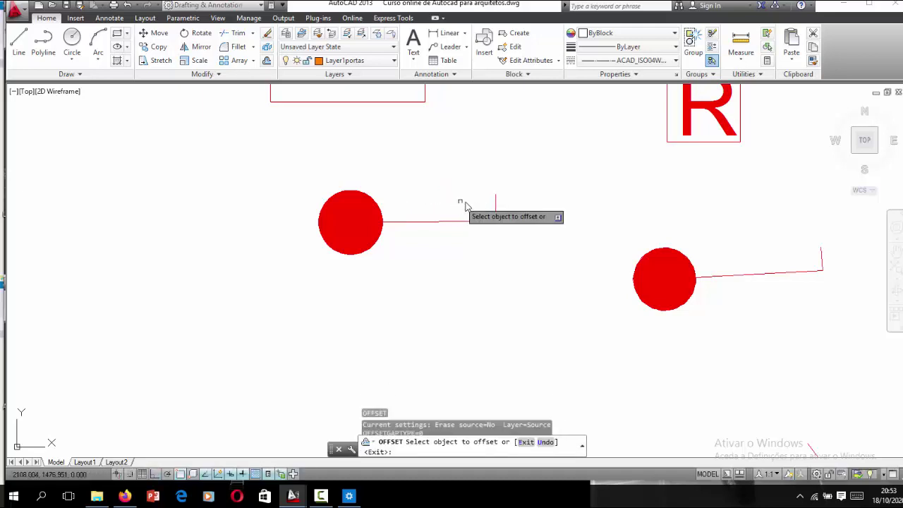
pyautogui.click(495, 211)
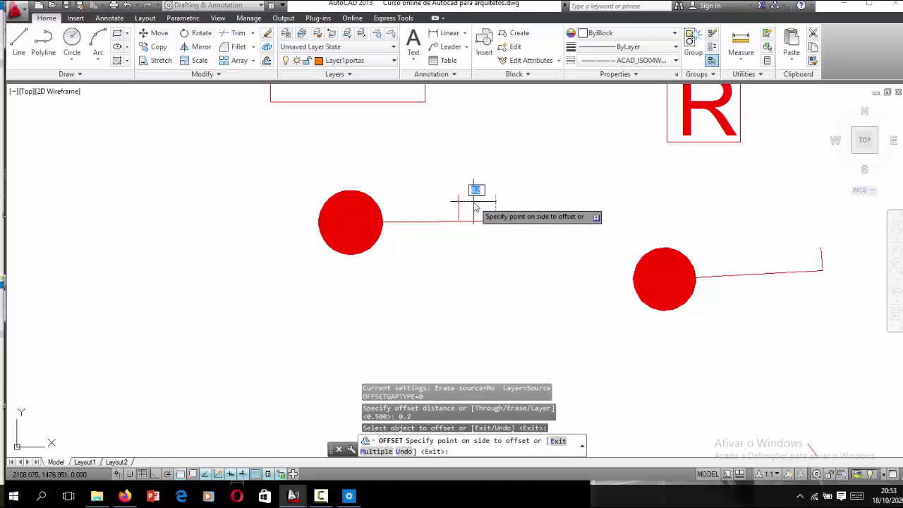
pyautogui.click(458, 185)
pyautogui.scroll(-3, 435, 155)
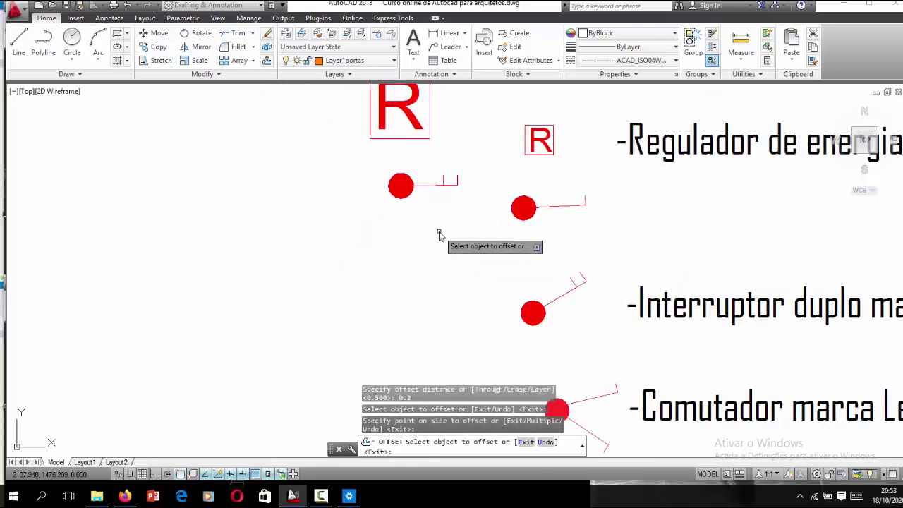
pyautogui.press('Escape')
pyautogui.scroll(3, 514, 266)
# Step: Rotate the double-tick red symbol about its line end so the line slants up-right
pyautogui.click(508, 201)
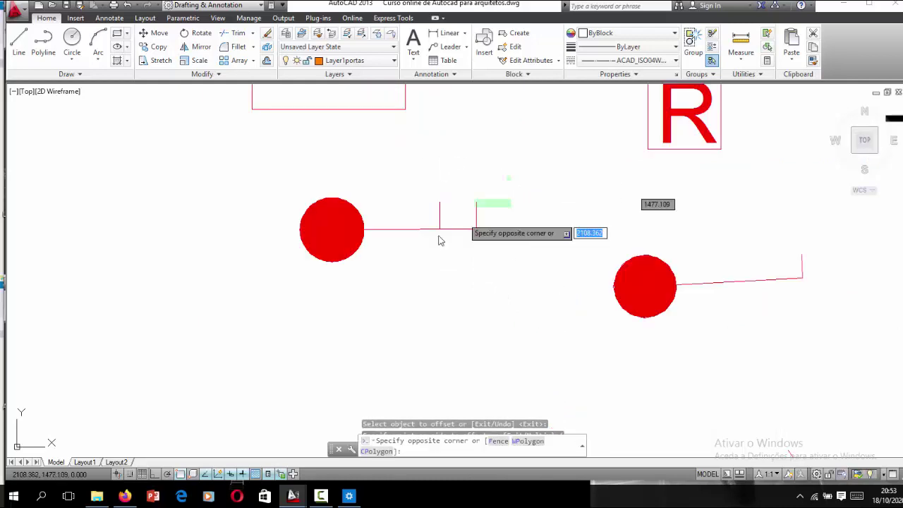
pyautogui.click(272, 303)
pyautogui.write('R')
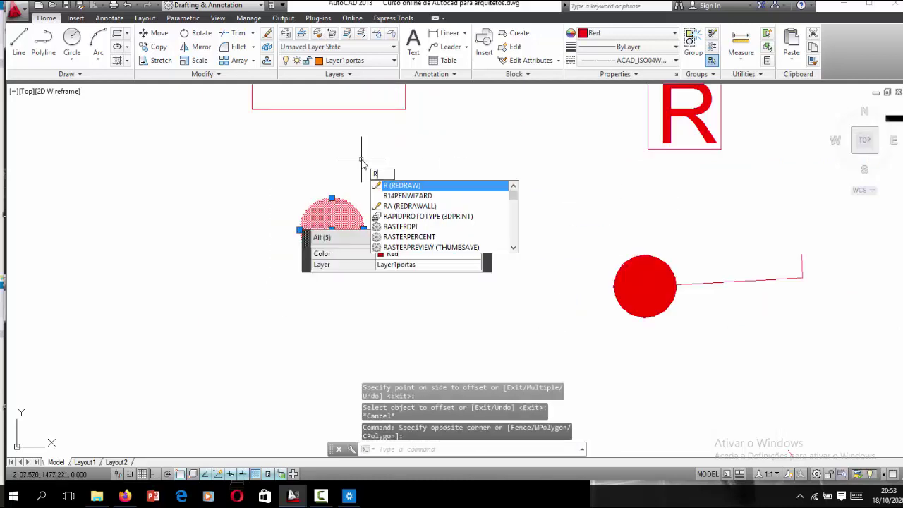
pyautogui.write('O')
pyautogui.press('Return')
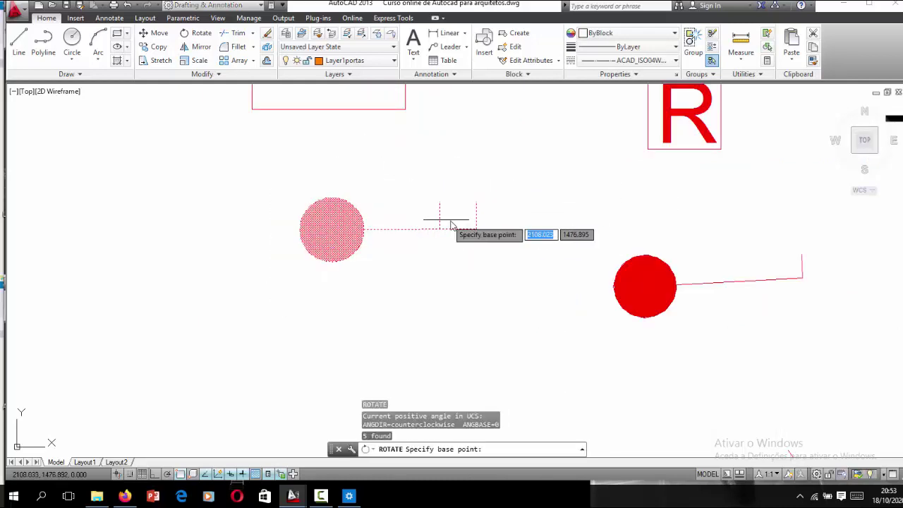
pyautogui.click(474, 227)
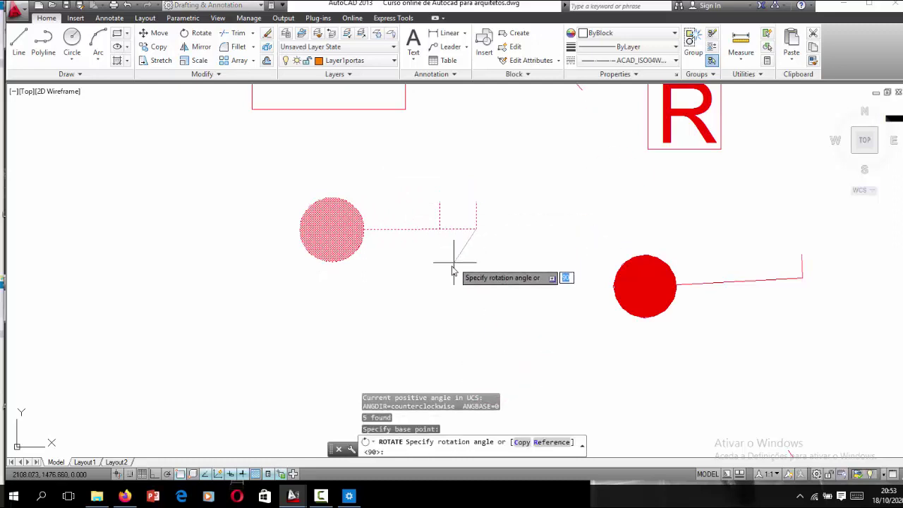
pyautogui.click(547, 187)
pyautogui.scroll(-4, 372, 228)
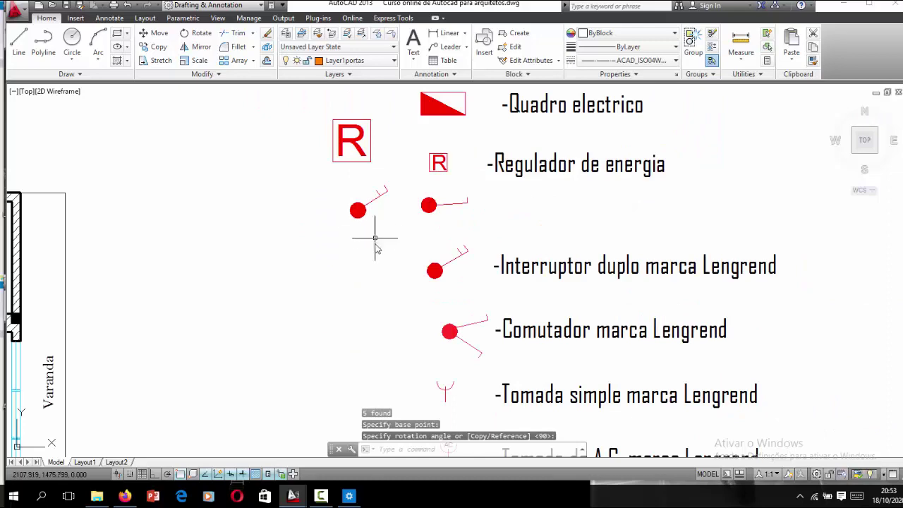
pyautogui.scroll(-2, 375, 238)
pyautogui.scroll(2, 354, 261)
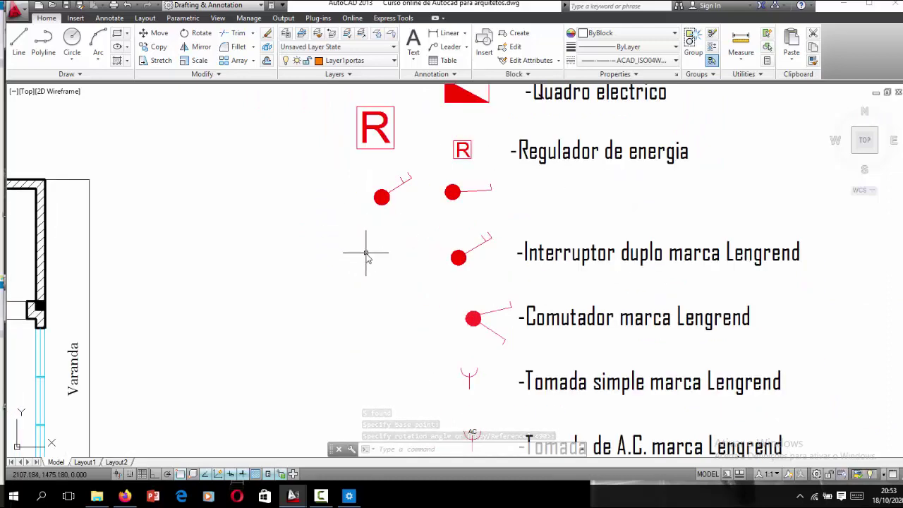
# Step: Draw a small circle left of the legend symbols
pyautogui.write('c')
pyautogui.press('Return')
pyautogui.click(374, 251)
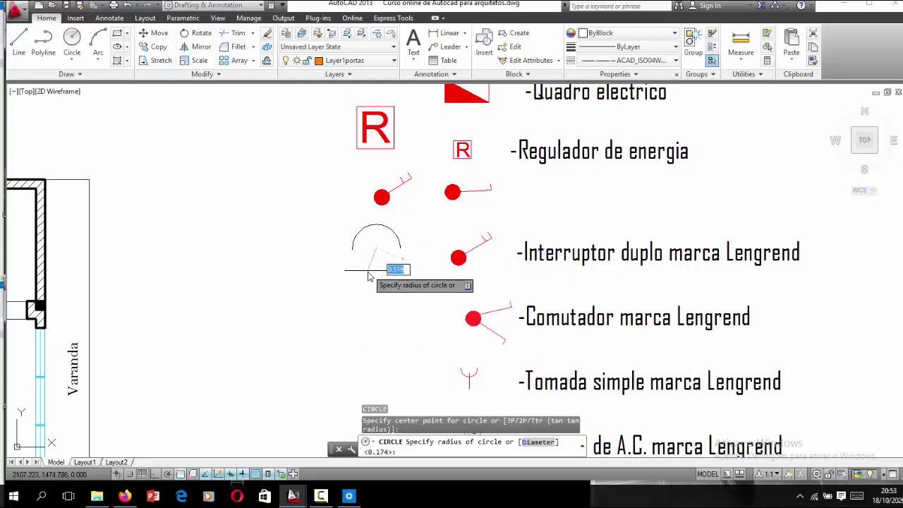
pyautogui.click(359, 252)
pyautogui.scroll(2, 361, 253)
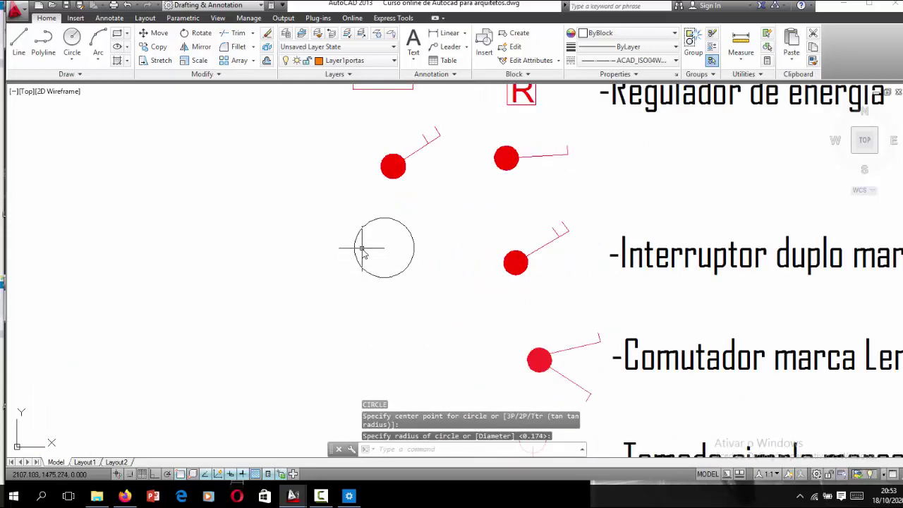
# Step: Draw a horizontal line through the circle, extending it past both sides
pyautogui.write('l')
pyautogui.press('Return')
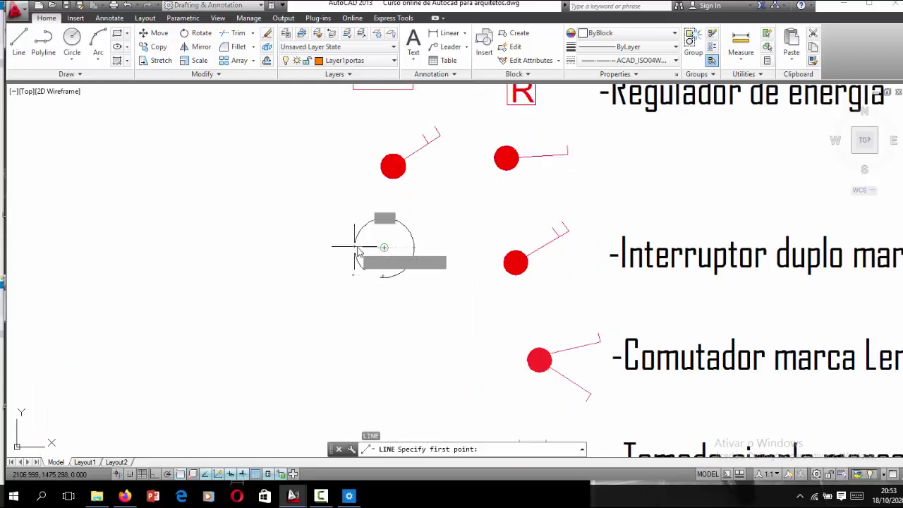
pyautogui.click(359, 252)
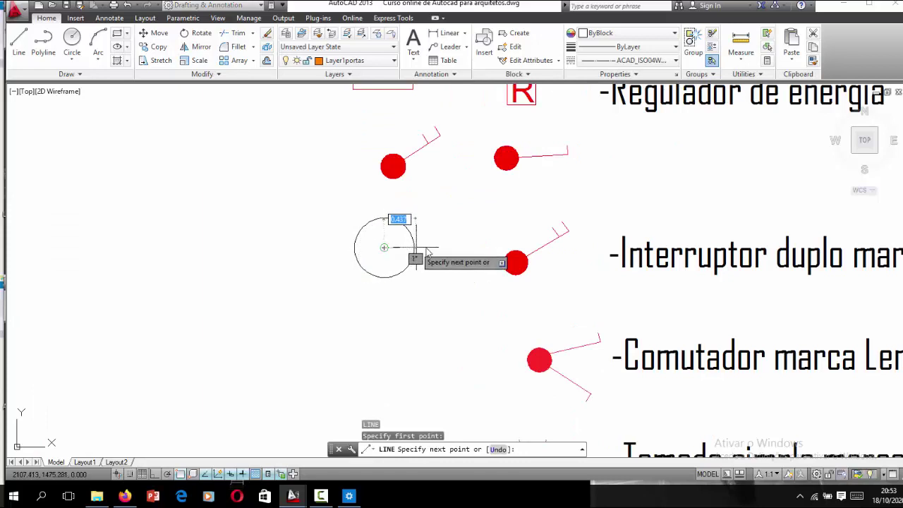
pyautogui.click(433, 248)
pyautogui.press('Return')
pyautogui.press('Return')
pyautogui.click(385, 248)
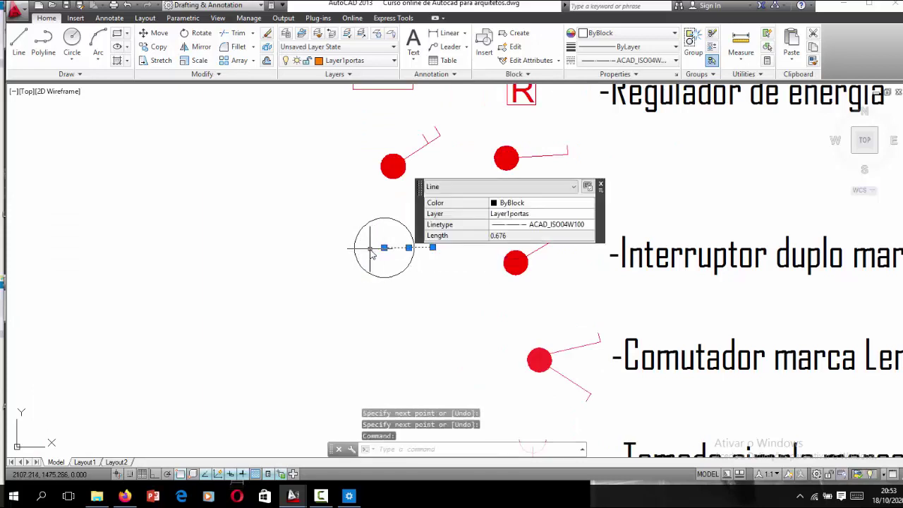
pyautogui.click(384, 248)
pyautogui.click(301, 248)
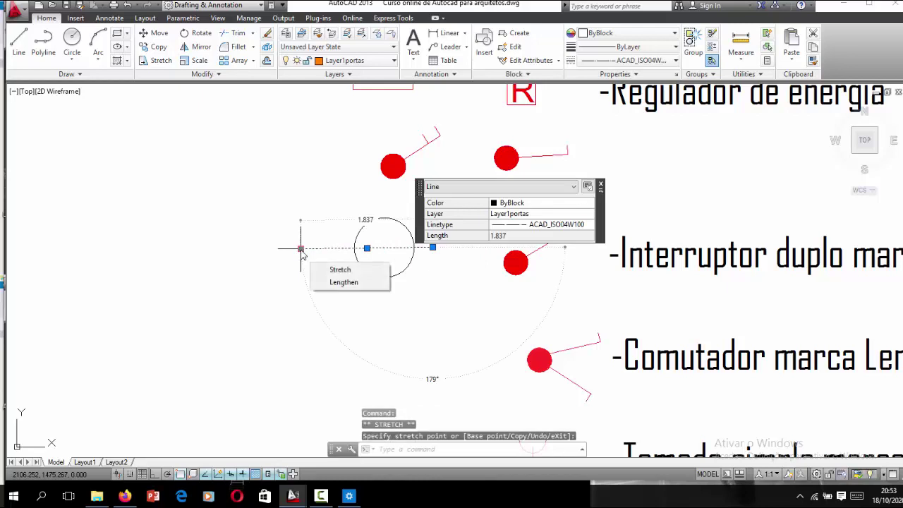
pyautogui.press('Escape')
pyautogui.press('Escape')
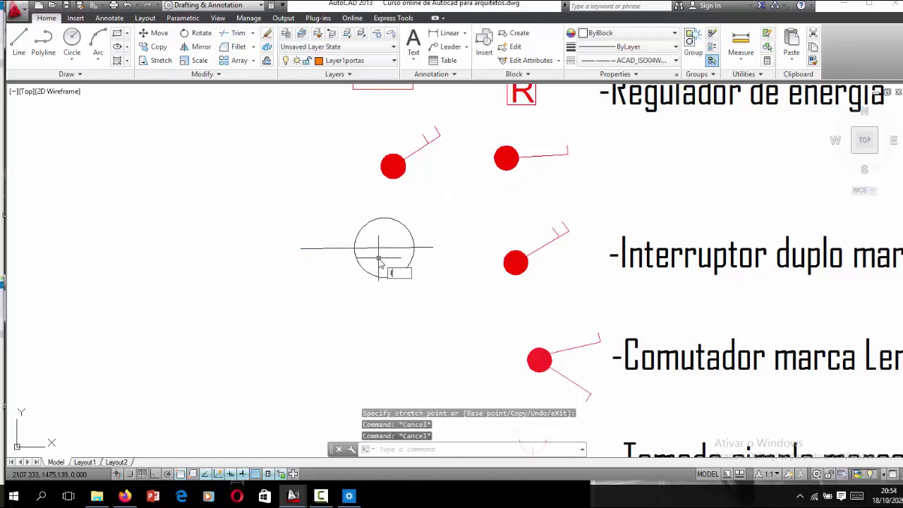
# Step: Draw a vertical line from the circle's centre straight down below it
pyautogui.write('l')
pyautogui.press('Return')
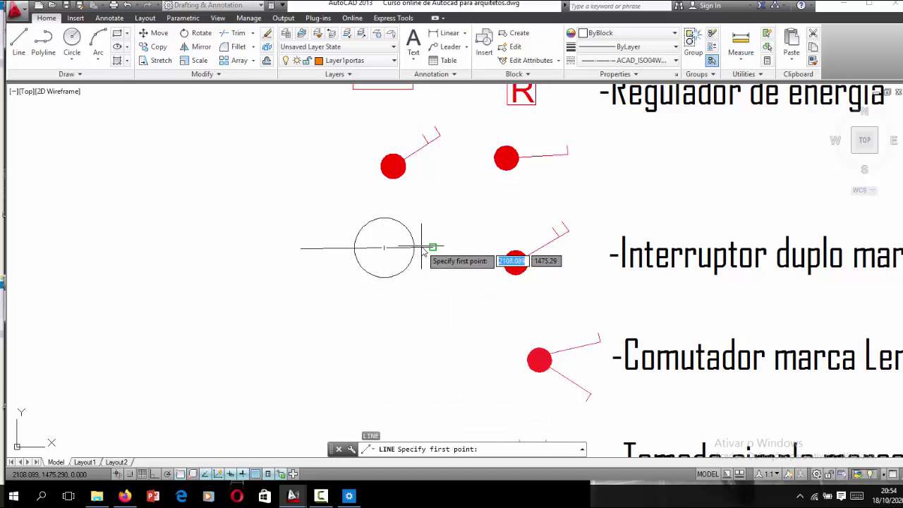
pyautogui.click(384, 249)
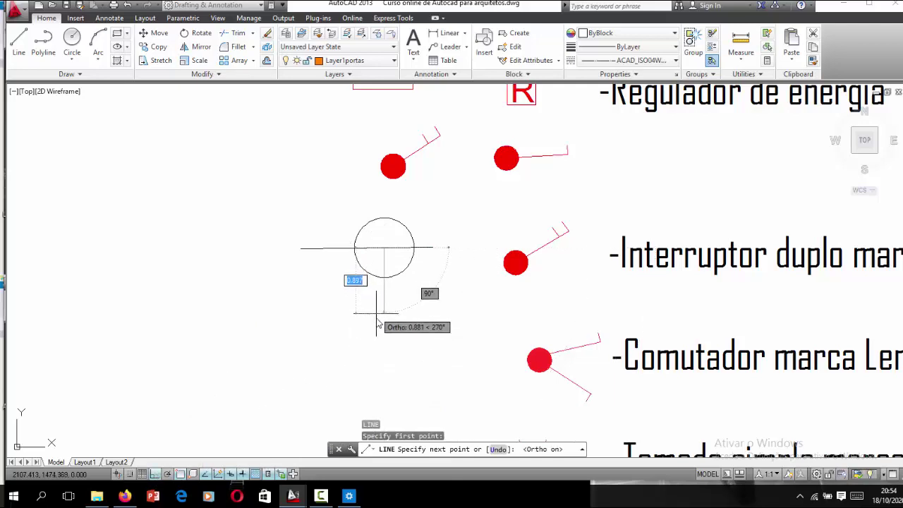
pyautogui.click(383, 340)
pyautogui.press('Return')
pyautogui.scroll(-3, 362, 252)
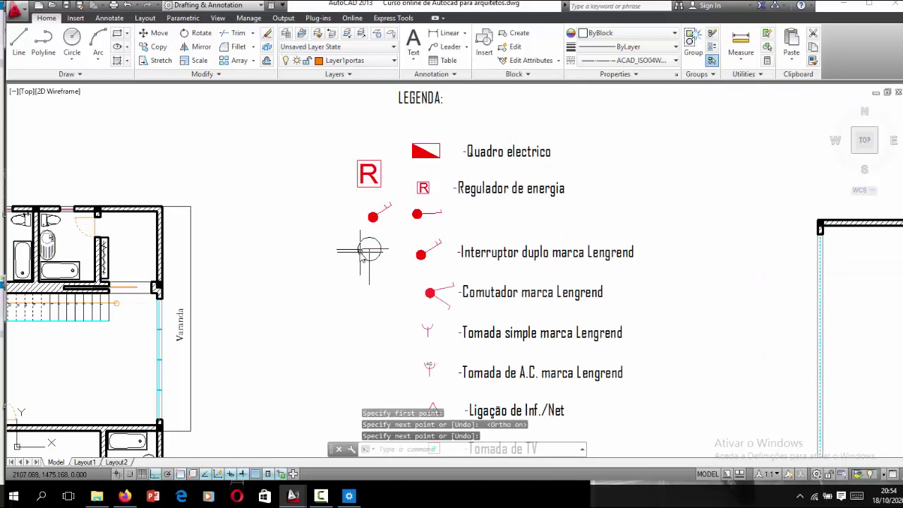
pyautogui.scroll(3, 349, 234)
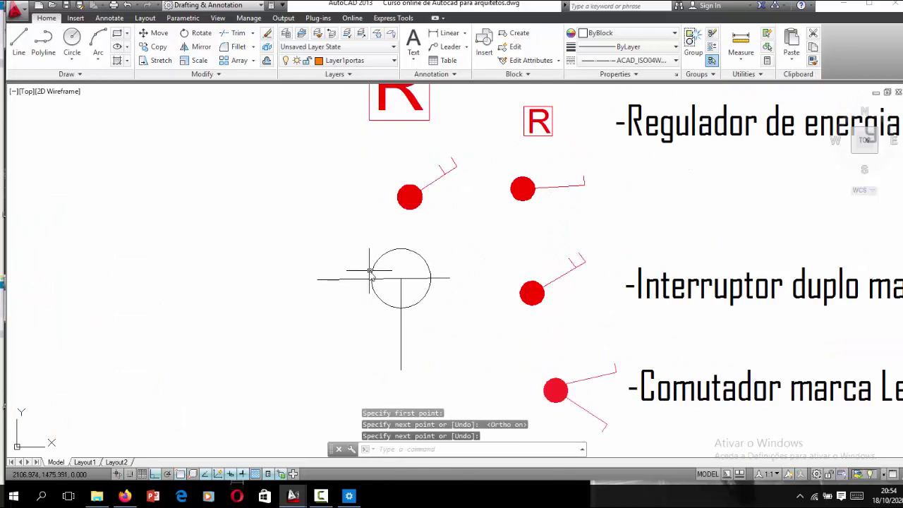
# Step: Trim away the circle's upper half and the line piece above the arc
pyautogui.write('T')
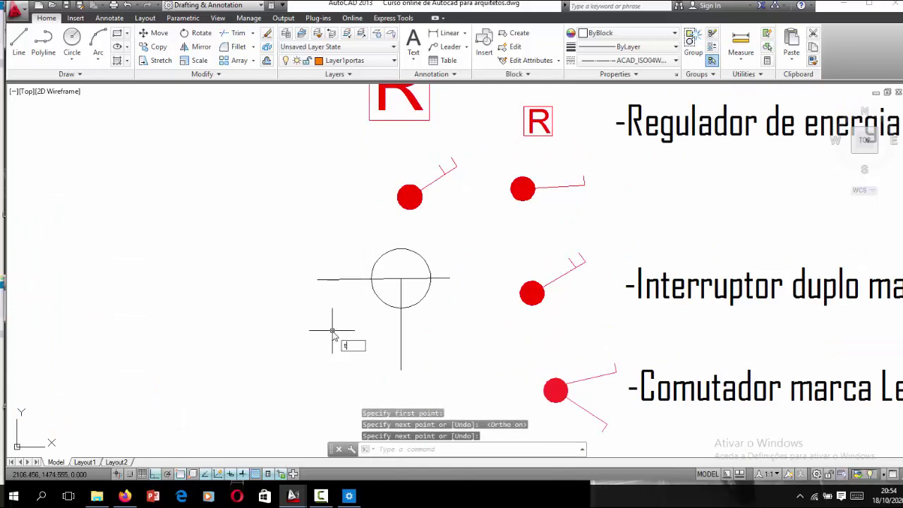
pyautogui.press('Return')
pyautogui.press('Return')
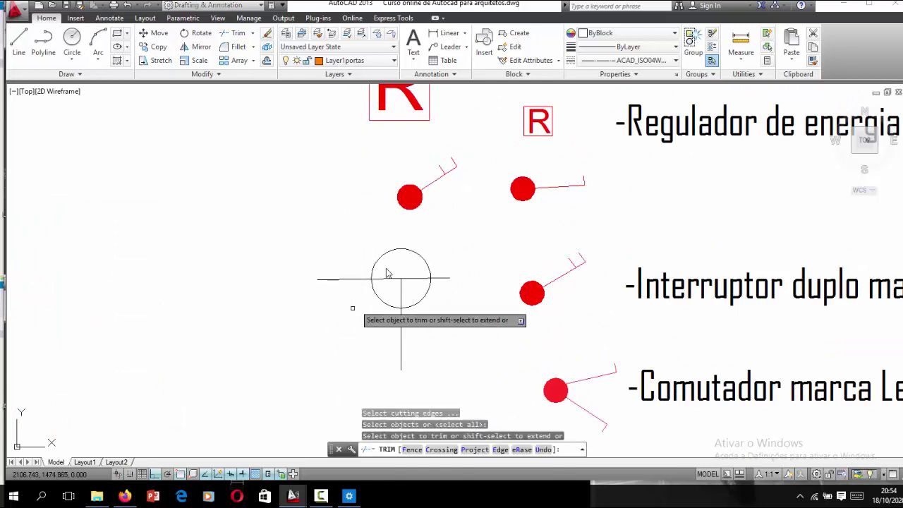
pyautogui.click(379, 265)
pyautogui.scroll(-2, 381, 267)
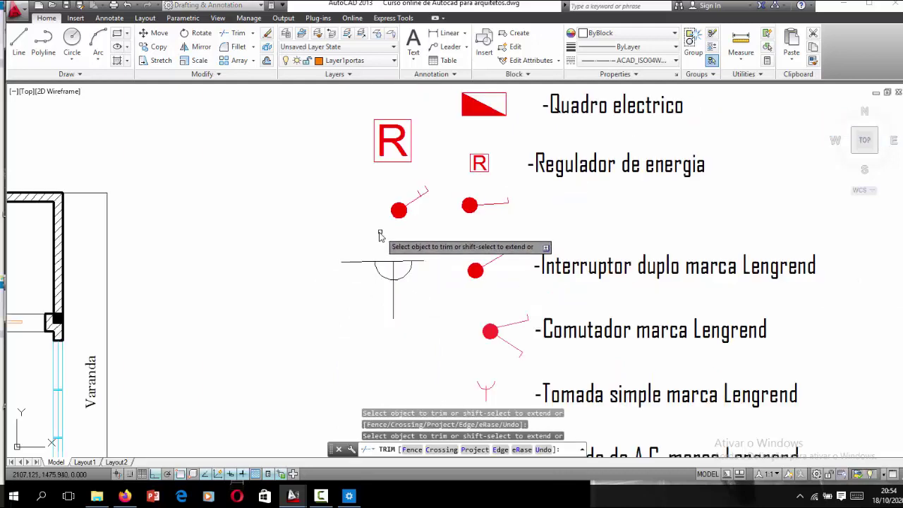
pyautogui.click(390, 262)
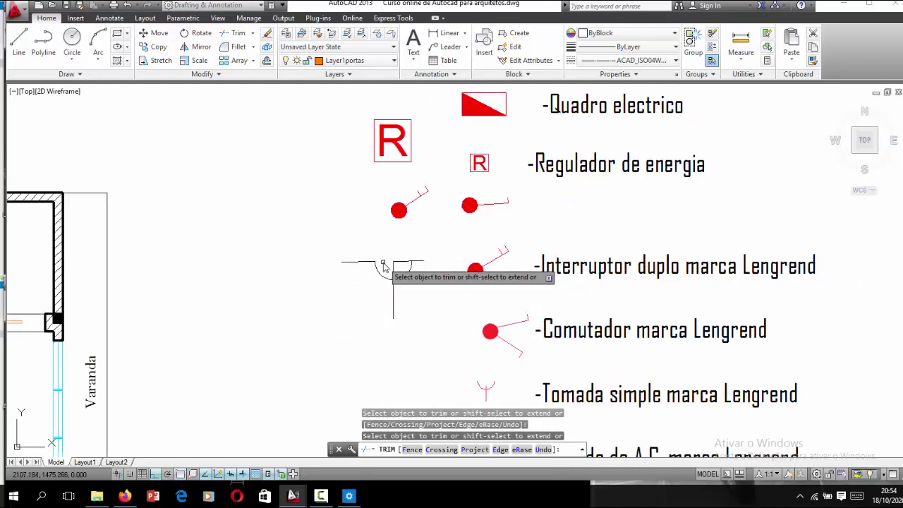
pyautogui.scroll(3, 381, 265)
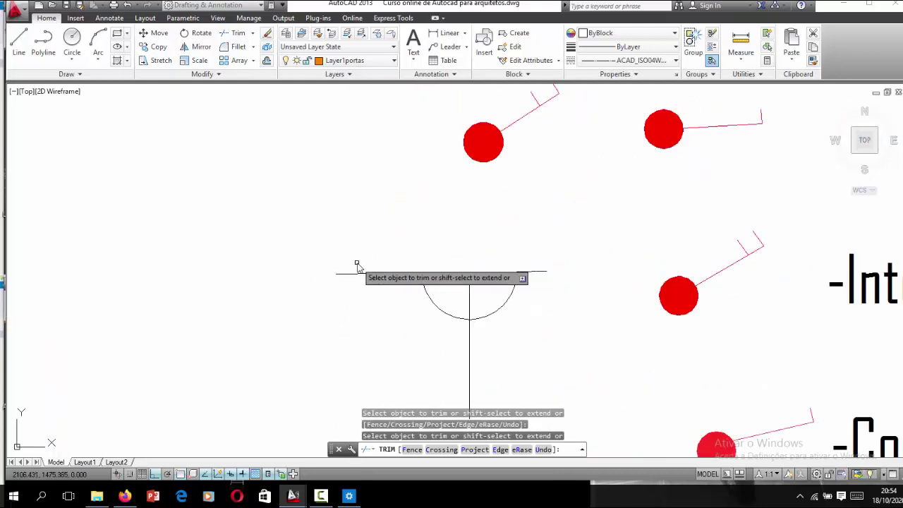
# Step: Delete the leftover left and right horizontal line stubs
pyautogui.click(374, 261)
pyautogui.click(322, 306)
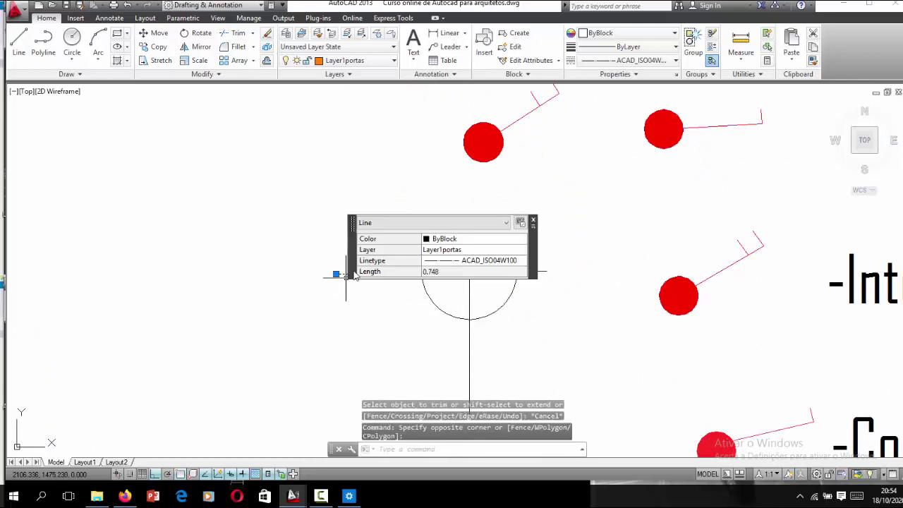
pyautogui.press('Delete')
pyautogui.click(584, 256)
pyautogui.click(533, 294)
pyautogui.press('Delete')
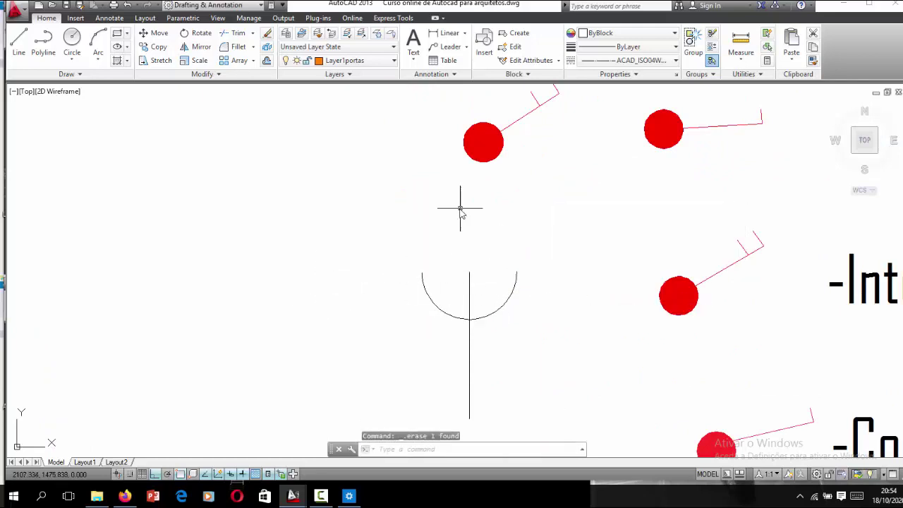
pyautogui.scroll(-4, 460, 221)
pyautogui.scroll(4, 462, 230)
pyautogui.scroll(-2, 467, 255)
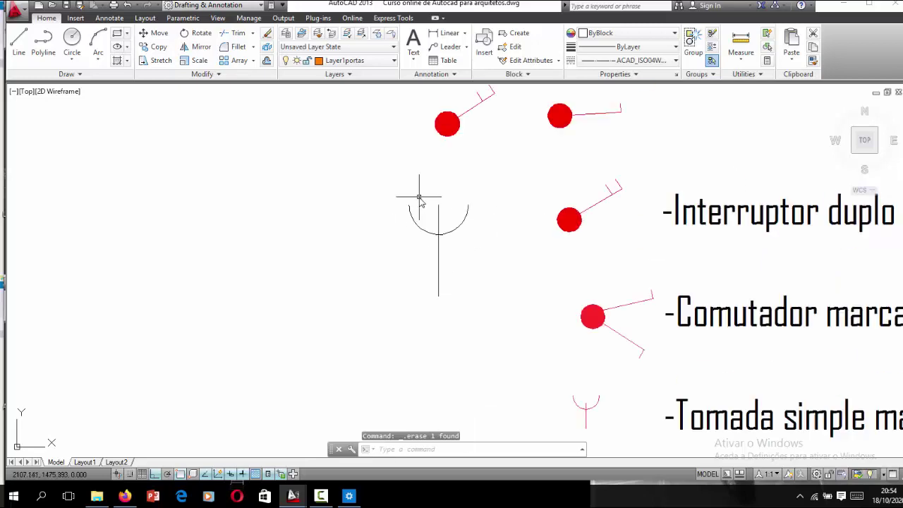
pyautogui.scroll(4, 591, 416)
pyautogui.scroll(-4, 504, 316)
pyautogui.scroll(2, 439, 239)
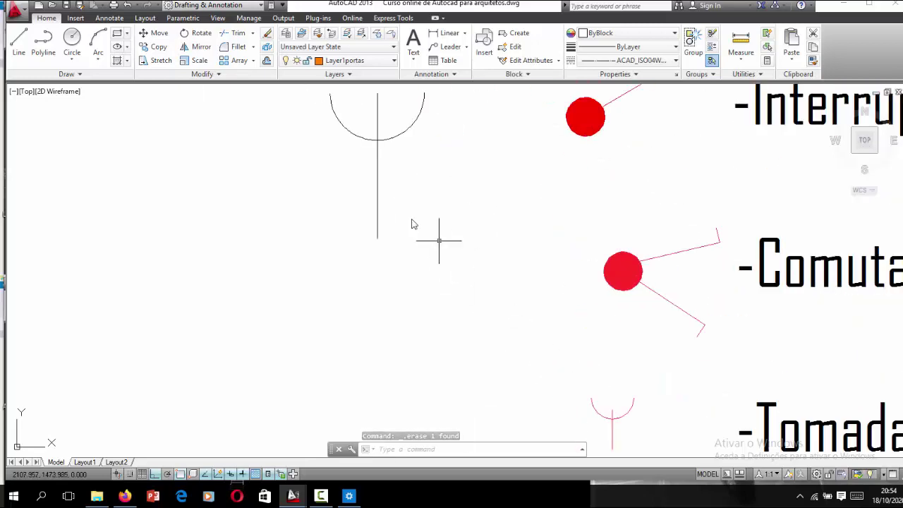
pyautogui.scroll(-3, 494, 278)
pyautogui.scroll(4, 463, 237)
pyautogui.scroll(4, 454, 211)
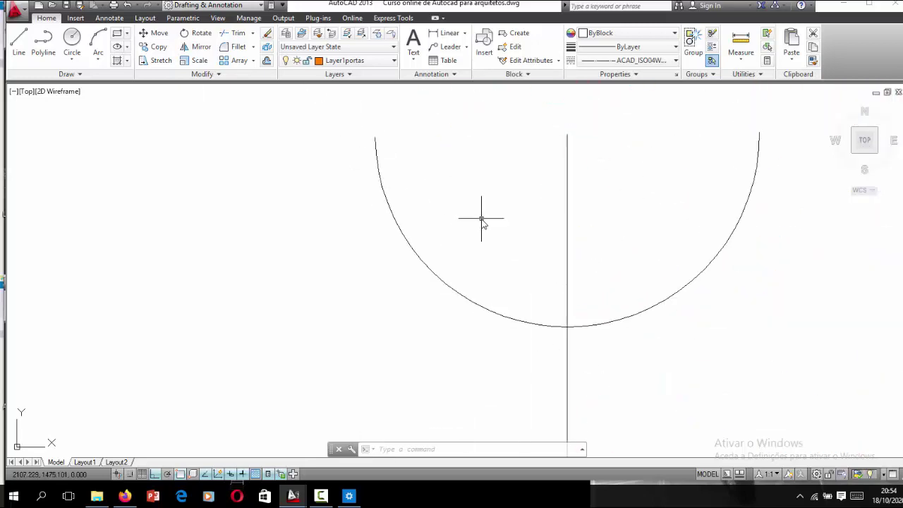
# Step: Draw a horizontal helper line and trim the stem above it
pyautogui.write('l')
pyautogui.press('Return')
pyautogui.click(485, 248)
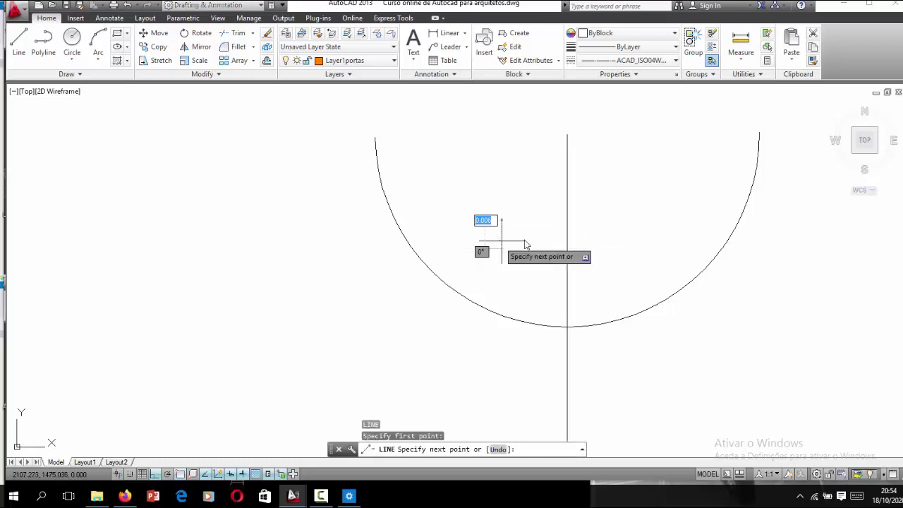
pyautogui.click(632, 248)
pyautogui.press('Return')
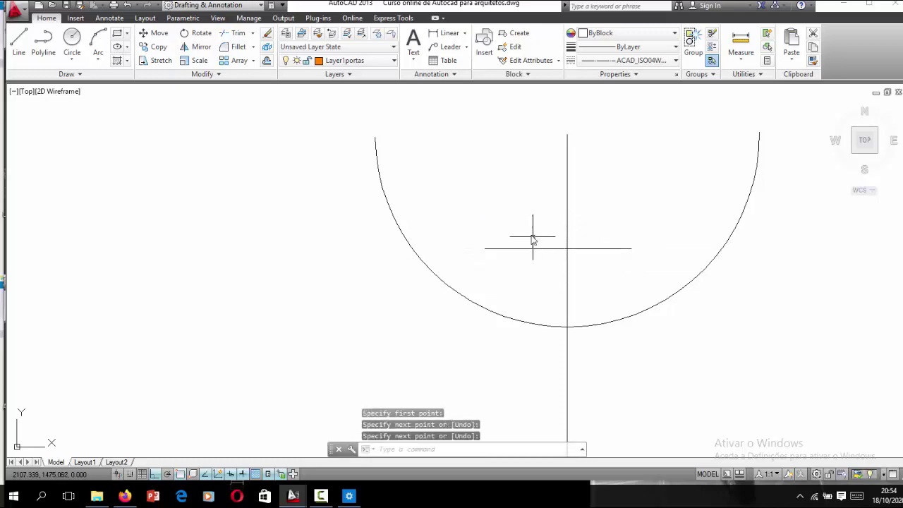
pyautogui.write('tr')
pyautogui.press('Return')
pyautogui.press('Return')
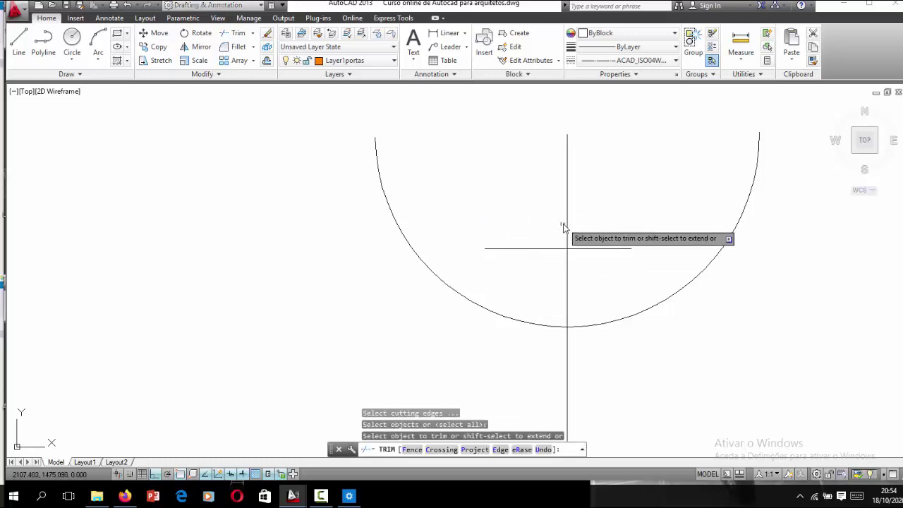
pyautogui.click(565, 220)
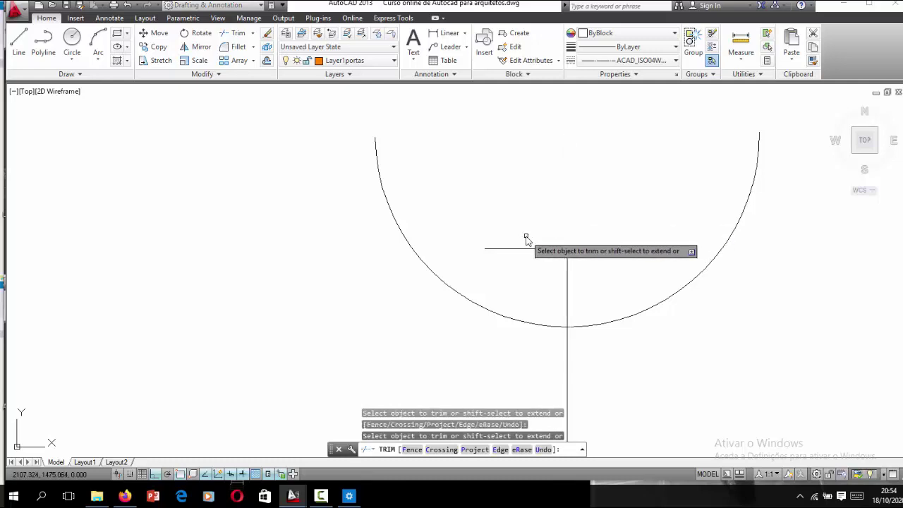
pyautogui.press('Escape')
# Step: Delete the horizontal helper line
pyautogui.click(534, 217)
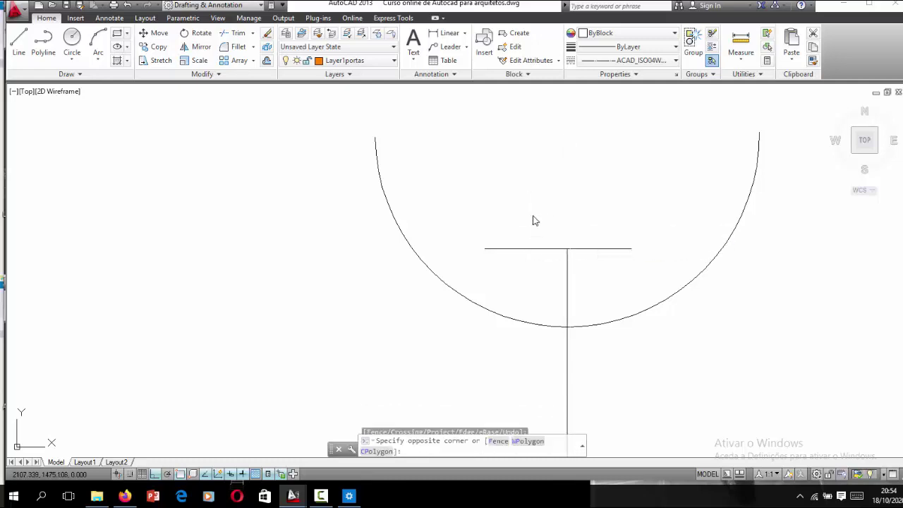
pyautogui.click(490, 272)
pyautogui.press('Delete')
pyautogui.scroll(-10, 402, 201)
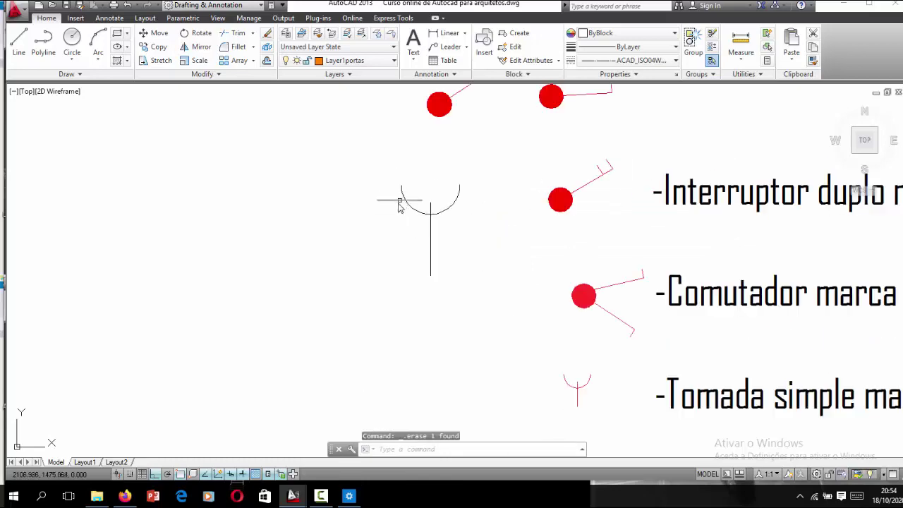
pyautogui.scroll(-5, 471, 301)
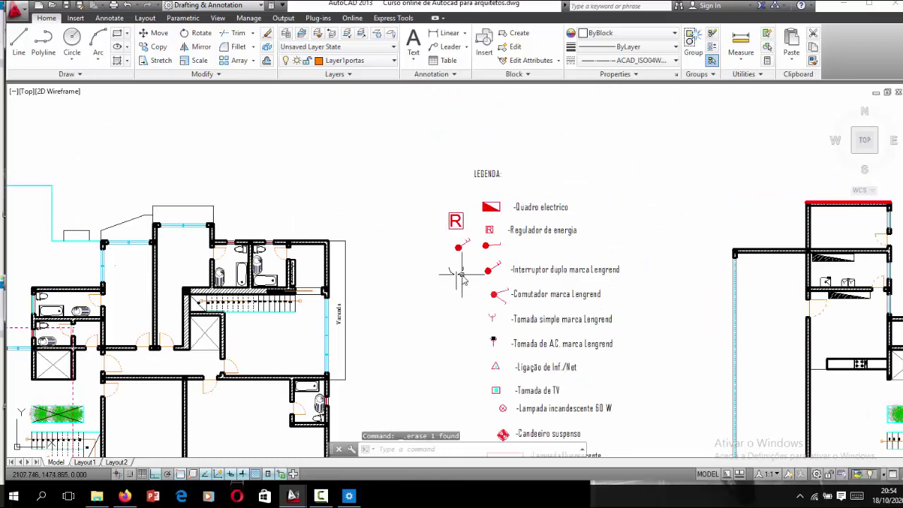
pyautogui.scroll(3, 471, 301)
# Step: Window-select the new socket symbol and change its colour to red
pyautogui.click(469, 250)
pyautogui.click(442, 287)
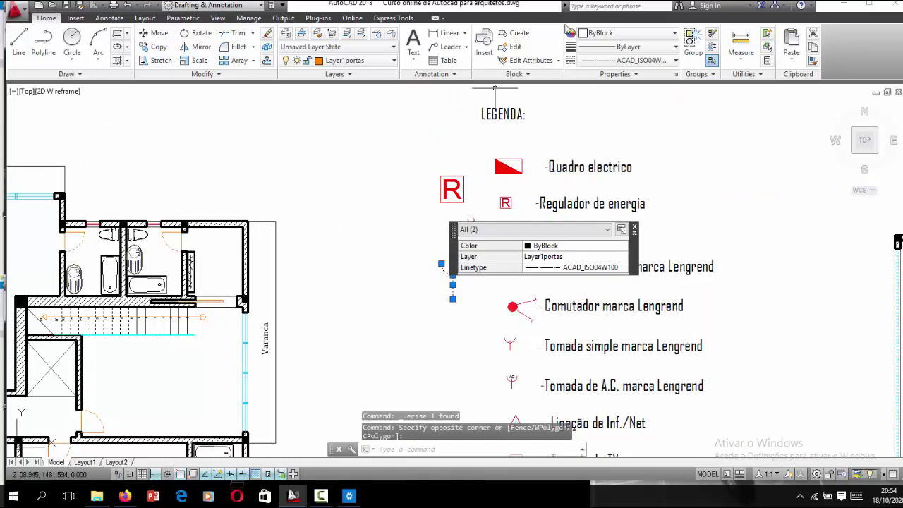
pyautogui.click(595, 40)
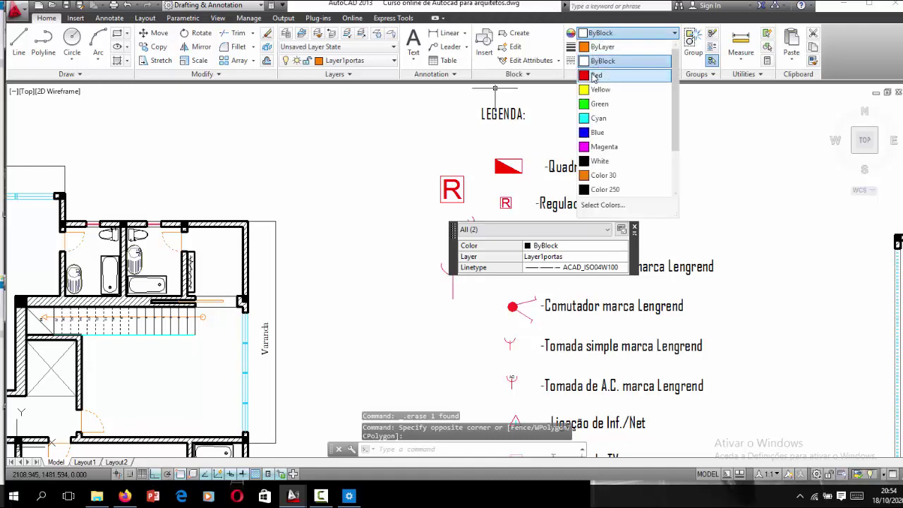
pyautogui.click(594, 64)
pyautogui.press('Escape')
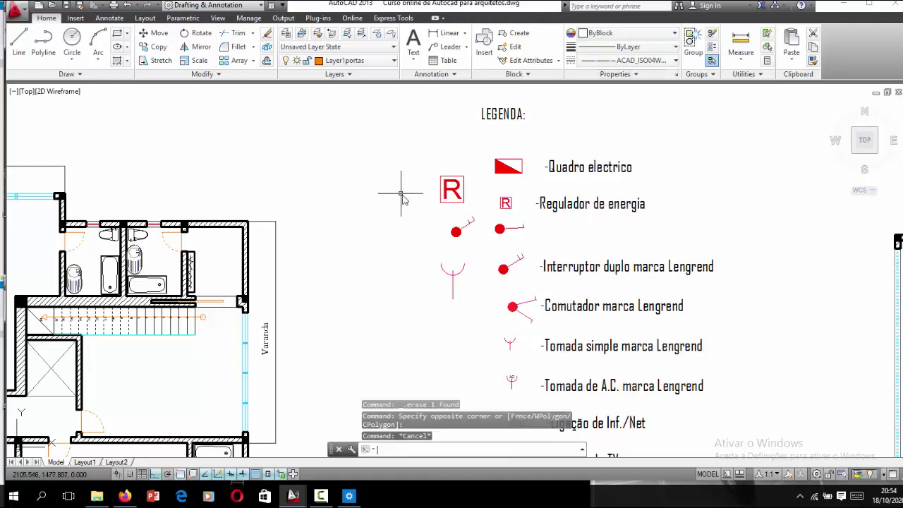
# Step: Zoom out and in to frame the practice symbols left of the red legend
pyautogui.scroll(-2, 464, 254)
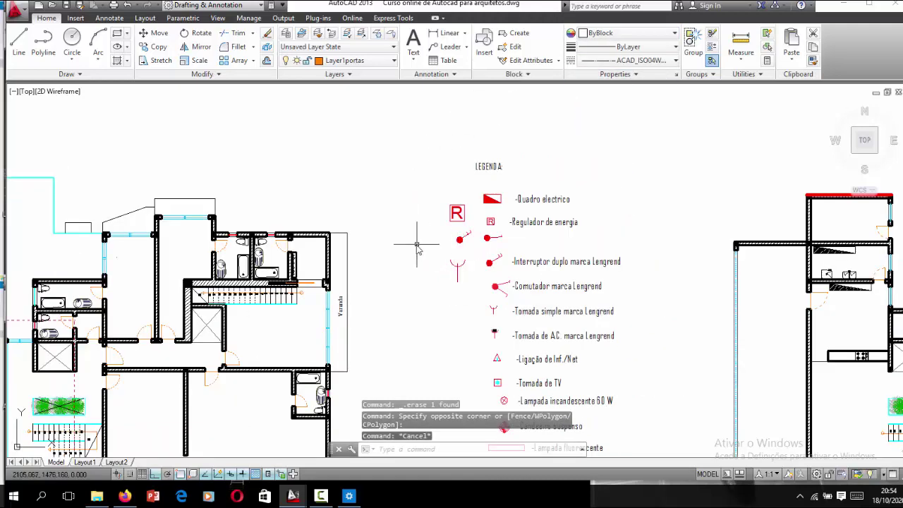
pyautogui.scroll(1, 417, 244)
pyautogui.scroll(-3, 429, 252)
pyautogui.scroll(2, 459, 310)
pyautogui.scroll(2, 486, 312)
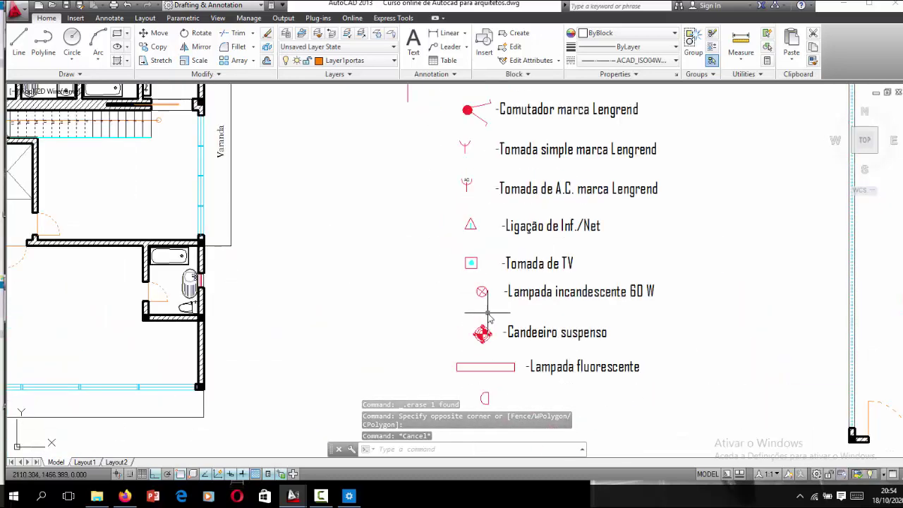
pyautogui.scroll(5, 476, 339)
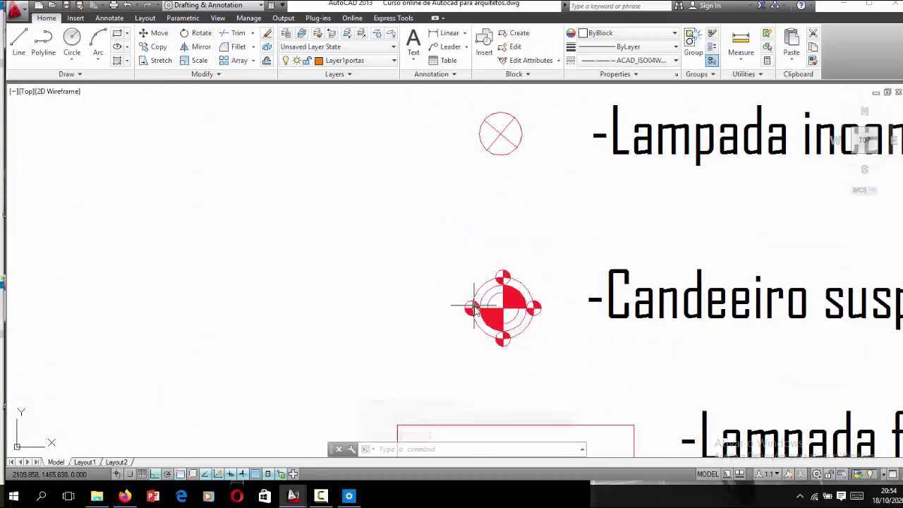
pyautogui.scroll(-5, 483, 318)
pyautogui.scroll(-2, 477, 349)
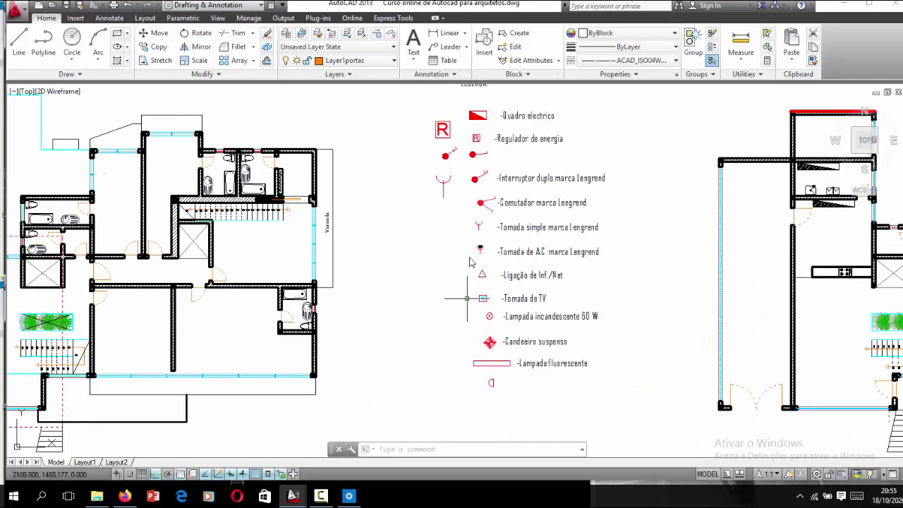
pyautogui.scroll(5, 499, 346)
pyautogui.scroll(3, 494, 333)
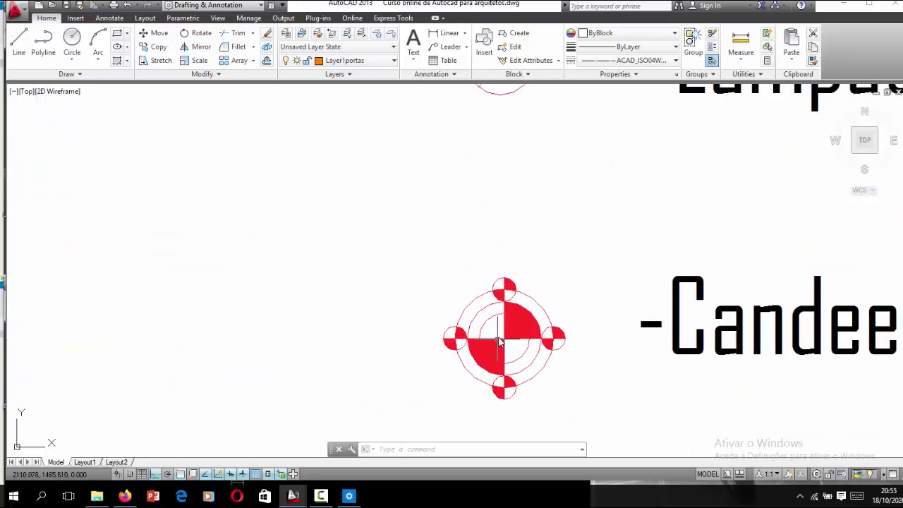
pyautogui.scroll(-5, 499, 341)
pyautogui.scroll(-4, 494, 336)
pyautogui.scroll(-4, 480, 324)
pyautogui.scroll(-3, 452, 317)
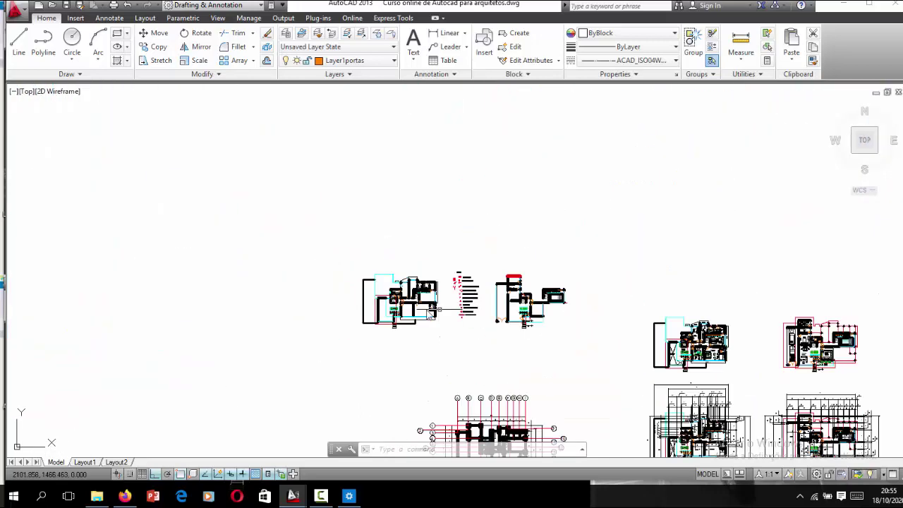
pyautogui.scroll(-1, 436, 310)
pyautogui.scroll(3, 436, 314)
pyautogui.scroll(3, 435, 317)
pyautogui.scroll(2, 435, 322)
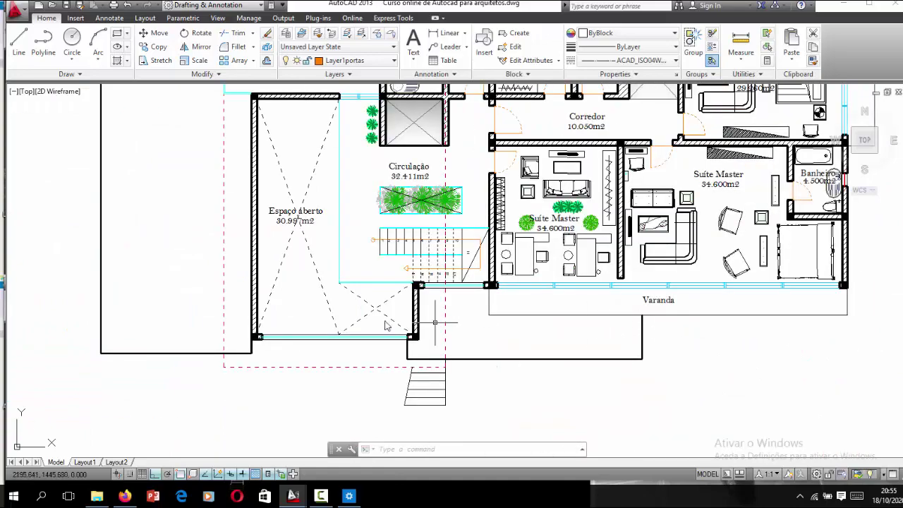
pyautogui.scroll(-4, 435, 322)
pyautogui.scroll(4, 642, 332)
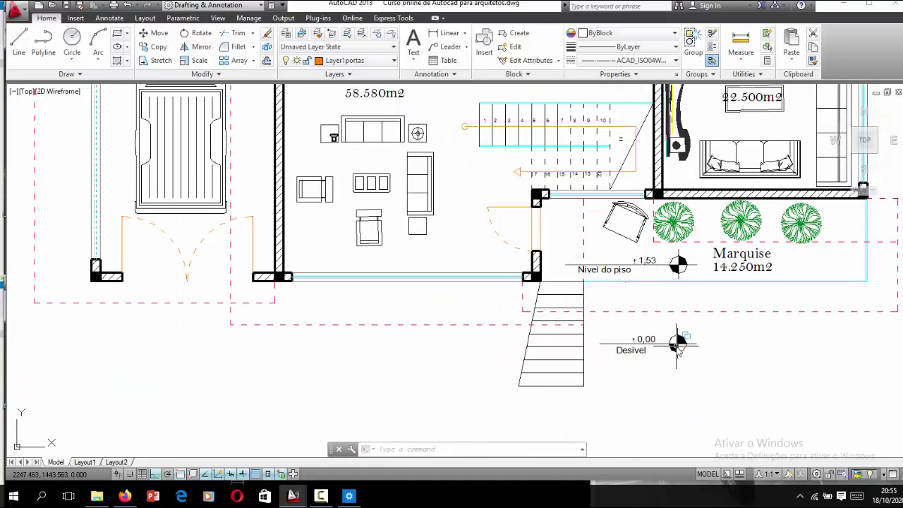
pyautogui.scroll(-5, 663, 367)
pyautogui.scroll(-3, 624, 360)
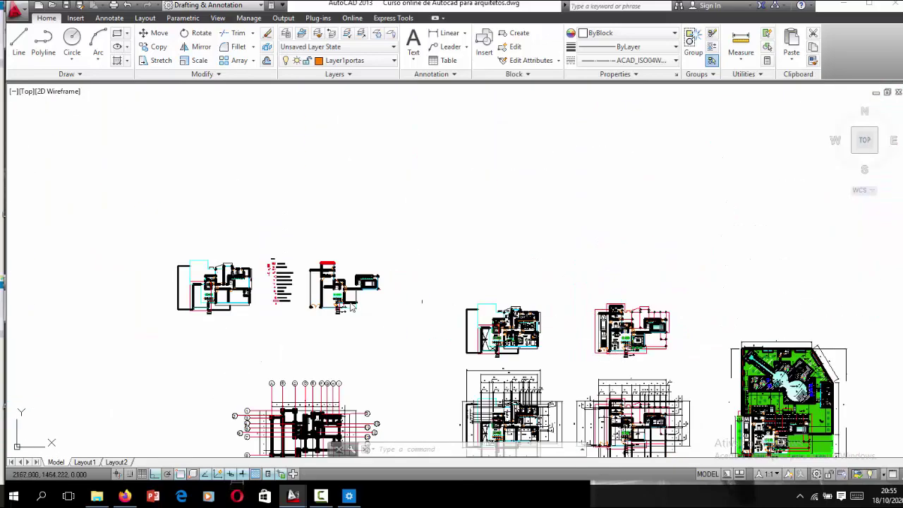
pyautogui.scroll(3, 350, 305)
pyautogui.scroll(3, 356, 297)
pyautogui.scroll(3, 360, 286)
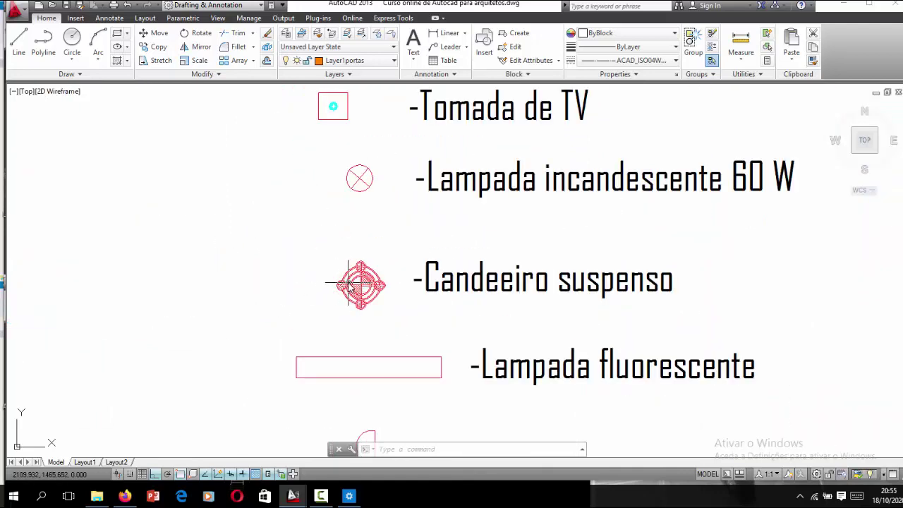
pyautogui.scroll(-3, 398, 311)
pyautogui.scroll(-4, 338, 254)
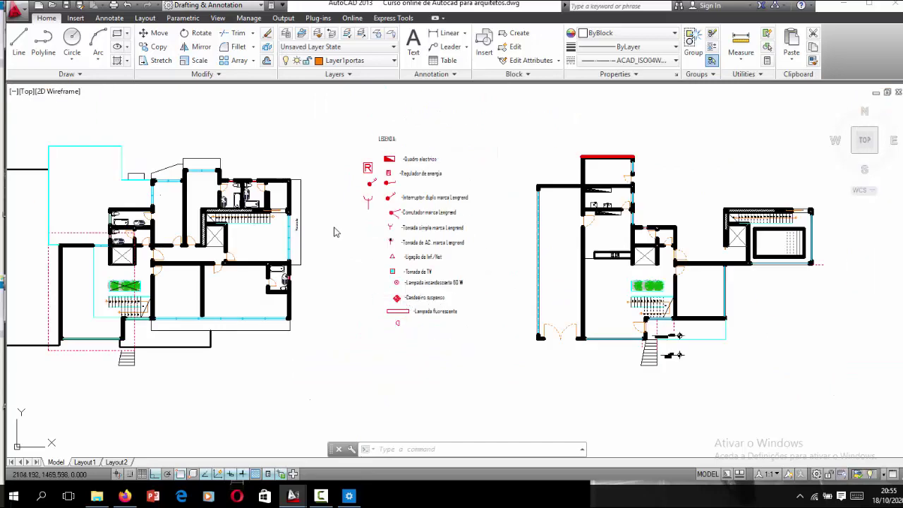
pyautogui.scroll(3, 356, 183)
pyautogui.scroll(4, 361, 169)
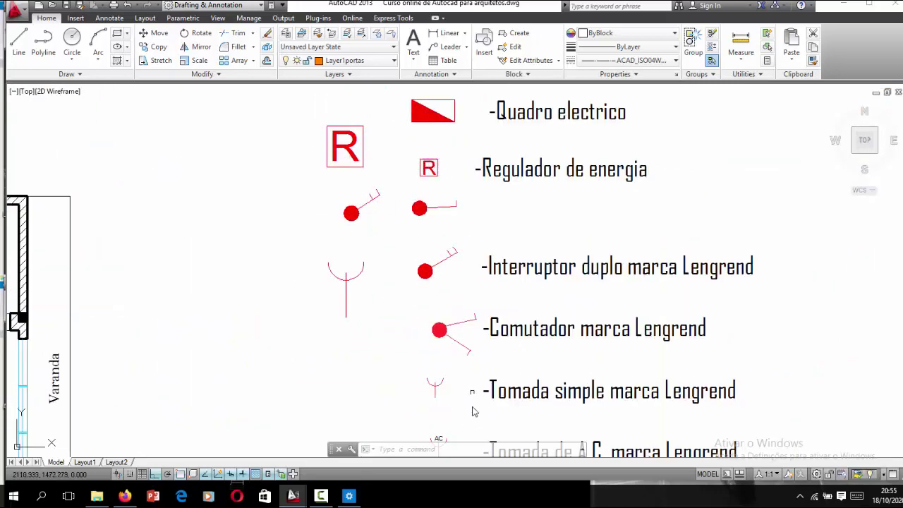
pyautogui.scroll(-2, 406, 276)
pyautogui.scroll(-2, 389, 254)
# Step: Window-select the twelve practice symbols beside the red legend and delete them
pyautogui.click(353, 184)
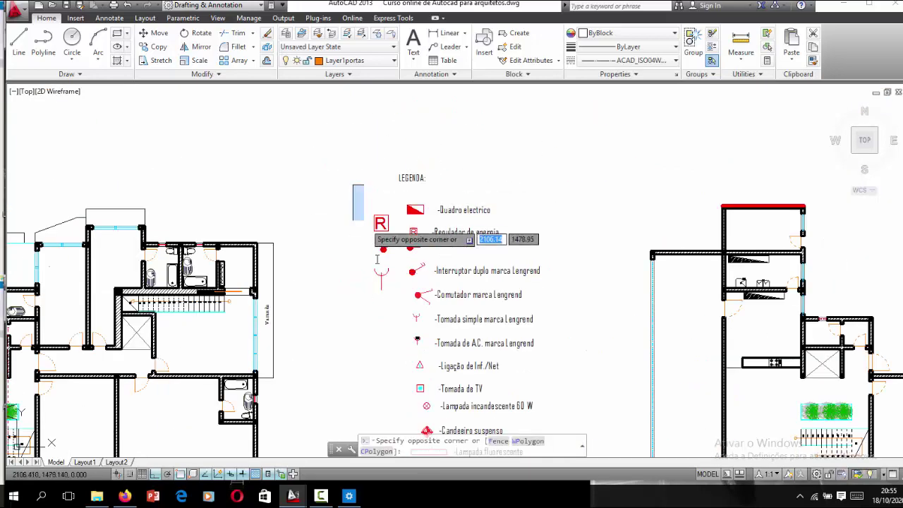
pyautogui.click(392, 304)
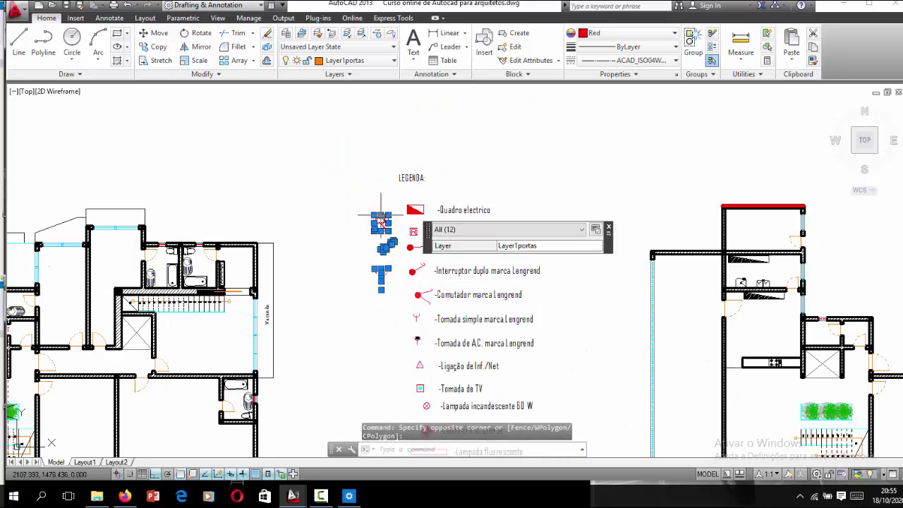
pyautogui.scroll(4, 381, 221)
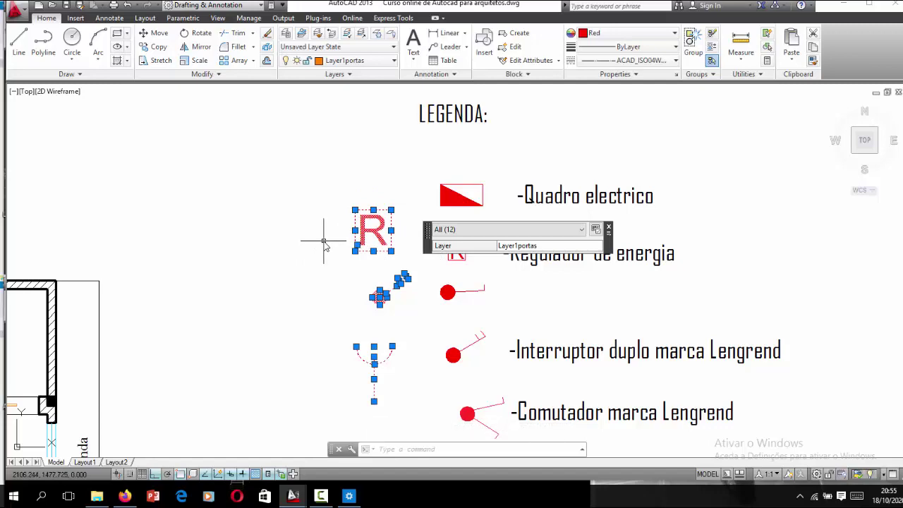
pyautogui.press('Delete')
pyautogui.scroll(-5, 452, 207)
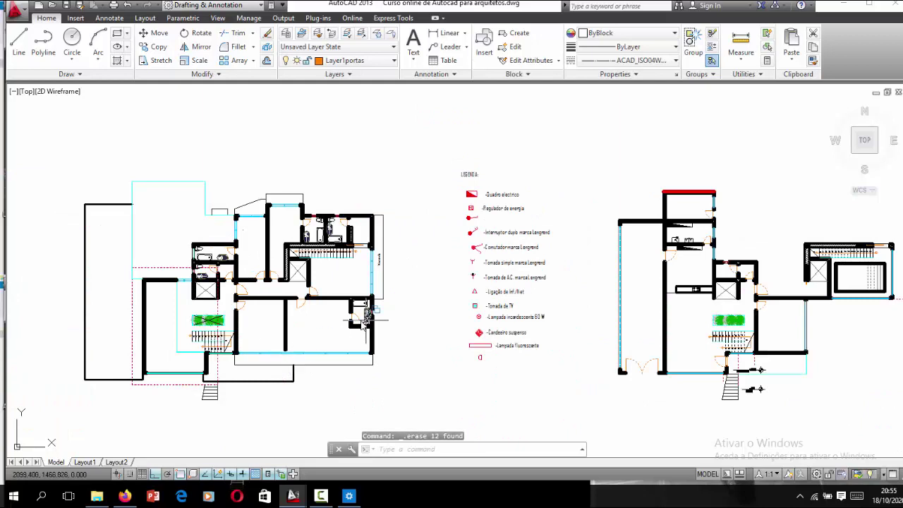
pyautogui.click(319, 498)
pyautogui.moveTo(682, 418); pyautogui.dragTo(715, 441)
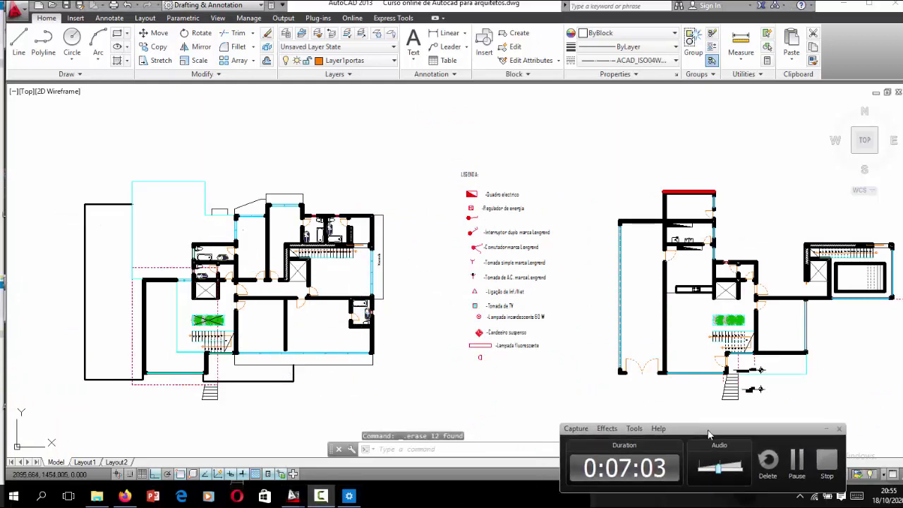
pyautogui.scroll(2, 762, 439)
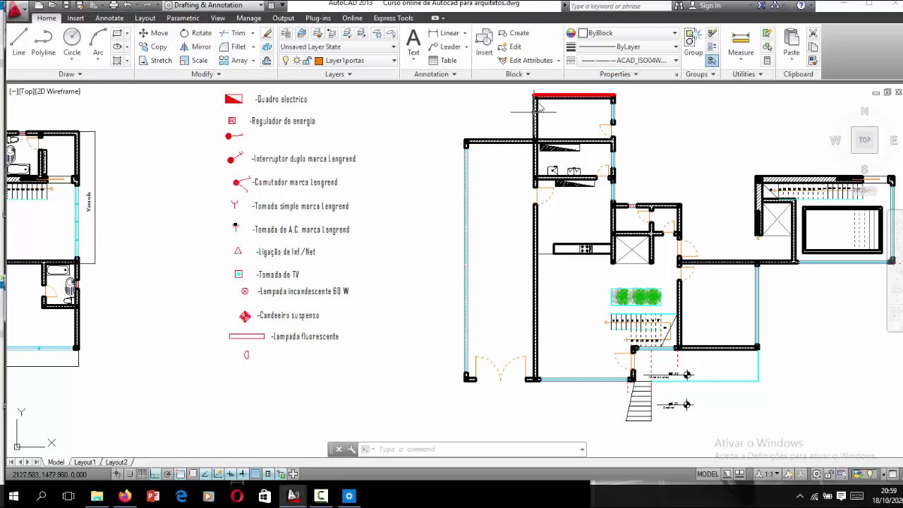
pyautogui.scroll(4, 522, 106)
pyautogui.scroll(2, 523, 106)
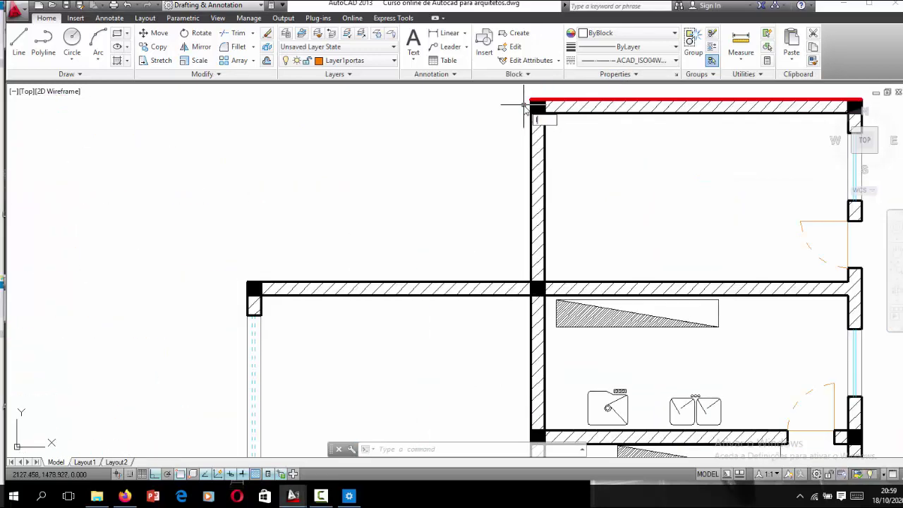
# Step: Start an outline line at the red-topped room's corner, down to the junction and left
pyautogui.press('l')
pyautogui.press('Return')
pyautogui.click(534, 104)
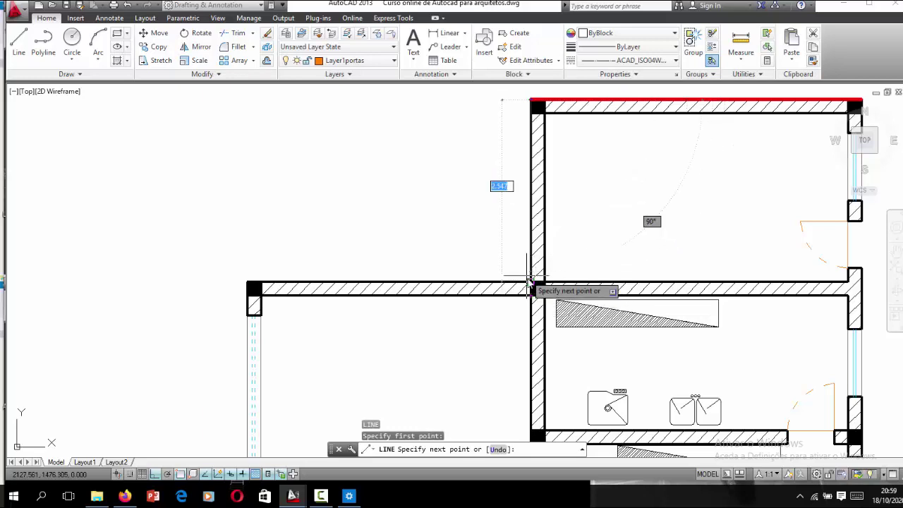
pyautogui.click(529, 283)
pyautogui.click(530, 282)
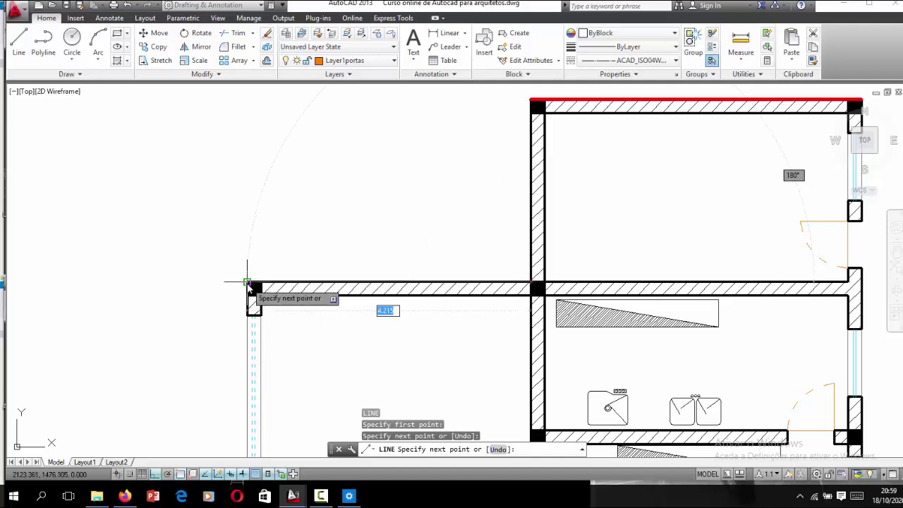
pyautogui.click(247, 283)
# Step: Continue the outline to the door-side wall corner and the corner by the floor level
pyautogui.scroll(-3, 251, 303)
pyautogui.scroll(-3, 254, 349)
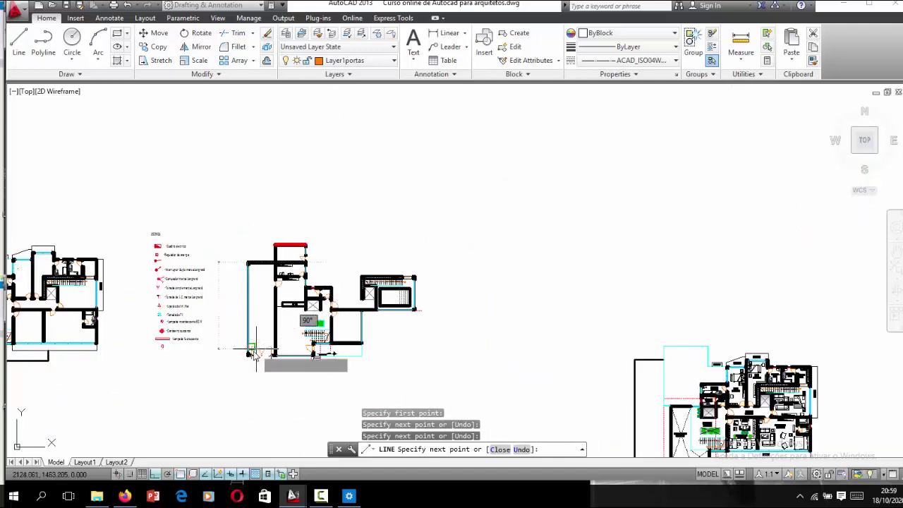
pyautogui.scroll(3, 254, 353)
pyautogui.scroll(2, 238, 374)
pyautogui.scroll(3, 233, 370)
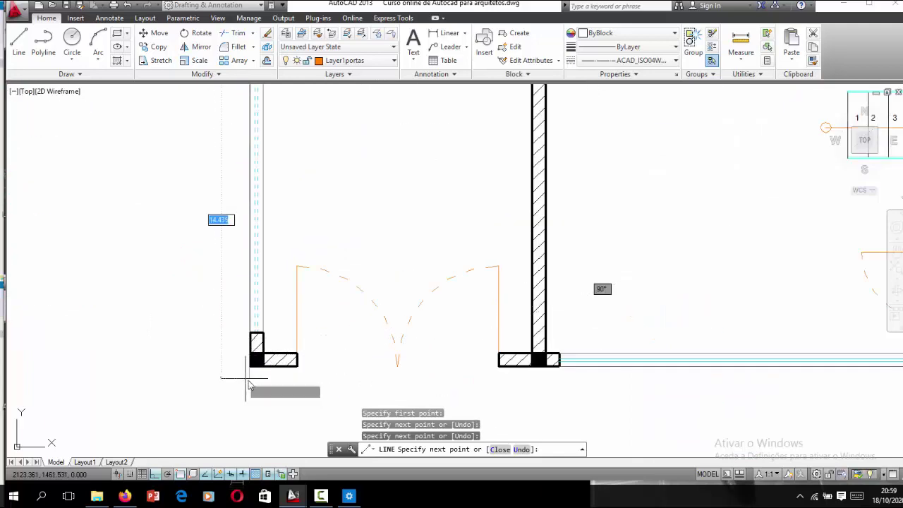
pyautogui.click(251, 366)
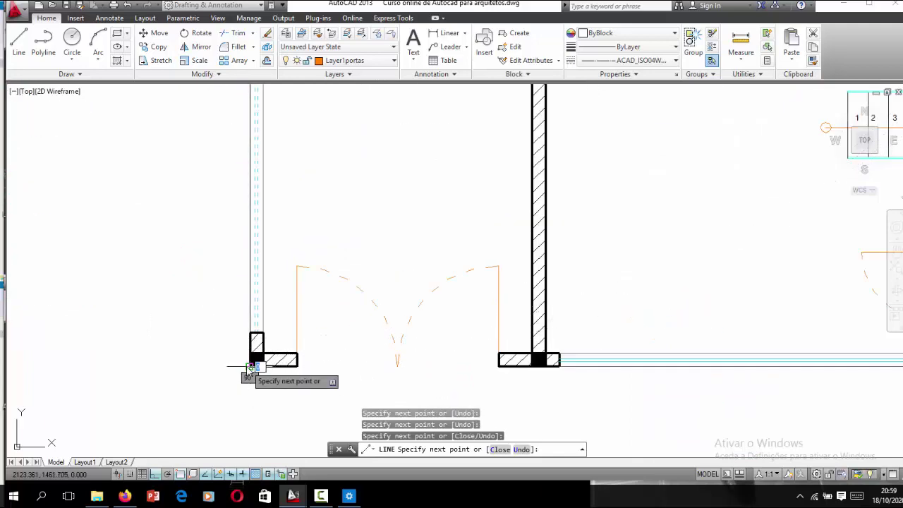
pyautogui.scroll(-2, 239, 367)
pyautogui.scroll(-2, 218, 364)
pyautogui.scroll(2, 413, 364)
pyautogui.scroll(2, 403, 374)
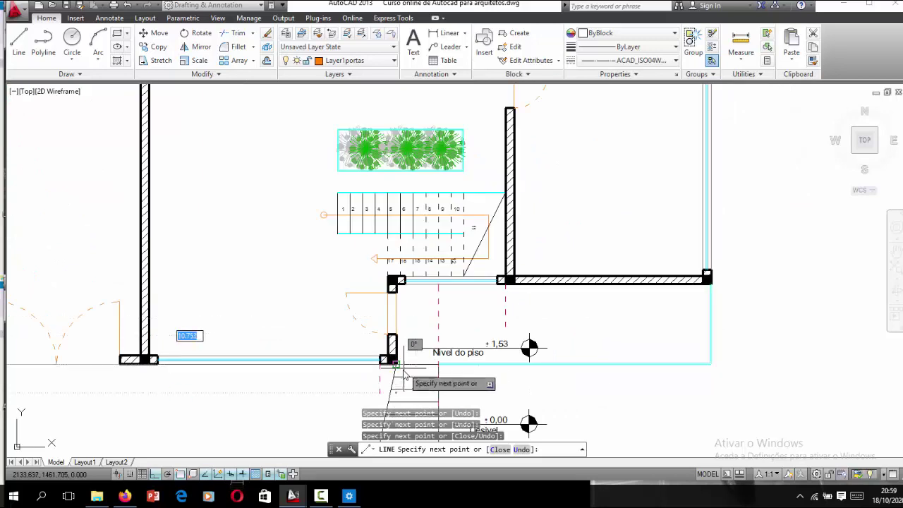
pyautogui.scroll(2, 401, 367)
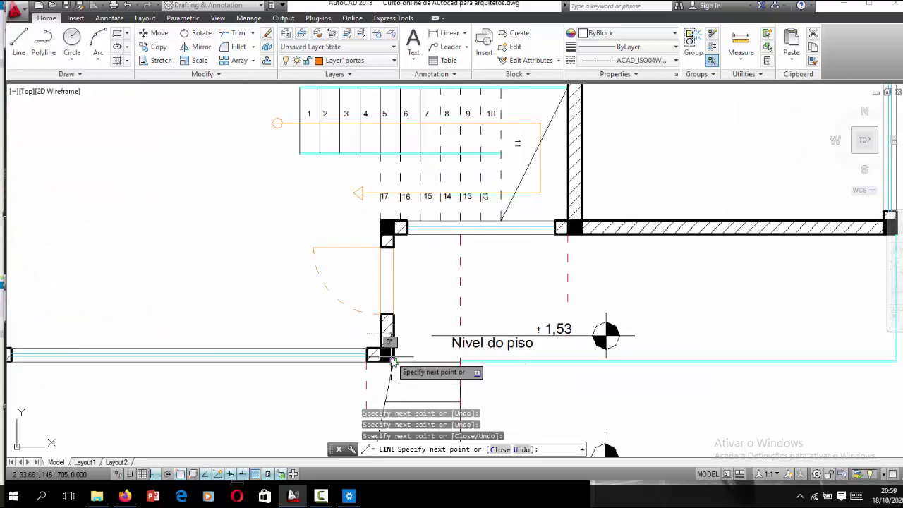
pyautogui.click(393, 363)
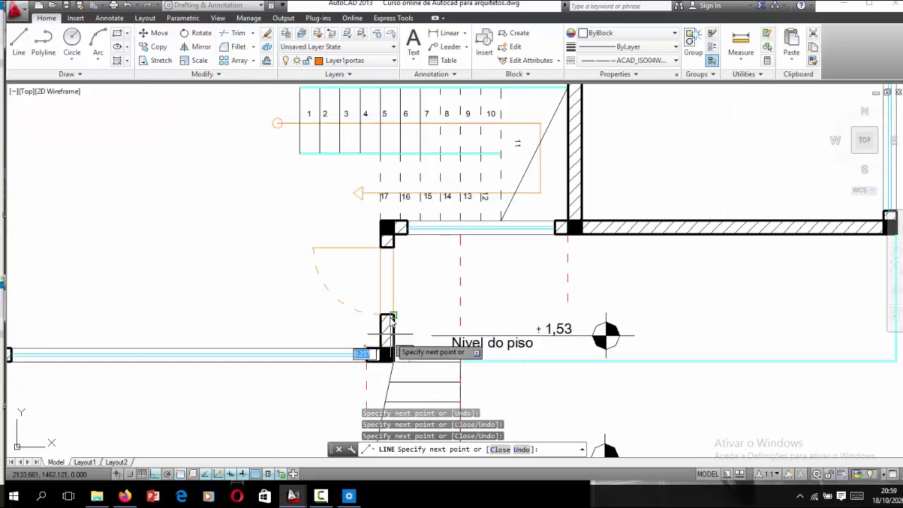
# Step: Carry the outline up to the stair wall, then across the top wall corners
pyautogui.click(392, 234)
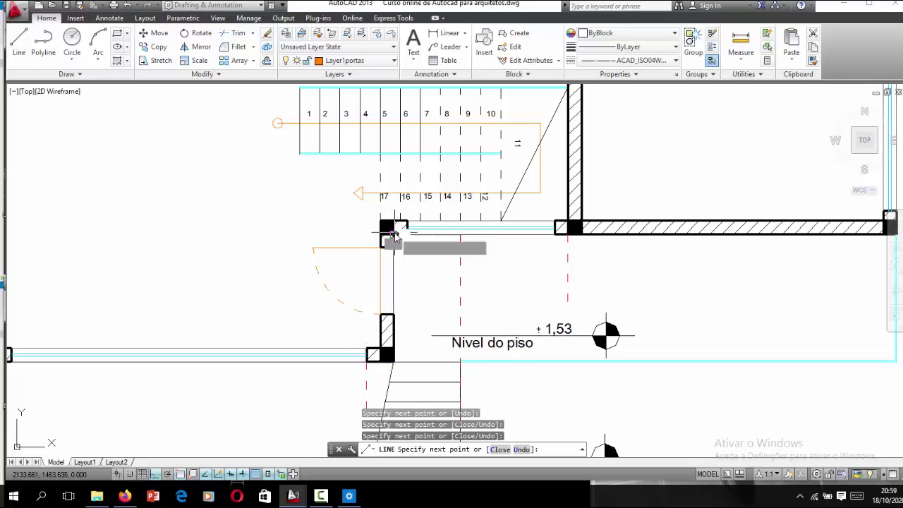
pyautogui.scroll(-4, 391, 230)
pyautogui.scroll(4, 594, 228)
pyautogui.scroll(2, 595, 228)
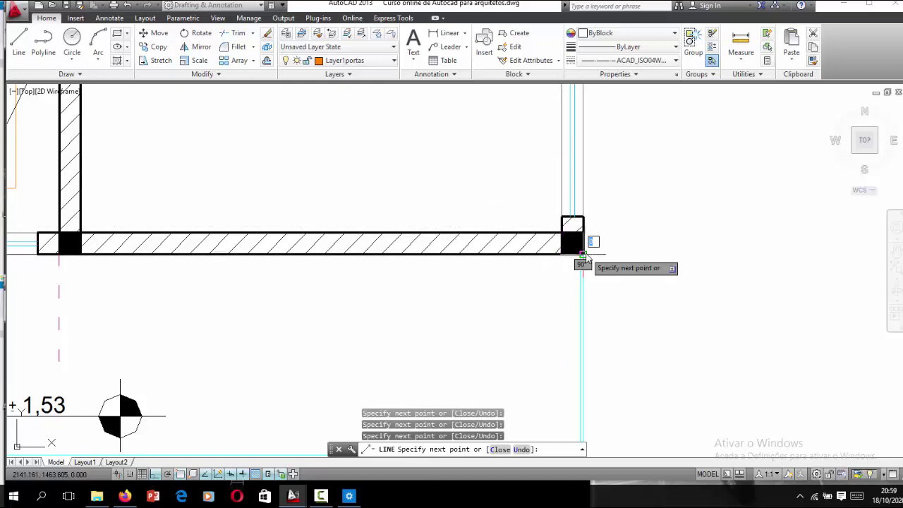
pyautogui.scroll(-5, 583, 260)
pyautogui.scroll(4, 475, 176)
pyautogui.scroll(2, 475, 176)
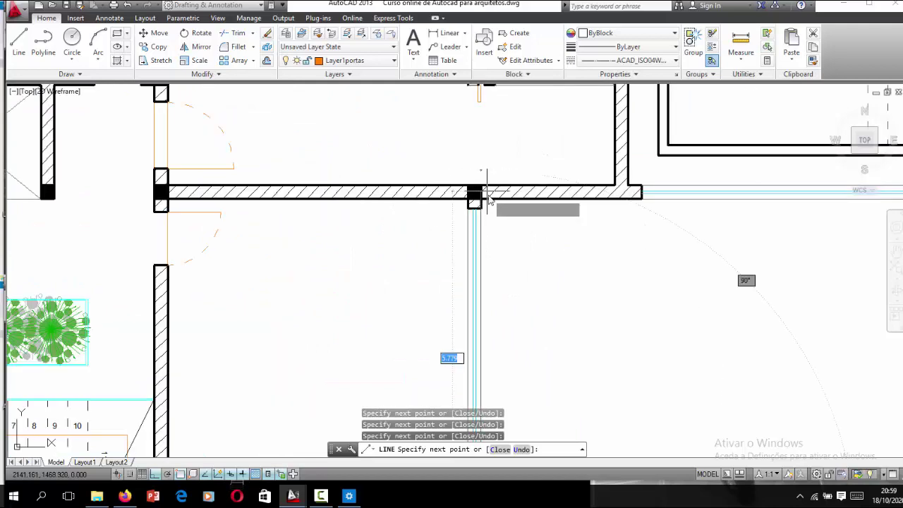
pyautogui.scroll(1, 476, 187)
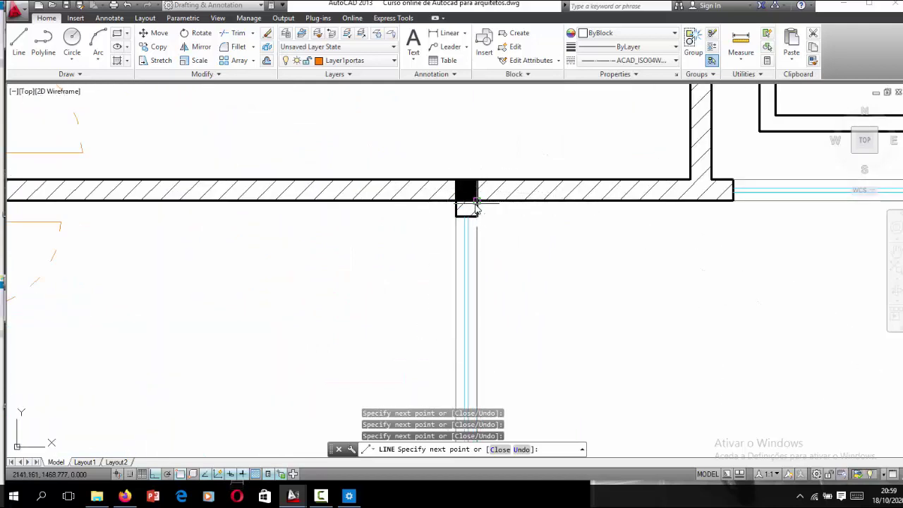
pyautogui.scroll(-3, 476, 211)
pyautogui.scroll(-2, 471, 213)
pyautogui.scroll(3, 513, 210)
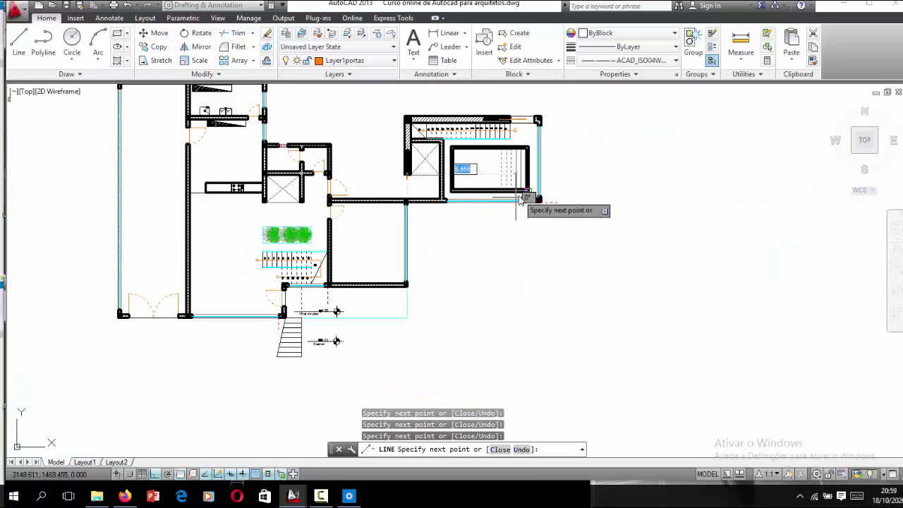
pyautogui.scroll(4, 519, 199)
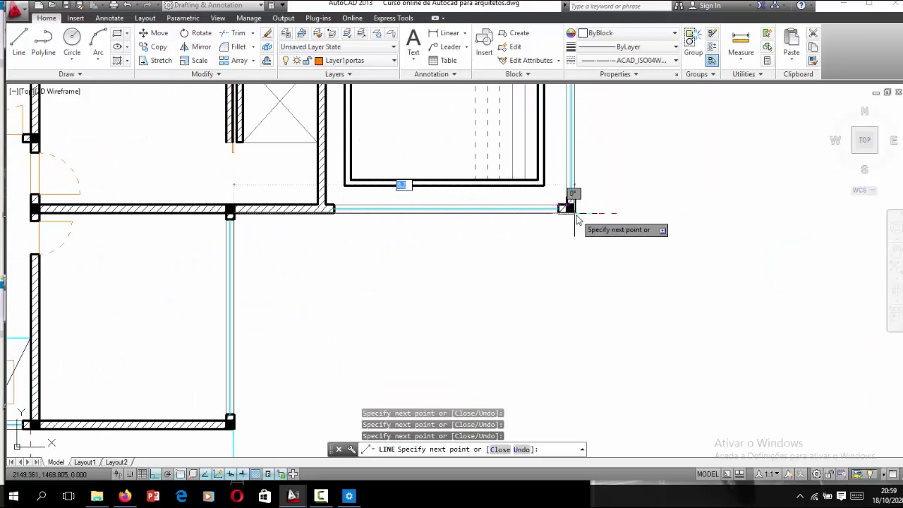
pyautogui.scroll(-2, 577, 215)
pyautogui.scroll(-3, 579, 212)
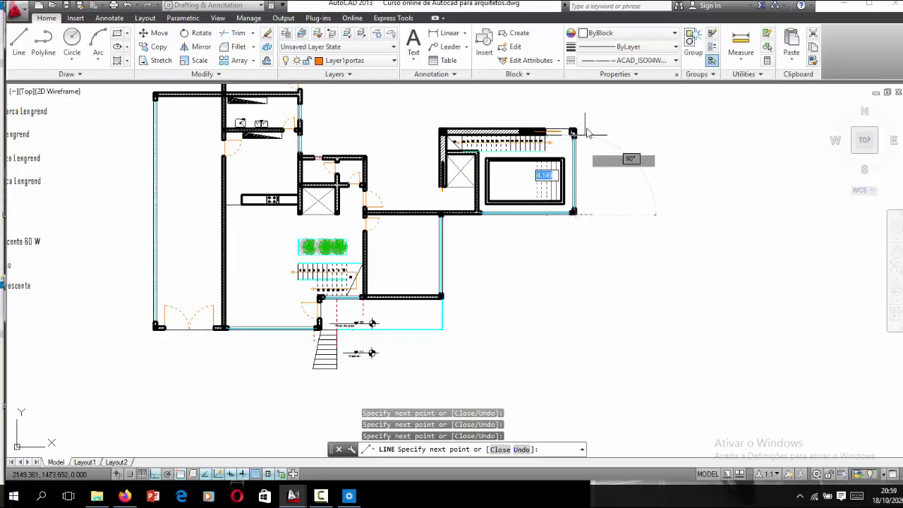
pyautogui.scroll(3, 582, 128)
pyautogui.scroll(2, 577, 128)
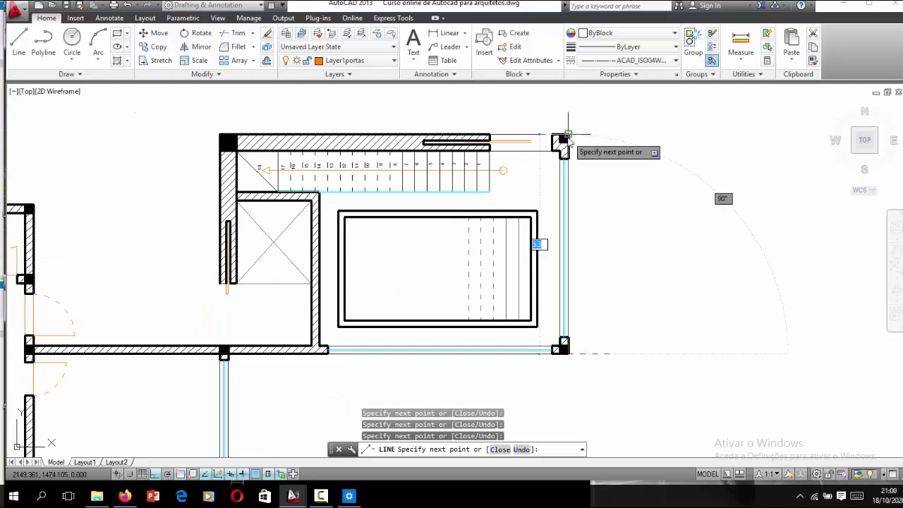
pyautogui.click(568, 134)
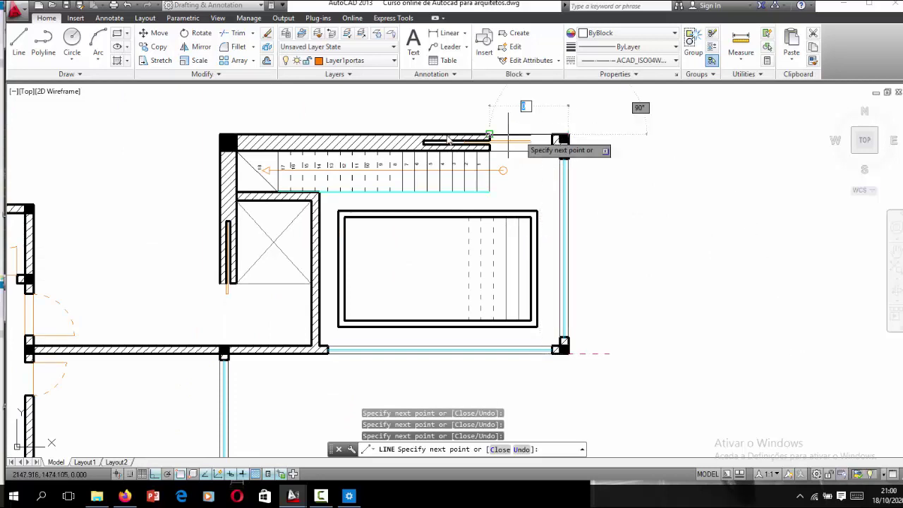
pyautogui.click(221, 134)
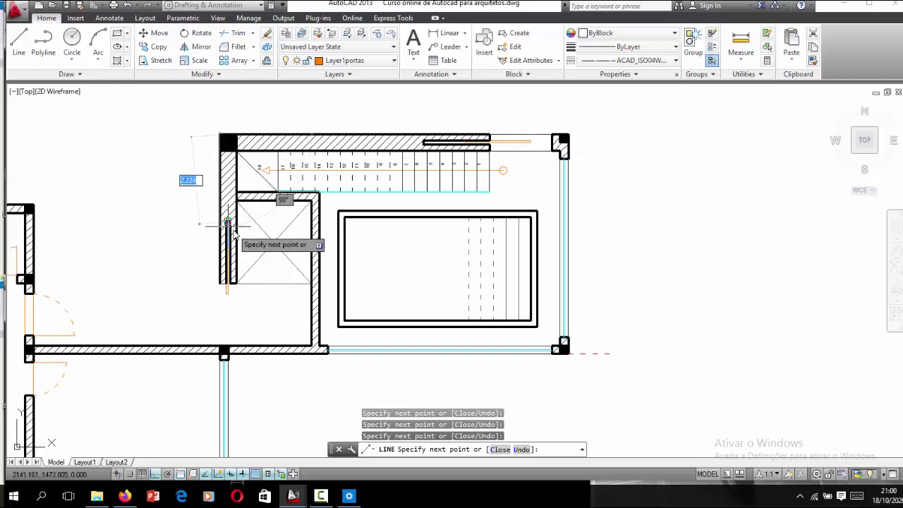
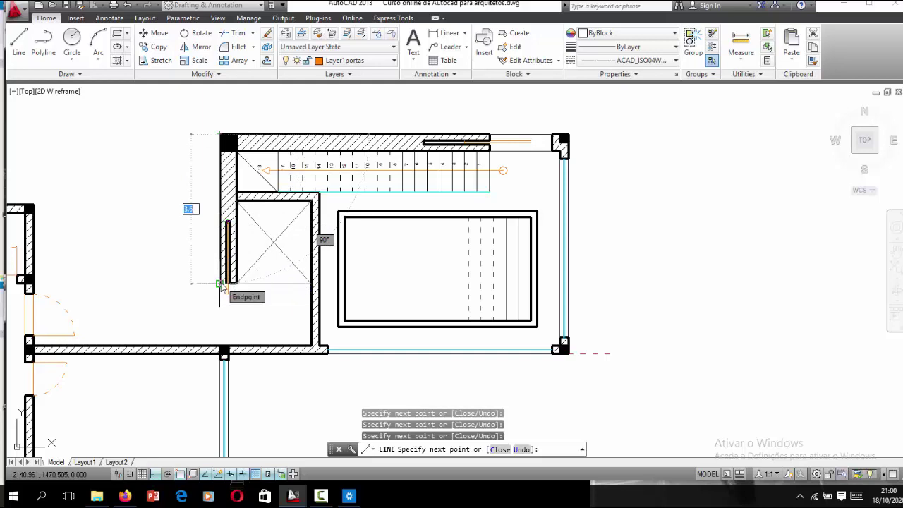
# Step: End the short wall line on the wall endpoint and finish the line
pyautogui.click(221, 284)
pyautogui.scroll(3, 219, 286)
pyautogui.scroll(3, 219, 290)
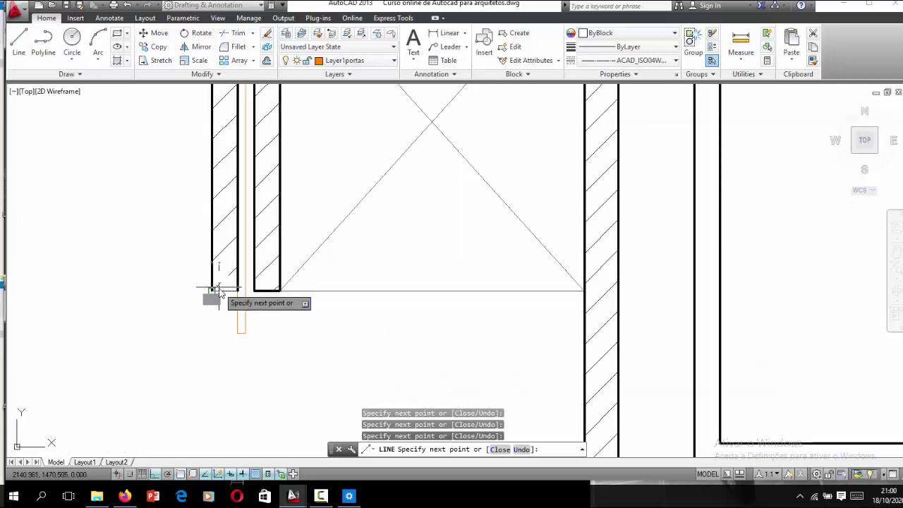
pyautogui.press('Return')
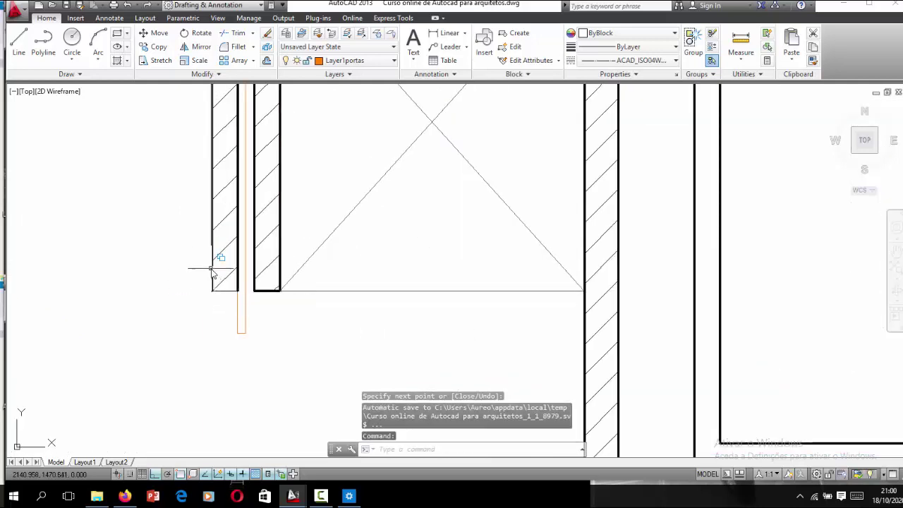
# Step: Select the first, top, right, lower and entrance-side outer wall lines
pyautogui.click(213, 273)
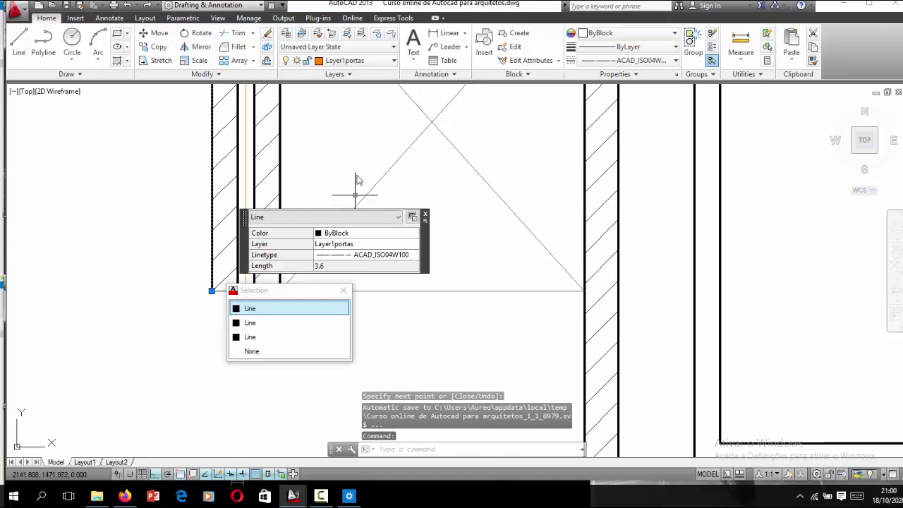
pyautogui.scroll(-3, 393, 218)
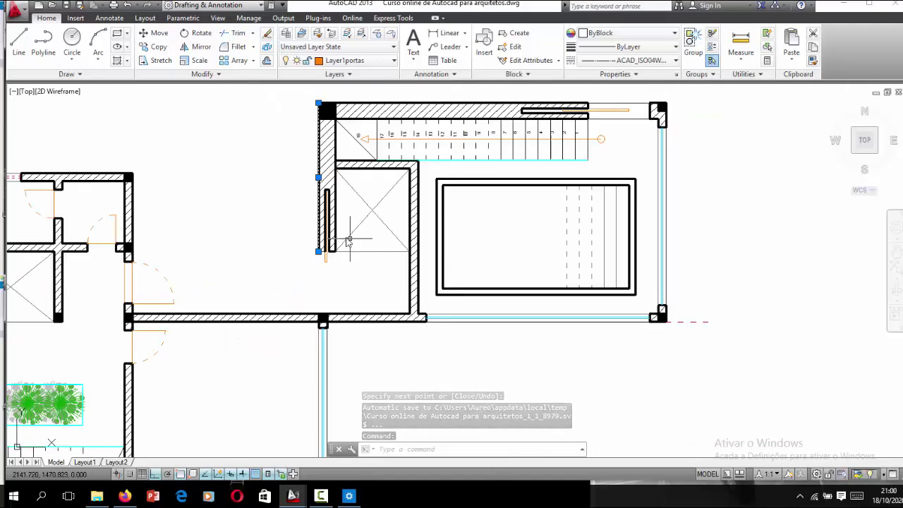
pyautogui.click(370, 110)
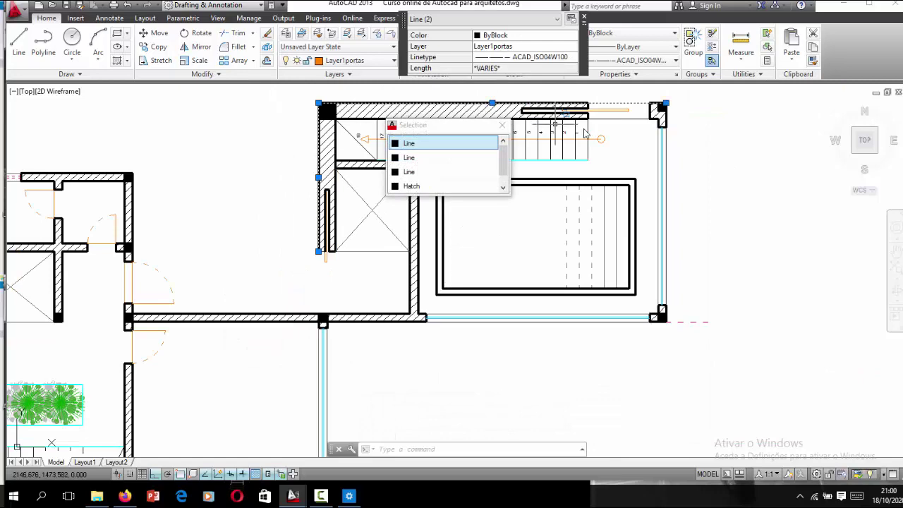
pyautogui.click(666, 176)
pyautogui.click(585, 323)
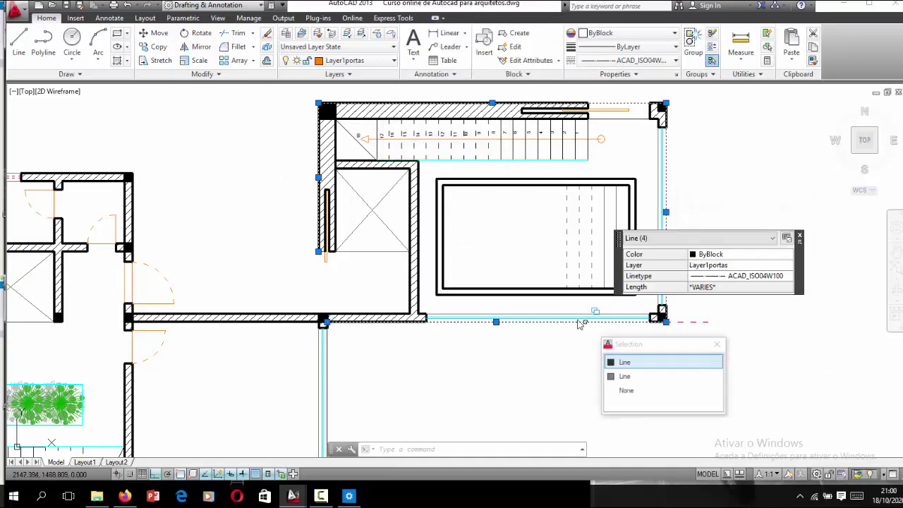
pyautogui.scroll(-3, 424, 345)
pyautogui.scroll(3, 373, 362)
pyautogui.scroll(3, 346, 318)
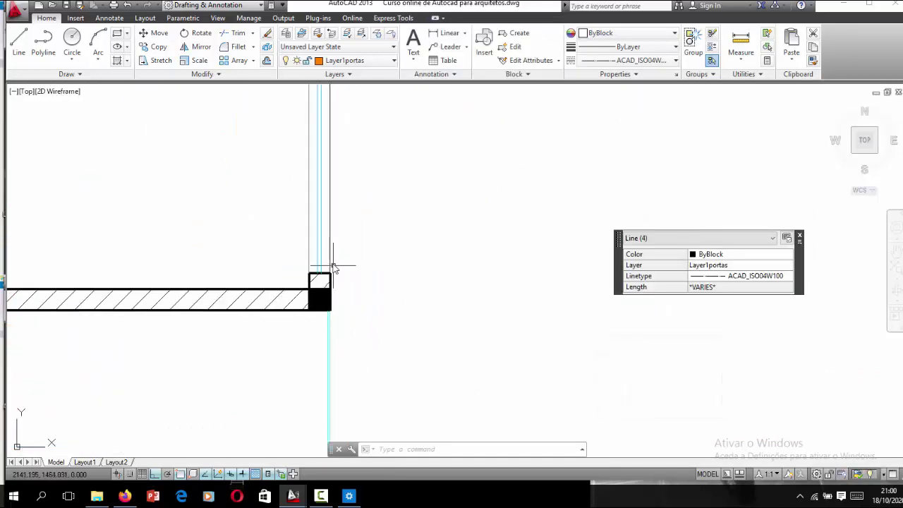
pyautogui.click(330, 261)
pyautogui.click(298, 318)
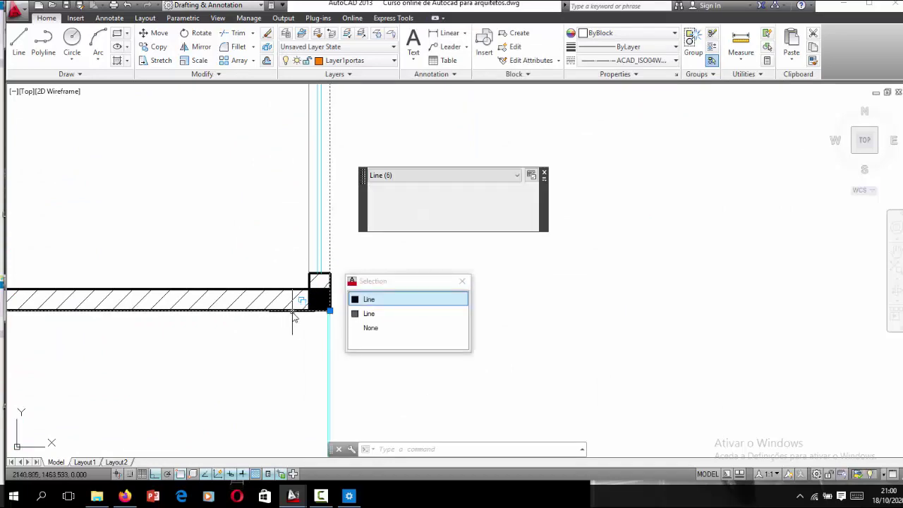
pyautogui.scroll(-2, 554, 192)
pyautogui.scroll(-2, 397, 363)
pyautogui.scroll(3, 291, 256)
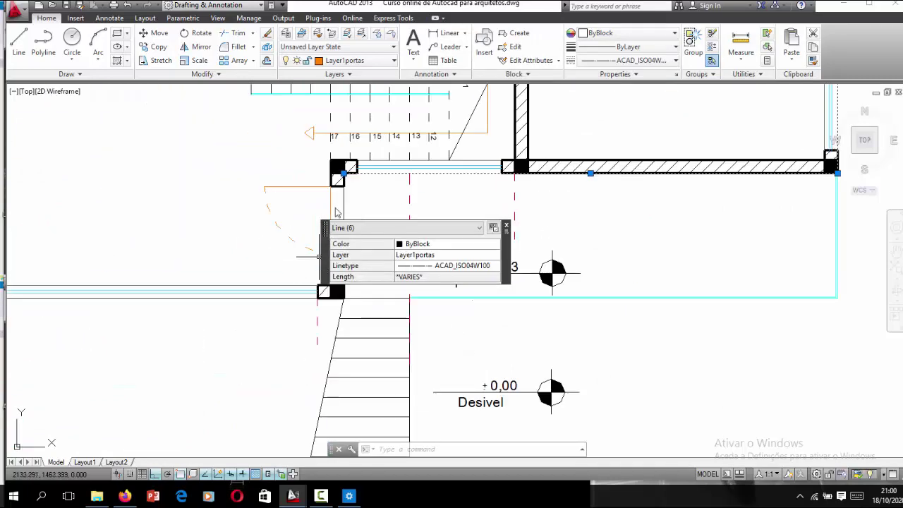
pyautogui.click(330, 260)
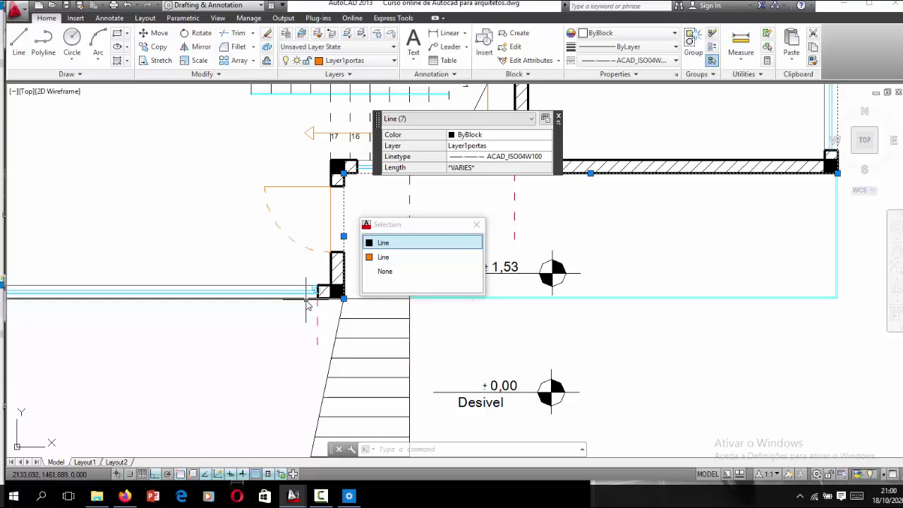
pyautogui.click(306, 302)
pyautogui.scroll(-3, 314, 243)
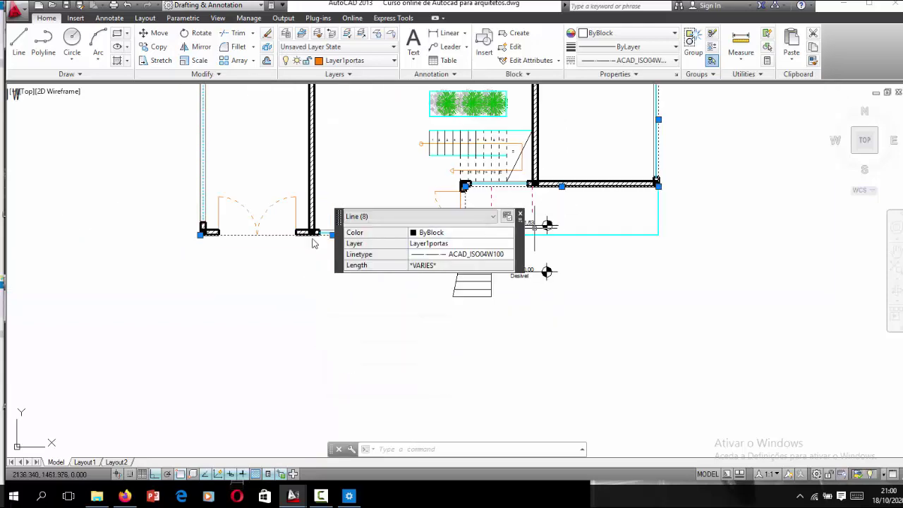
pyautogui.scroll(2, 203, 210)
# Step: Add the left, top-left and corner outer wall lines near the left doors to the selection
pyautogui.keyDown('shift'); pyautogui.click(199, 204); pyautogui.keyUp('shift')
pyautogui.scroll(-3, 318, 365)
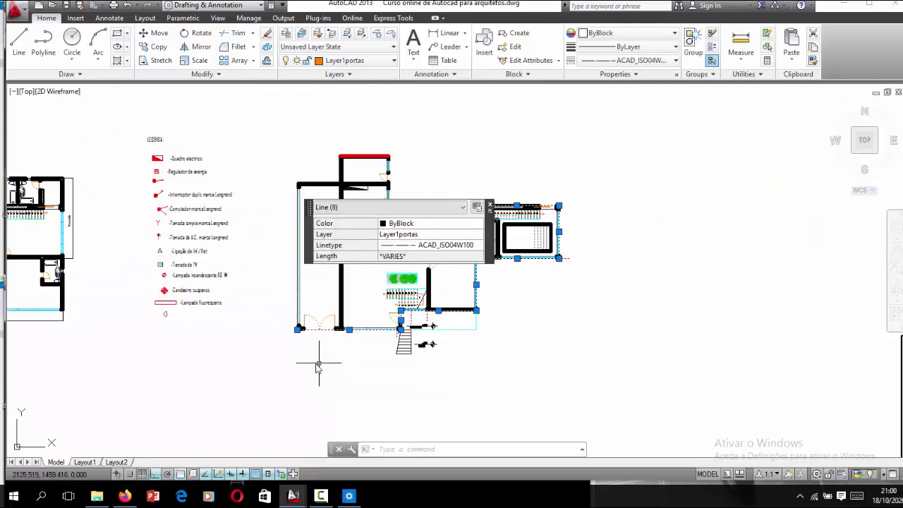
pyautogui.scroll(3, 271, 189)
pyautogui.scroll(2, 283, 191)
pyautogui.scroll(-3, 343, 184)
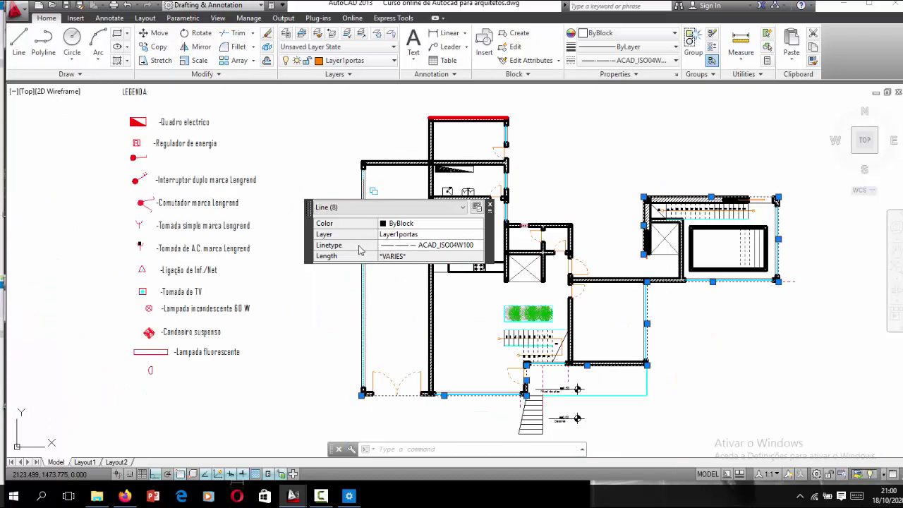
pyautogui.scroll(3, 352, 169)
pyautogui.scroll(3, 384, 172)
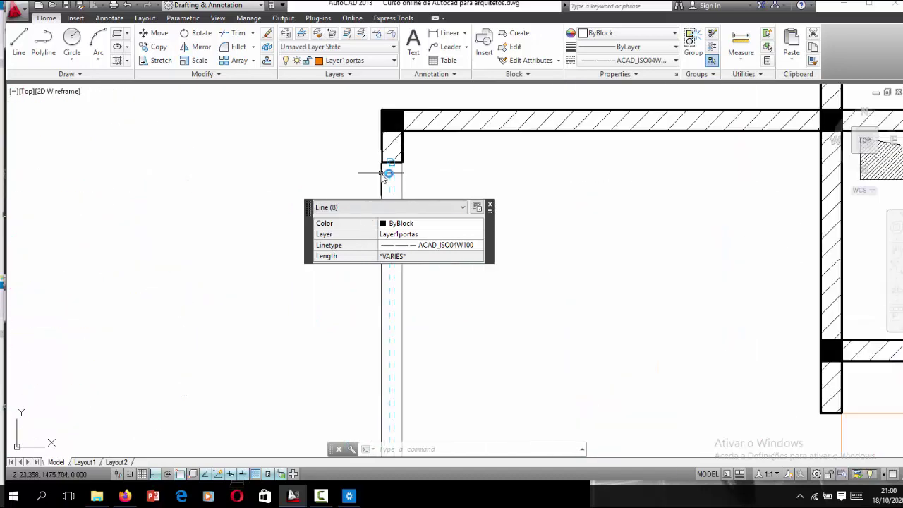
pyautogui.click(385, 173)
pyautogui.scroll(-2, 312, 161)
pyautogui.scroll(-2, 338, 184)
pyautogui.scroll(-1, 374, 245)
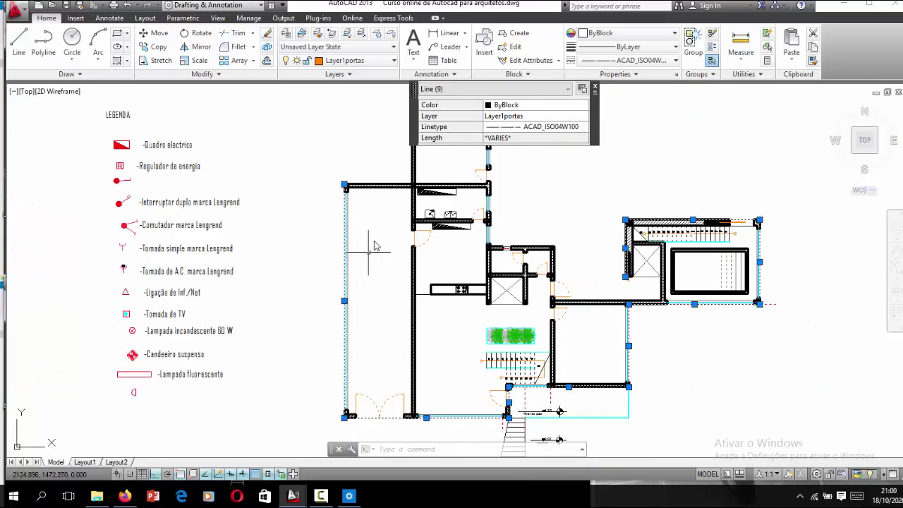
pyautogui.scroll(2, 385, 219)
pyautogui.scroll(2, 398, 184)
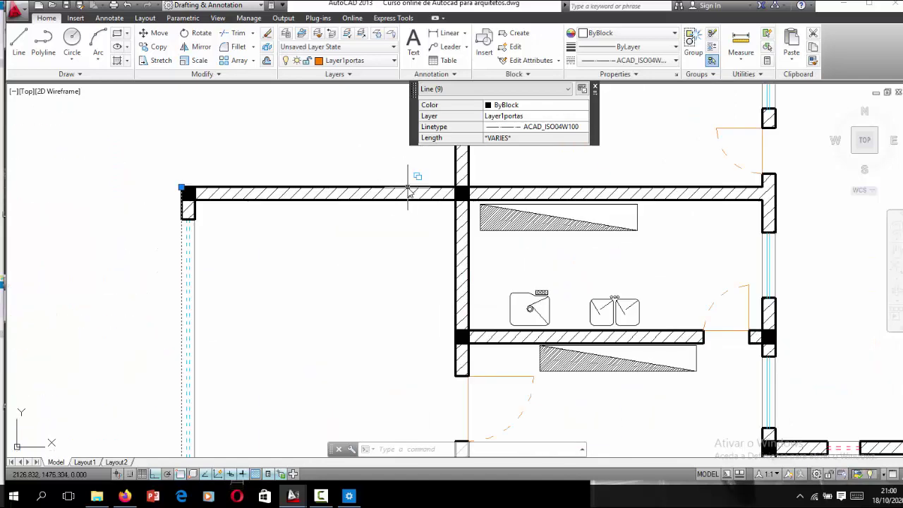
pyautogui.click(408, 190)
pyautogui.scroll(-2, 320, 280)
pyautogui.scroll(2, 374, 180)
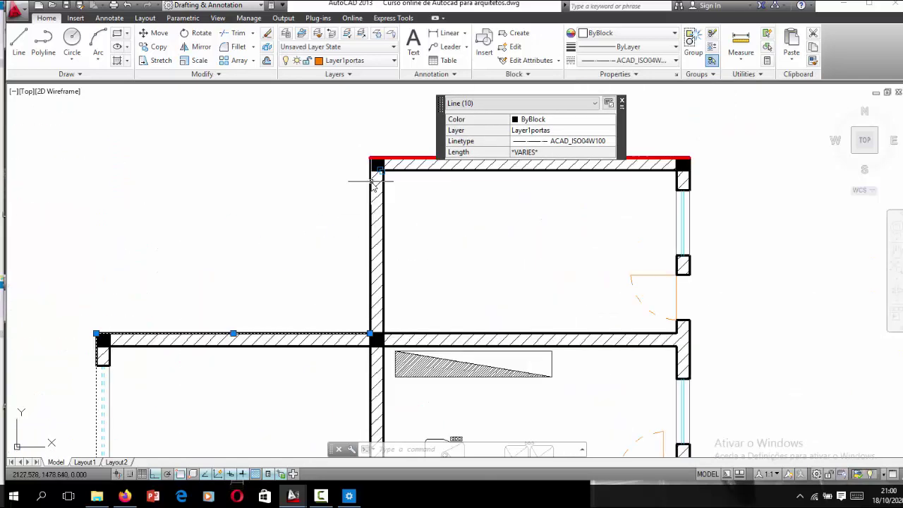
pyautogui.click(370, 182)
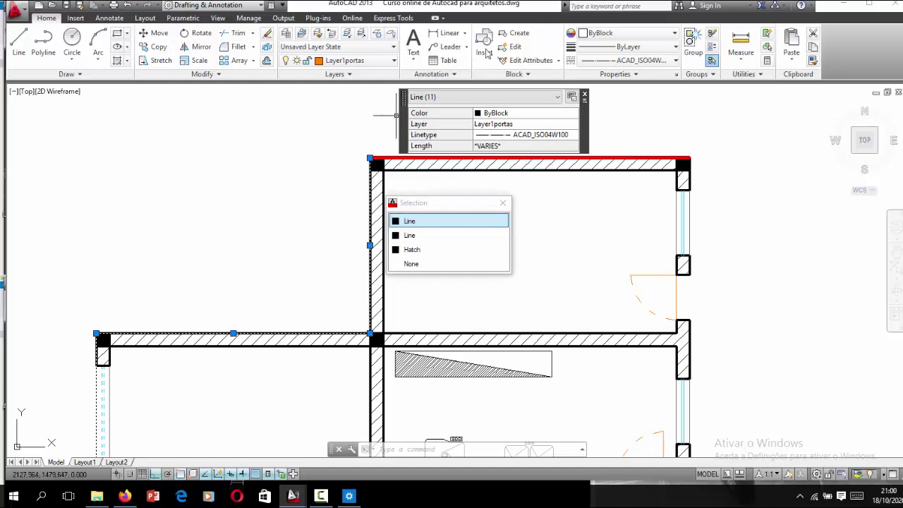
pyautogui.click(580, 33)
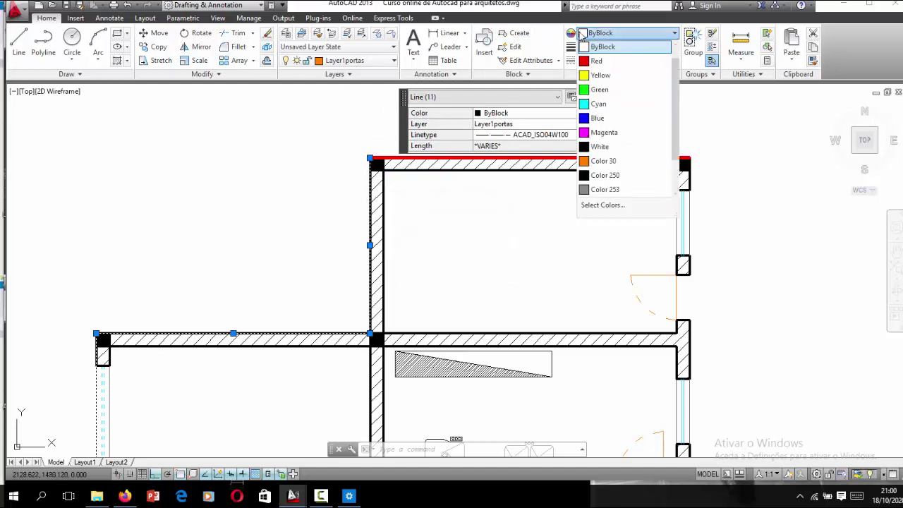
pyautogui.click(590, 61)
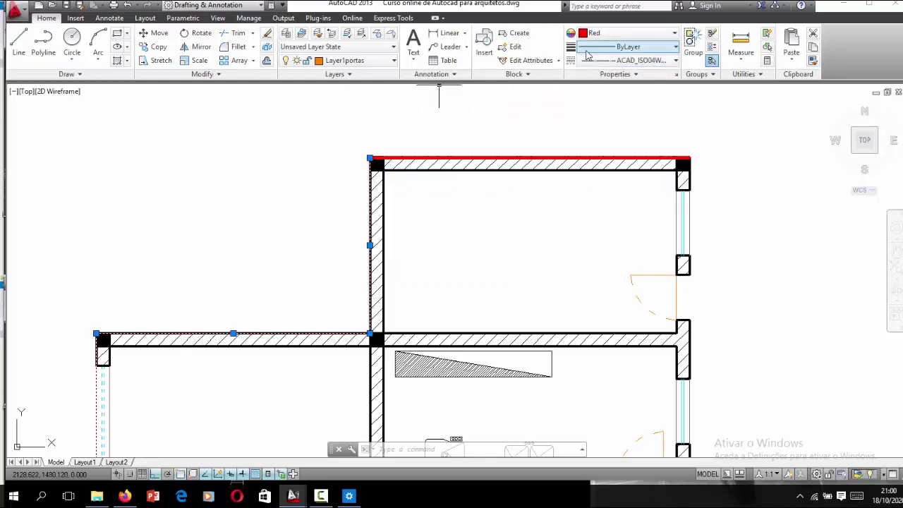
pyautogui.click(586, 47)
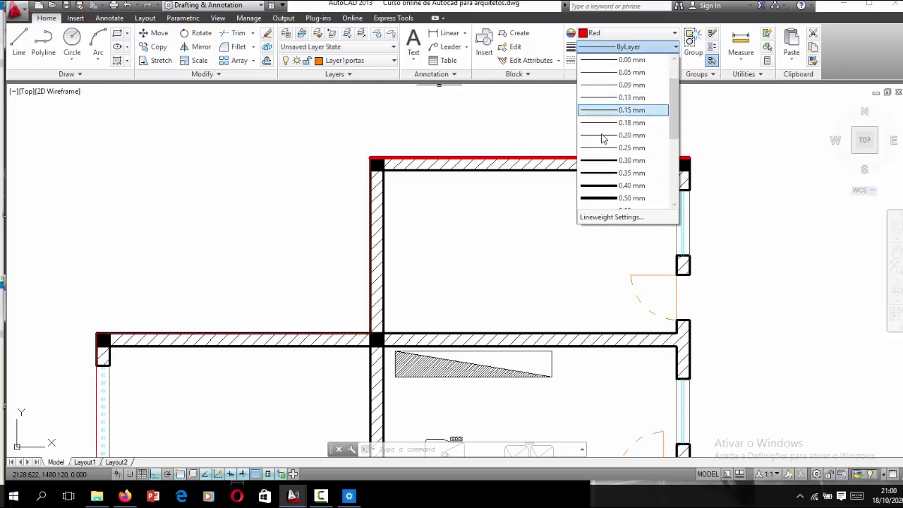
pyautogui.scroll(-2, 605, 141)
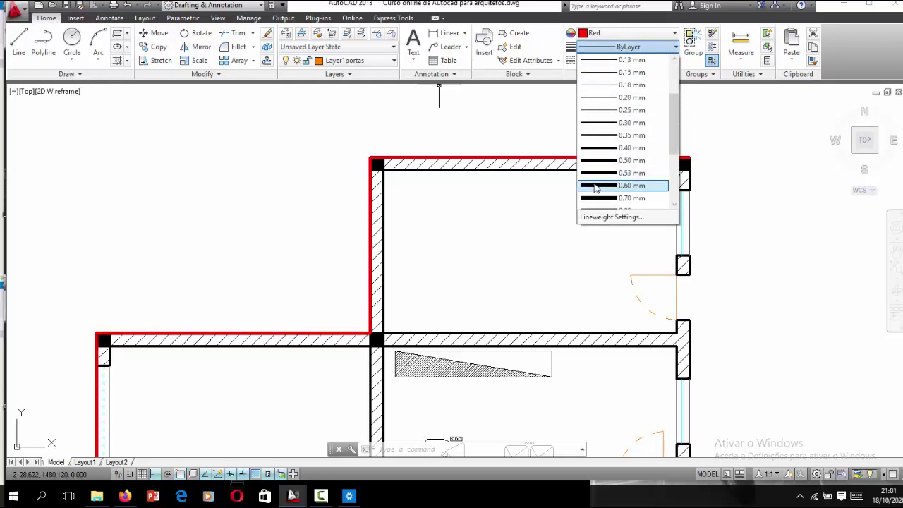
pyautogui.click(595, 185)
pyautogui.scroll(-2, 357, 157)
pyautogui.scroll(-3, 325, 198)
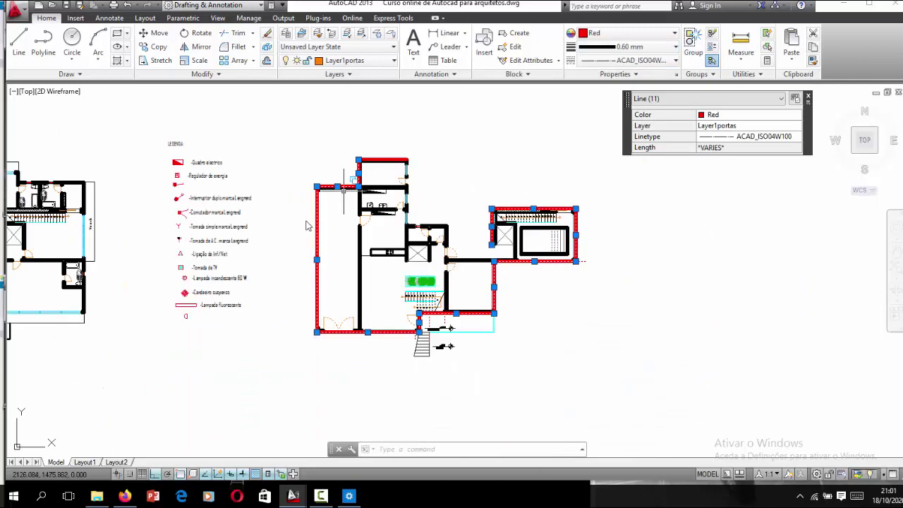
pyautogui.scroll(2, 300, 218)
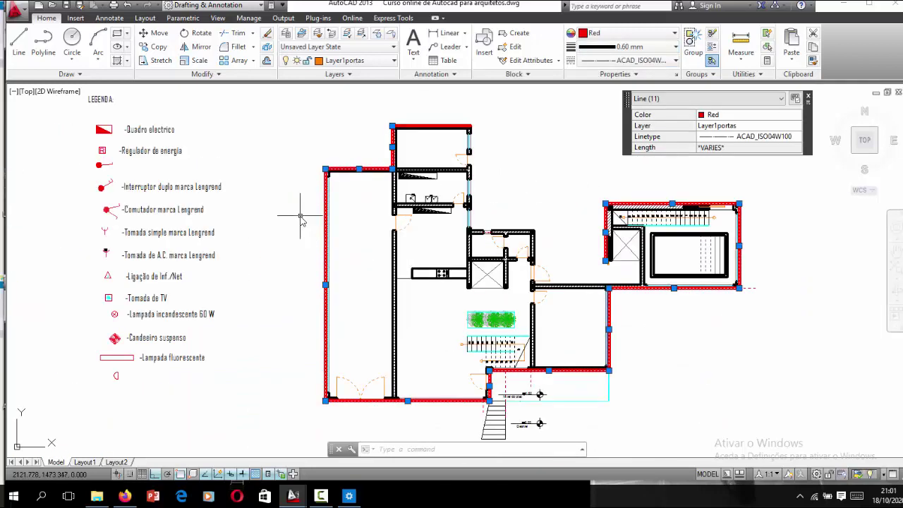
pyautogui.press('Escape')
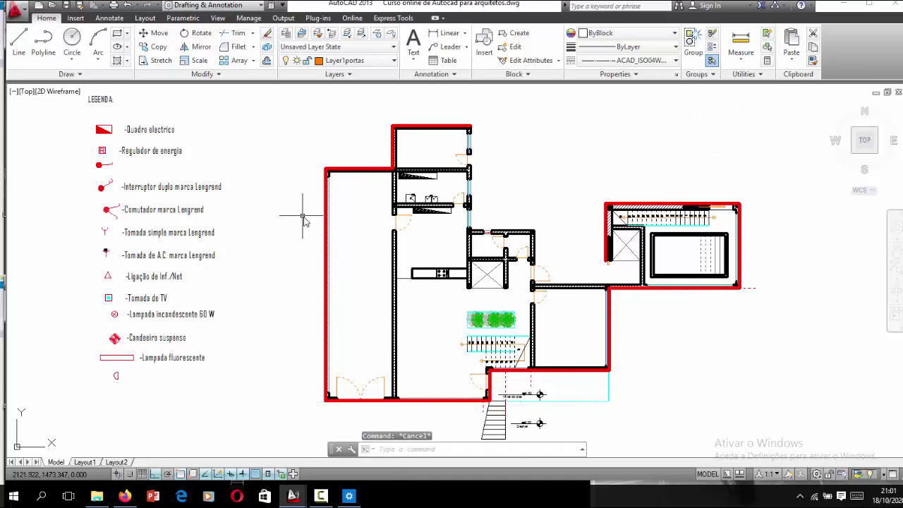
pyautogui.scroll(2, 384, 259)
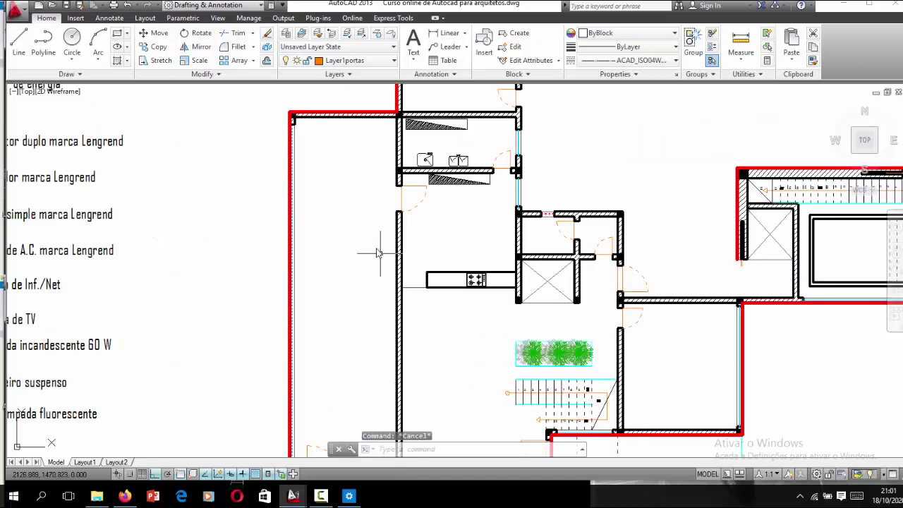
pyautogui.scroll(-2, 376, 251)
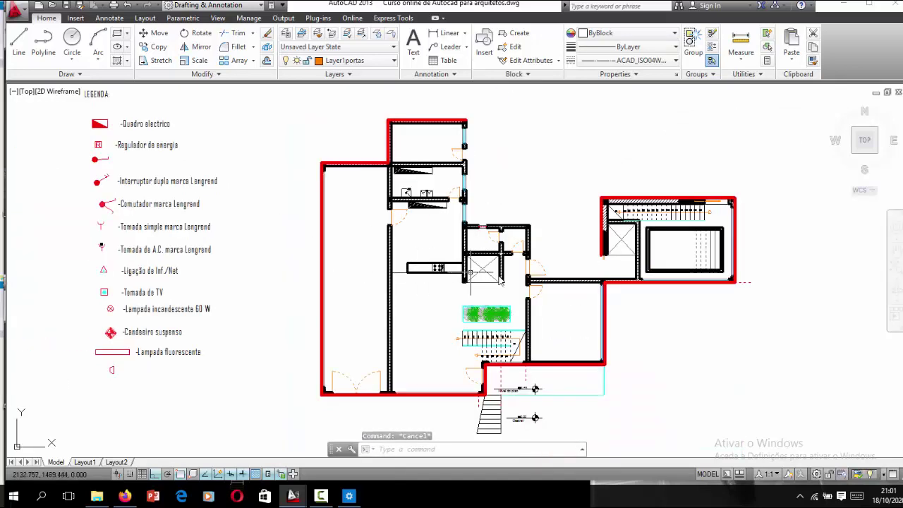
pyautogui.scroll(2, 613, 264)
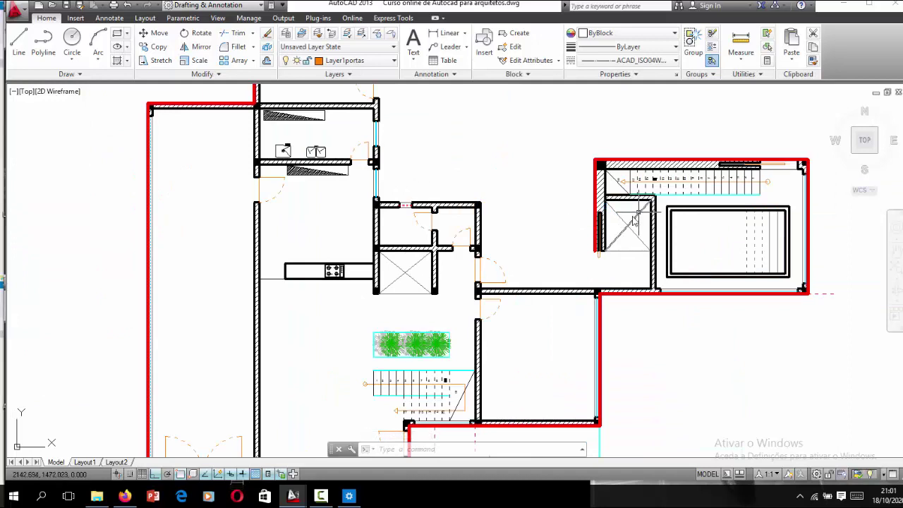
pyautogui.scroll(-2, 470, 234)
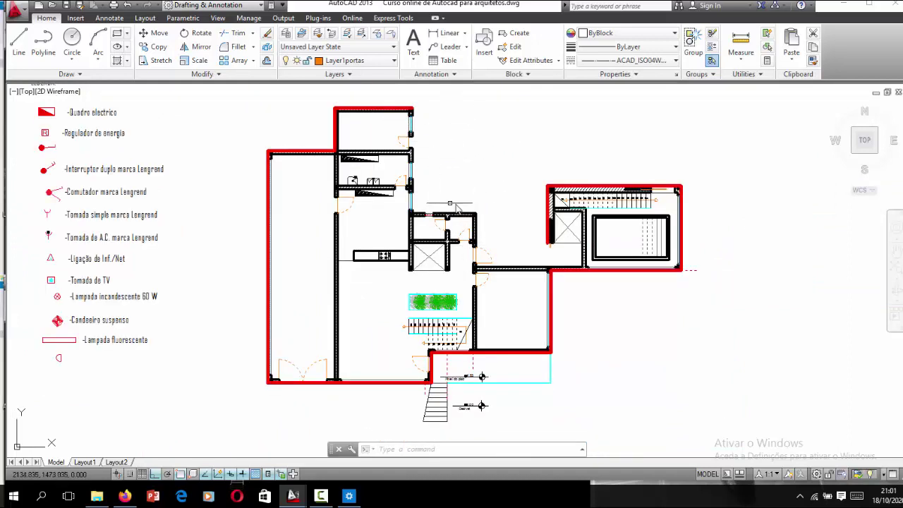
pyautogui.scroll(2, 430, 131)
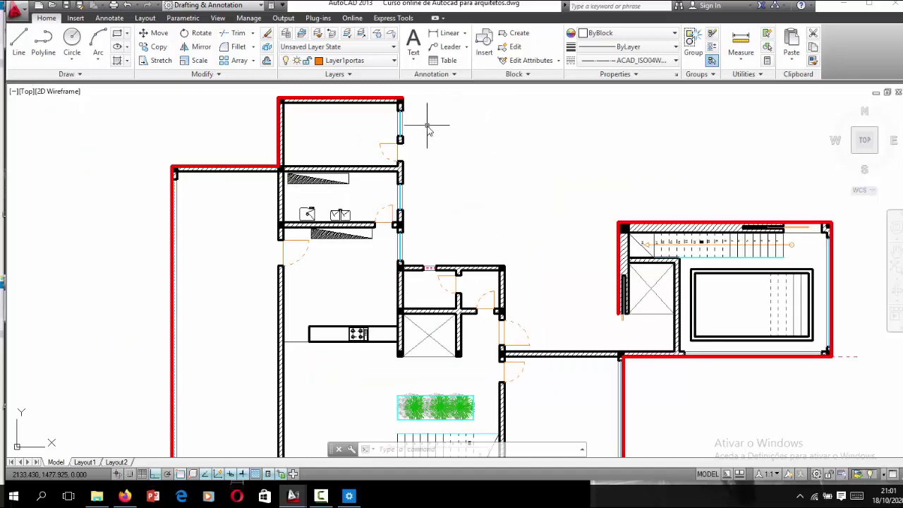
pyautogui.write('l')
# Step: Start a line at the top room's window, running through the wall corners to the opening
pyautogui.press('Return')
pyautogui.click(400, 100)
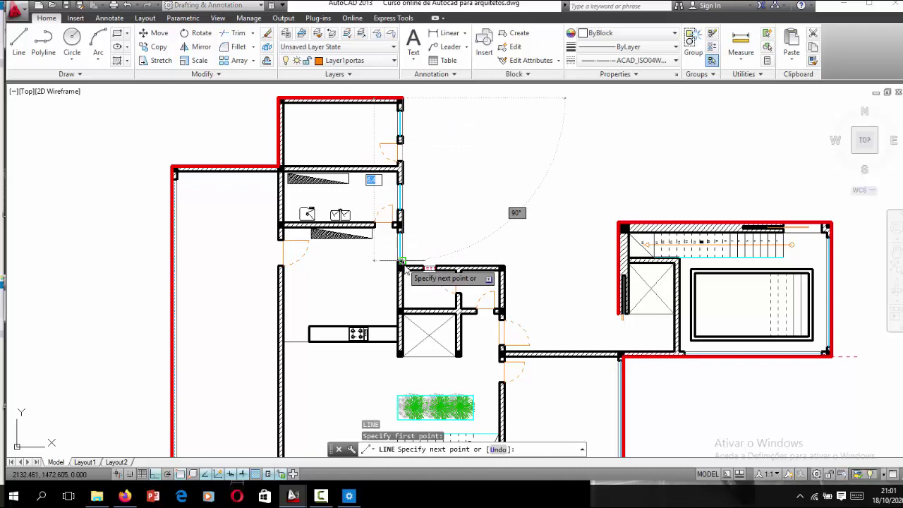
pyautogui.scroll(4, 406, 267)
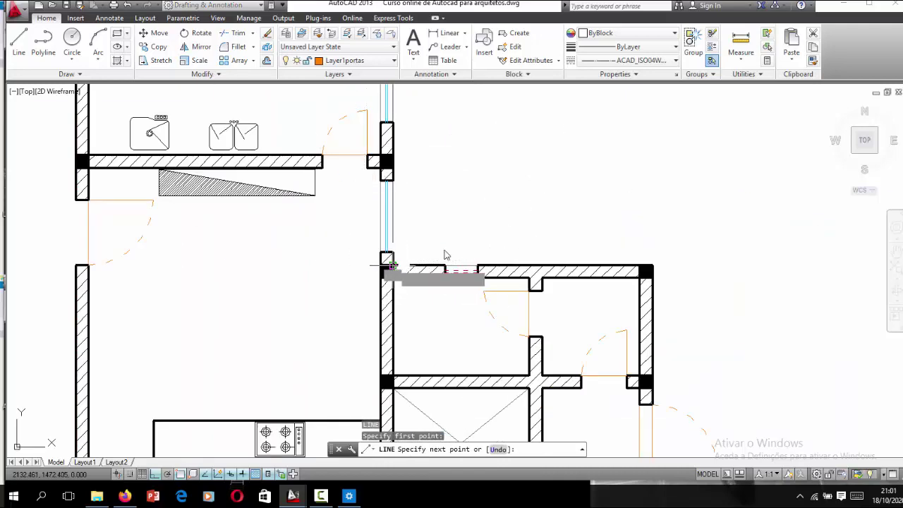
pyautogui.click(392, 266)
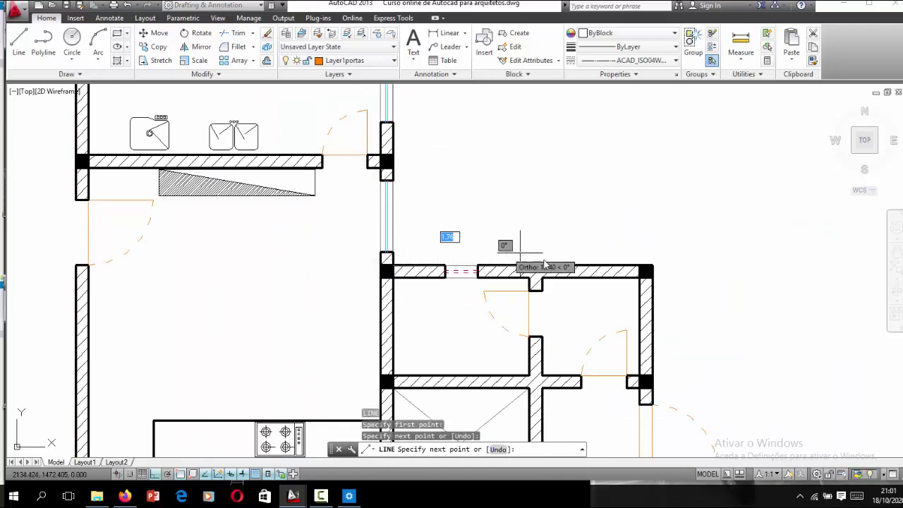
pyautogui.click(642, 269)
pyautogui.scroll(-3, 625, 257)
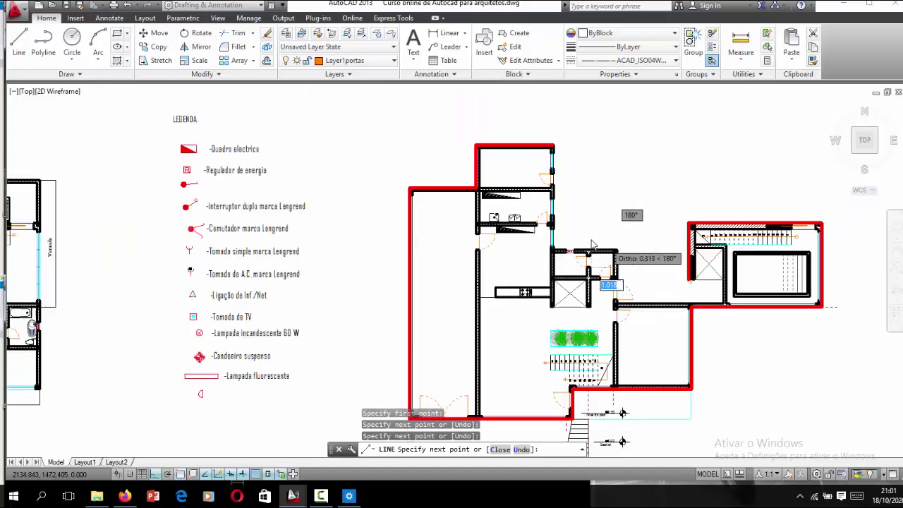
pyautogui.scroll(3, 621, 309)
pyautogui.scroll(3, 617, 307)
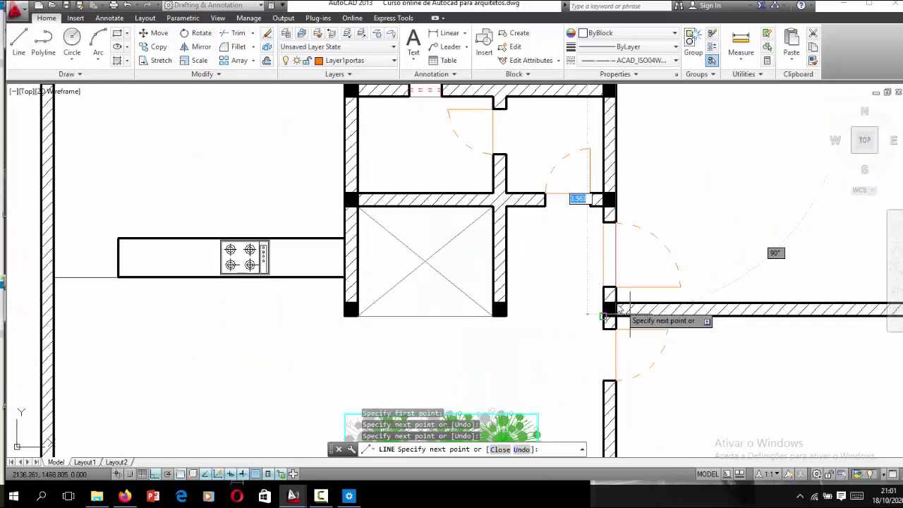
pyautogui.click(616, 303)
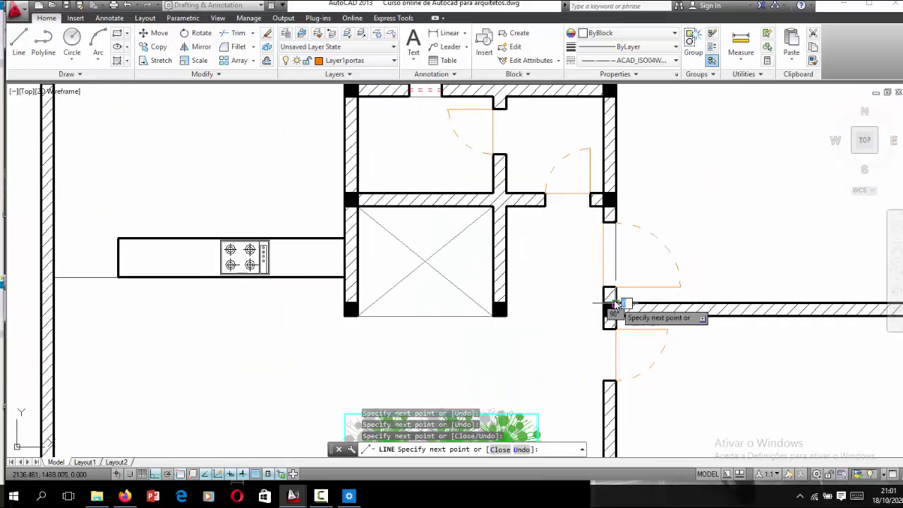
# Step: Continue the line up the right wall to the stair-room wall endpoint, then select the door-jamb line
pyautogui.scroll(-3, 616, 303)
pyautogui.scroll(2, 659, 310)
pyautogui.scroll(2, 692, 289)
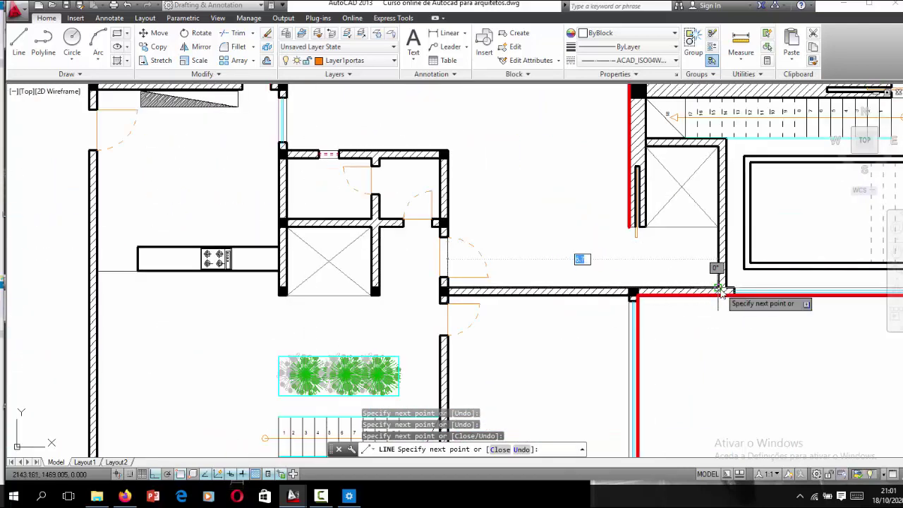
pyautogui.click(718, 289)
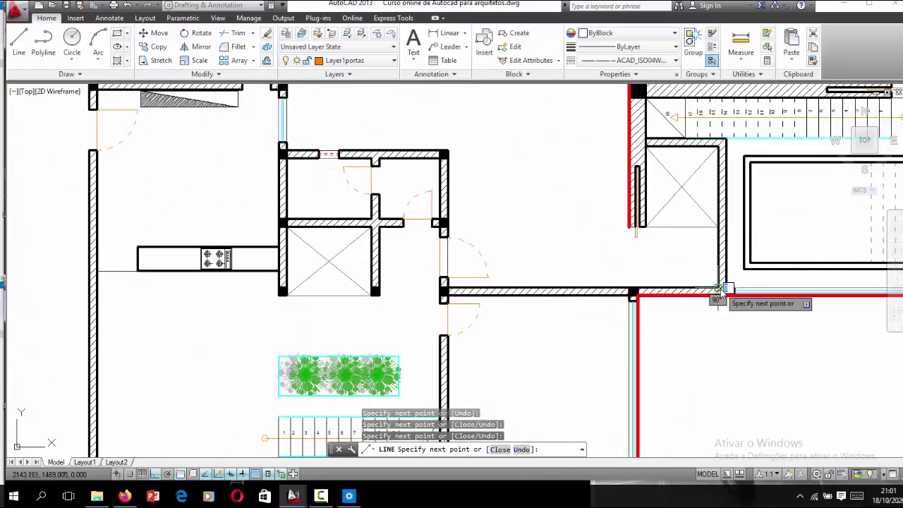
pyautogui.click(718, 145)
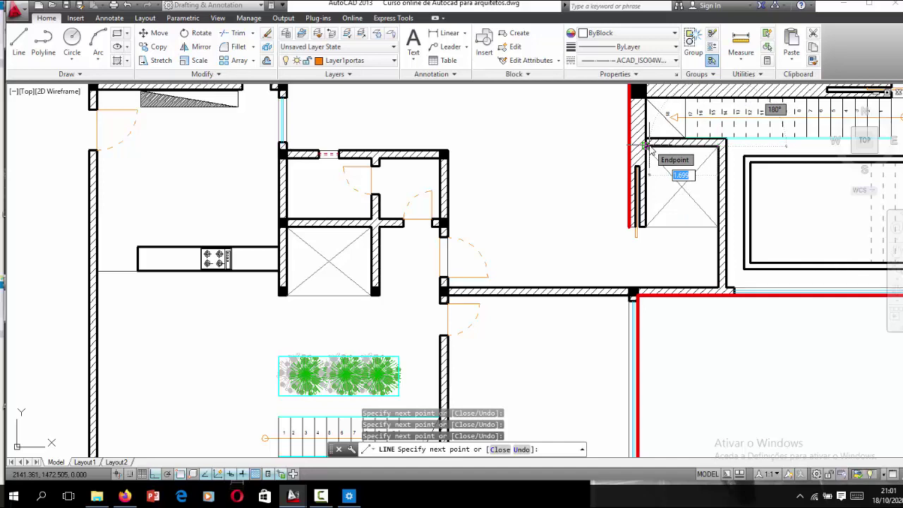
pyautogui.click(646, 145)
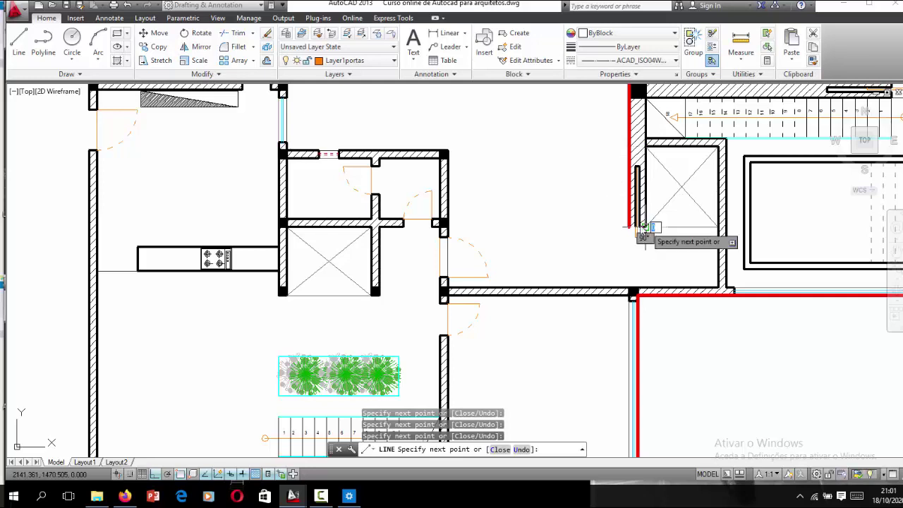
pyautogui.scroll(2, 643, 229)
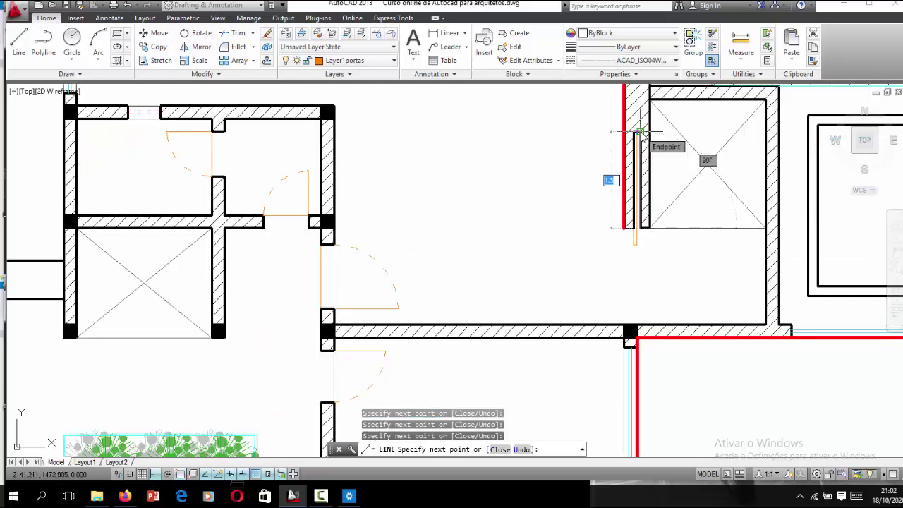
pyautogui.click(638, 133)
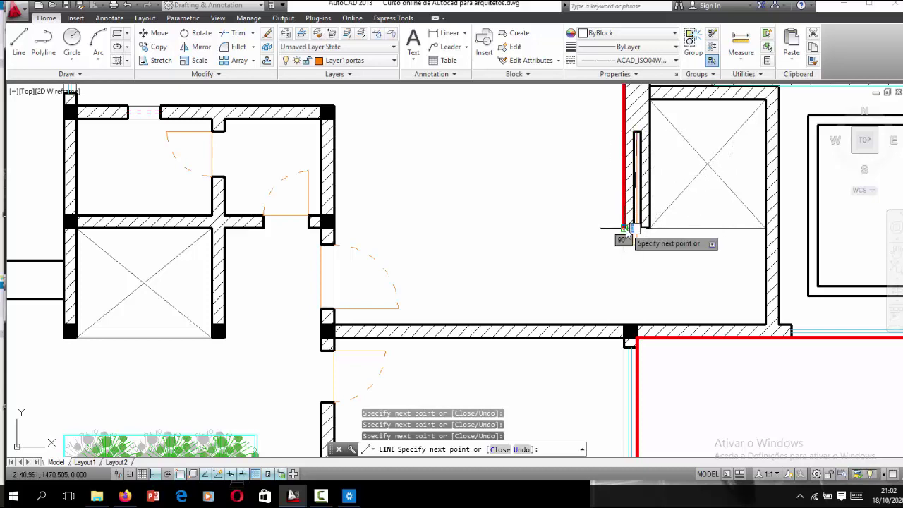
pyautogui.press('Return')
pyautogui.scroll(2, 624, 132)
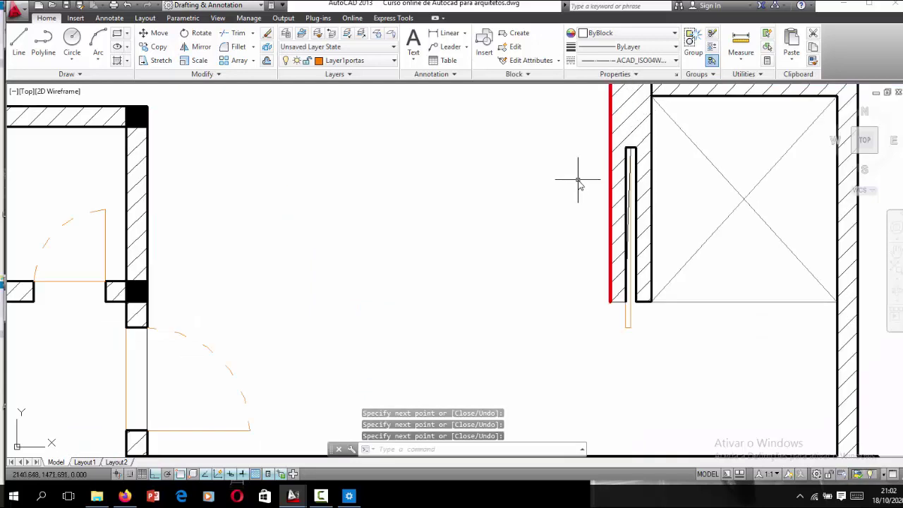
pyautogui.click(634, 146)
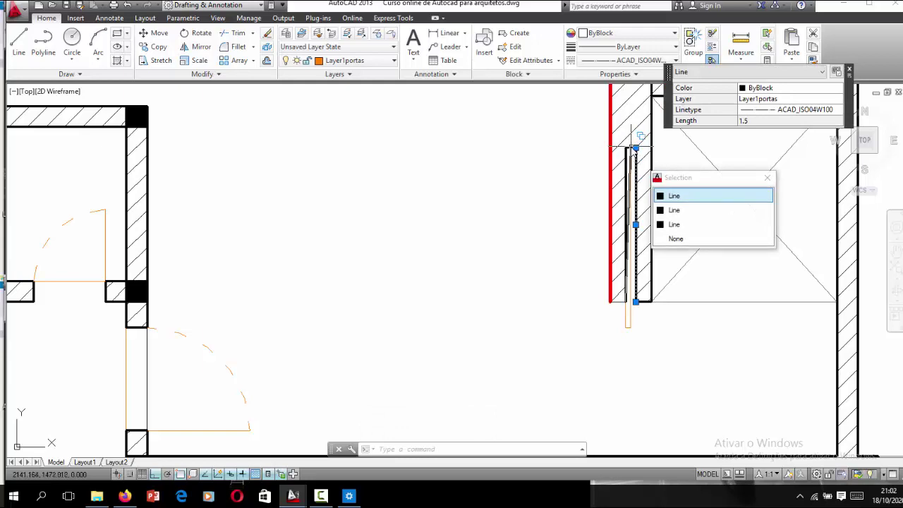
pyautogui.click(625, 148)
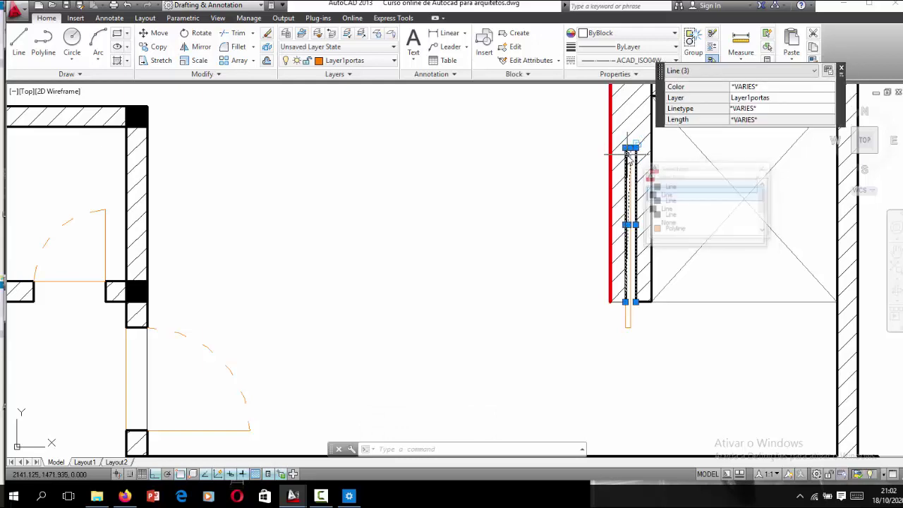
pyautogui.click(618, 303)
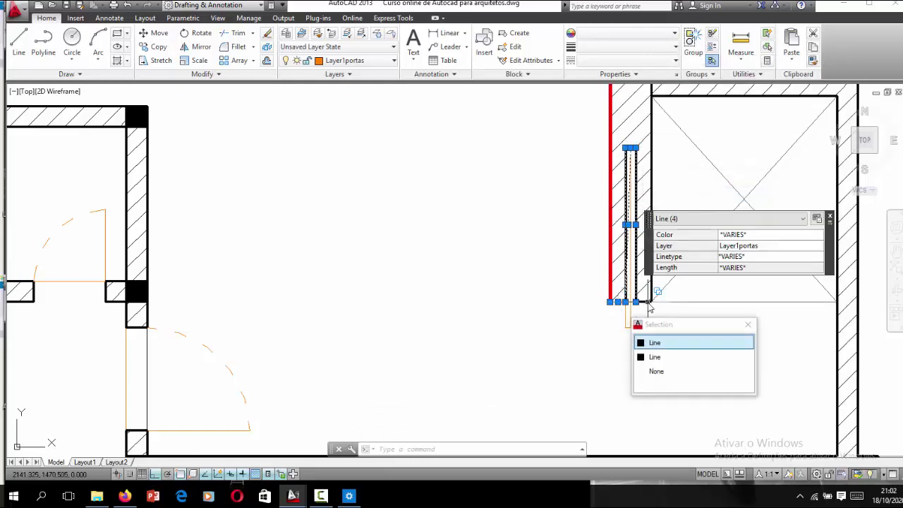
pyautogui.click(650, 304)
pyautogui.click(656, 290)
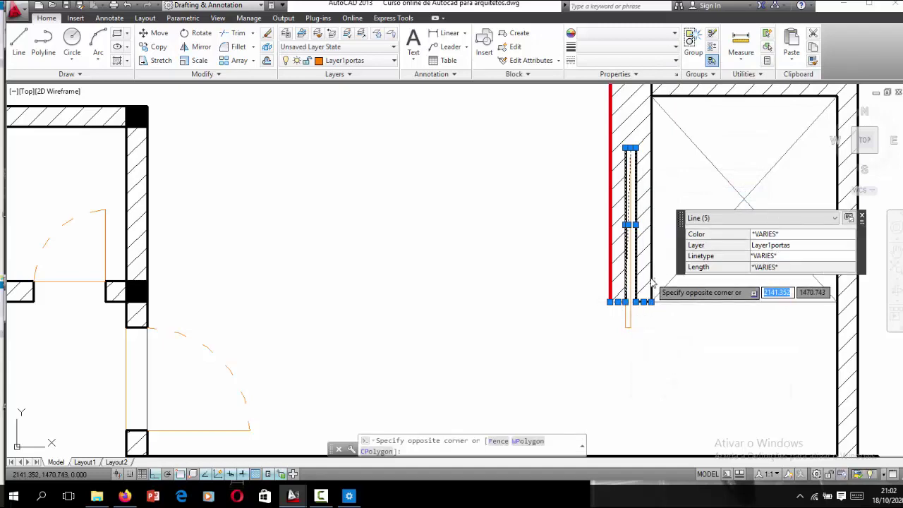
pyautogui.click(648, 277)
pyautogui.scroll(-2, 469, 220)
pyautogui.scroll(-1, 471, 217)
pyautogui.scroll(2, 536, 196)
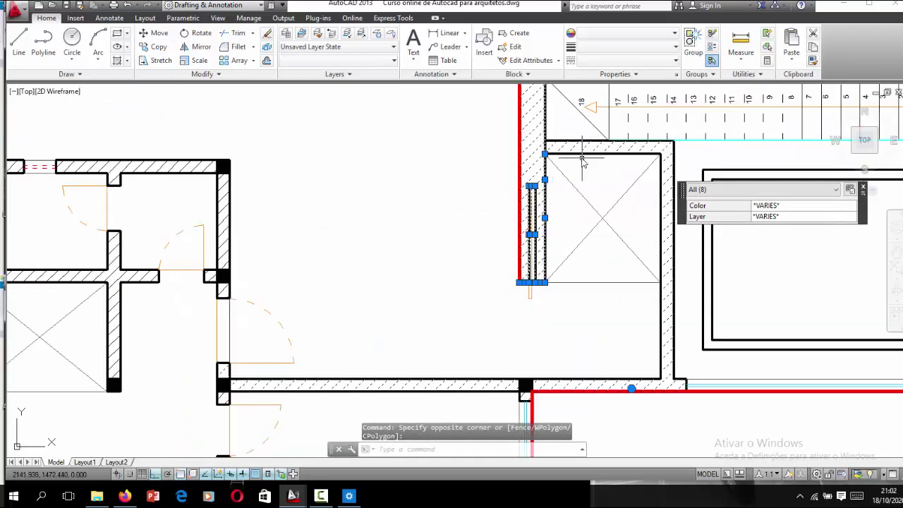
pyautogui.scroll(-2, 543, 213)
pyautogui.scroll(3, 568, 177)
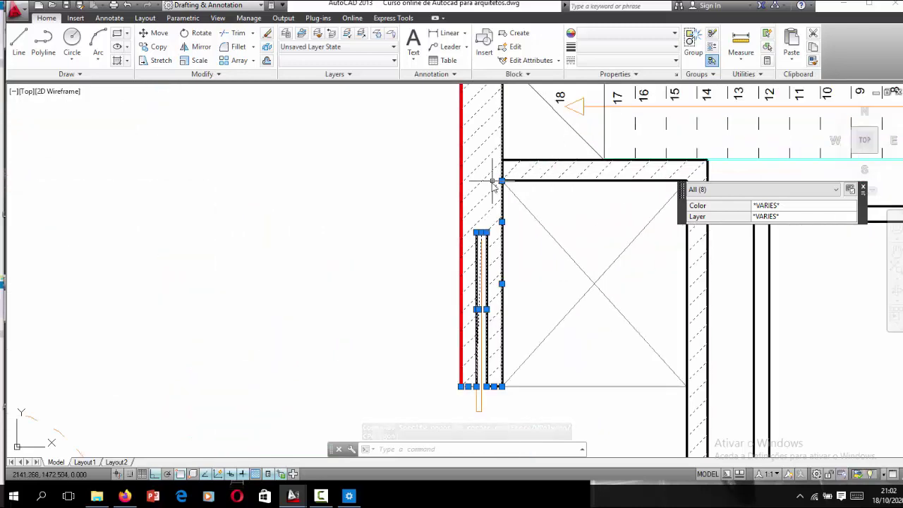
pyautogui.scroll(-2, 485, 213)
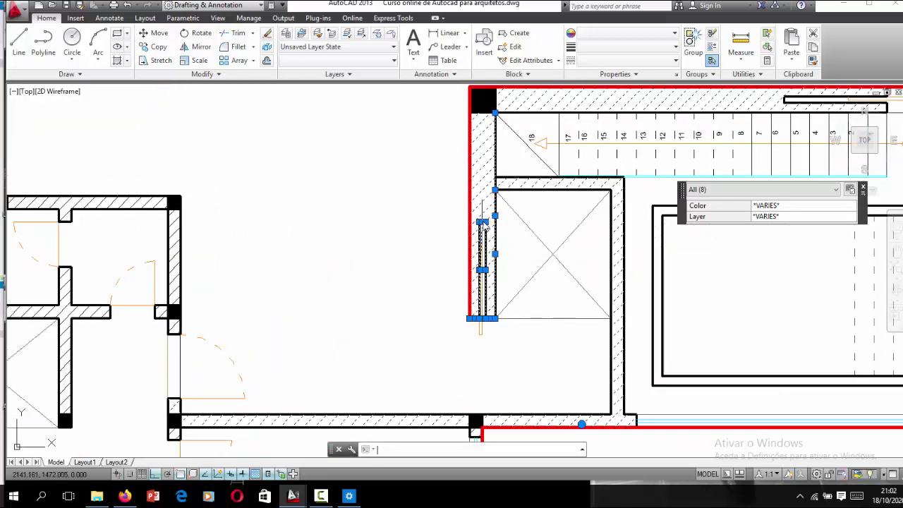
pyautogui.press('Escape')
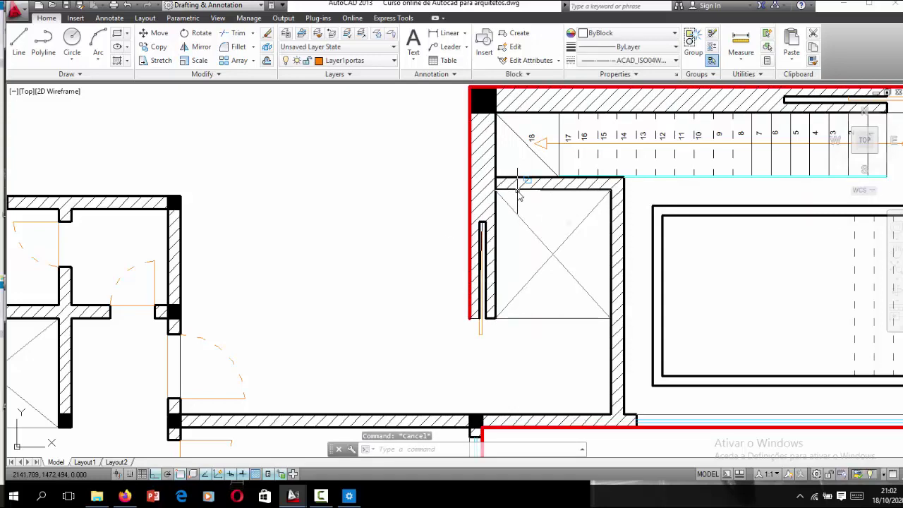
pyautogui.scroll(-5, 525, 240)
# Step: Select the eight wall lines of the central rooms and the room beside the stairs
pyautogui.scroll(-1, 423, 240)
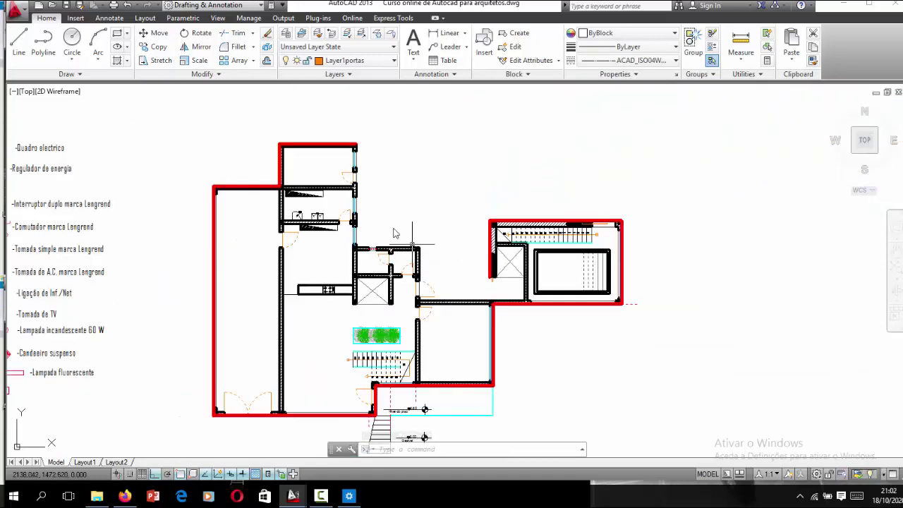
pyautogui.scroll(4, 336, 177)
pyautogui.click(391, 187)
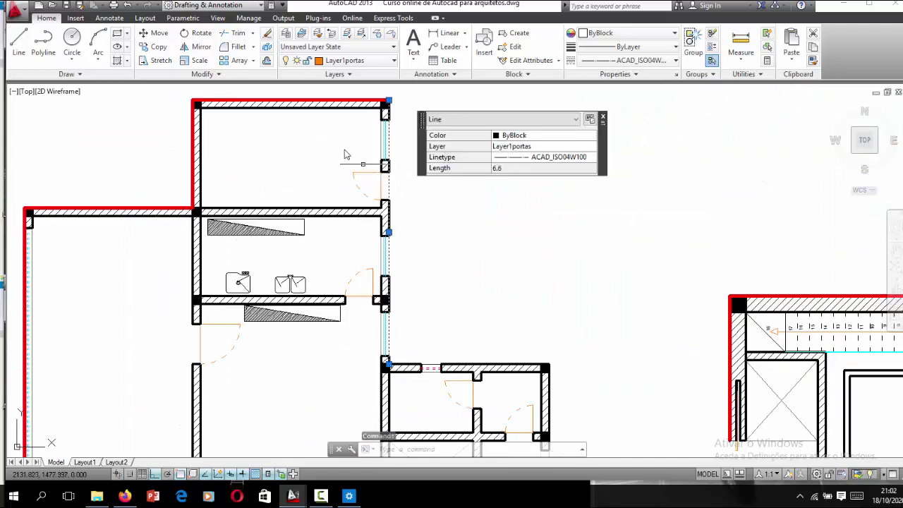
pyautogui.scroll(-2, 374, 282)
pyautogui.scroll(4, 374, 282)
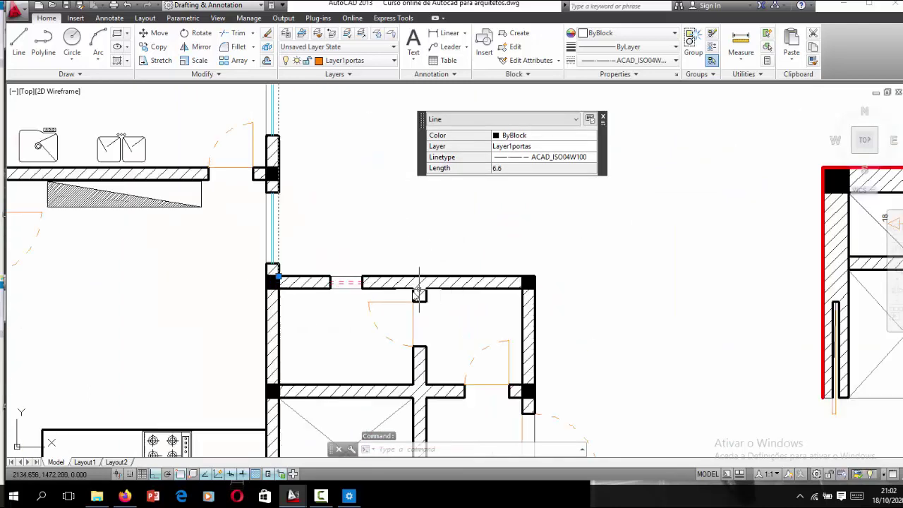
pyautogui.click(352, 280)
pyautogui.scroll(-2, 353, 282)
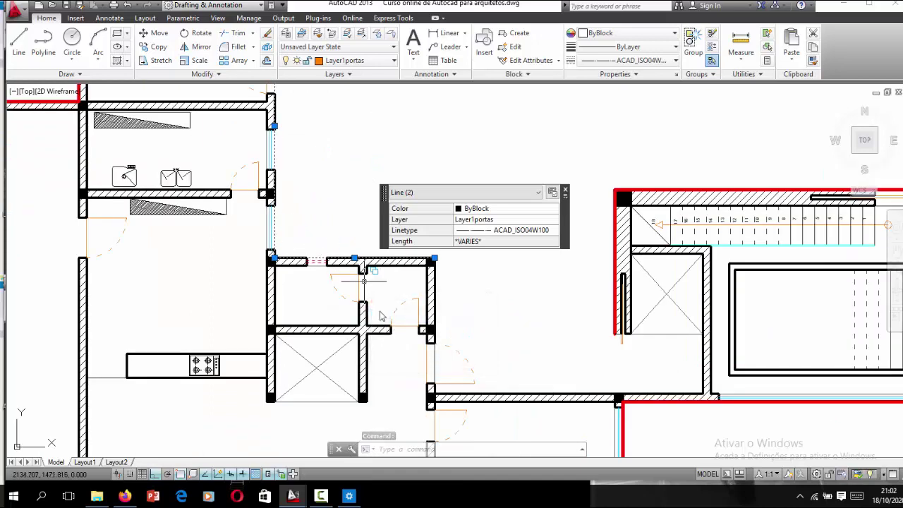
pyautogui.click(433, 374)
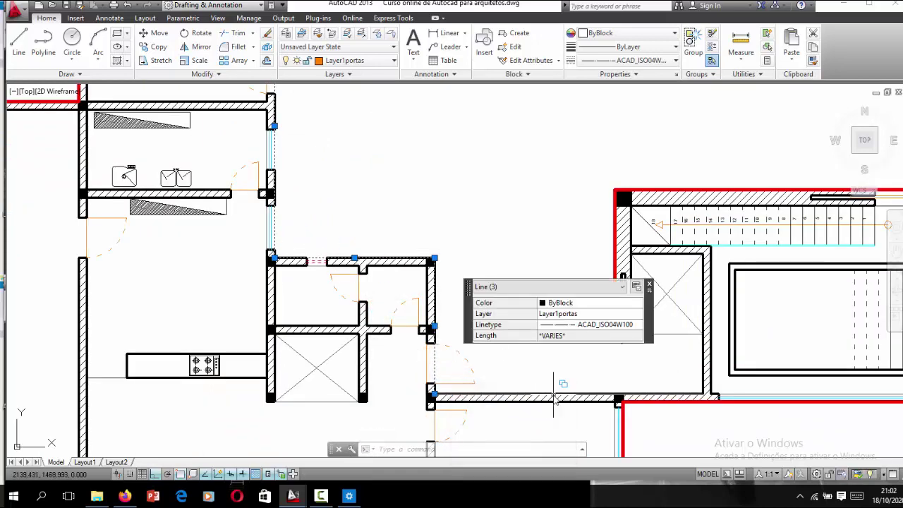
pyautogui.click(553, 396)
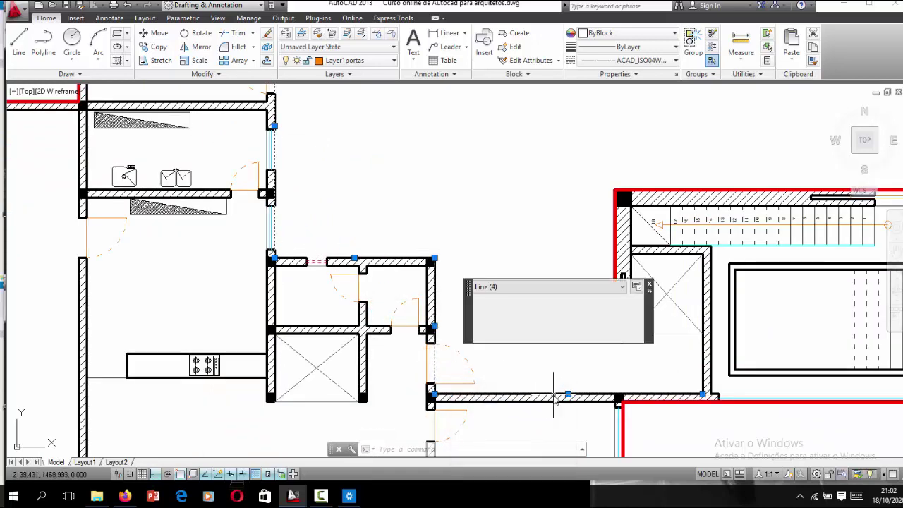
pyautogui.click(698, 268)
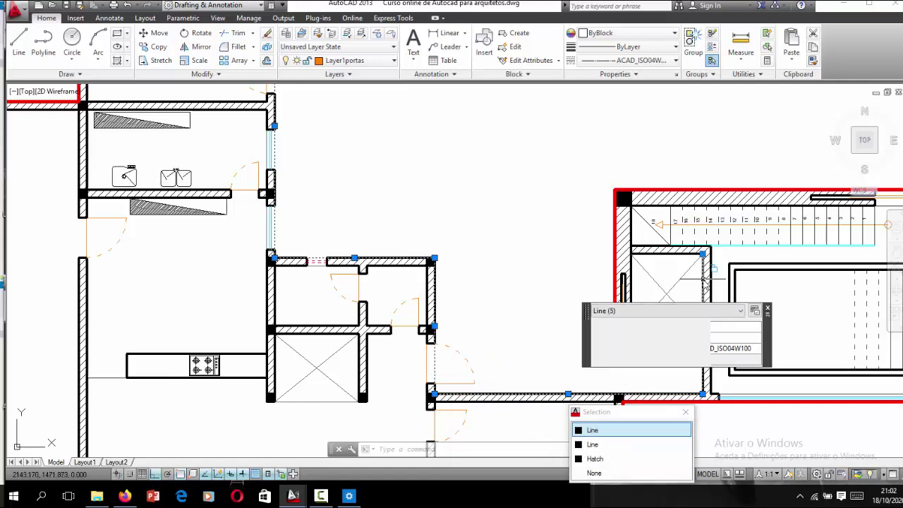
pyautogui.click(659, 252)
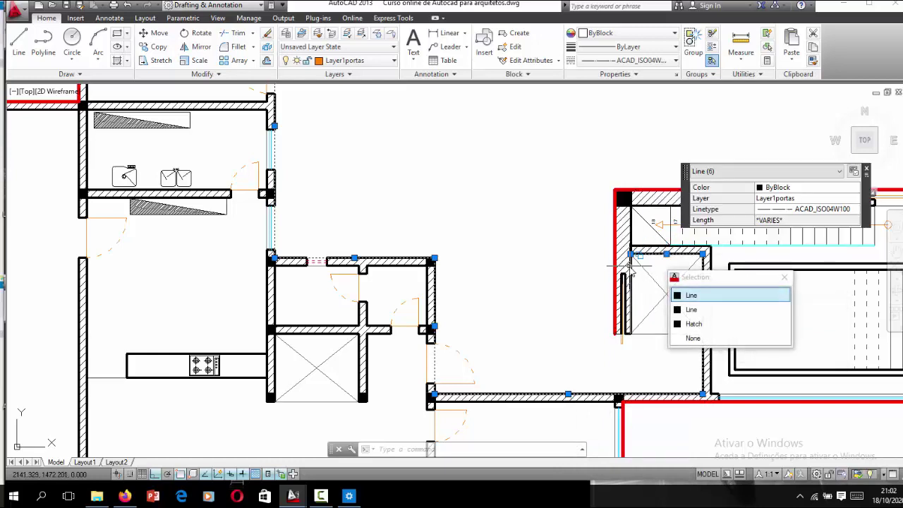
pyautogui.click(628, 268)
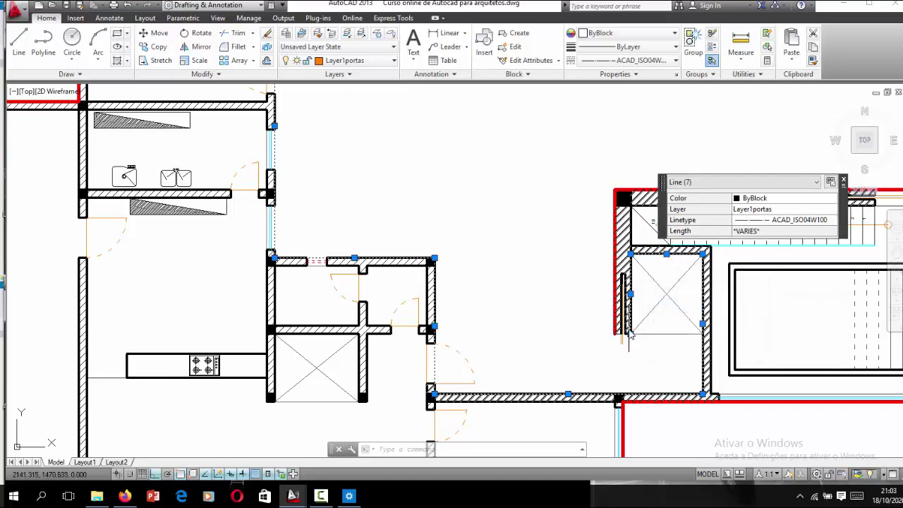
pyautogui.scroll(2, 631, 336)
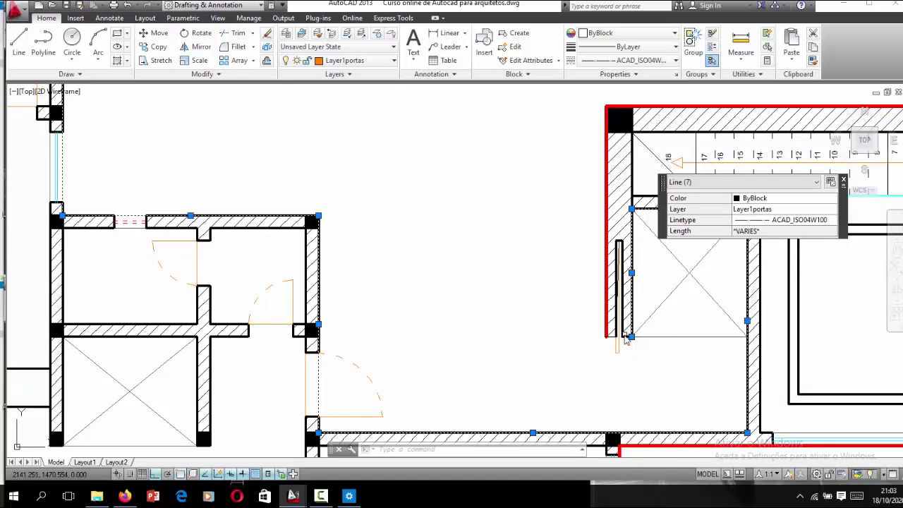
pyautogui.click(625, 337)
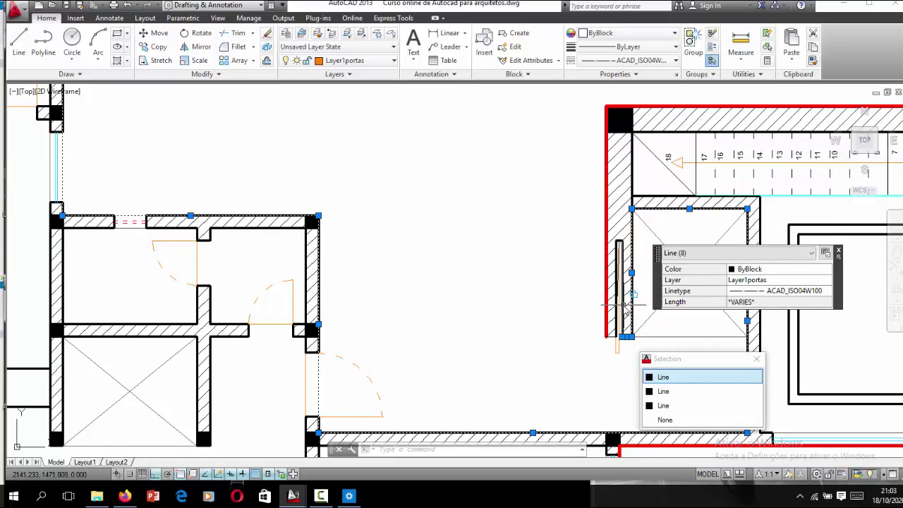
# Step: Make the selected wall lines red with a 0.60 mm lineweight
pyautogui.click(613, 33)
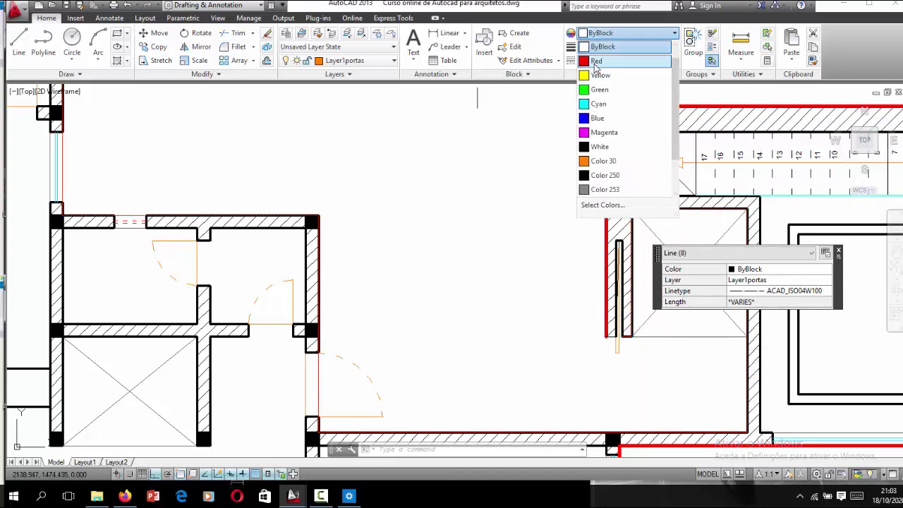
pyautogui.click(608, 62)
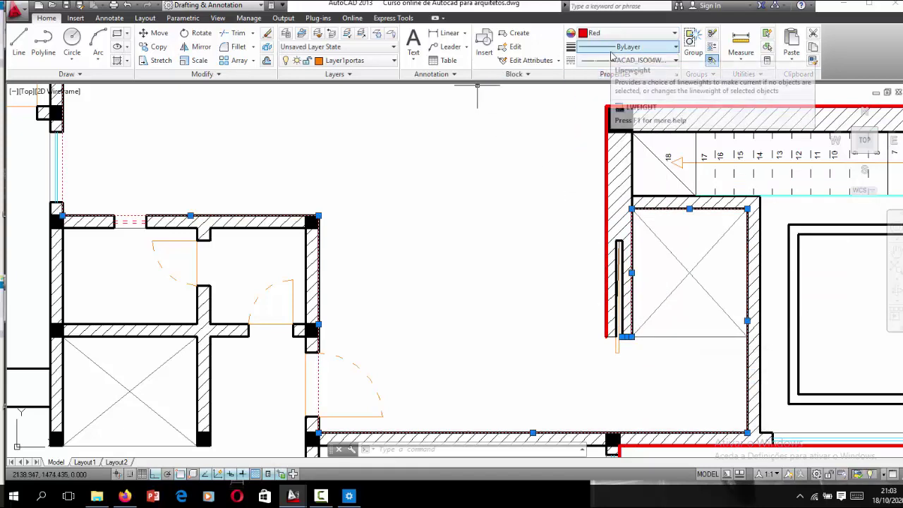
pyautogui.click(611, 49)
pyautogui.scroll(-2, 613, 134)
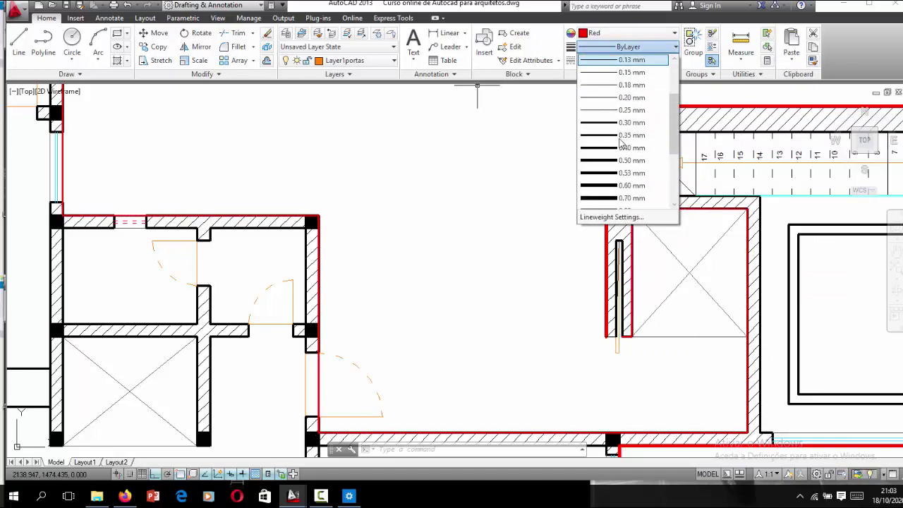
pyautogui.click(615, 185)
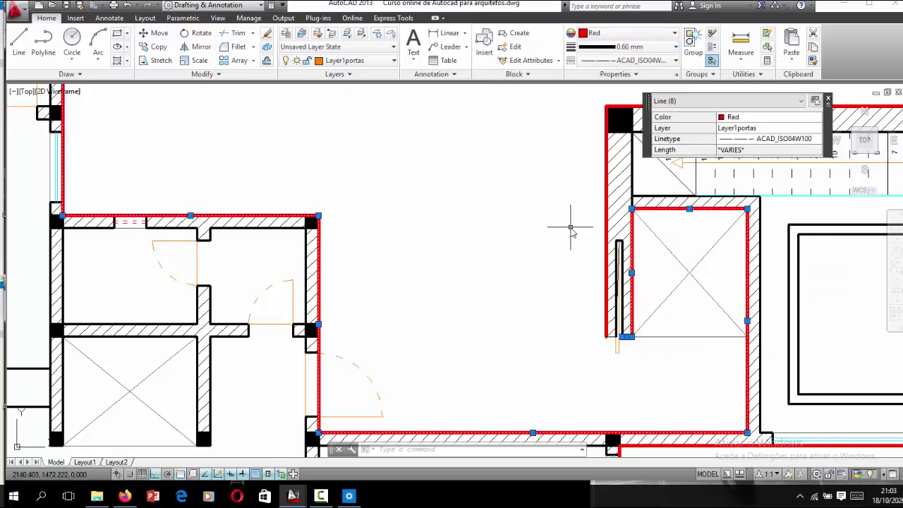
pyautogui.press('Escape')
pyautogui.scroll(-4, 567, 225)
pyautogui.scroll(4, 591, 265)
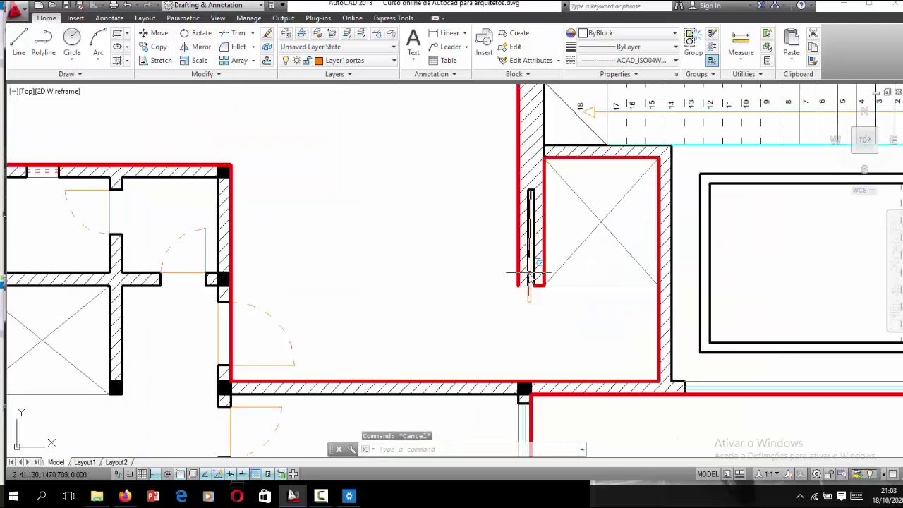
# Step: Zoom to the door jamb and pick the first short wall line beside the opening
pyautogui.scroll(2, 531, 277)
pyautogui.scroll(2, 534, 282)
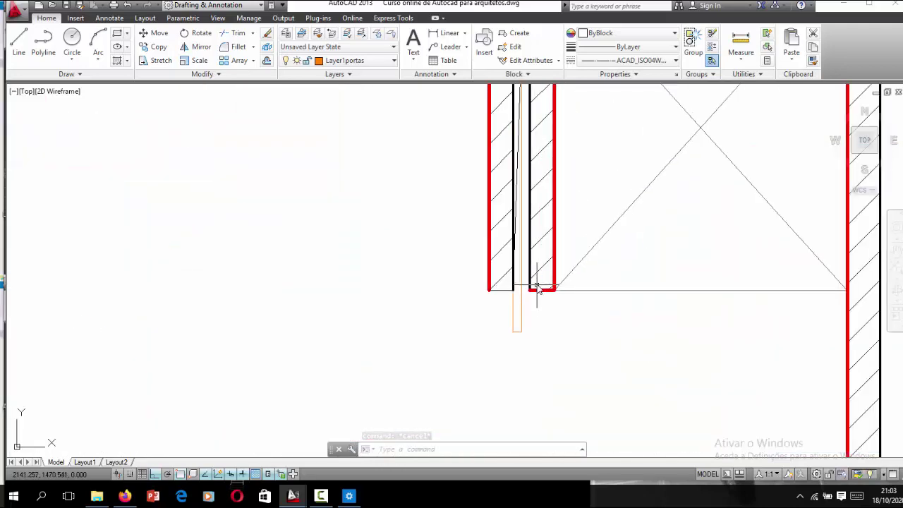
pyautogui.click(530, 275)
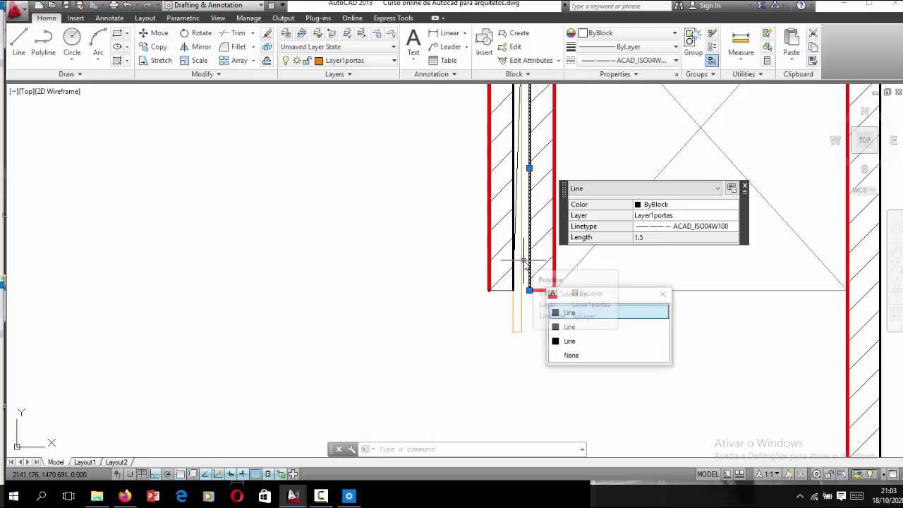
pyautogui.moveTo(608, 312)
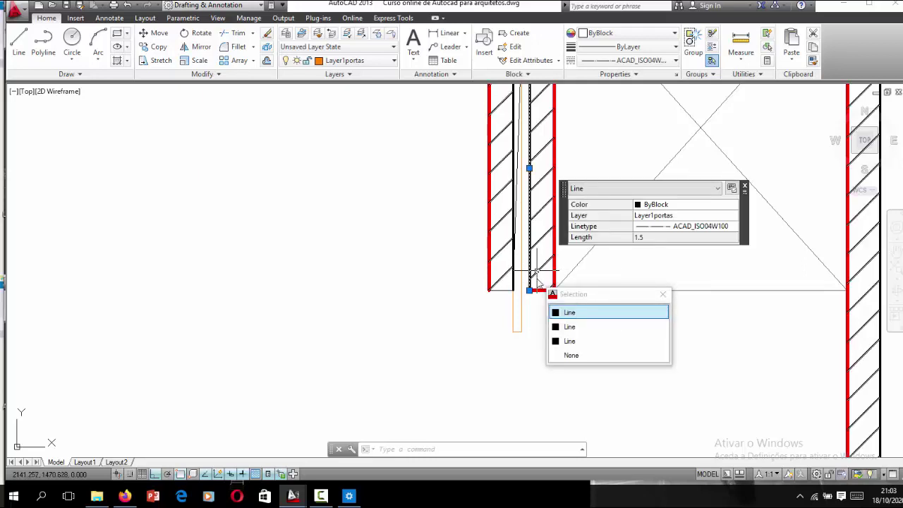
pyautogui.press('Escape')
pyautogui.scroll(-2, 517, 259)
pyautogui.scroll(-1, 521, 251)
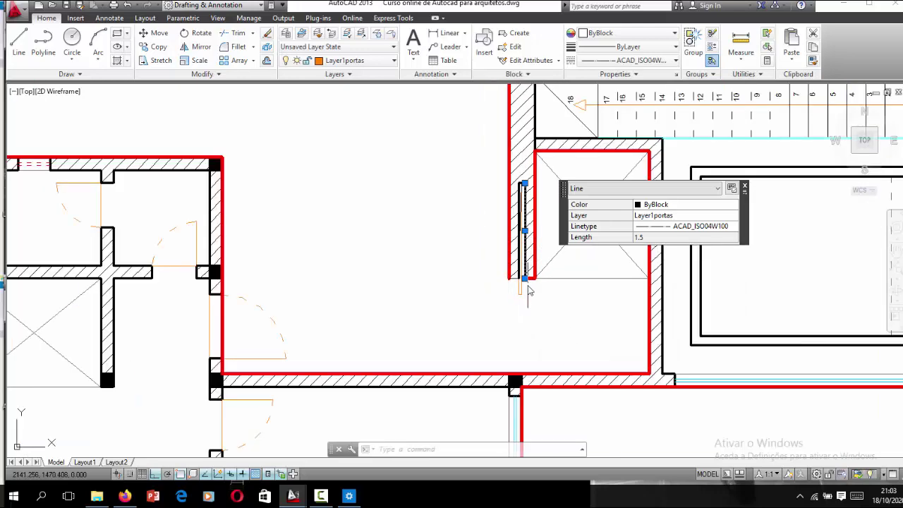
pyautogui.scroll(-1, 526, 247)
pyautogui.scroll(3, 532, 235)
pyautogui.scroll(1, 527, 229)
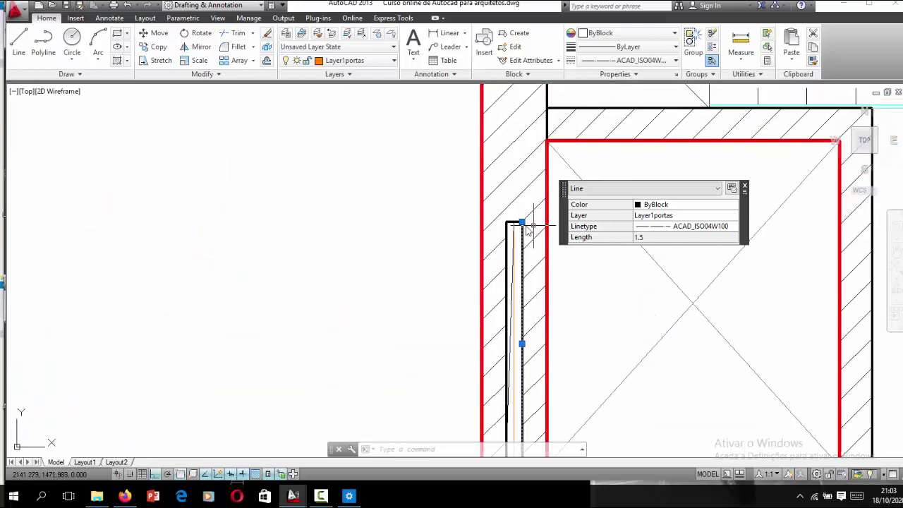
pyautogui.moveTo(510, 225)
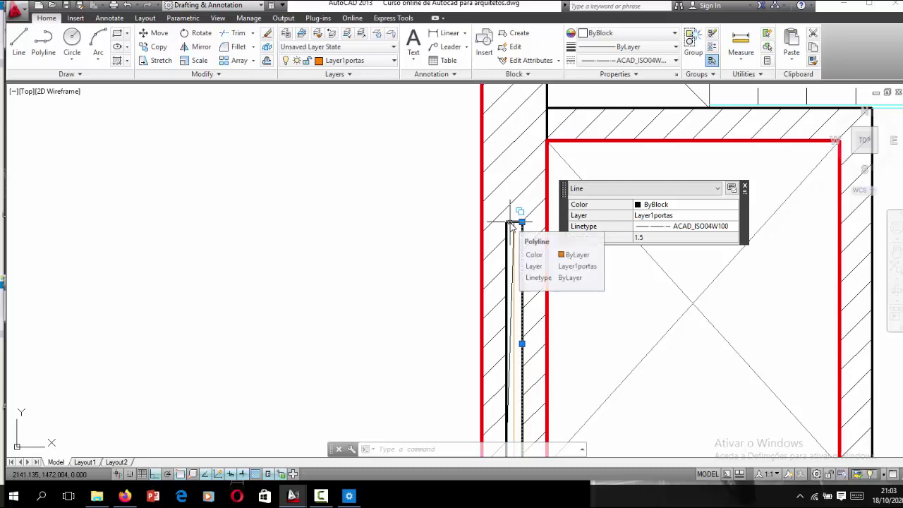
pyautogui.scroll(-4, 512, 221)
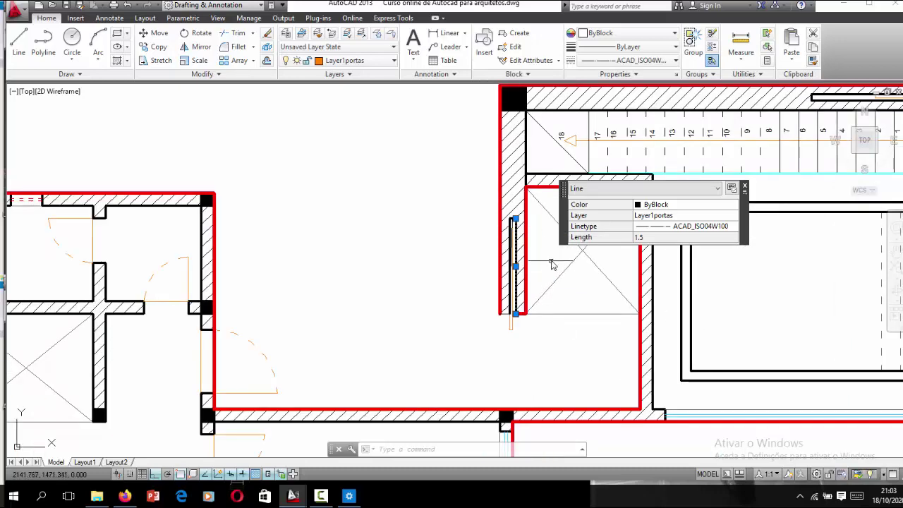
pyautogui.scroll(-4, 541, 296)
pyautogui.scroll(2, 538, 281)
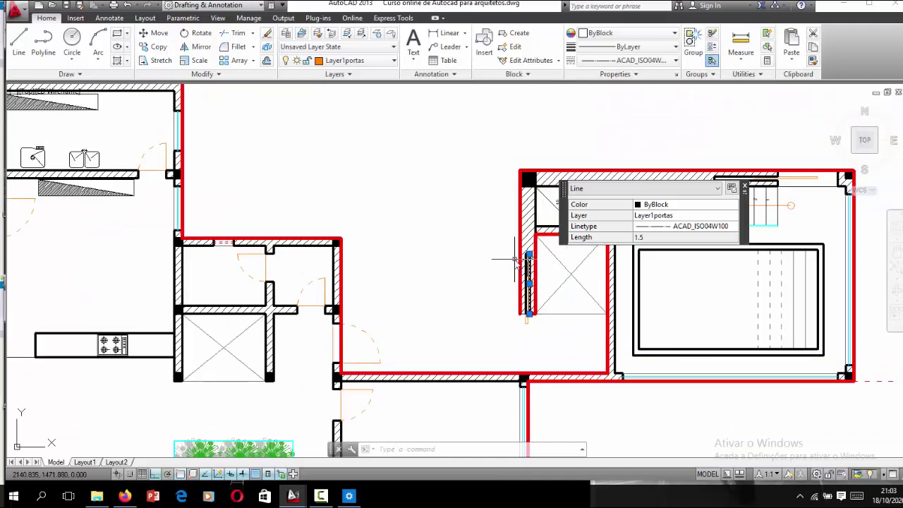
pyautogui.scroll(5, 522, 265)
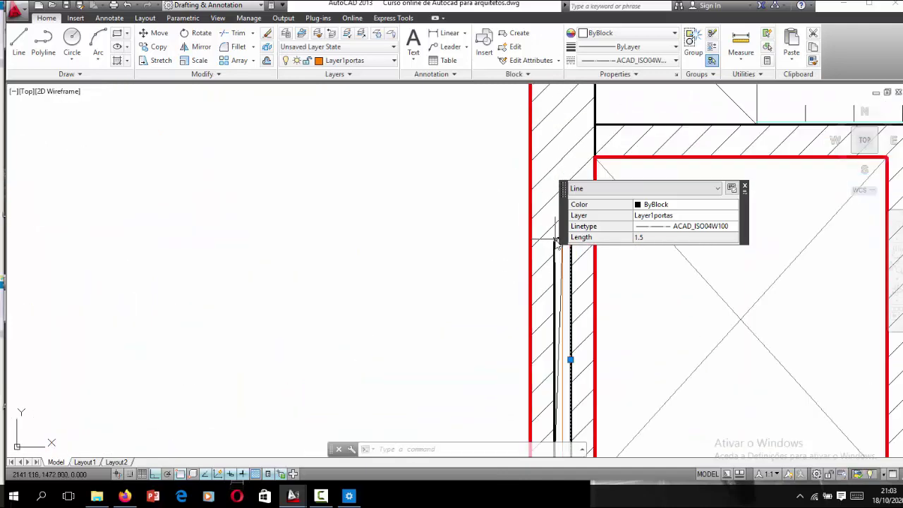
# Step: Add the other three short wall lines, including the bottom closing line, to the selection
pyautogui.click(555, 241)
pyautogui.click(594, 280)
pyautogui.scroll(2, 536, 225)
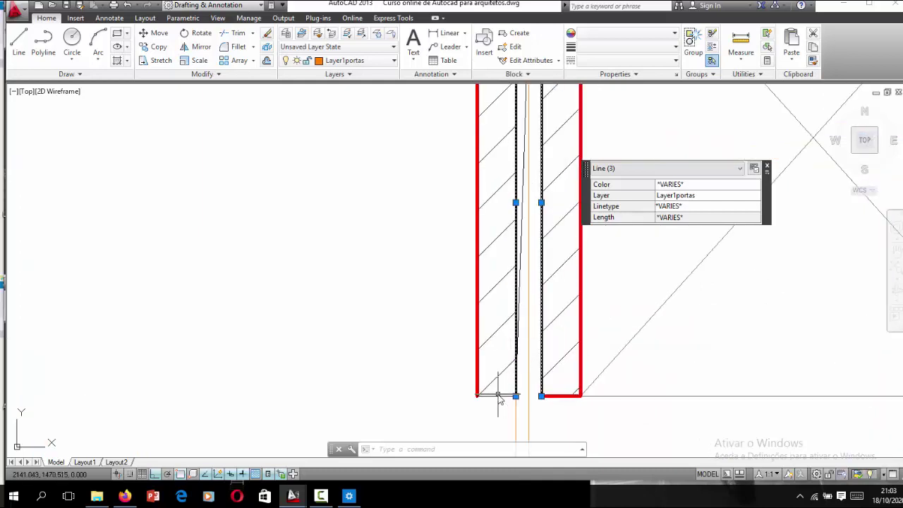
pyautogui.click(498, 396)
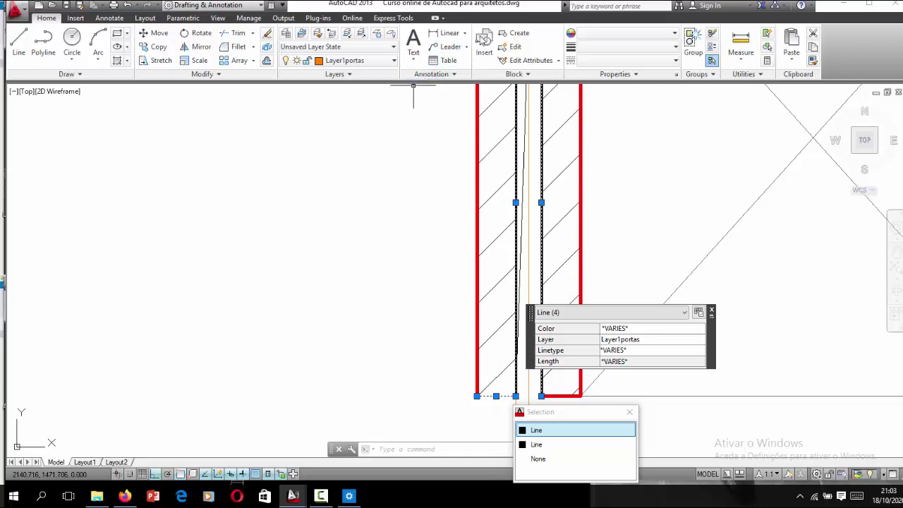
# Step: Set the four door-jamb lines to Red, CONTINUA linetype and 0.60 mm lineweight
pyautogui.click(591, 44)
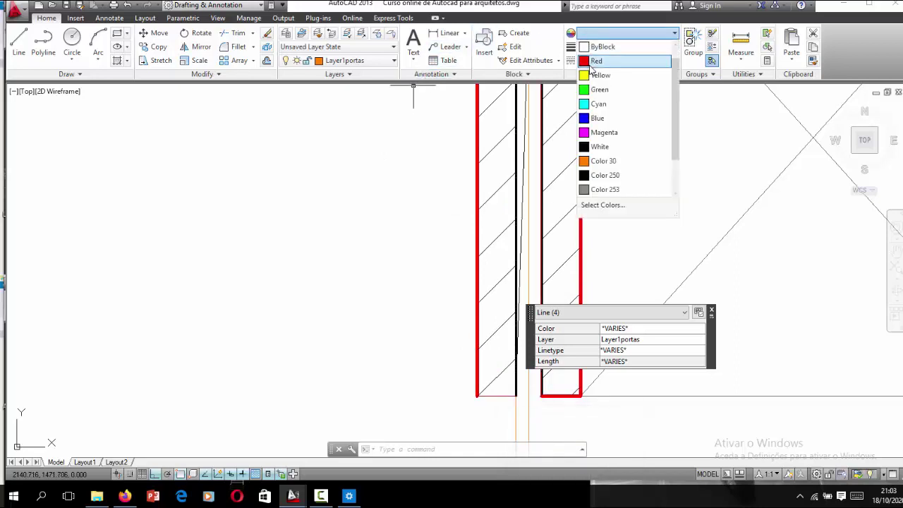
pyautogui.click(589, 65)
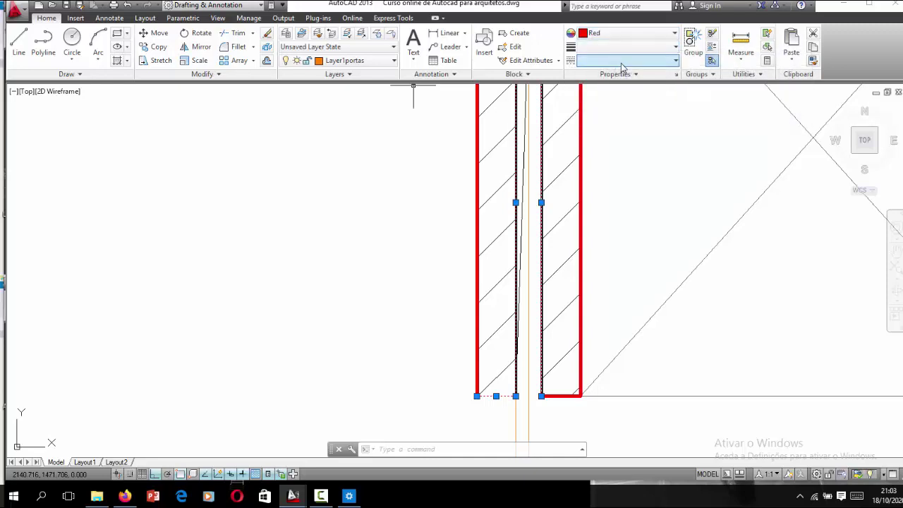
pyautogui.click(620, 60)
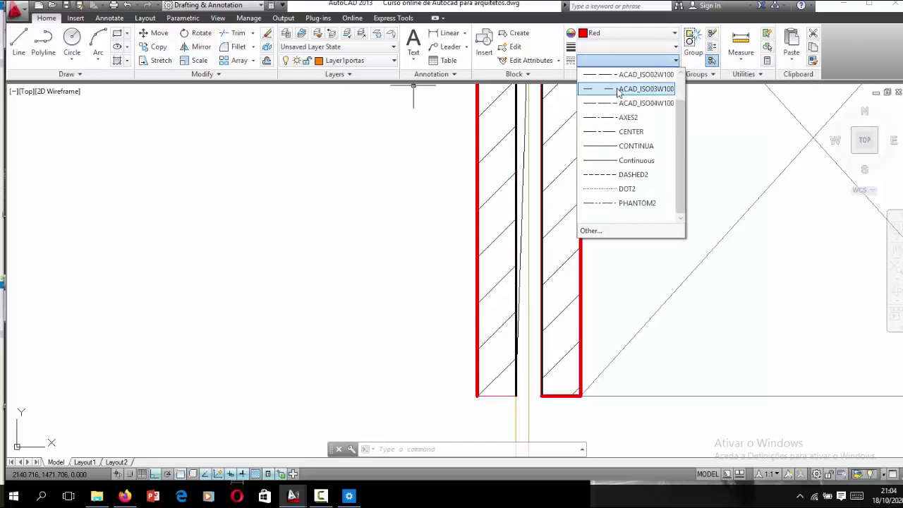
pyautogui.click(614, 73)
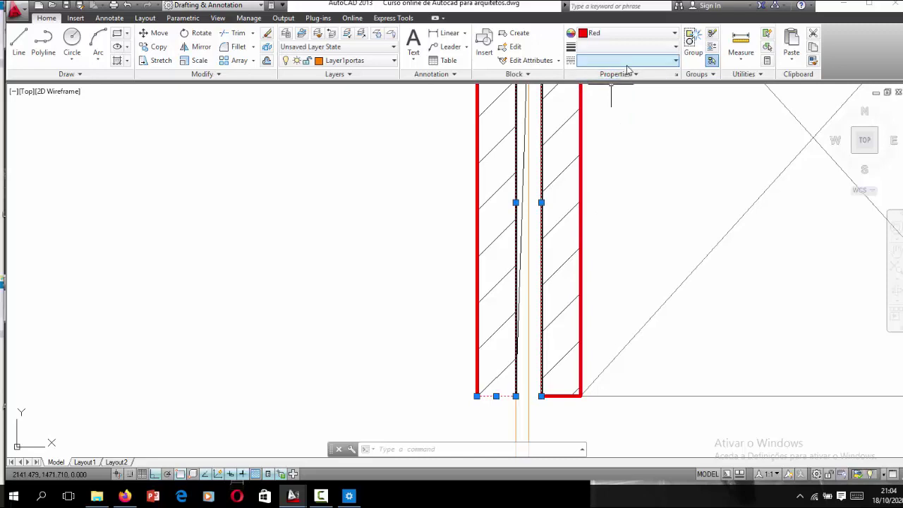
pyautogui.click(620, 60)
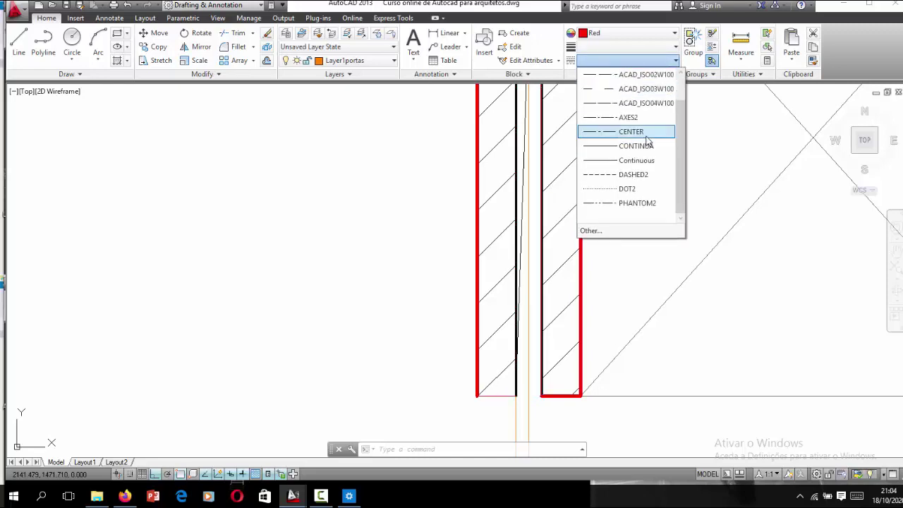
pyautogui.click(624, 145)
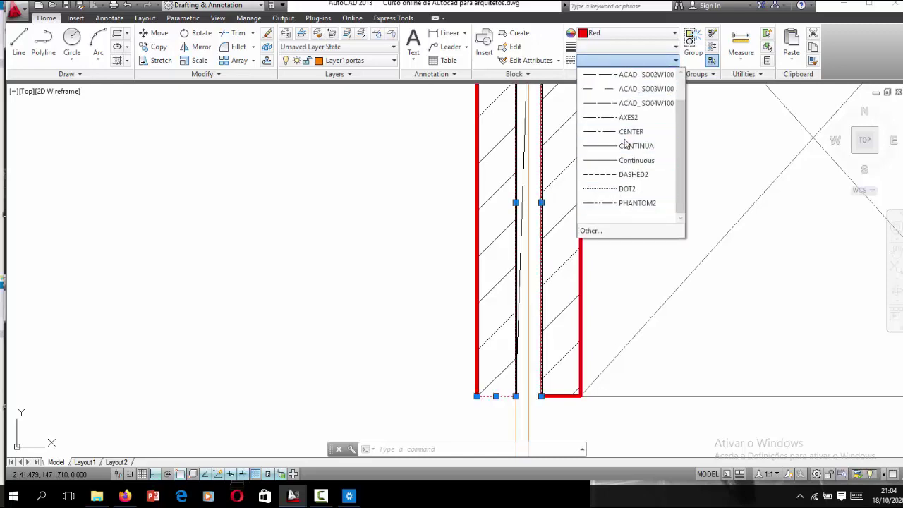
pyautogui.click(608, 47)
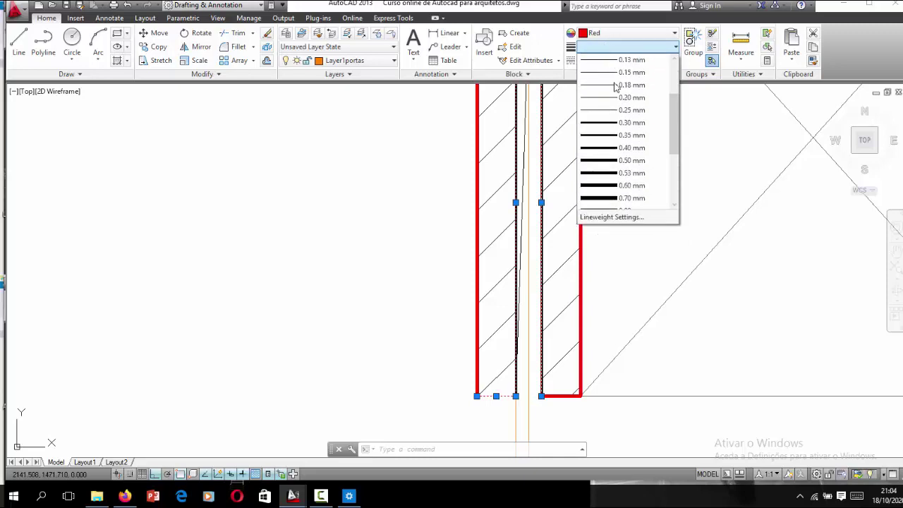
pyautogui.click(598, 187)
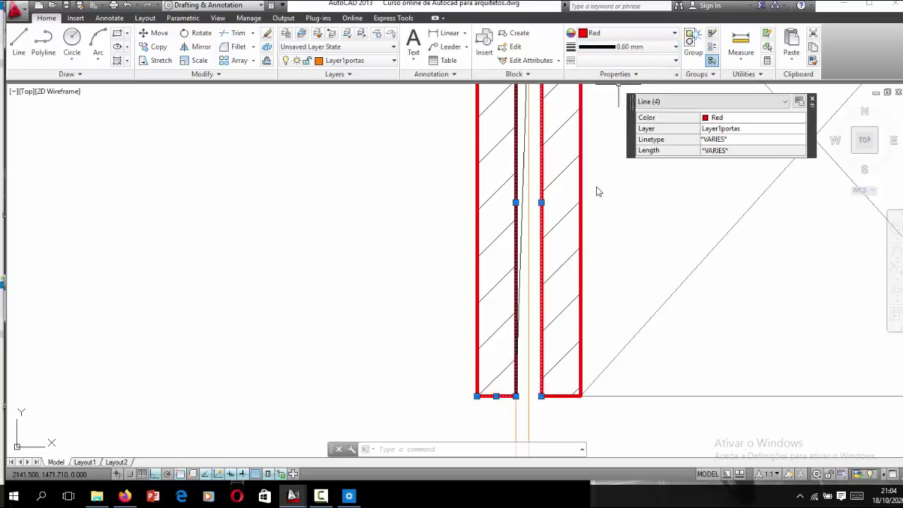
pyautogui.scroll(-5, 541, 277)
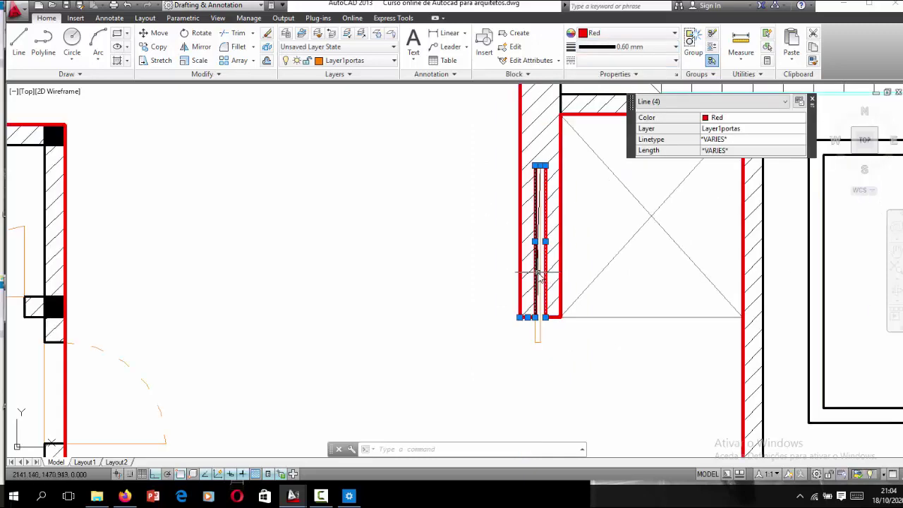
pyautogui.press('Escape')
pyautogui.scroll(-2, 542, 277)
pyautogui.scroll(-2, 542, 277)
pyautogui.scroll(-2, 536, 275)
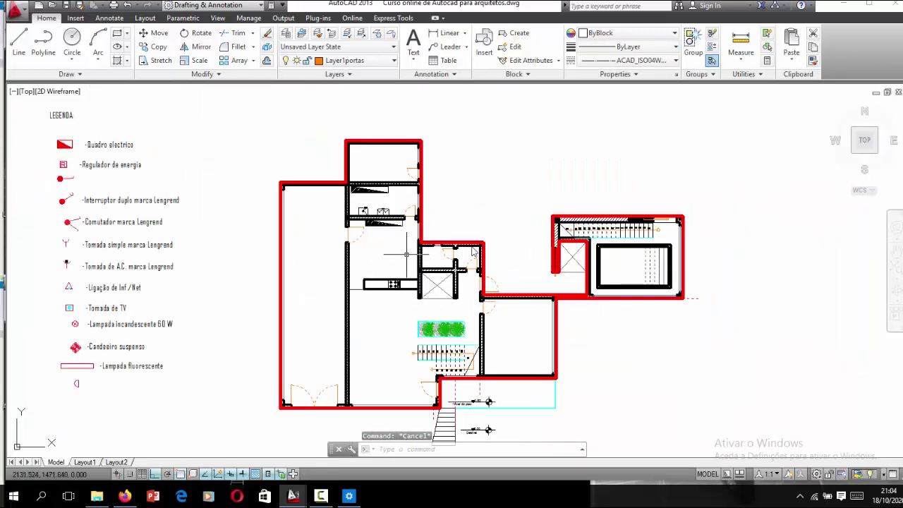
pyautogui.scroll(3, 333, 300)
pyautogui.scroll(-3, 322, 302)
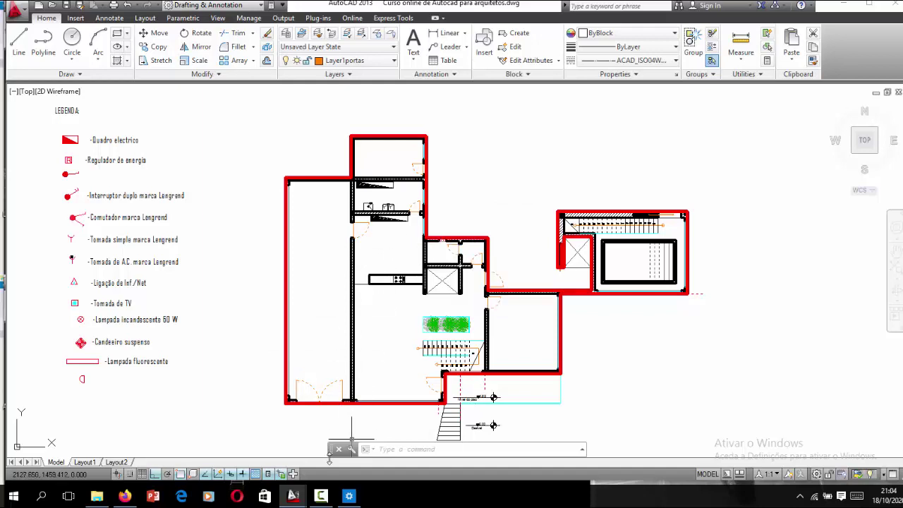
pyautogui.click(321, 496)
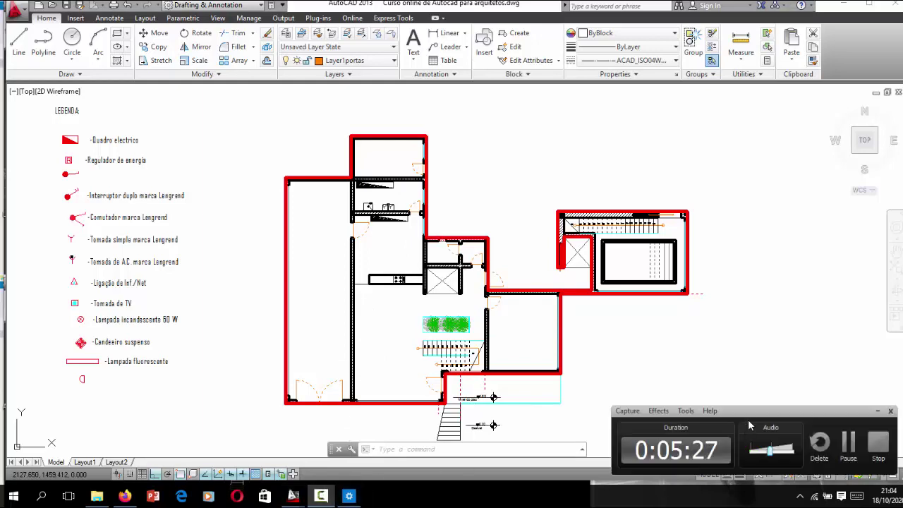
pyautogui.moveTo(746, 415); pyautogui.dragTo(754, 449)
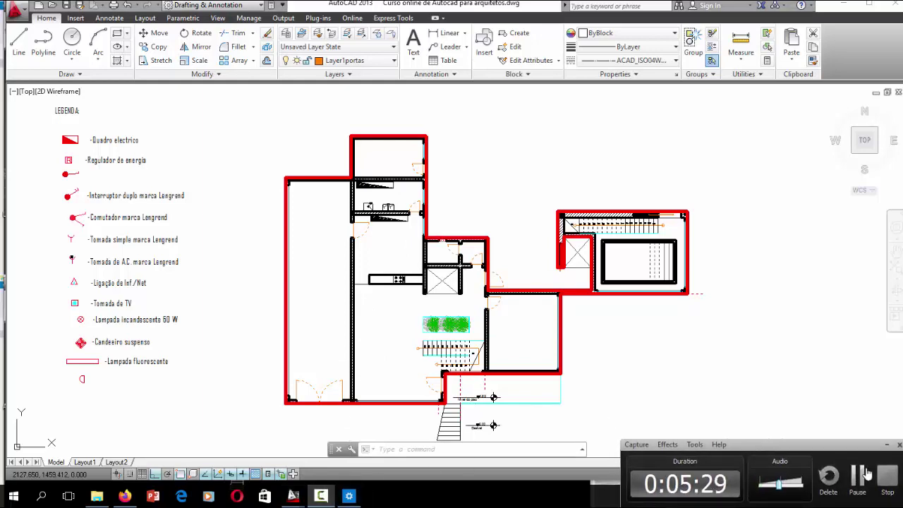
pyautogui.click(887, 477)
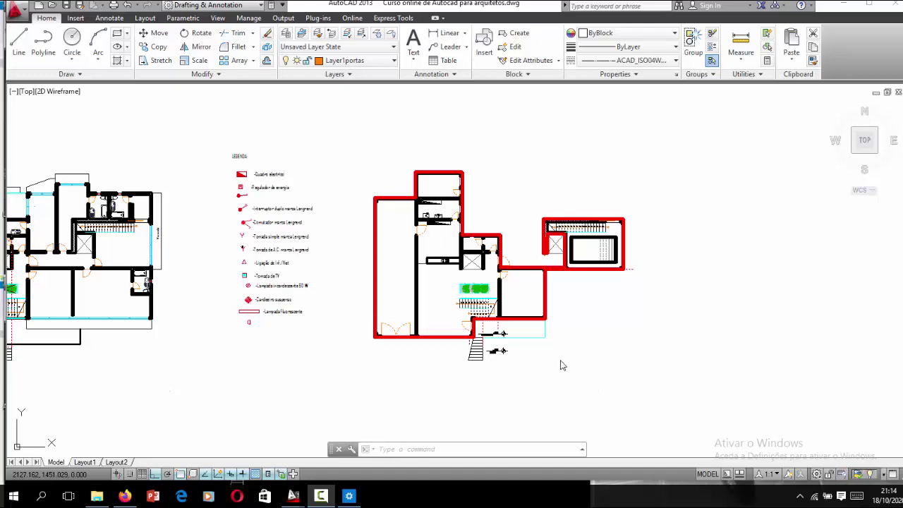
pyautogui.scroll(2, 544, 265)
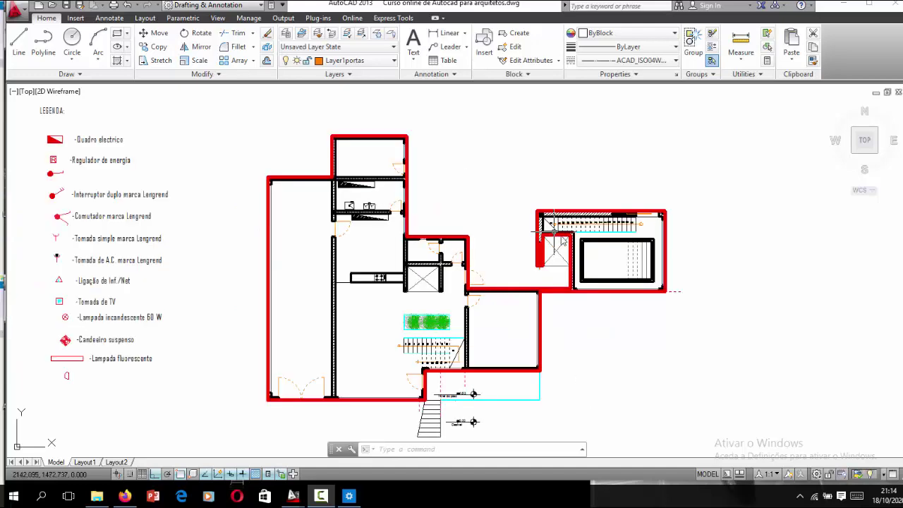
pyautogui.scroll(4, 539, 267)
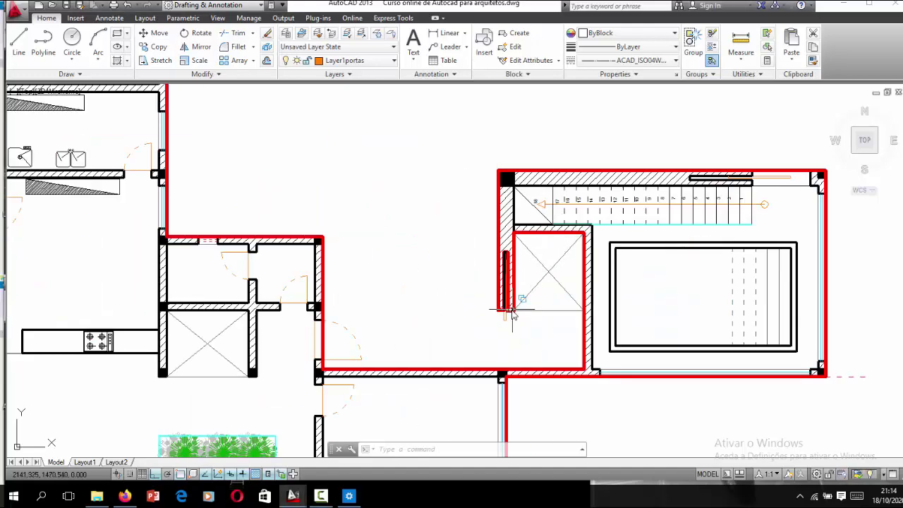
# Step: Erase the short red line at the end of the wall by the lift shaft
pyautogui.scroll(4, 513, 307)
pyautogui.scroll(3, 512, 319)
pyautogui.click(511, 326)
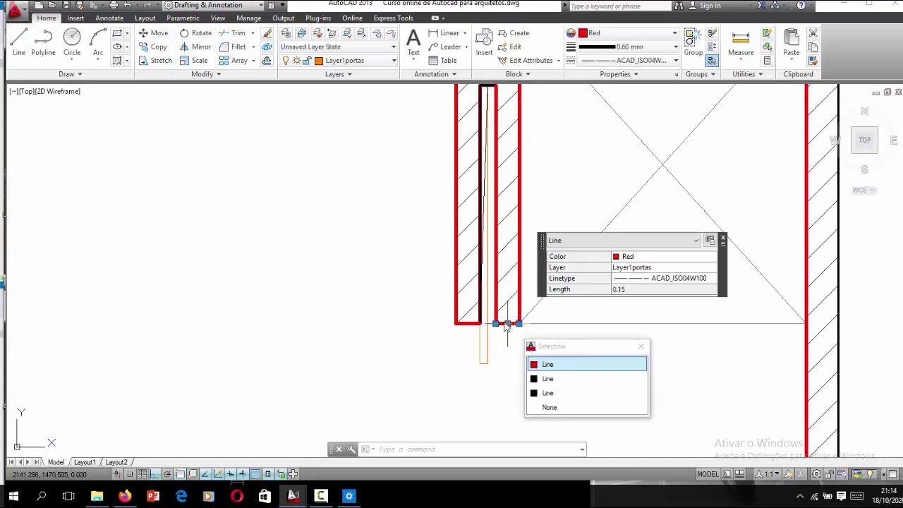
pyautogui.press('Delete')
pyautogui.click(496, 297)
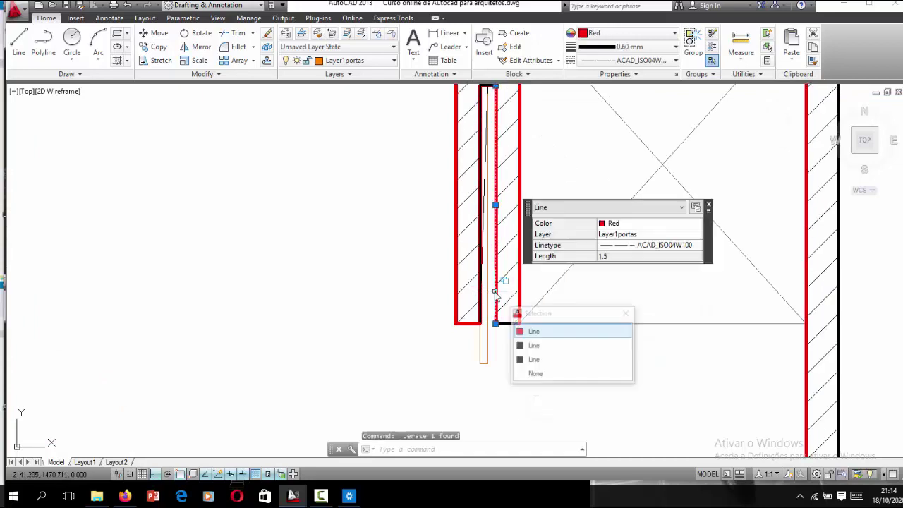
pyautogui.press('Escape')
# Step: Erase the wall's left inner line and its bottom edge line
pyautogui.click(480, 224)
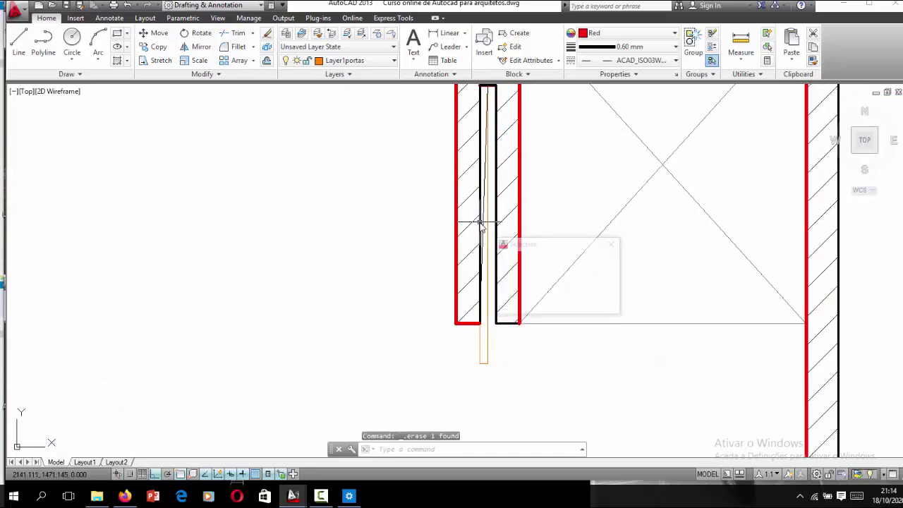
pyautogui.press('Delete')
pyautogui.scroll(-4, 467, 240)
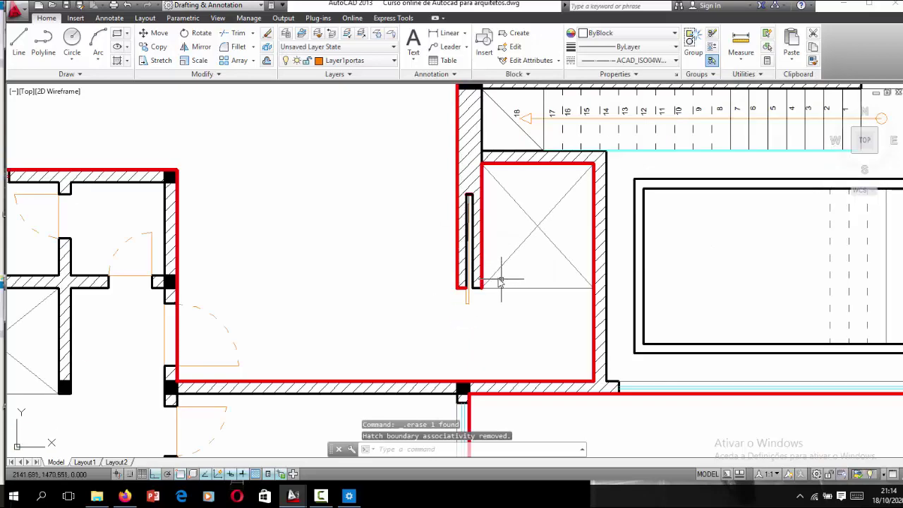
pyautogui.scroll(2, 500, 280)
pyautogui.scroll(4, 429, 297)
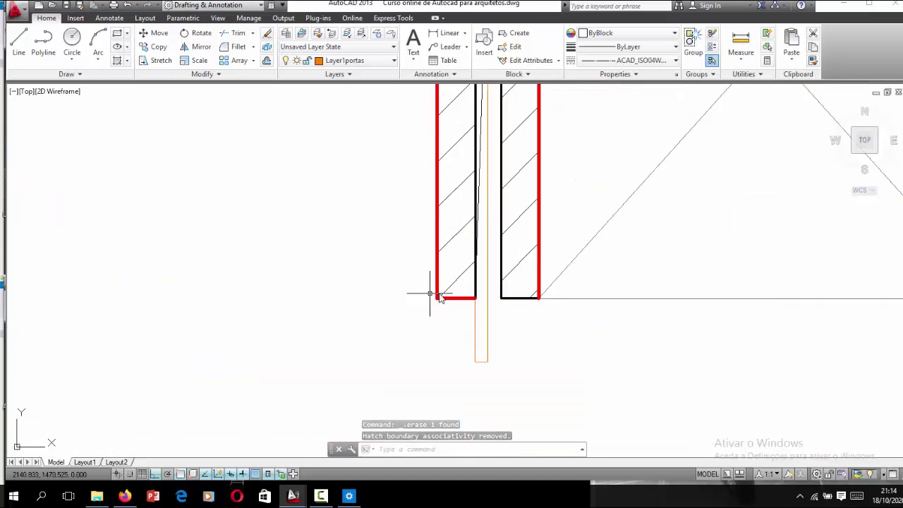
pyautogui.click(445, 297)
pyautogui.press('Delete')
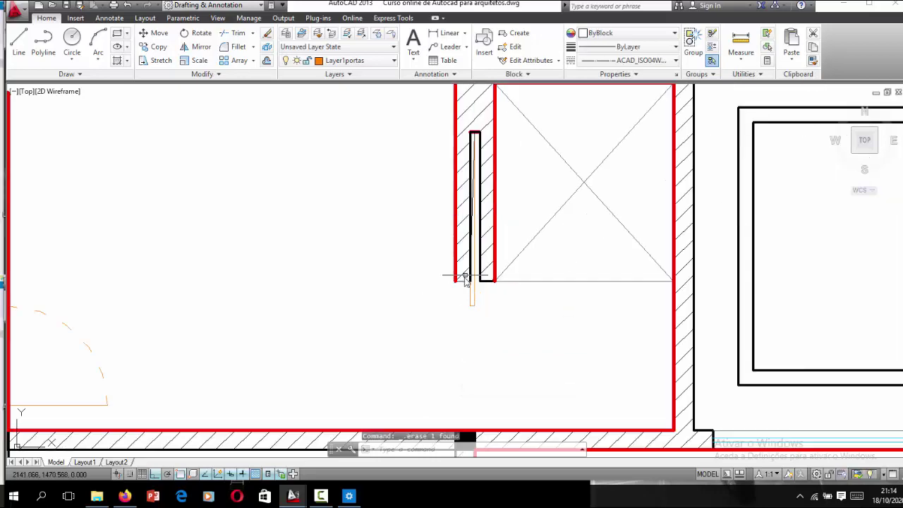
pyautogui.scroll(-4, 458, 268)
pyautogui.scroll(-3, 467, 241)
pyautogui.scroll(3, 465, 236)
pyautogui.scroll(2, 468, 212)
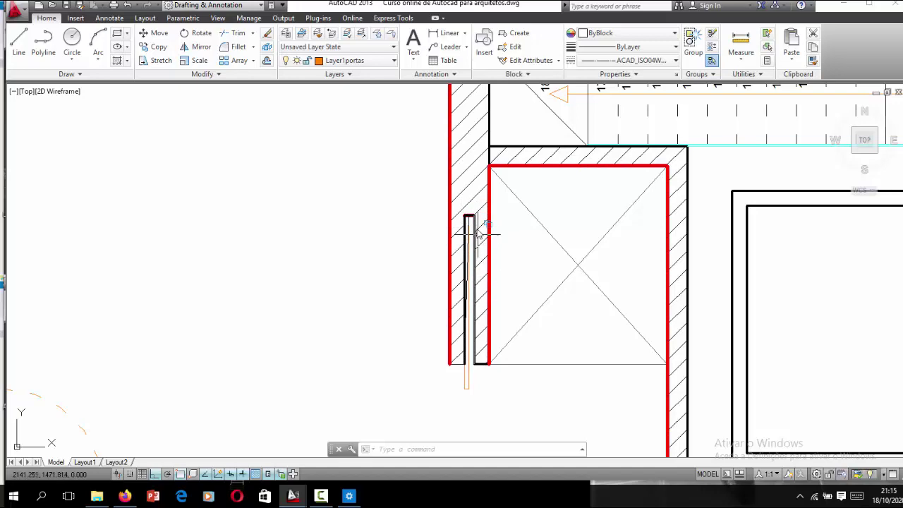
# Step: Draw a line across the bottom of the lift shaft from the wall corner to its far side
pyautogui.moveTo(568, 408); pyautogui.dragTo(486, 297, button='middle')
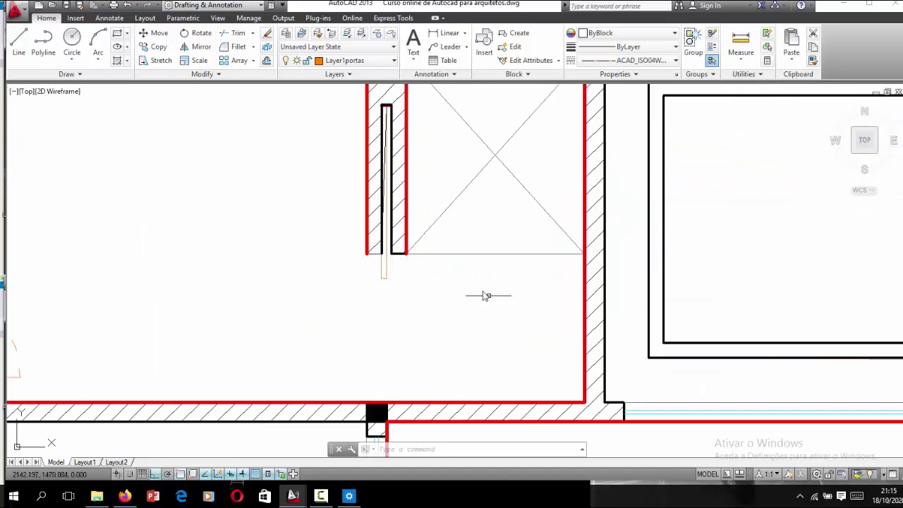
pyautogui.write('l')
pyautogui.press('Return')
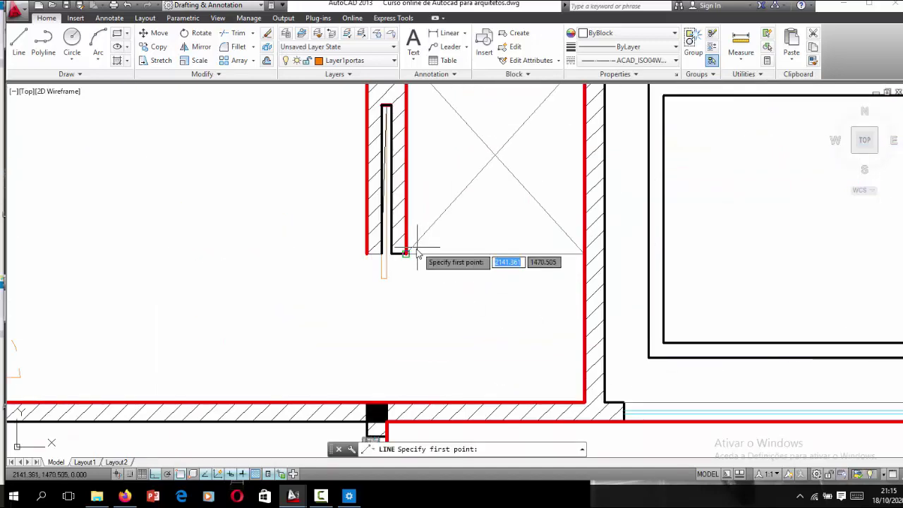
pyautogui.click(407, 253)
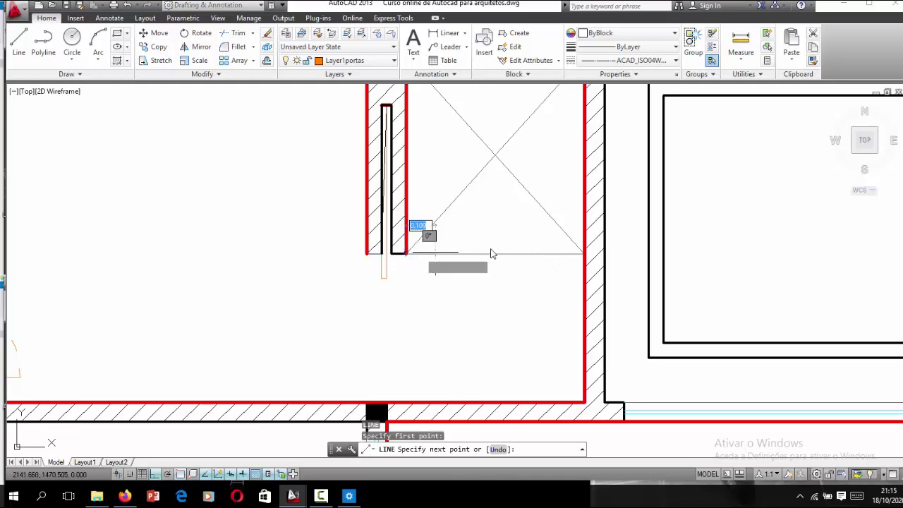
pyautogui.click(584, 254)
pyautogui.press('Return')
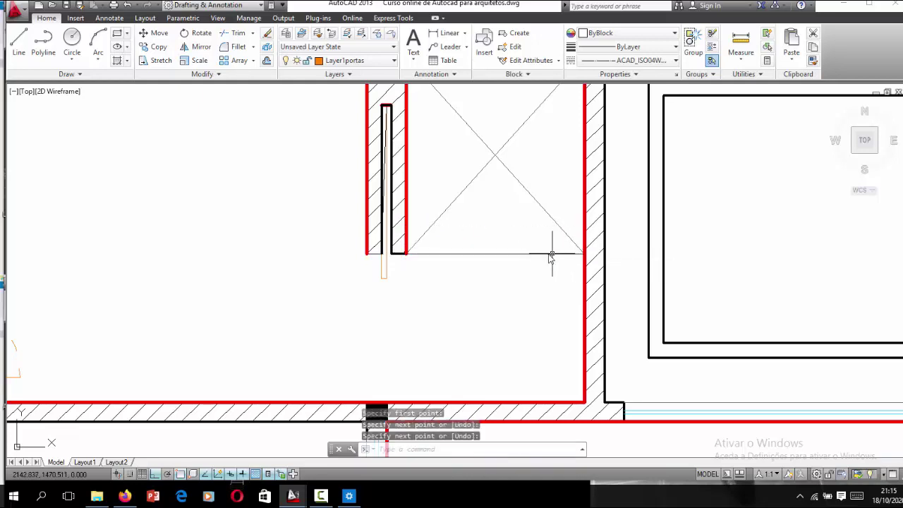
# Step: Make the new line red with a 0.60 mm lineweight
pyautogui.click(547, 254)
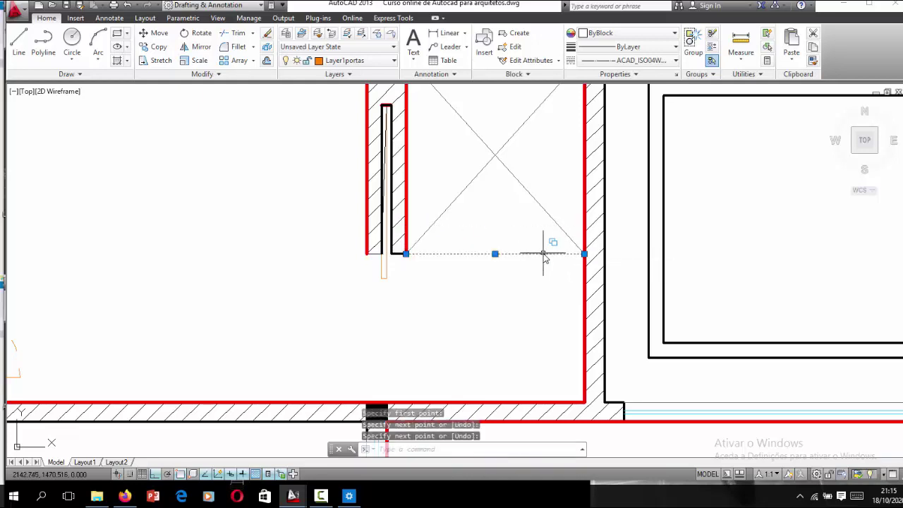
pyautogui.click(625, 32)
pyautogui.click(596, 62)
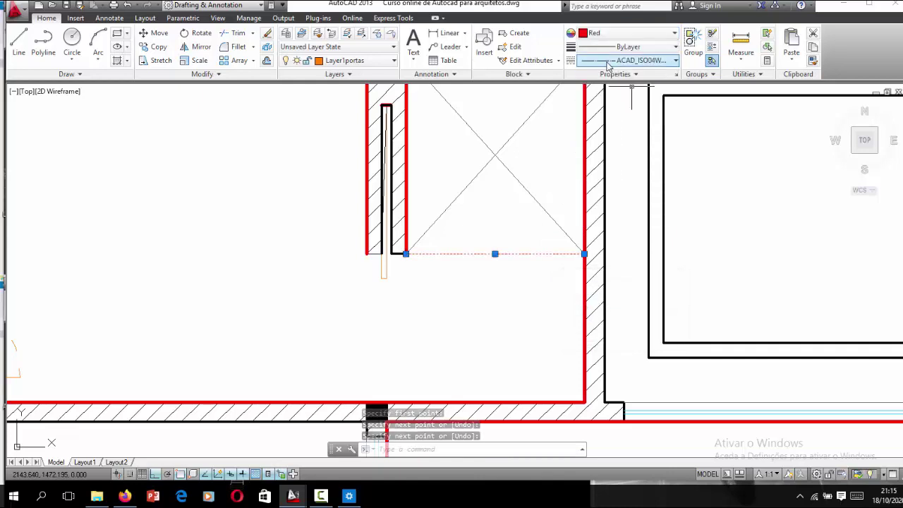
pyautogui.click(613, 46)
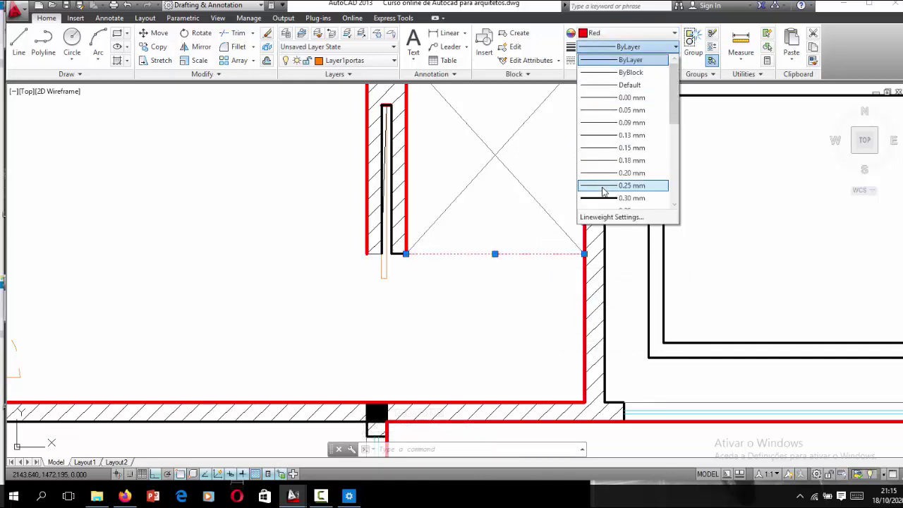
pyautogui.scroll(-1, 600, 191)
pyautogui.scroll(-1, 600, 196)
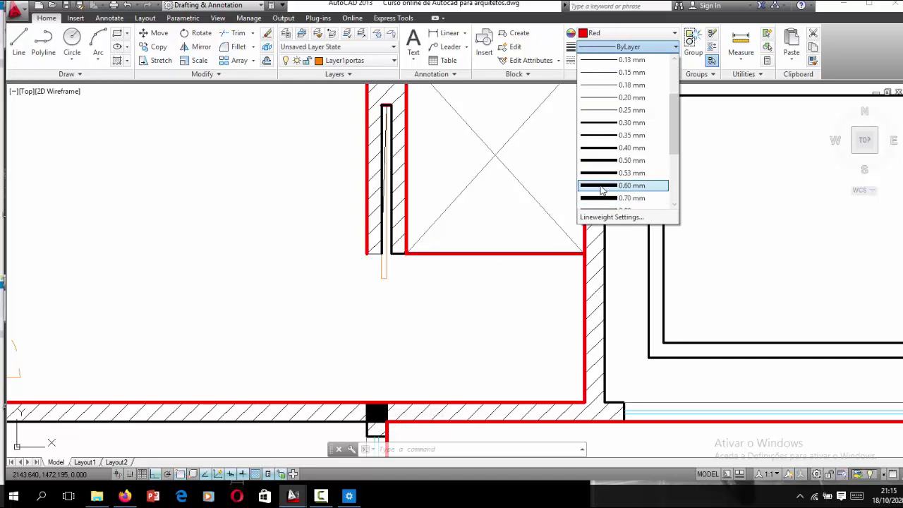
pyautogui.click(601, 185)
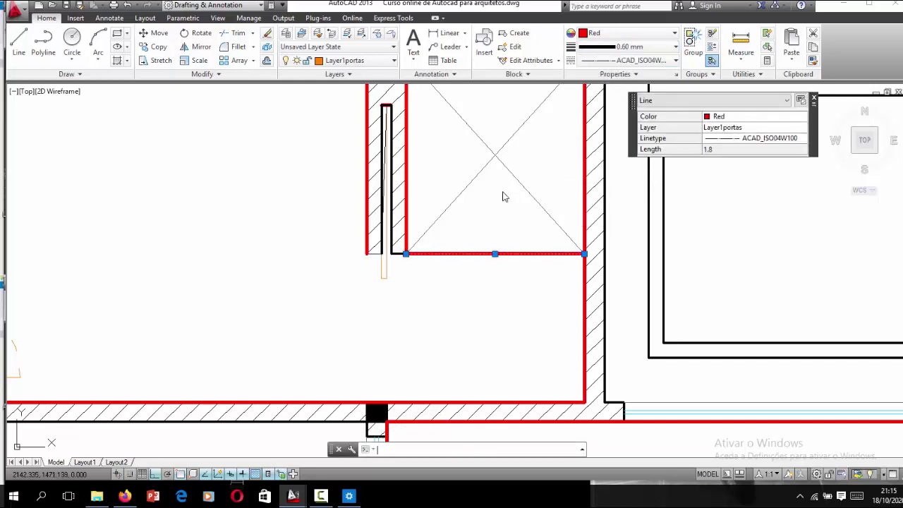
pyautogui.press('Escape')
pyautogui.scroll(-2, 503, 192)
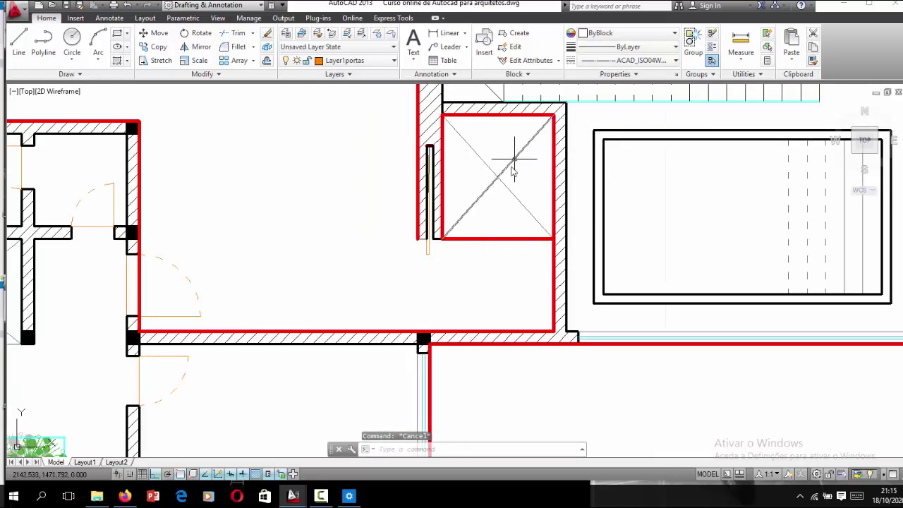
pyautogui.scroll(2, 515, 105)
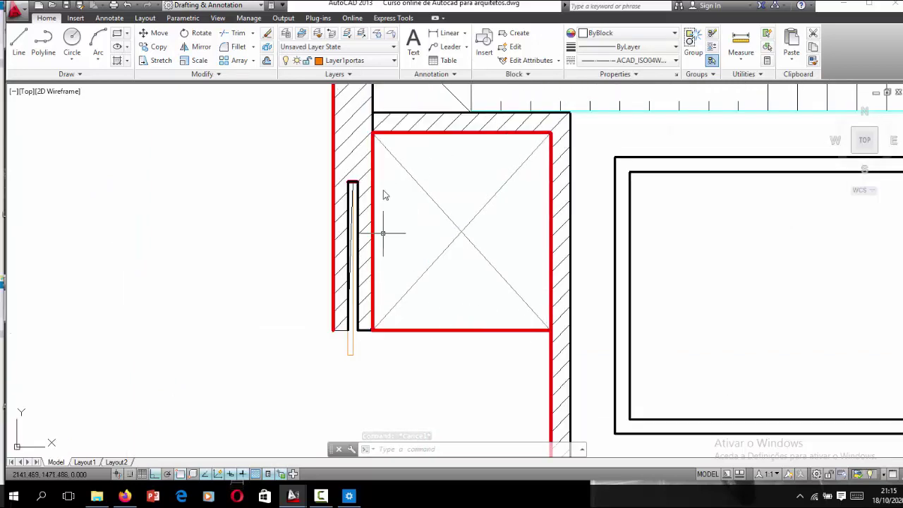
pyautogui.scroll(-1, 423, 176)
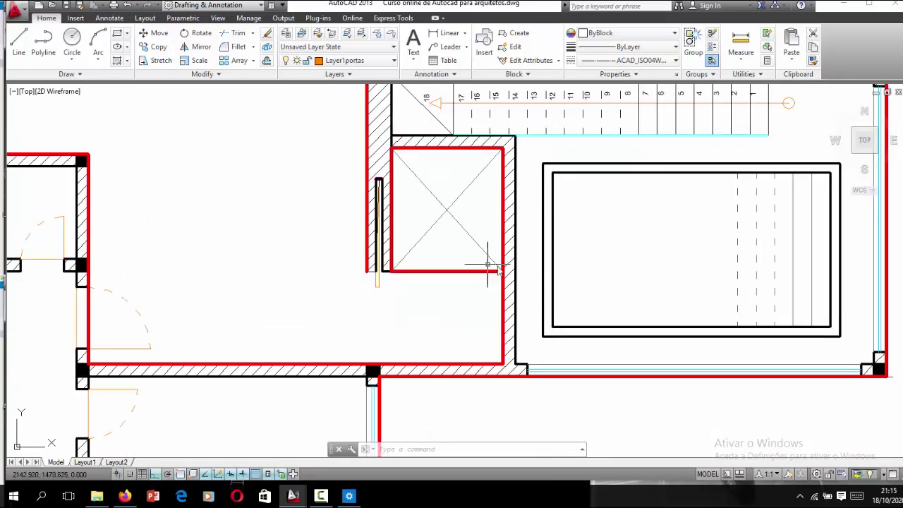
pyautogui.scroll(-1, 458, 271)
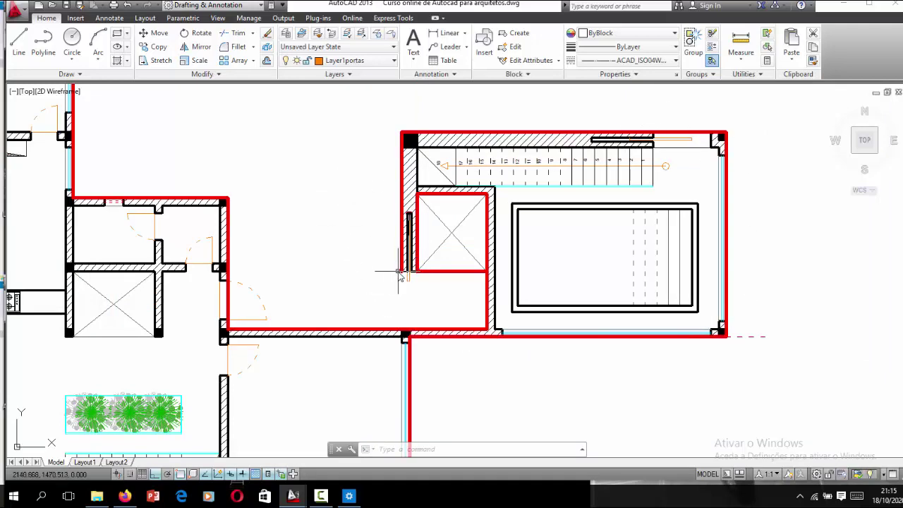
pyautogui.scroll(-2, 595, 219)
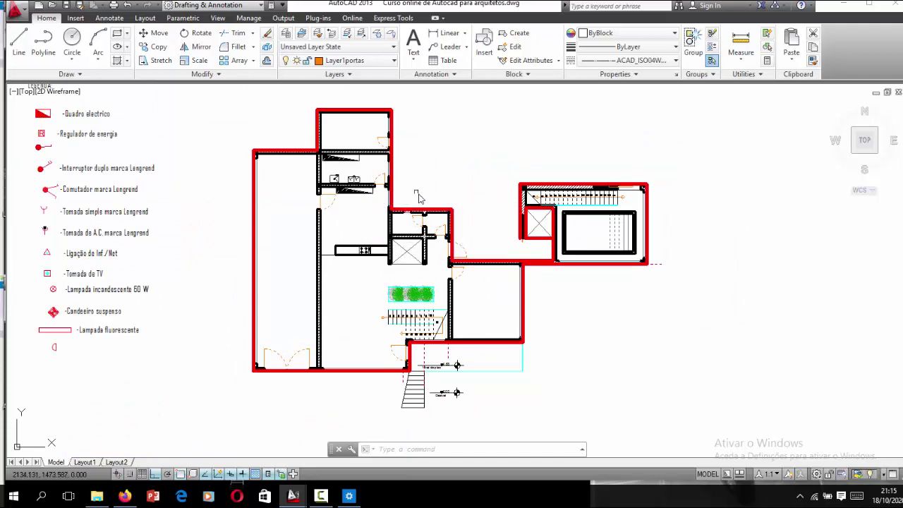
pyautogui.scroll(2, 393, 223)
pyautogui.scroll(-1, 393, 223)
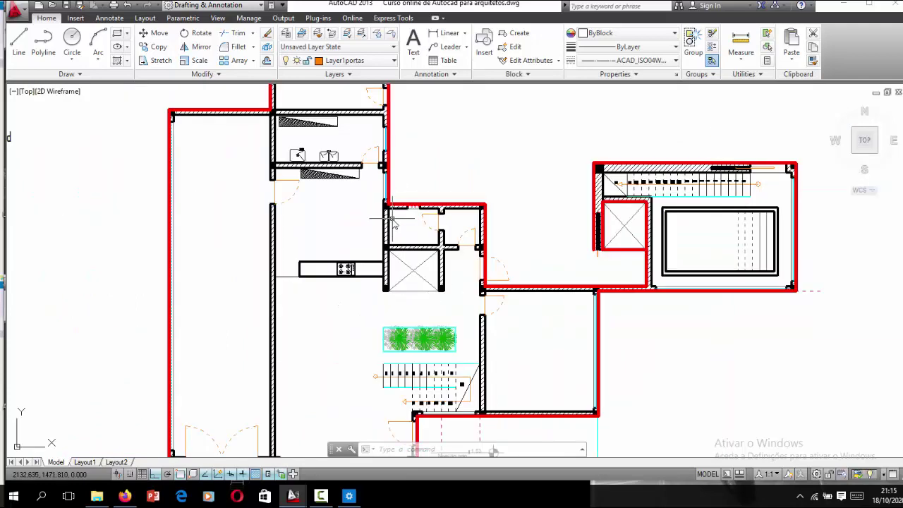
pyautogui.scroll(-2, 407, 268)
pyautogui.scroll(1, 416, 285)
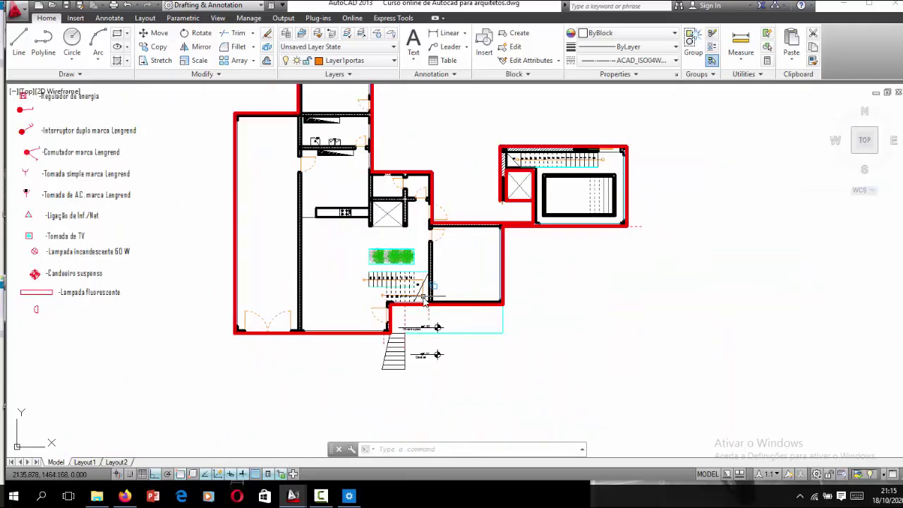
pyautogui.scroll(2, 422, 299)
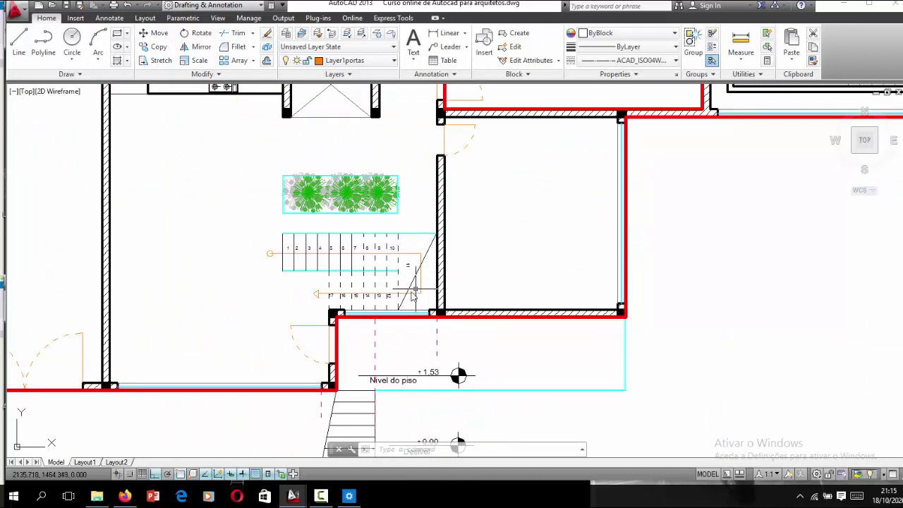
pyautogui.scroll(-1, 426, 302)
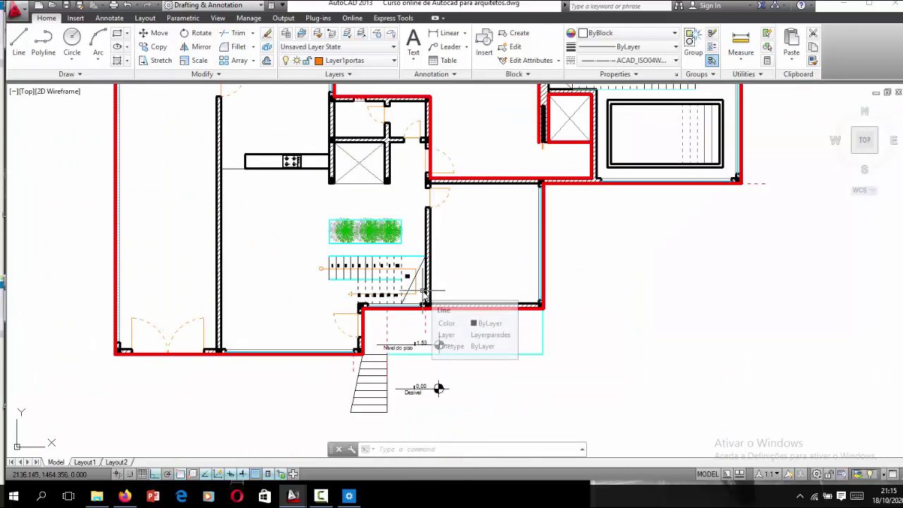
pyautogui.moveTo(425, 300)
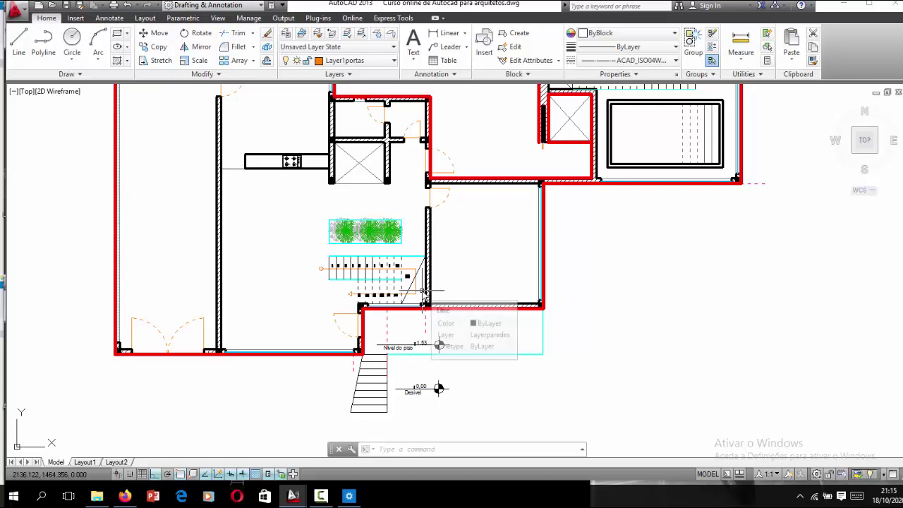
pyautogui.scroll(-1, 419, 288)
pyautogui.scroll(1, 416, 287)
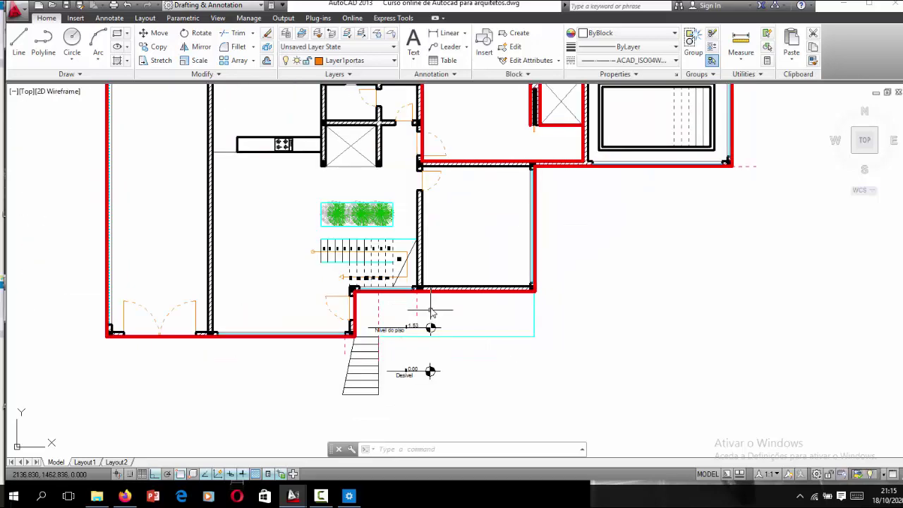
pyautogui.scroll(1, 406, 288)
pyautogui.scroll(1, 390, 289)
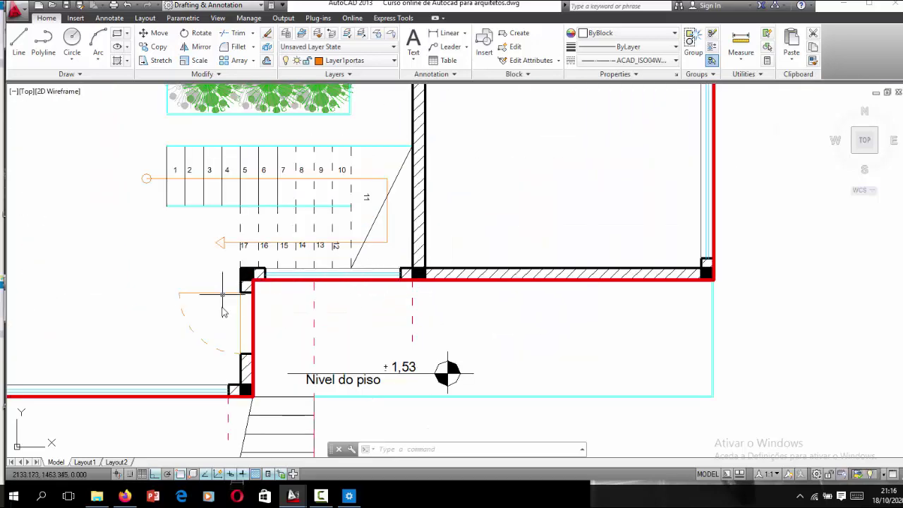
pyautogui.scroll(-1, 185, 369)
pyautogui.scroll(-1, 296, 296)
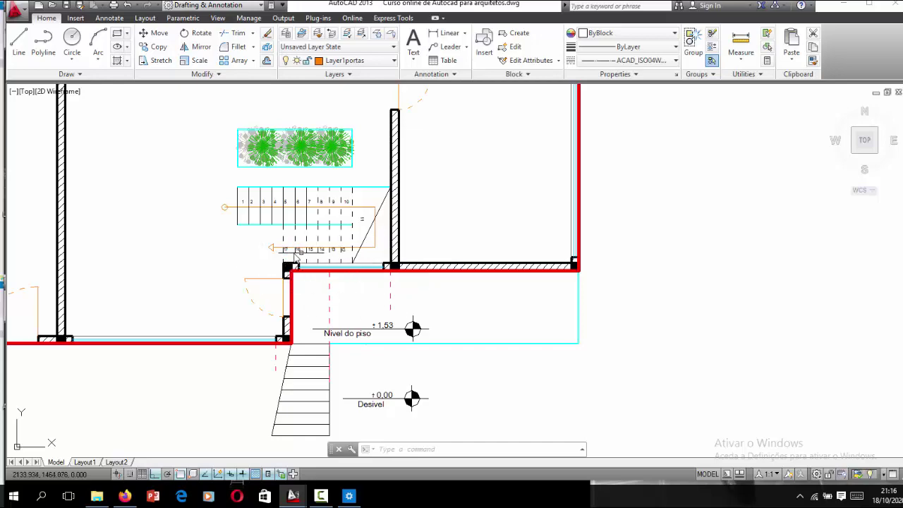
pyautogui.scroll(-2, 296, 254)
pyautogui.scroll(-3, 385, 259)
pyautogui.scroll(-2, 315, 246)
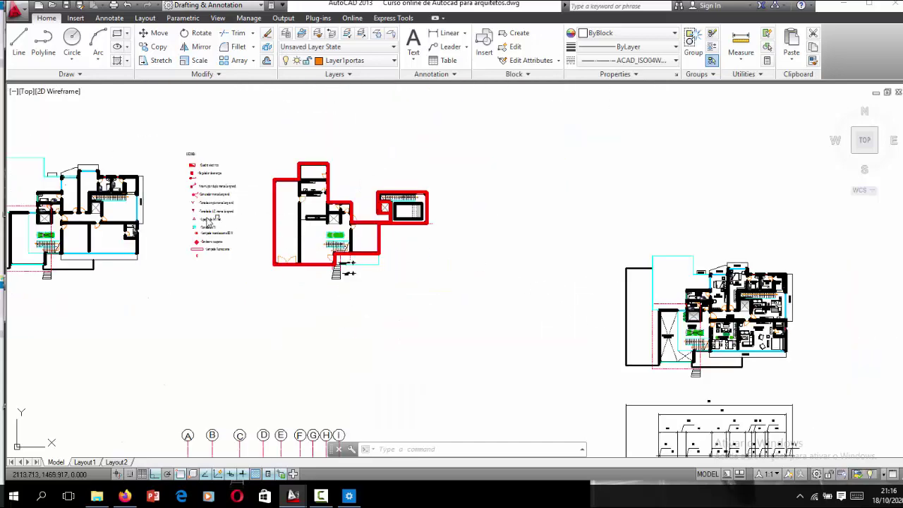
pyautogui.scroll(2, 209, 220)
# Step: Copy the Tomada simple single socket symbol from the legend
pyautogui.scroll(1, 218, 218)
pyautogui.scroll(-1, 227, 214)
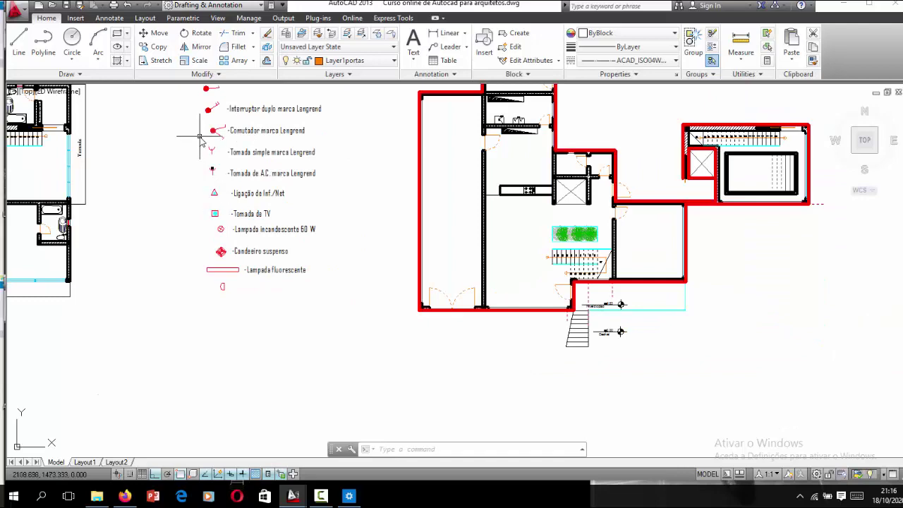
pyautogui.scroll(2, 202, 139)
pyautogui.scroll(2, 219, 148)
pyautogui.scroll(2, 237, 148)
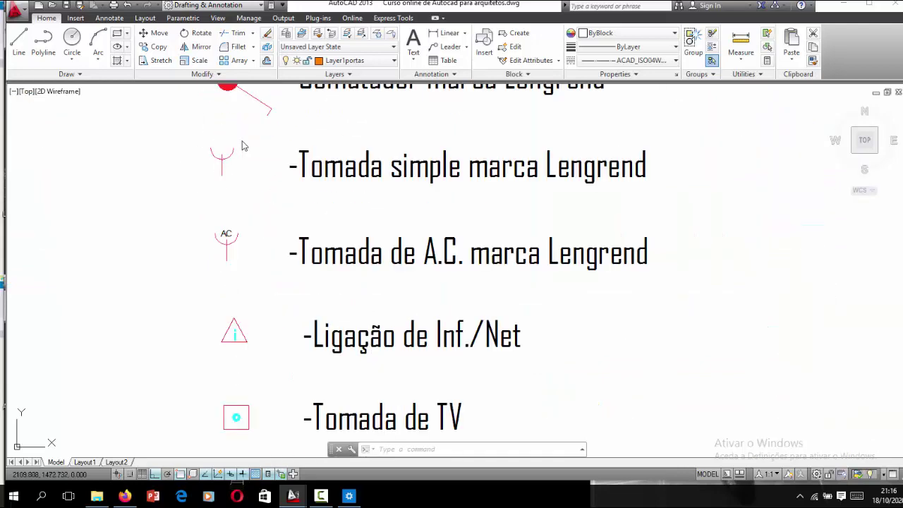
pyautogui.click(182, 185)
pyautogui.click(189, 178)
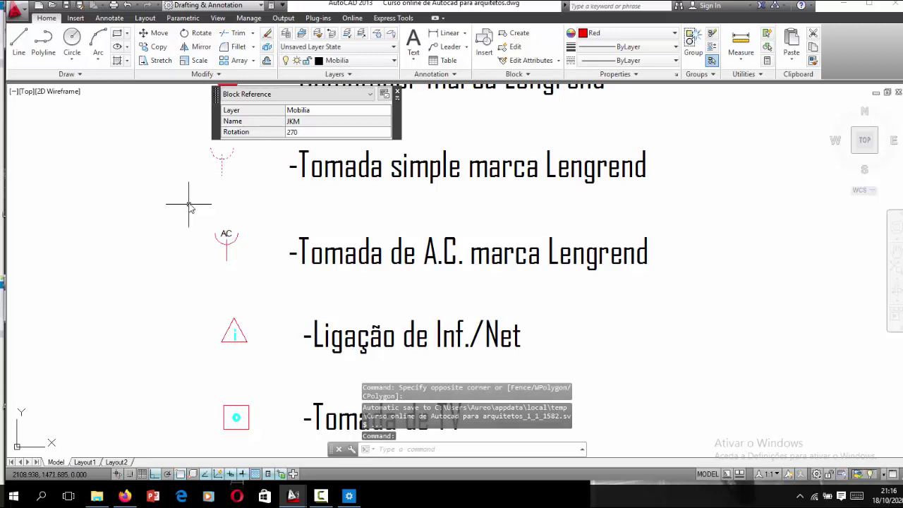
pyautogui.hotkey('ctrl', 'c')
# Step: Paste the socket symbol into the plan beside the stair-landing doorway
pyautogui.scroll(-1, 191, 196)
pyautogui.scroll(-4, 194, 209)
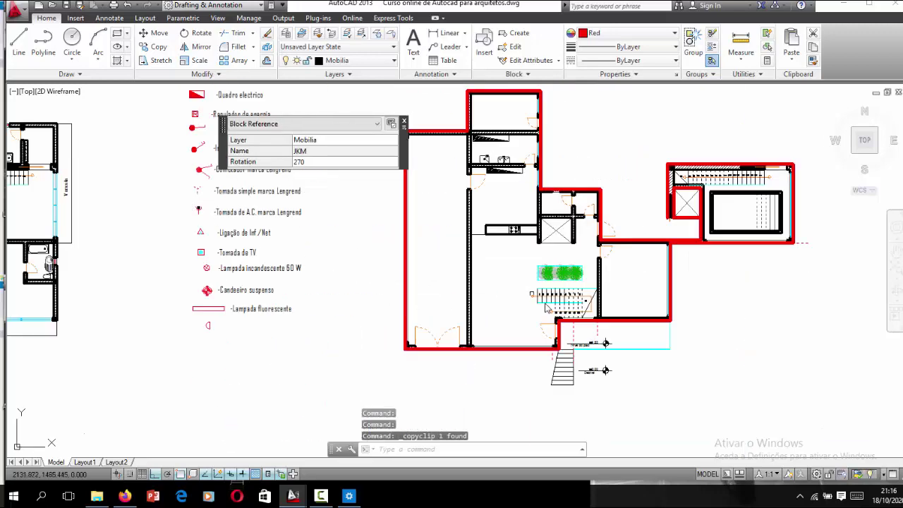
pyautogui.scroll(3, 562, 344)
pyautogui.hotkey('ctrl', 'v')
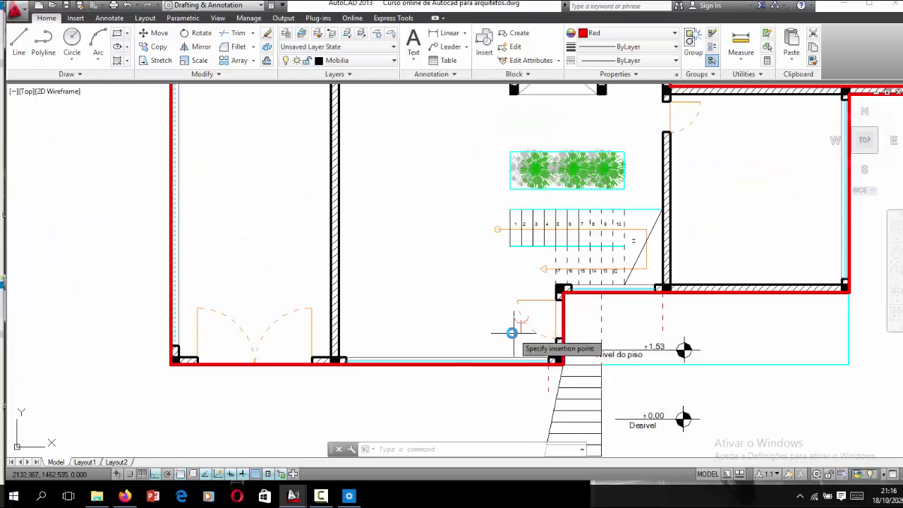
pyautogui.scroll(-2, 456, 313)
pyautogui.scroll(2, 492, 343)
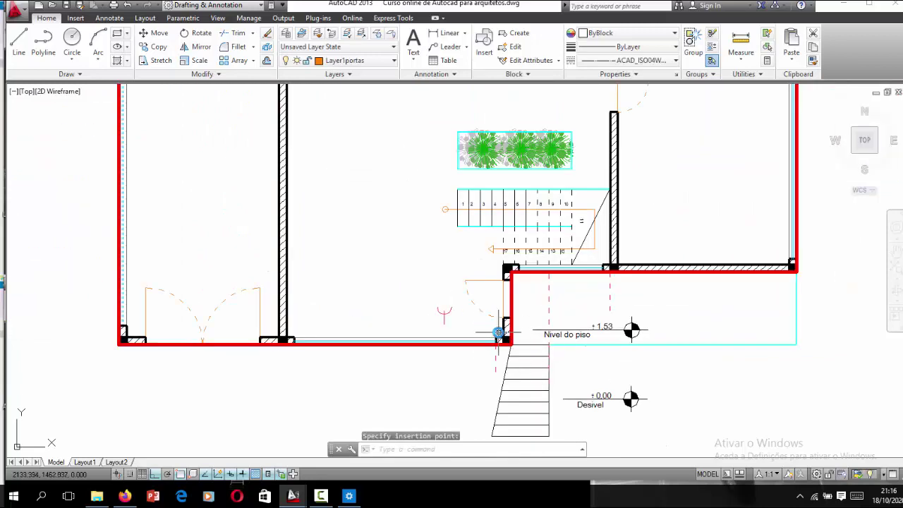
pyautogui.scroll(3, 492, 332)
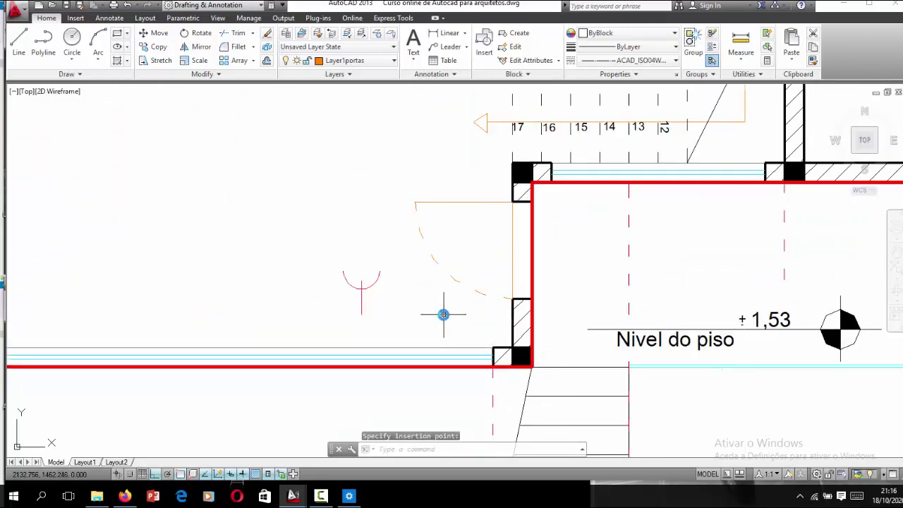
# Step: Select the pasted socket and begin rotating it with RO
pyautogui.click(398, 258)
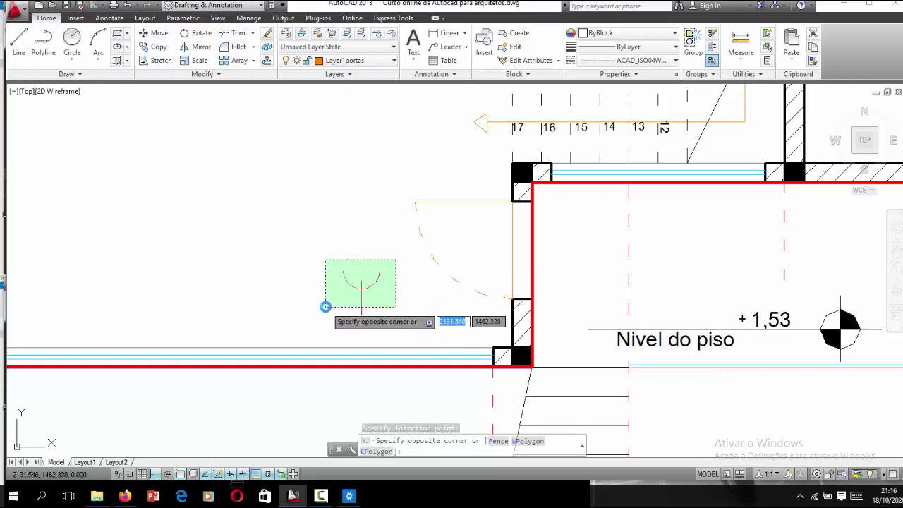
pyautogui.click(360, 291)
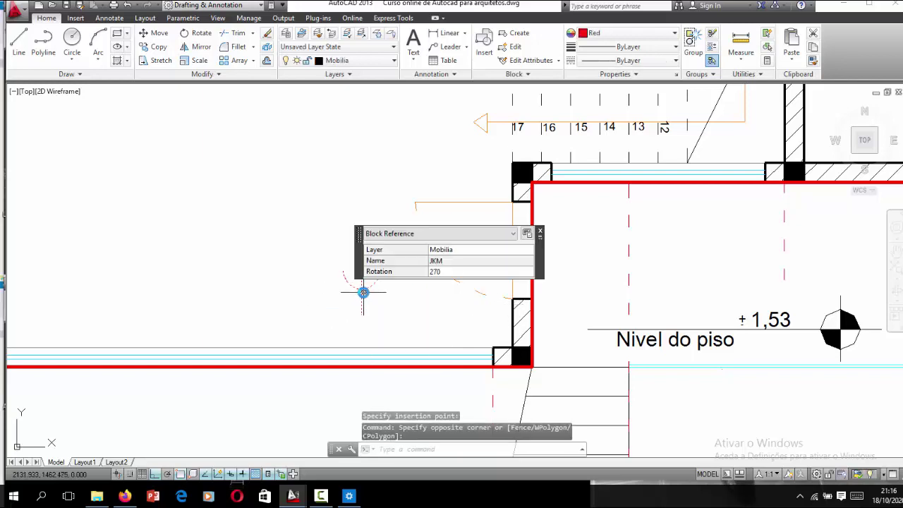
pyautogui.write('R')
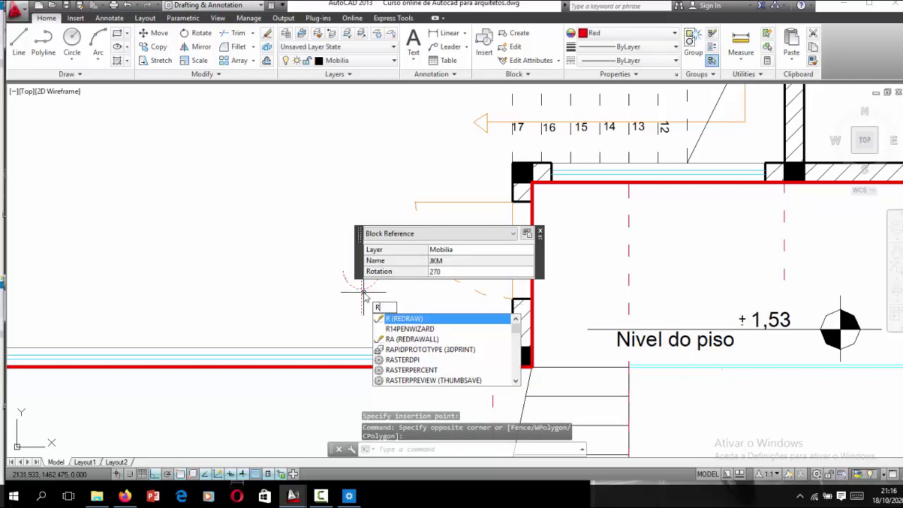
pyautogui.write('O')
pyautogui.press('Return')
# Step: Rotate the socket 90° about its base point so it faces sideways
pyautogui.click(361, 271)
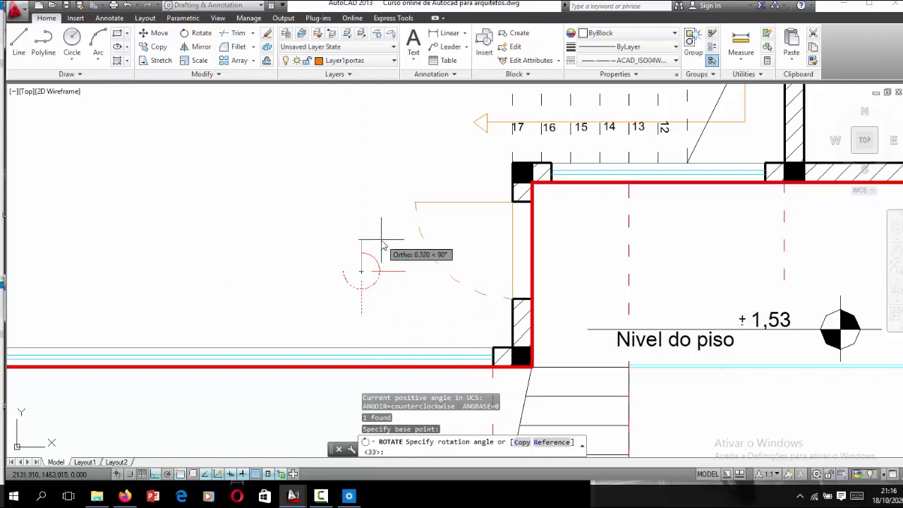
pyautogui.click(381, 244)
pyautogui.scroll(-2, 403, 256)
pyautogui.scroll(2, 389, 256)
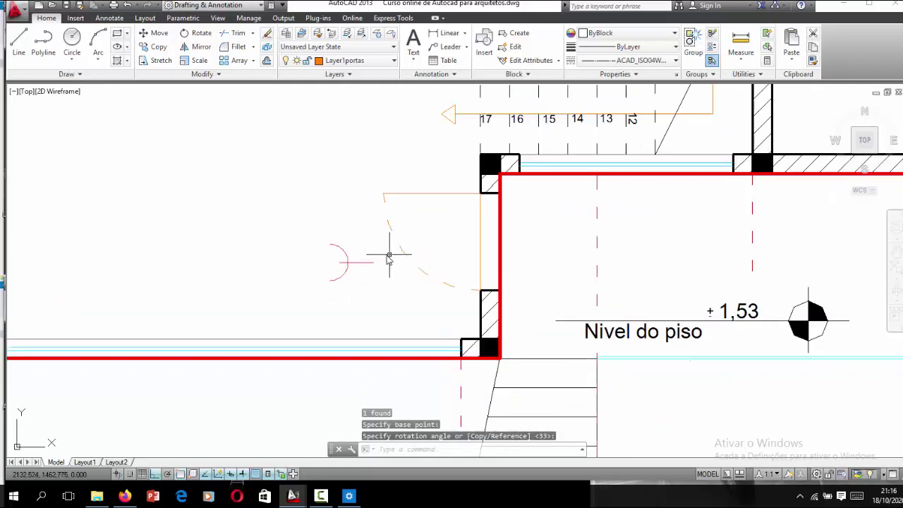
# Step: Move the rotated socket, with Ortho off, up against the wall by the door
pyautogui.click(340, 278)
pyautogui.click(328, 295)
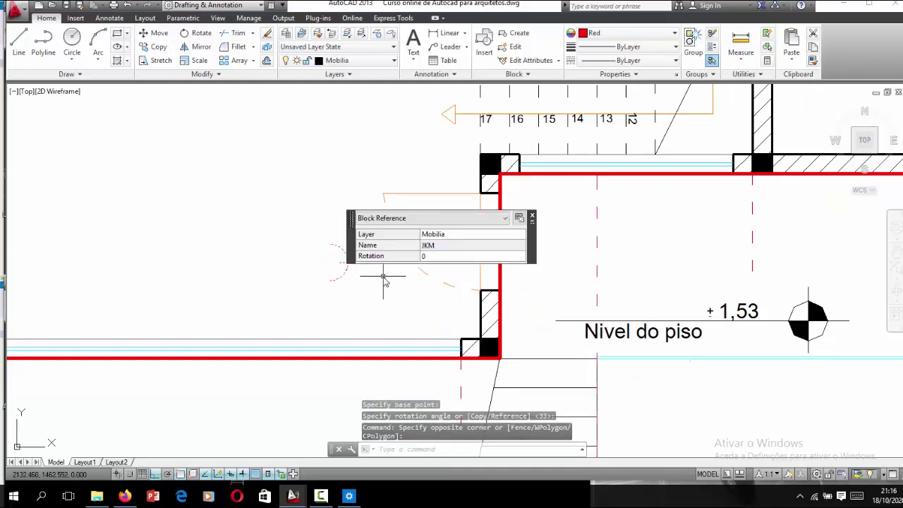
pyautogui.write('m')
pyautogui.press('Return')
pyautogui.click(373, 263)
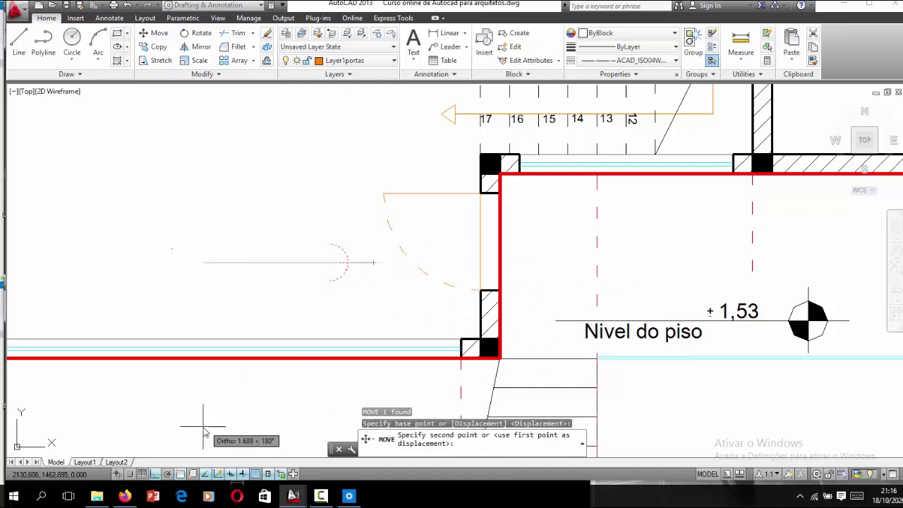
pyautogui.click(154, 473)
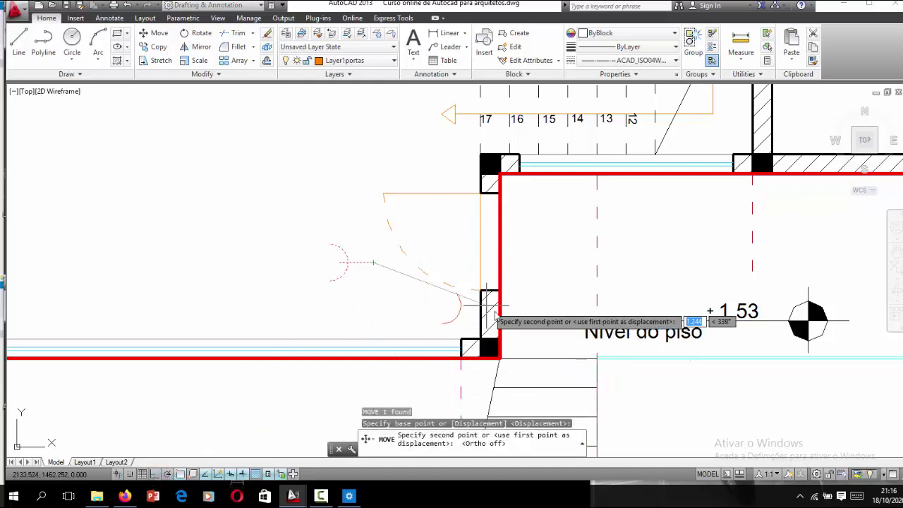
pyautogui.scroll(5, 496, 315)
pyautogui.scroll(2, 477, 321)
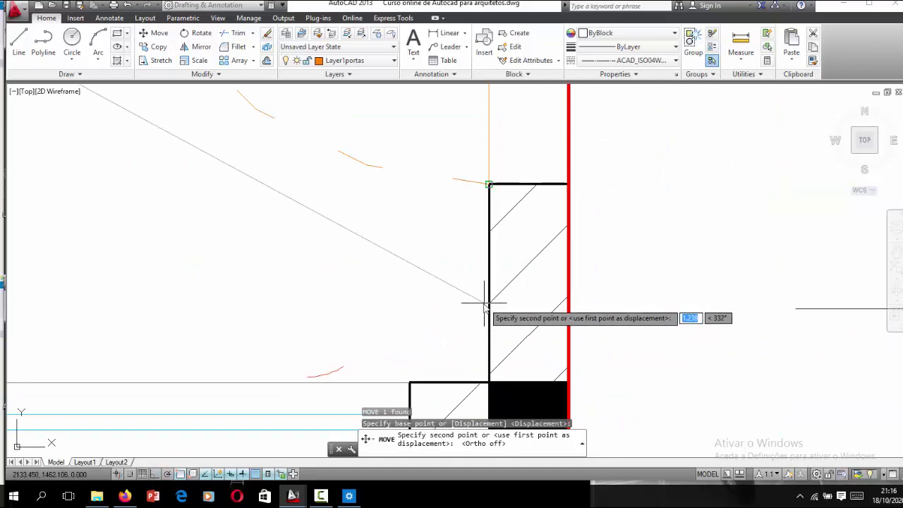
pyautogui.click(478, 304)
# Step: Zoom in on the socket and begin selecting it again
pyautogui.scroll(-5, 449, 261)
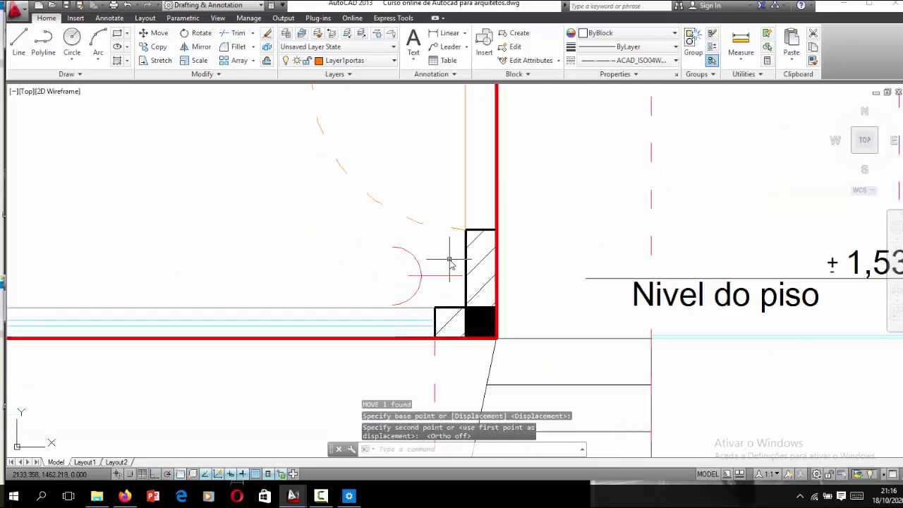
pyautogui.scroll(-4, 376, 255)
pyautogui.scroll(-2, 359, 273)
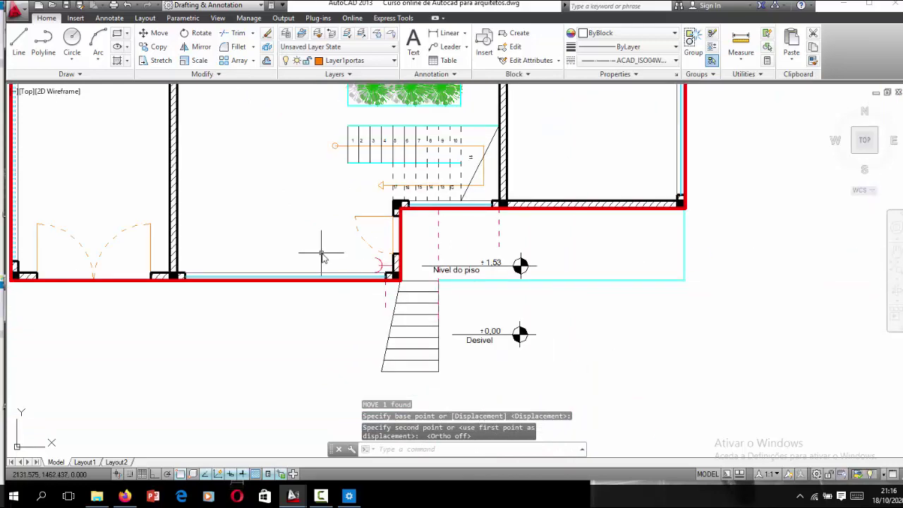
pyautogui.scroll(4, 321, 255)
pyautogui.scroll(4, 375, 274)
pyautogui.click(520, 263)
# Step: Move the socket again to its final spot against the wall
pyautogui.click(416, 331)
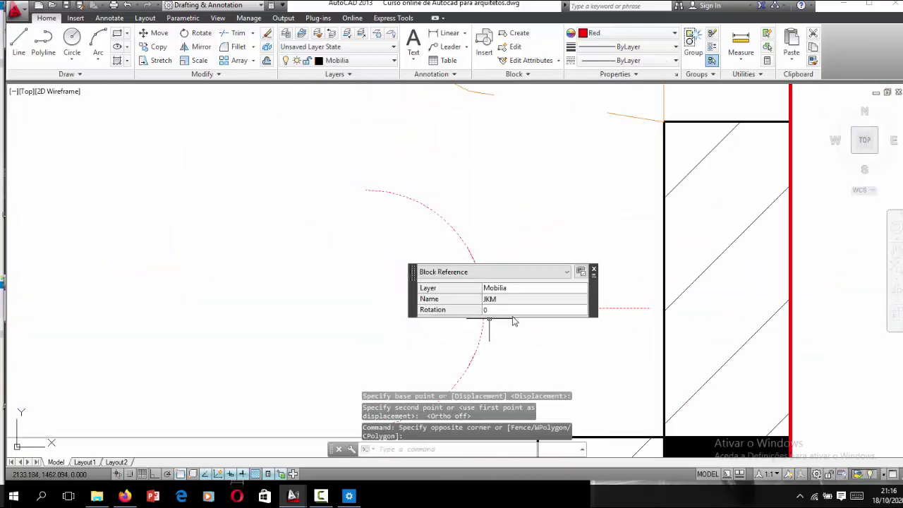
pyautogui.write('m')
pyautogui.press('Return')
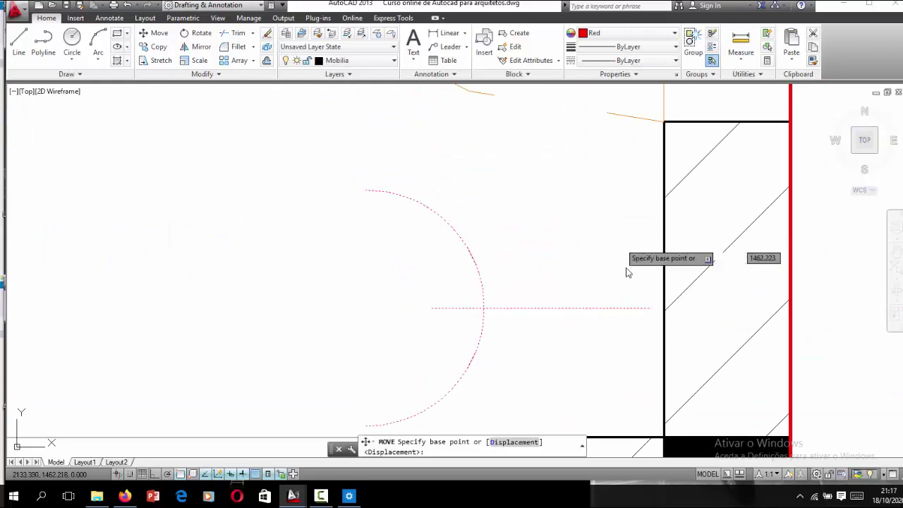
pyautogui.click(633, 288)
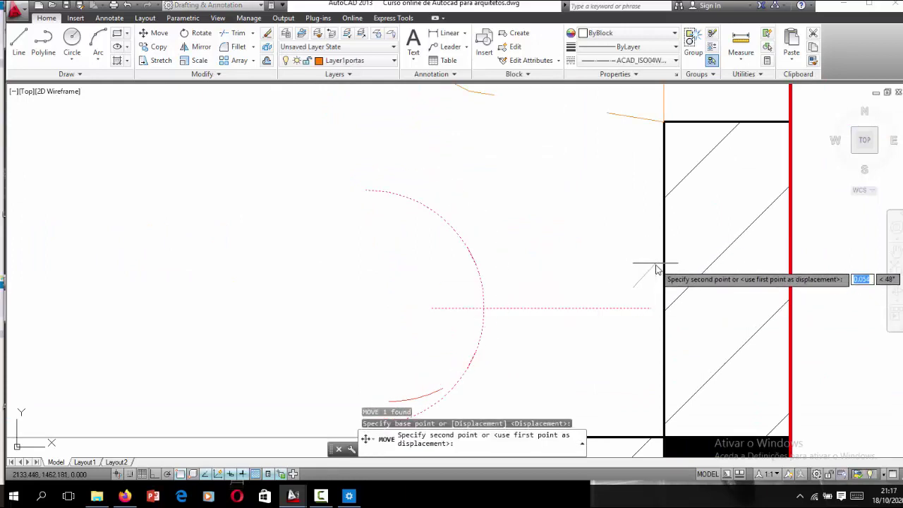
pyautogui.click(649, 263)
# Step: Try trimming the socket's line at the wall edge, then cancel the trim
pyautogui.scroll(-3, 439, 261)
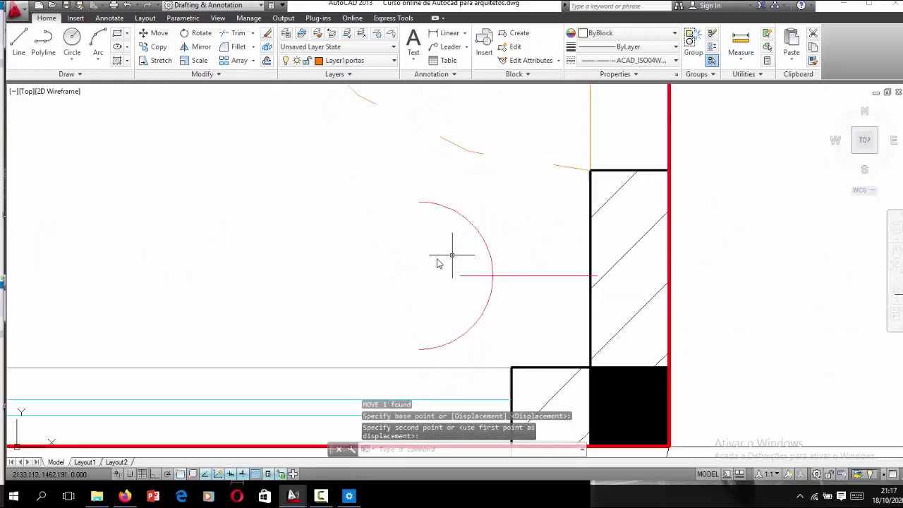
pyautogui.scroll(-2, 459, 258)
pyautogui.scroll(1, 433, 256)
pyautogui.scroll(3, 486, 264)
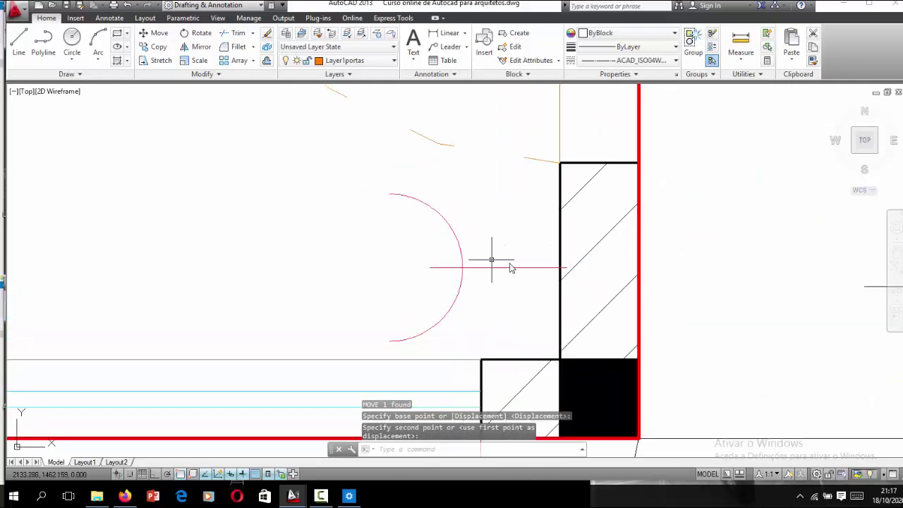
pyautogui.scroll(2, 558, 262)
pyautogui.scroll(2, 564, 265)
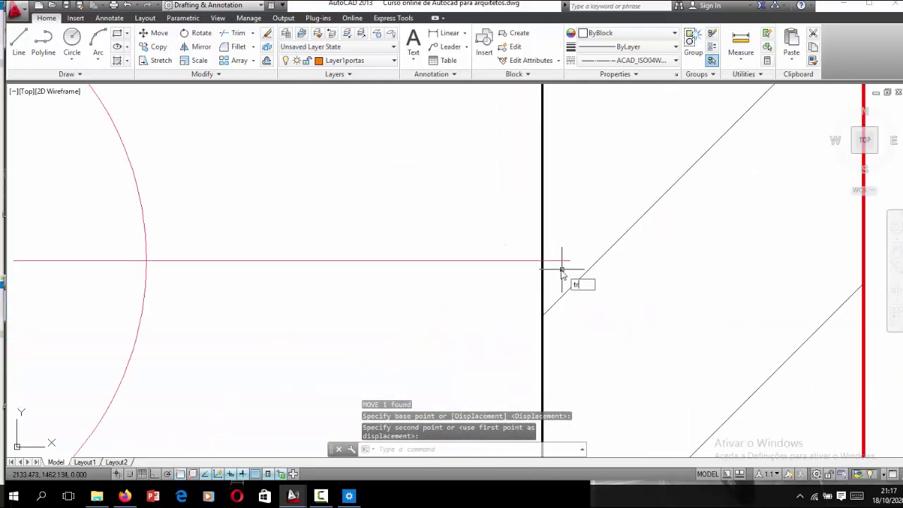
pyautogui.press('Return')
pyautogui.press('Return')
pyautogui.click(544, 261)
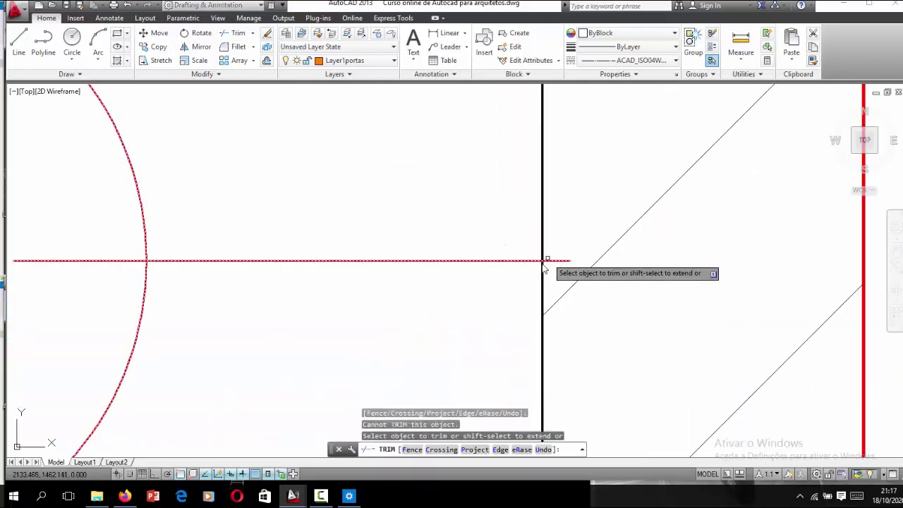
pyautogui.scroll(-3, 545, 265)
pyautogui.scroll(-3, 485, 268)
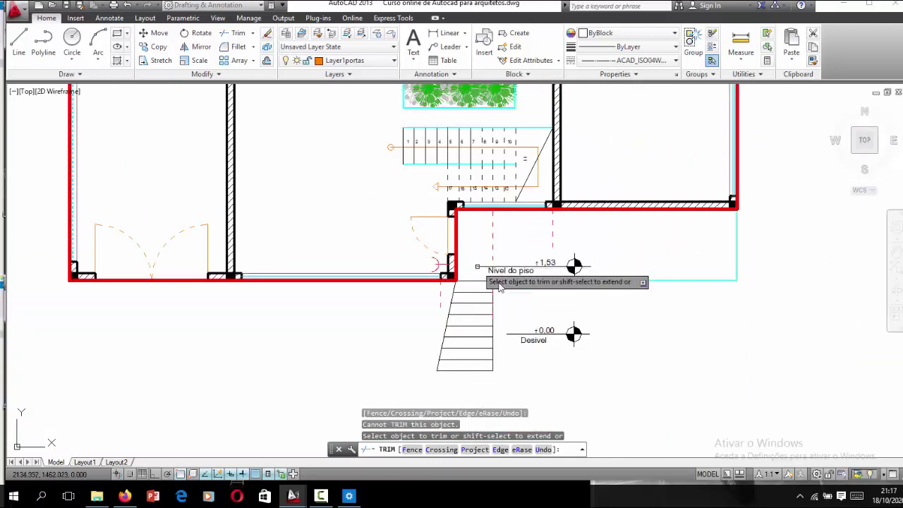
pyautogui.scroll(-3, 498, 284)
pyautogui.scroll(3, 498, 282)
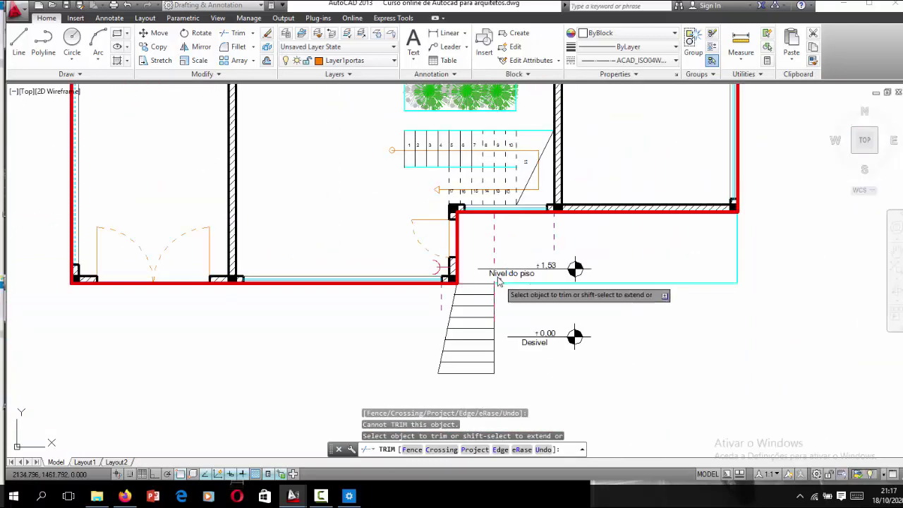
pyautogui.press('Escape')
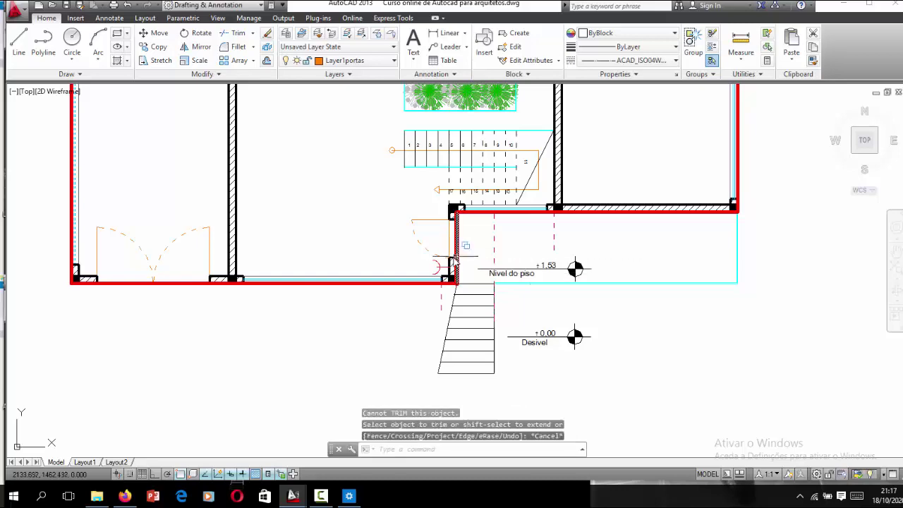
# Step: Zoom to the lower-right doorway and window-select the JKM furniture block
pyautogui.scroll(-2, 487, 268)
pyautogui.scroll(-2, 494, 275)
pyautogui.scroll(-2, 508, 289)
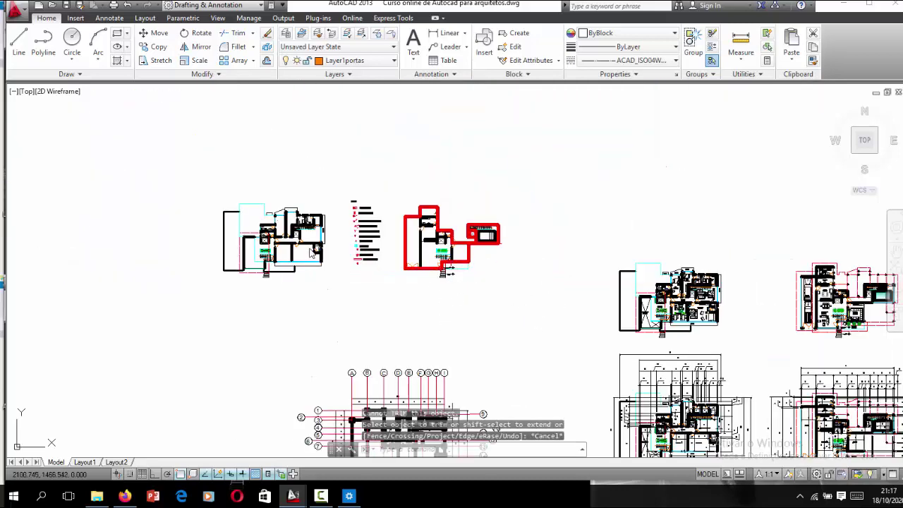
pyautogui.scroll(2, 354, 248)
pyautogui.scroll(2, 359, 239)
pyautogui.scroll(2, 363, 229)
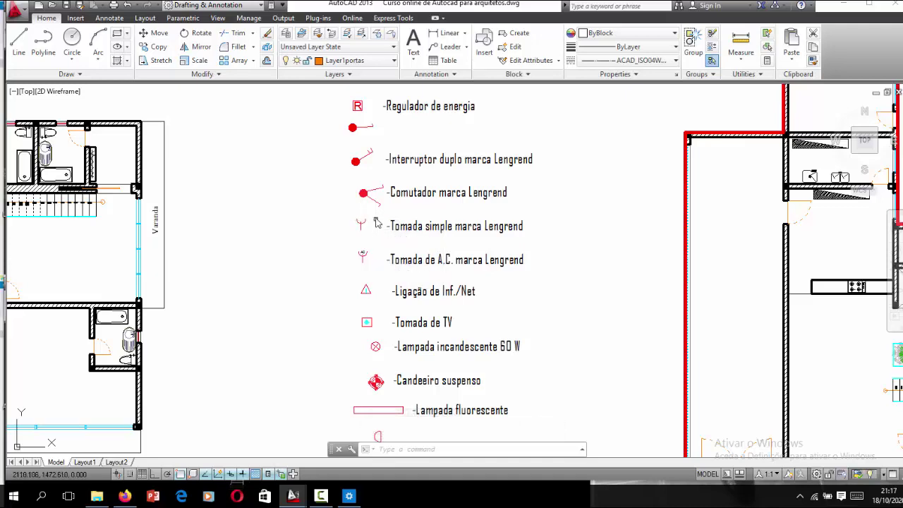
pyautogui.scroll(-2, 354, 161)
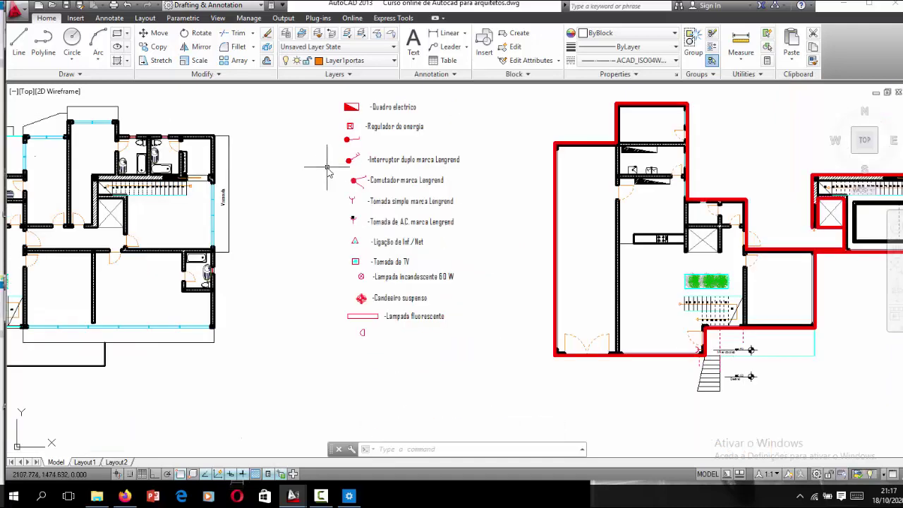
pyautogui.scroll(2, 358, 174)
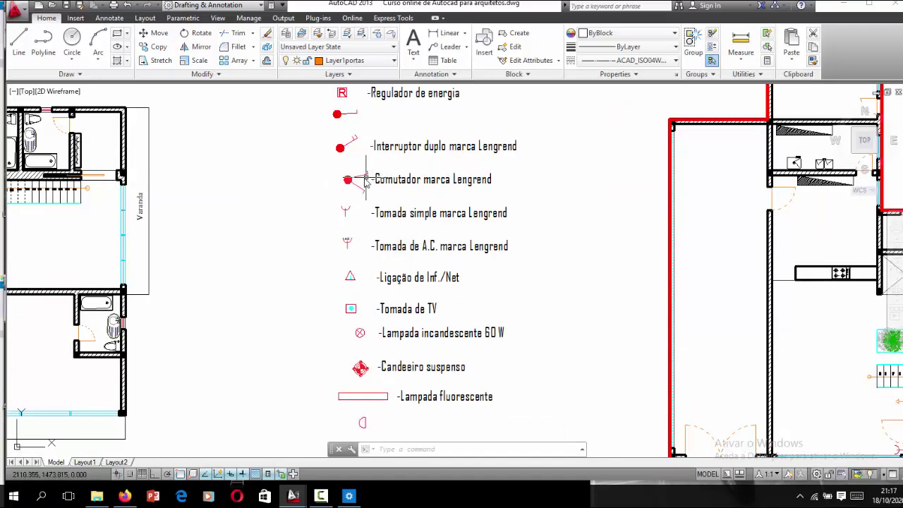
pyautogui.scroll(-3, 330, 174)
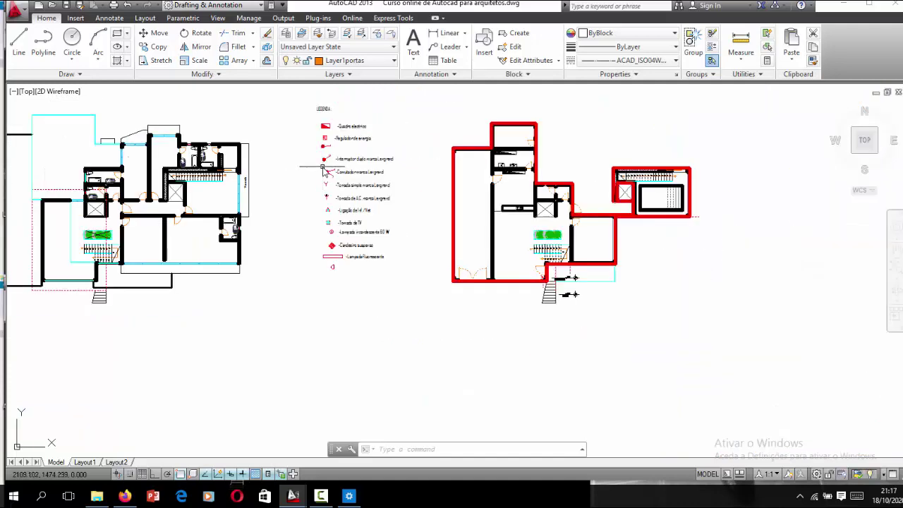
pyautogui.scroll(2, 325, 172)
pyautogui.scroll(4, 326, 175)
pyautogui.scroll(-2, 337, 182)
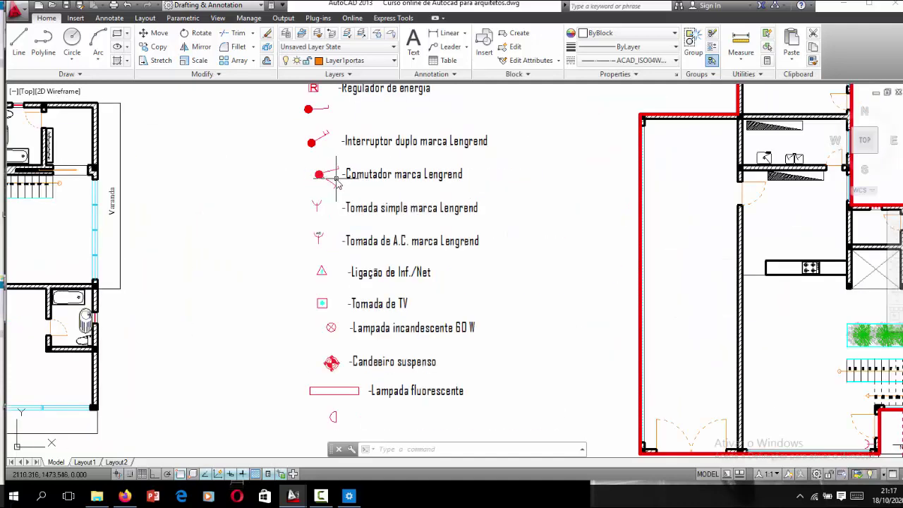
pyautogui.scroll(-1, 302, 149)
pyautogui.scroll(3, 620, 317)
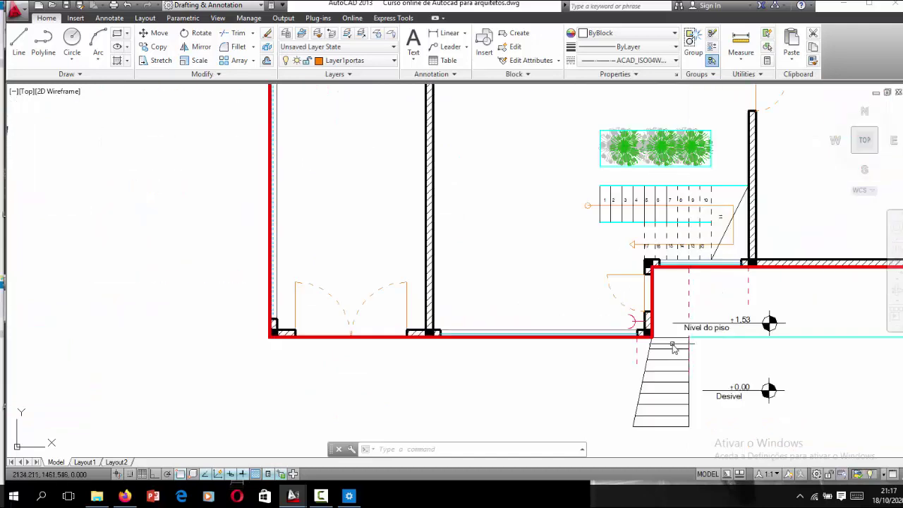
pyautogui.scroll(3, 642, 322)
pyautogui.scroll(3, 656, 296)
pyautogui.click(658, 275)
pyautogui.click(555, 317)
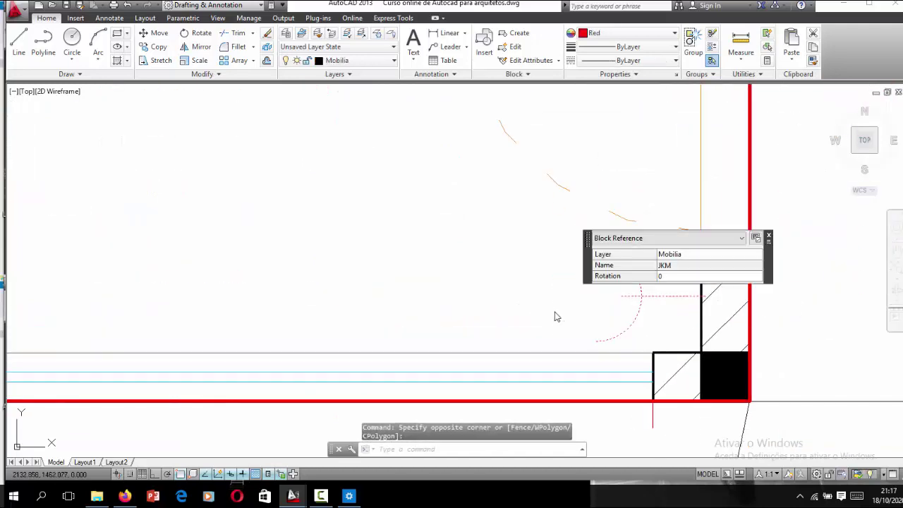
# Step: Erase the selected JKM block at the Nivel do piso doorway
pyautogui.press('Delete')
pyautogui.scroll(-2, 567, 308)
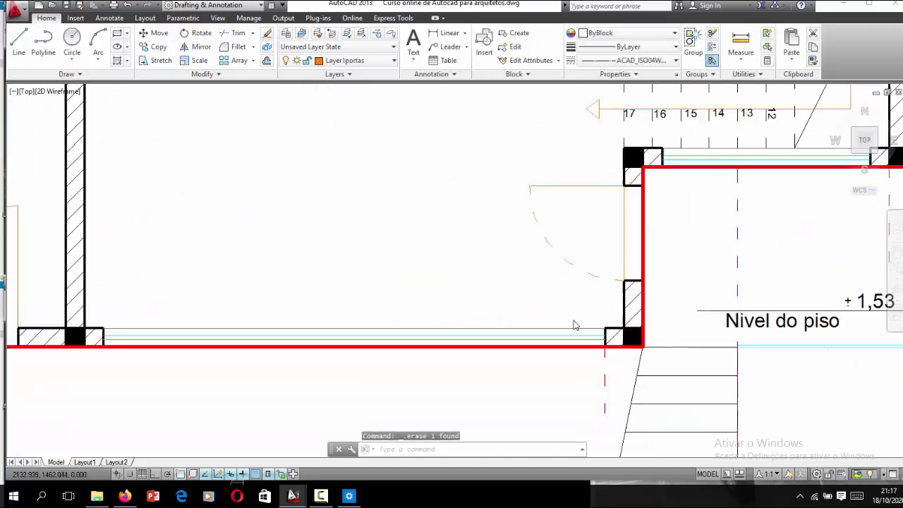
pyautogui.scroll(-3, 574, 322)
pyautogui.scroll(-2, 451, 302)
pyautogui.scroll(2, 290, 220)
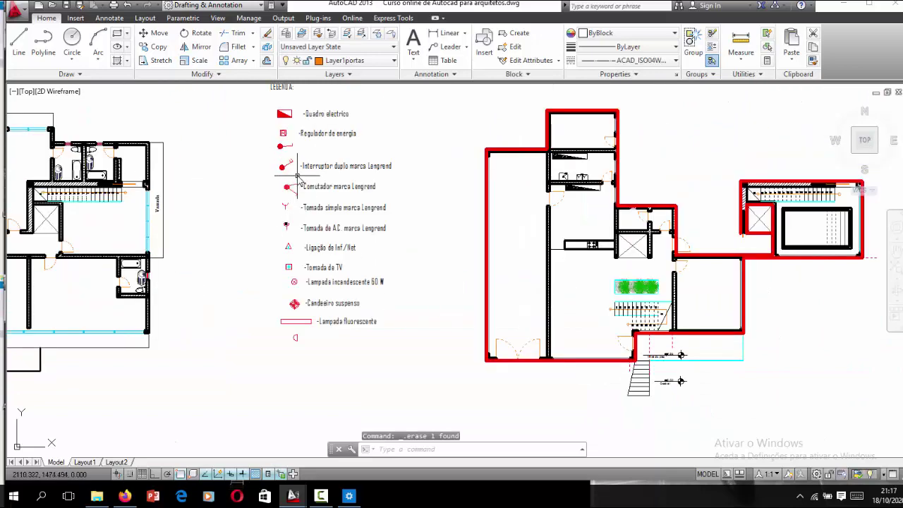
pyautogui.scroll(2, 299, 184)
pyautogui.scroll(2, 301, 187)
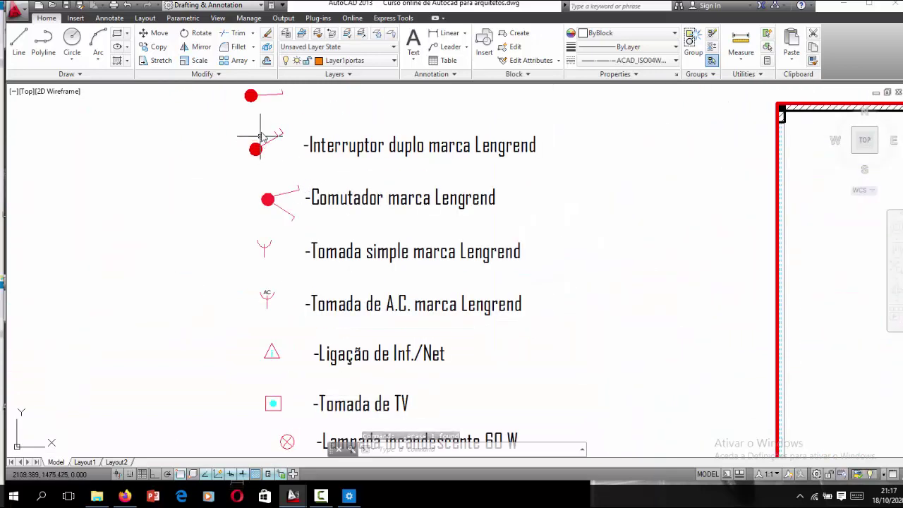
pyautogui.scroll(-2, 296, 157)
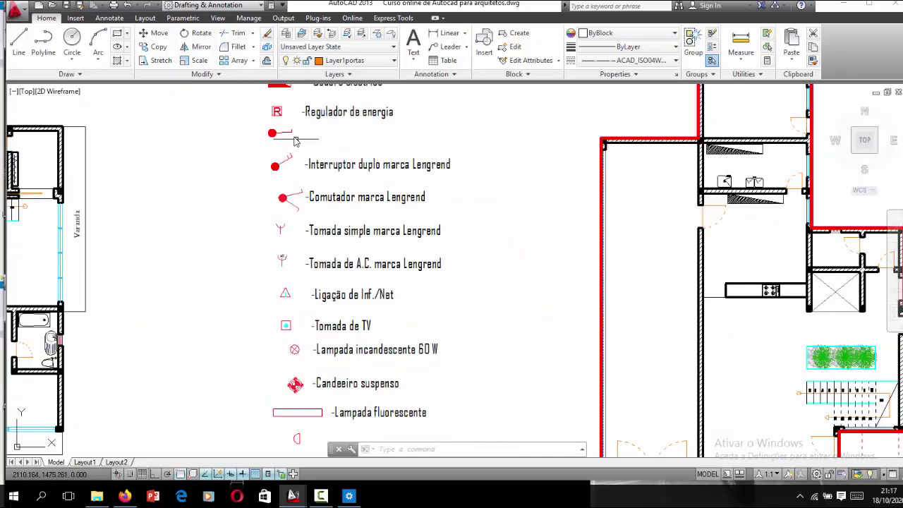
pyautogui.scroll(3, 281, 123)
pyautogui.scroll(1, 280, 123)
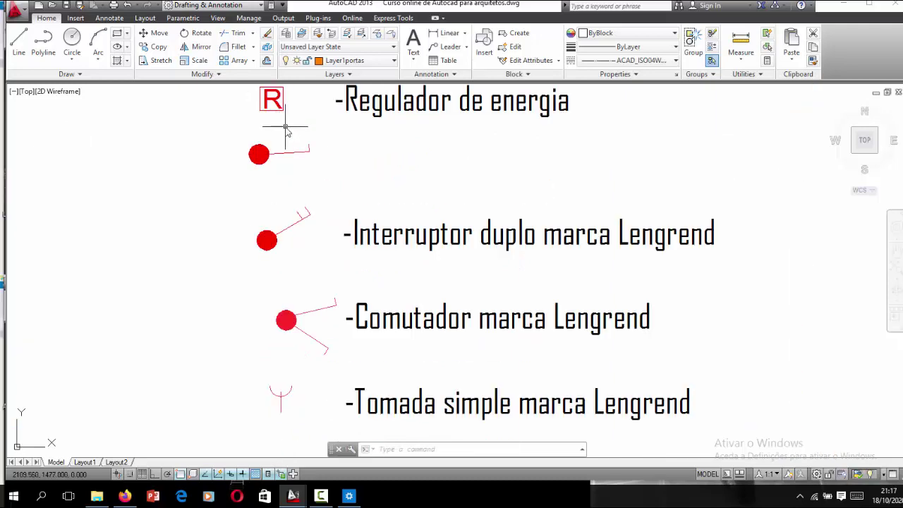
pyautogui.scroll(-3, 286, 131)
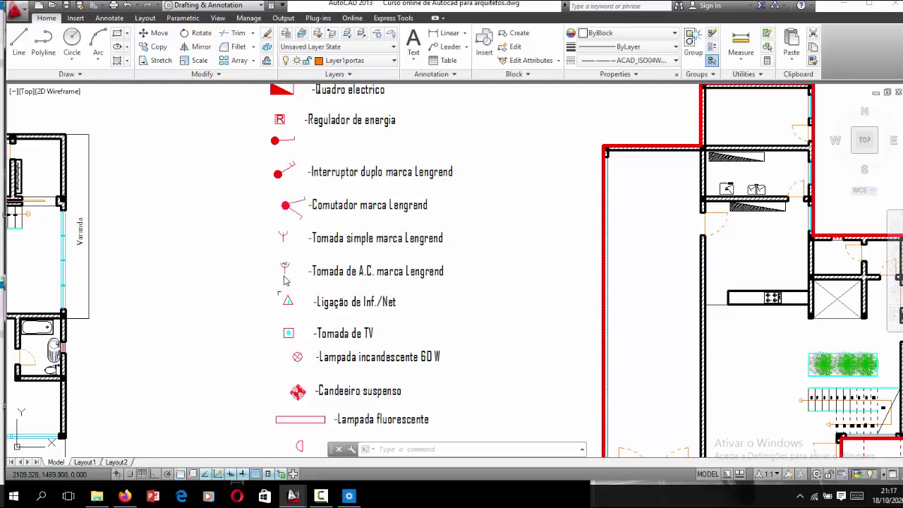
# Step: Copy the Interruptor duplo double switch symbol from the legend
pyautogui.click(300, 161)
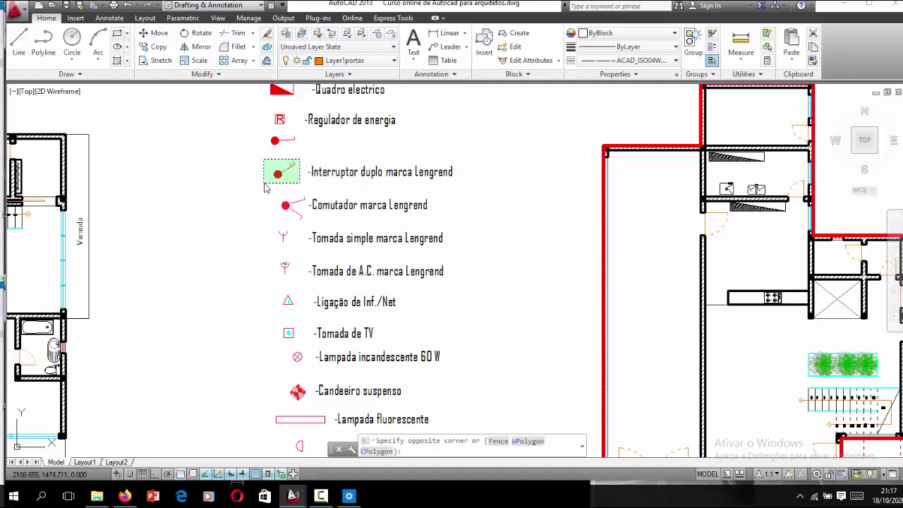
pyautogui.click(268, 181)
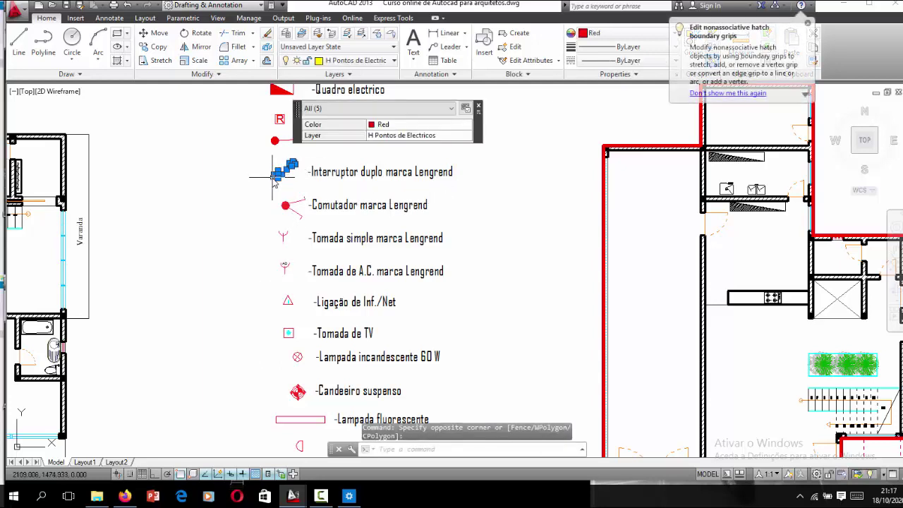
pyautogui.hotkey('ctrl', 'c')
# Step: Paste the double switch inside the room beside the Nivel do piso door
pyautogui.scroll(-5, 274, 177)
pyautogui.scroll(3, 384, 240)
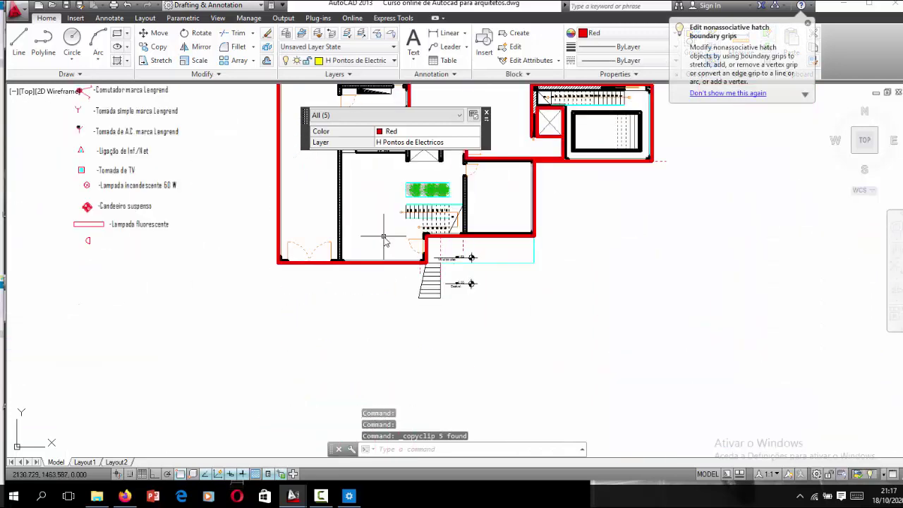
pyautogui.scroll(2, 384, 240)
pyautogui.hotkey('ctrl', 'v')
pyautogui.scroll(3, 423, 268)
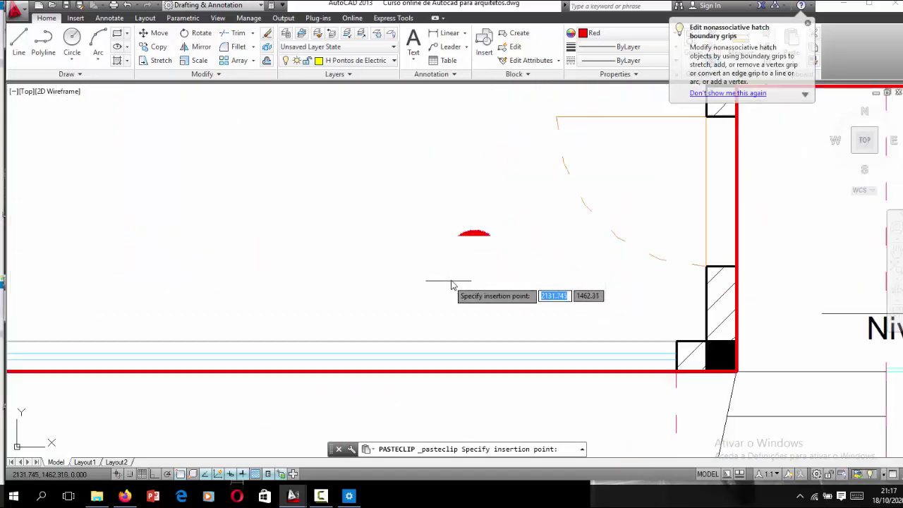
pyautogui.click(468, 285)
pyautogui.scroll(-4, 298, 264)
# Step: Window-select the pasted switch symbol's circle, hatch and lines
pyautogui.scroll(2, 393, 255)
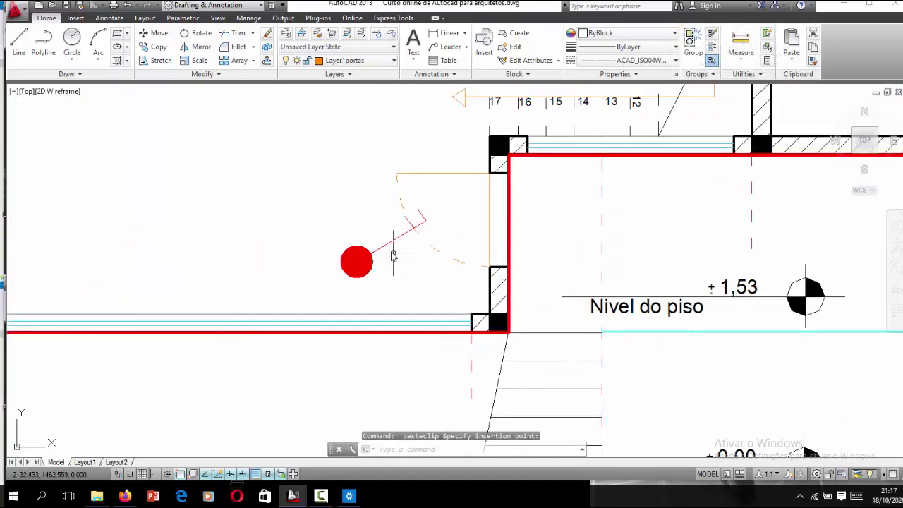
pyautogui.click(393, 241)
pyautogui.click(332, 281)
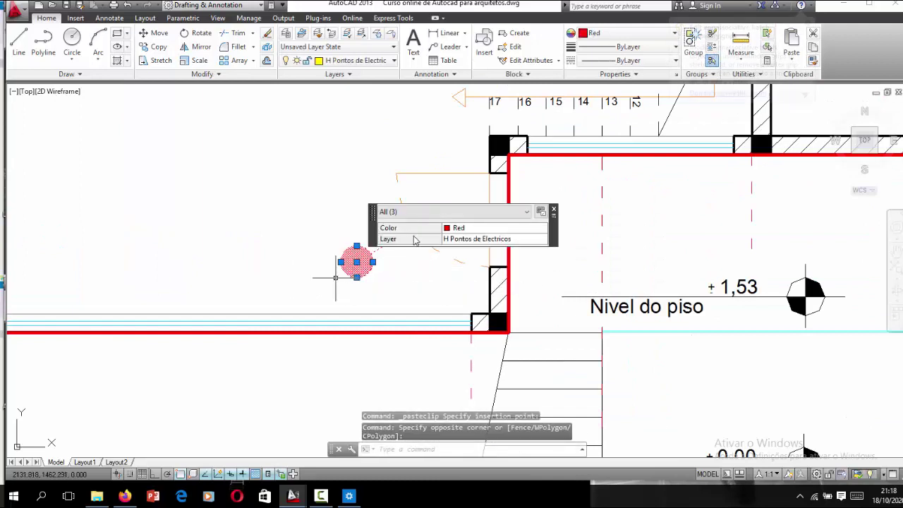
pyautogui.click(543, 210)
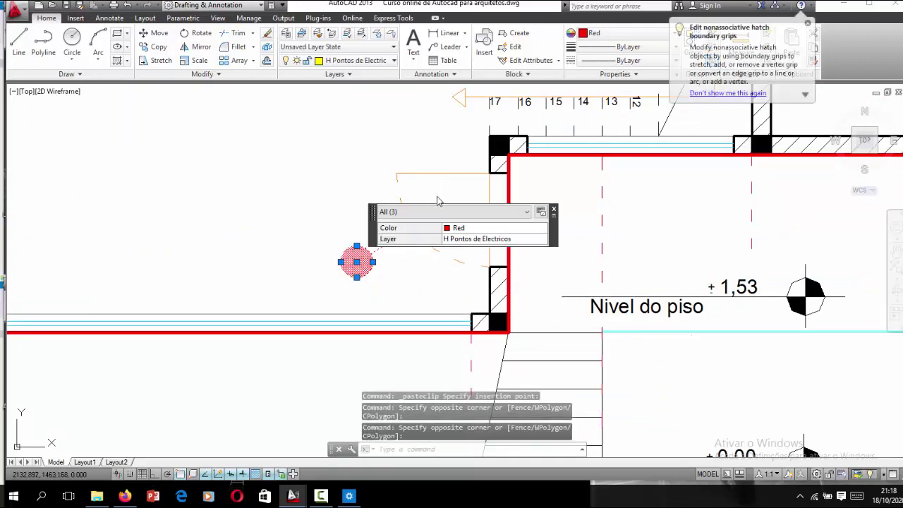
pyautogui.scroll(2, 437, 198)
pyautogui.click(554, 211)
pyautogui.scroll(3, 433, 214)
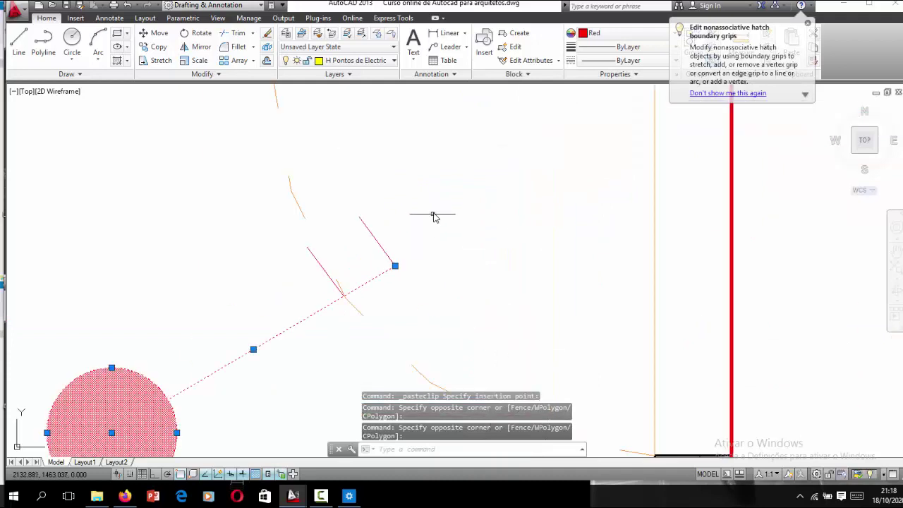
pyautogui.click(432, 211)
pyautogui.click(366, 252)
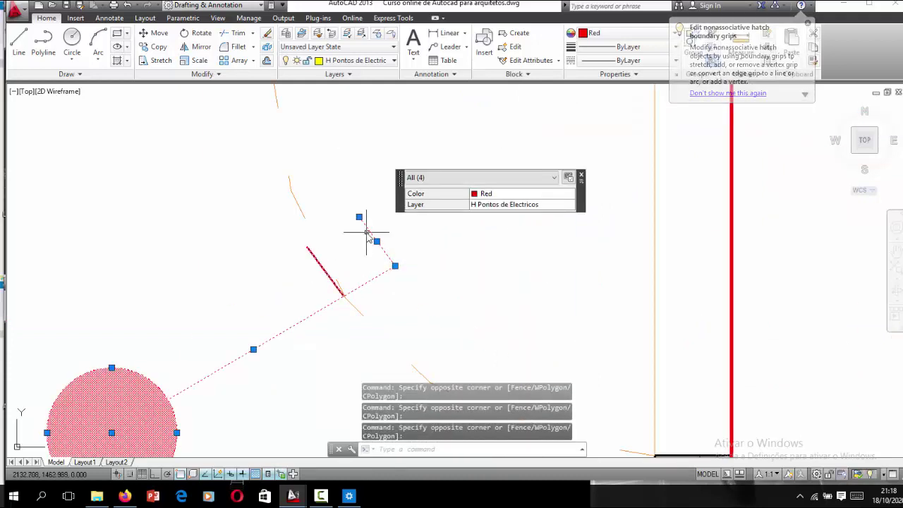
pyautogui.scroll(-2, 306, 270)
pyautogui.write('S')
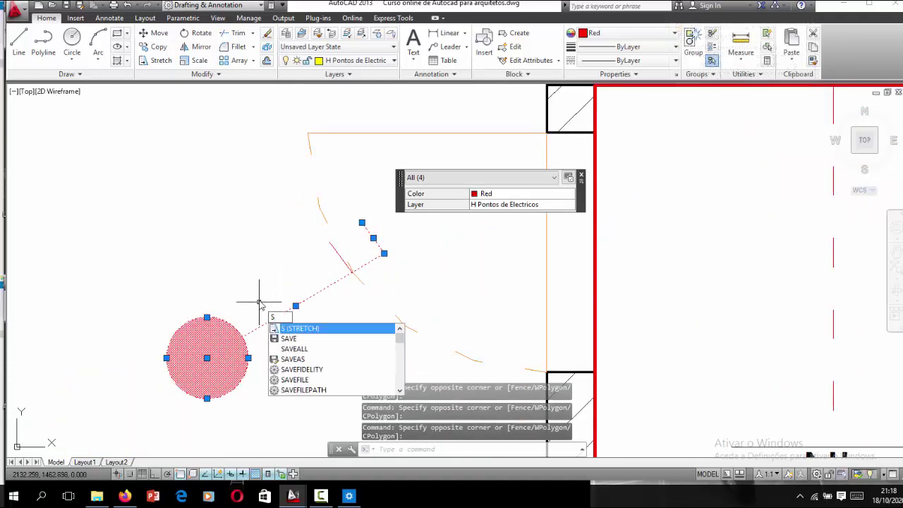
# Step: Scale the selected switch symbol down to a small red dot
pyautogui.write('c')
pyautogui.press('Return')
pyautogui.click(341, 232)
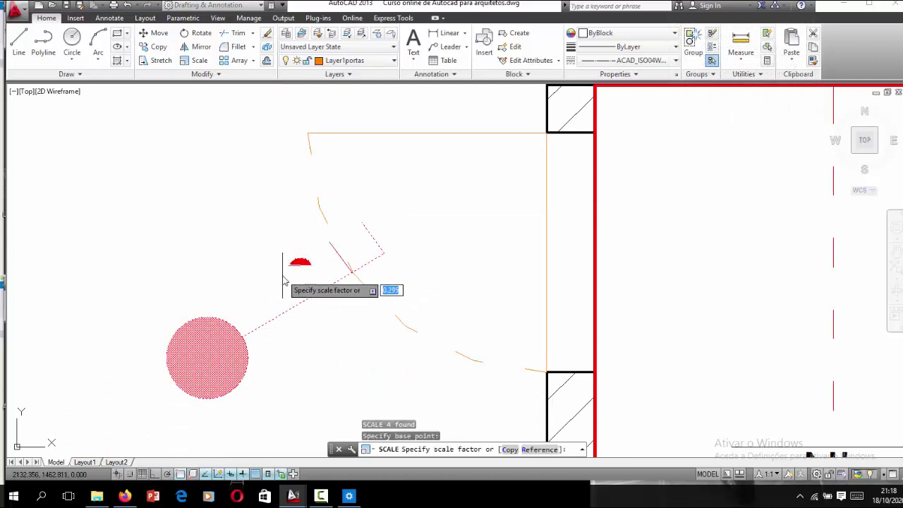
pyautogui.scroll(-2, 262, 256)
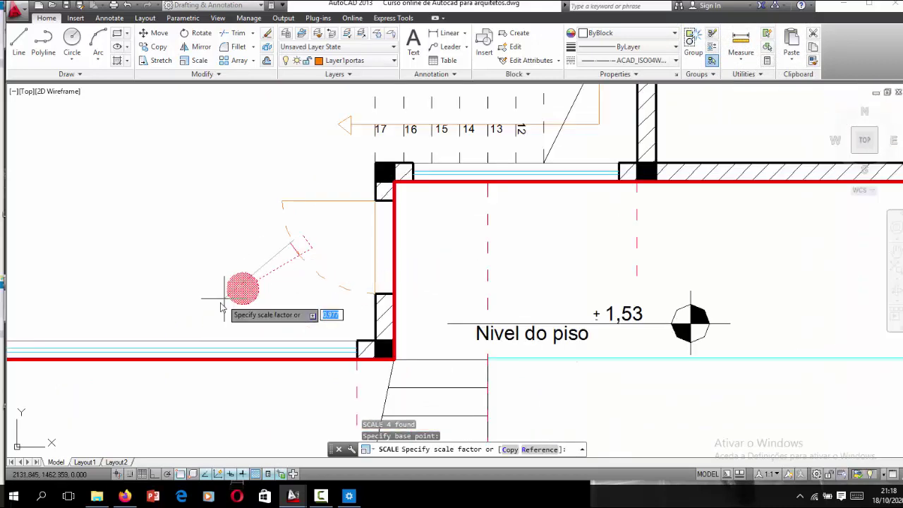
pyautogui.click(252, 274)
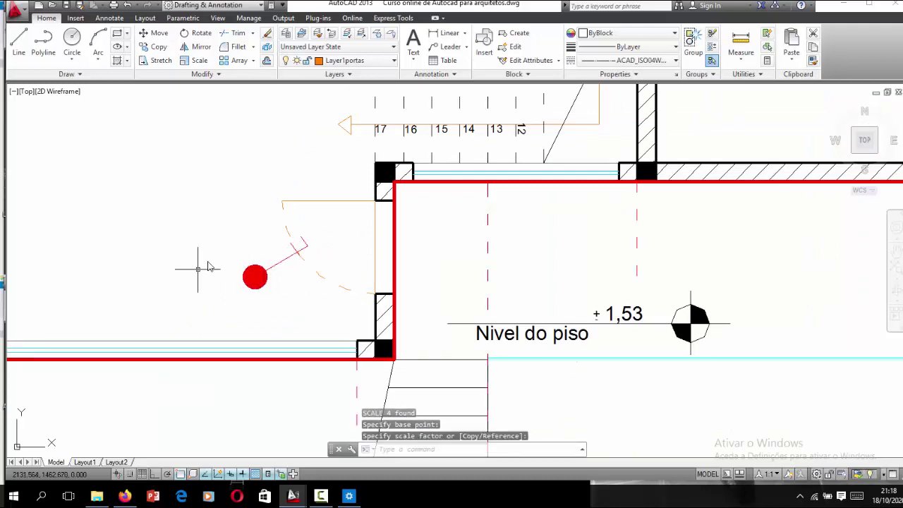
pyautogui.scroll(-3, 201, 267)
pyautogui.scroll(3, 288, 255)
pyautogui.scroll(2, 336, 237)
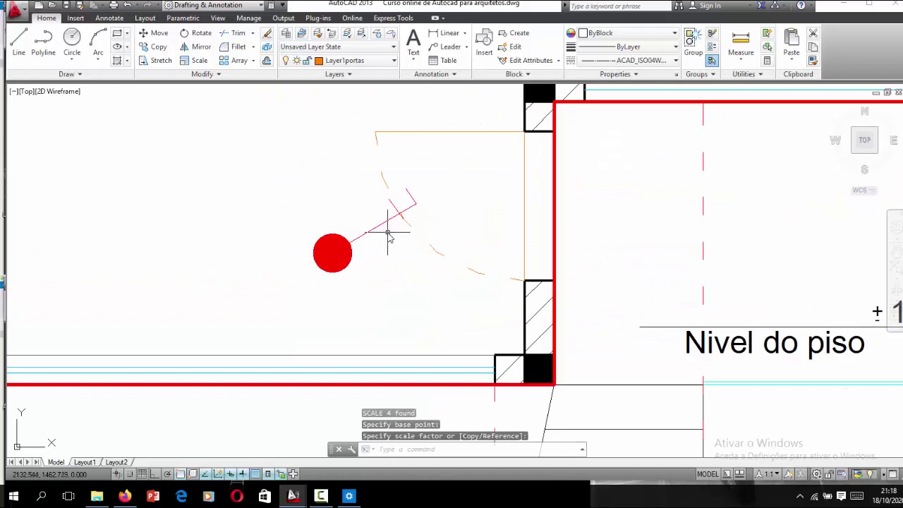
# Step: Move the shrunken switch dot and its lines to a new spot beside the door
pyautogui.click(216, 280)
pyautogui.click(417, 192)
pyautogui.scroll(2, 414, 190)
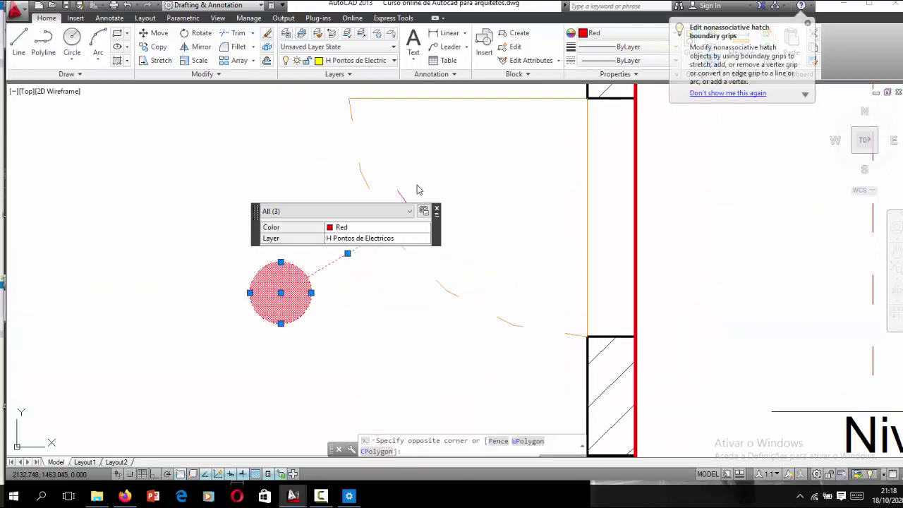
pyautogui.click(387, 195)
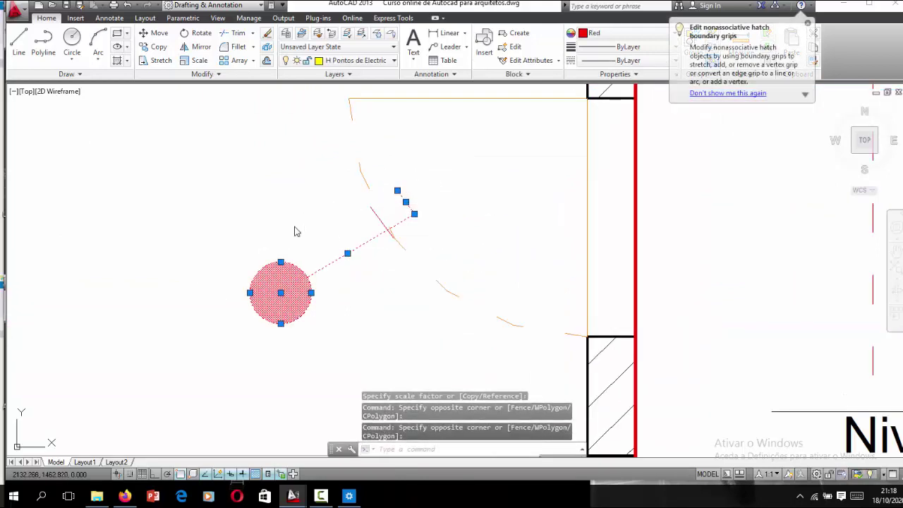
pyautogui.write('m')
pyautogui.press('Return')
pyautogui.click(299, 220)
pyautogui.click(193, 238)
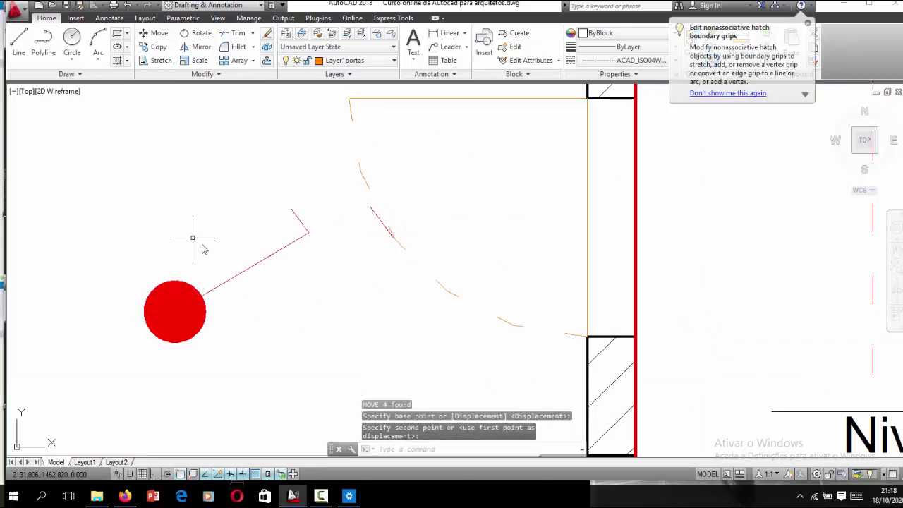
pyautogui.scroll(-1, 247, 247)
pyautogui.scroll(1, 358, 218)
# Step: Scale the circle and its wire lines down further about the circle
pyautogui.click(362, 210)
pyautogui.click(64, 384)
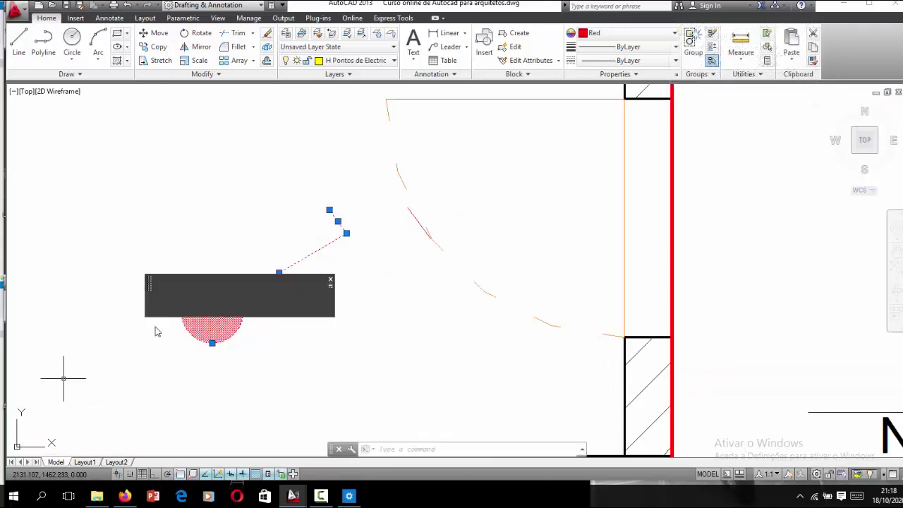
pyautogui.write('s')
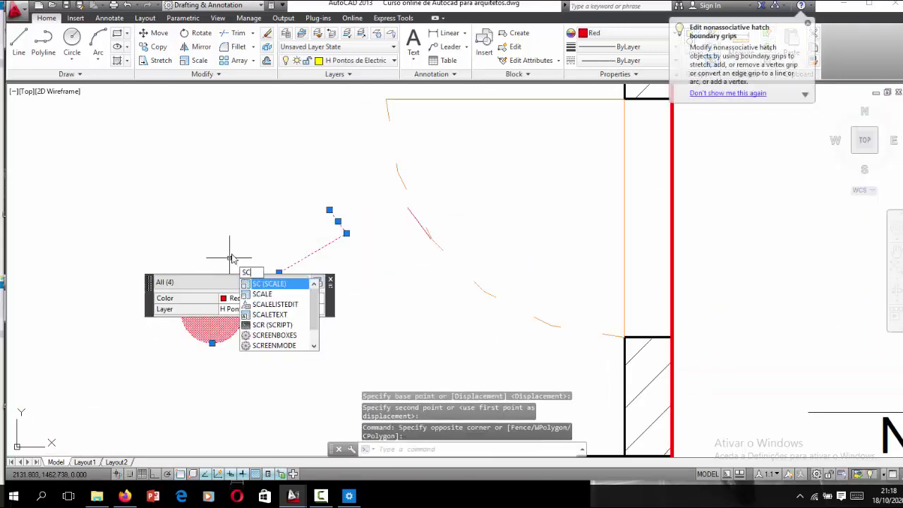
pyautogui.press('Return')
pyautogui.click(231, 279)
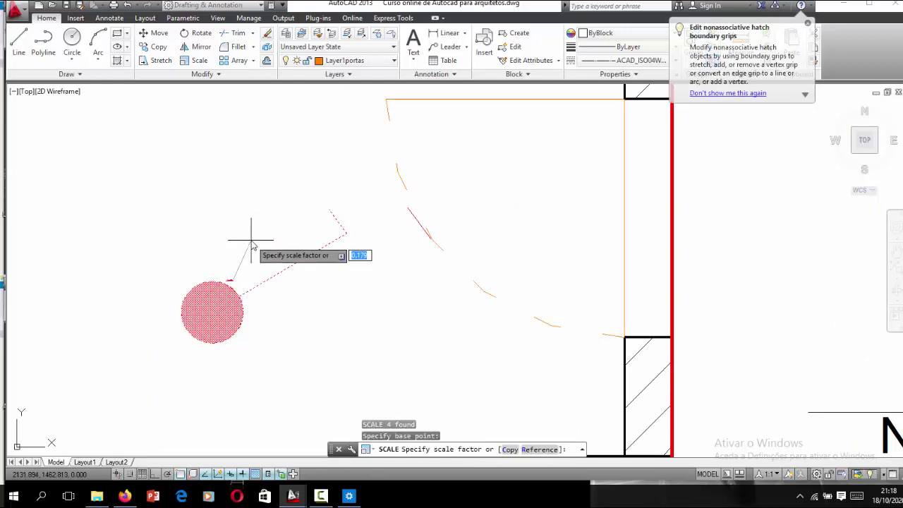
pyautogui.click(253, 236)
pyautogui.scroll(-3, 226, 221)
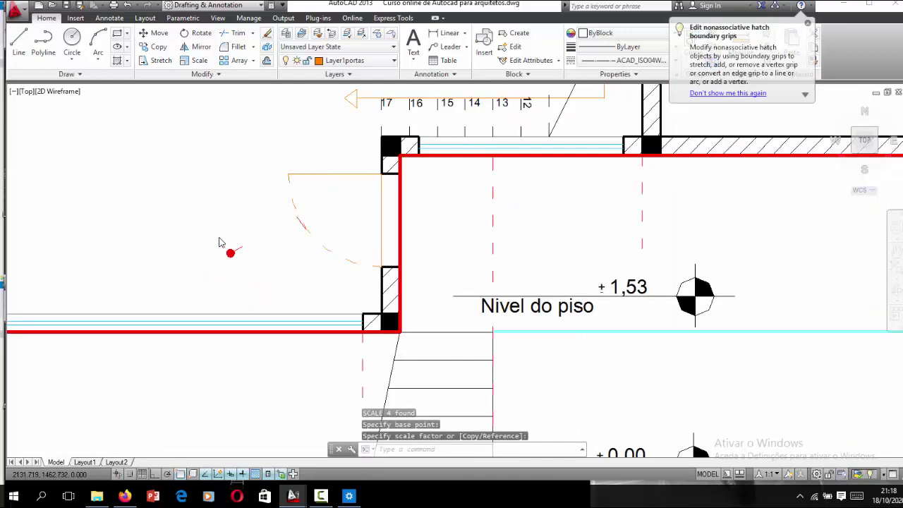
pyautogui.scroll(3, 222, 242)
# Step: Rescale the symbol once more with its base point at the circle
pyautogui.click(198, 292)
pyautogui.write('sc')
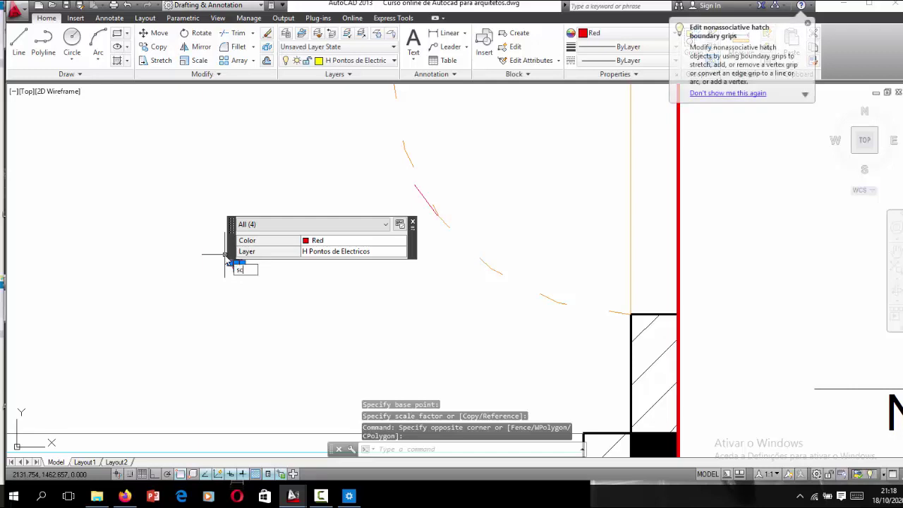
pyautogui.press('Return')
pyautogui.click(237, 263)
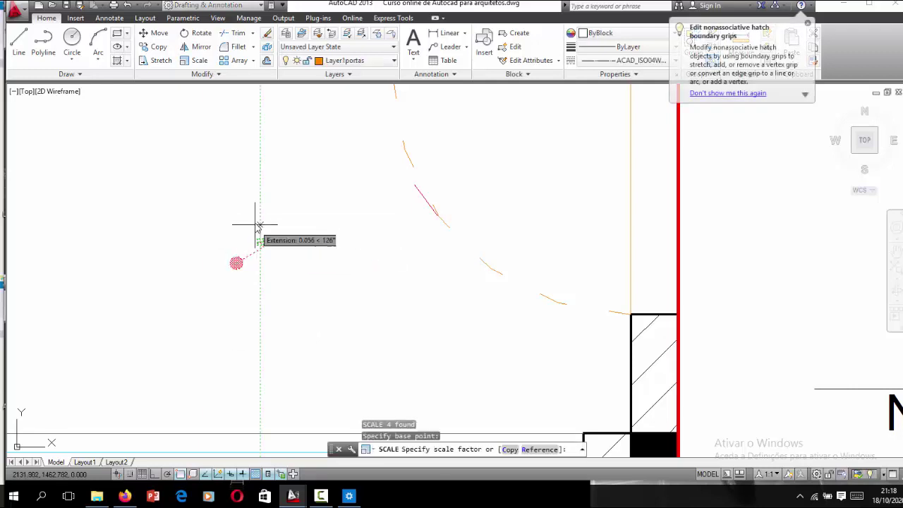
pyautogui.scroll(-2, 236, 264)
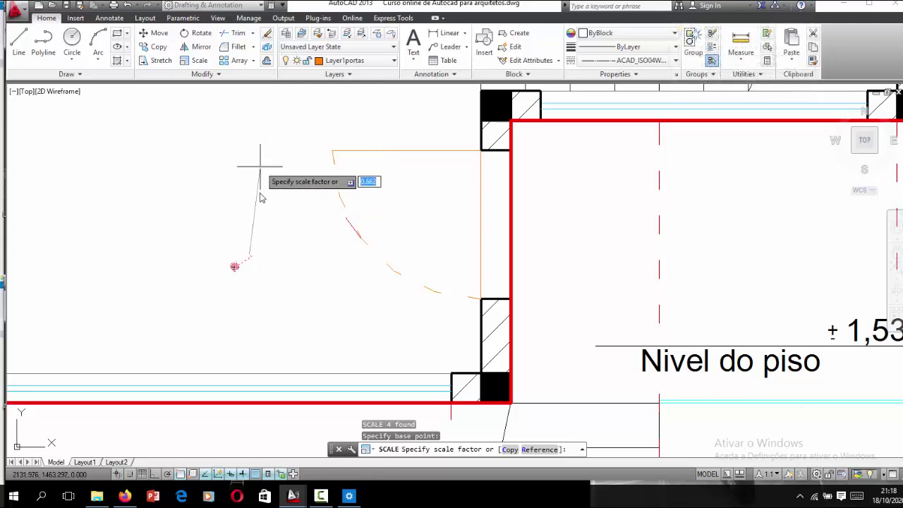
pyautogui.scroll(-2, 227, 403)
pyautogui.scroll(-2, 246, 338)
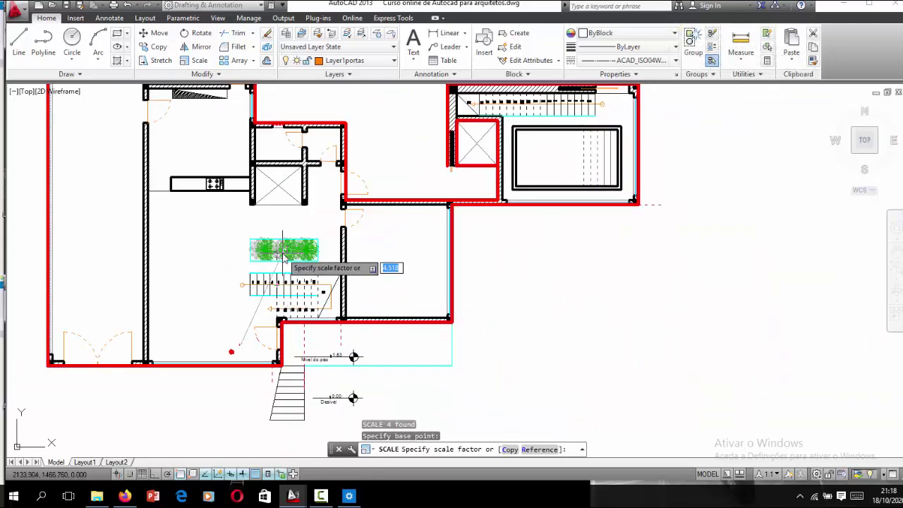
pyautogui.click(284, 260)
pyautogui.scroll(3, 213, 387)
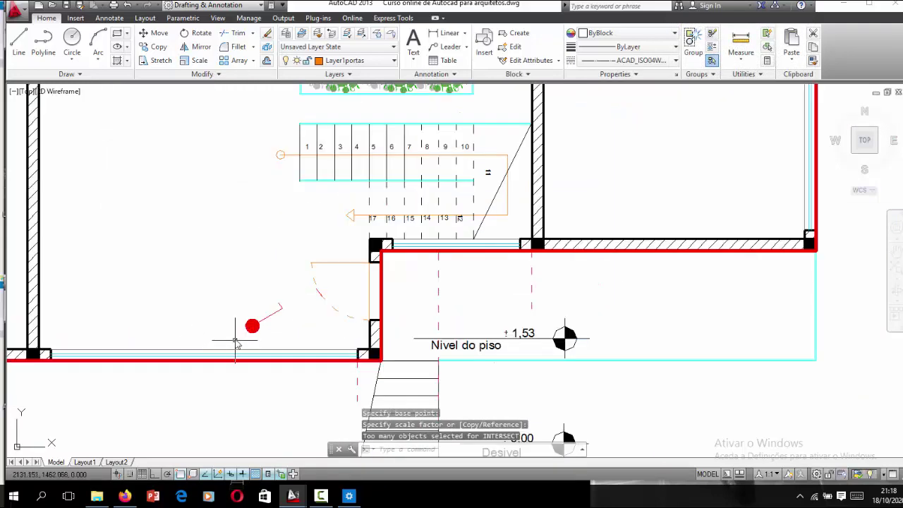
pyautogui.scroll(2, 238, 342)
# Step: Window-select the symbol's four parts for rotating with RO
pyautogui.click(328, 275)
pyautogui.click(226, 339)
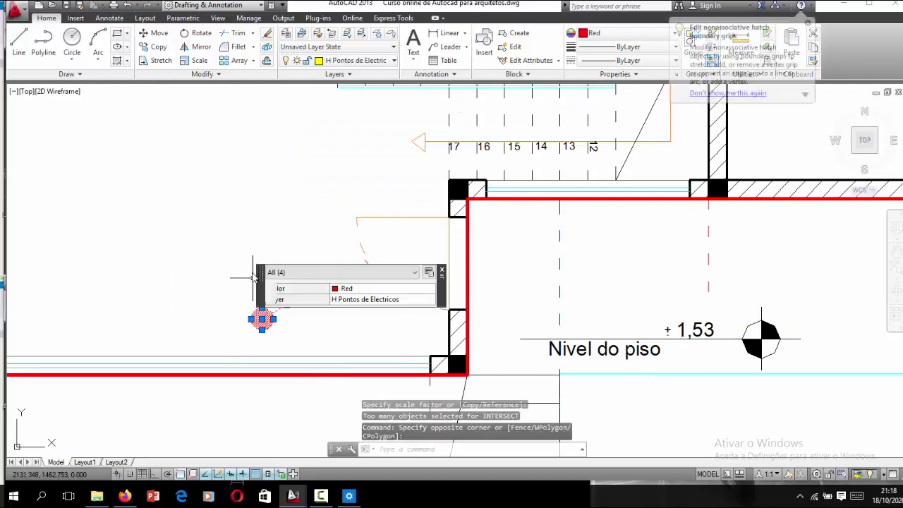
pyautogui.write('ro')
pyautogui.press('Return')
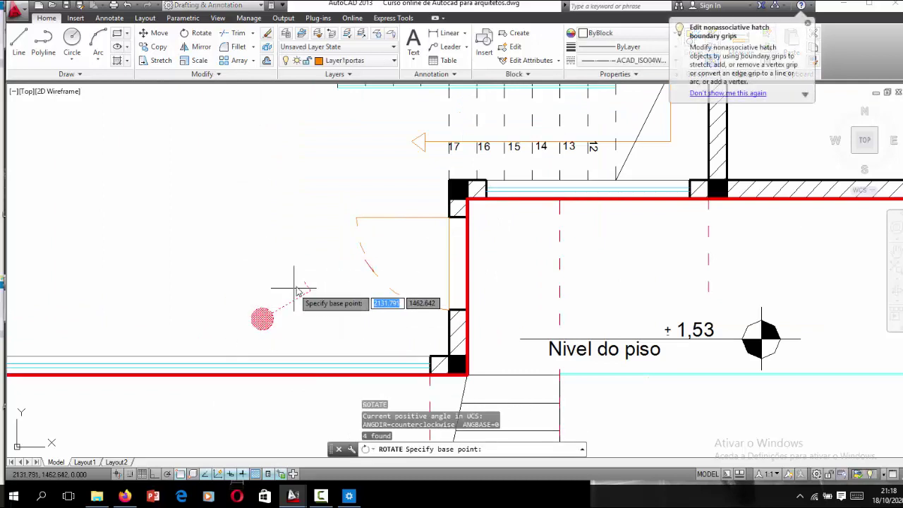
# Step: Rotate the symbol to a new angle about a pivot on its wire
pyautogui.click(304, 283)
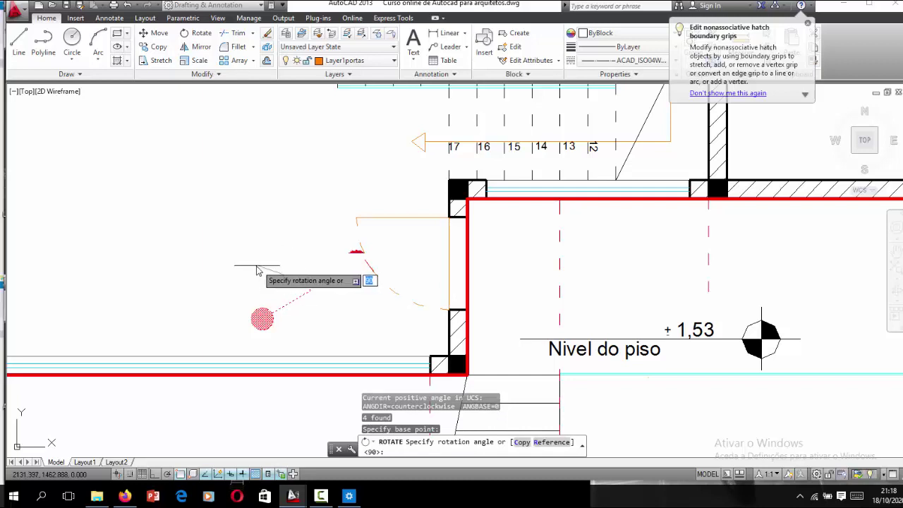
pyautogui.click(295, 258)
pyautogui.scroll(3, 313, 281)
# Step: Move the symbol's circle and wire pieces tight against the wall by the door
pyautogui.click(374, 299)
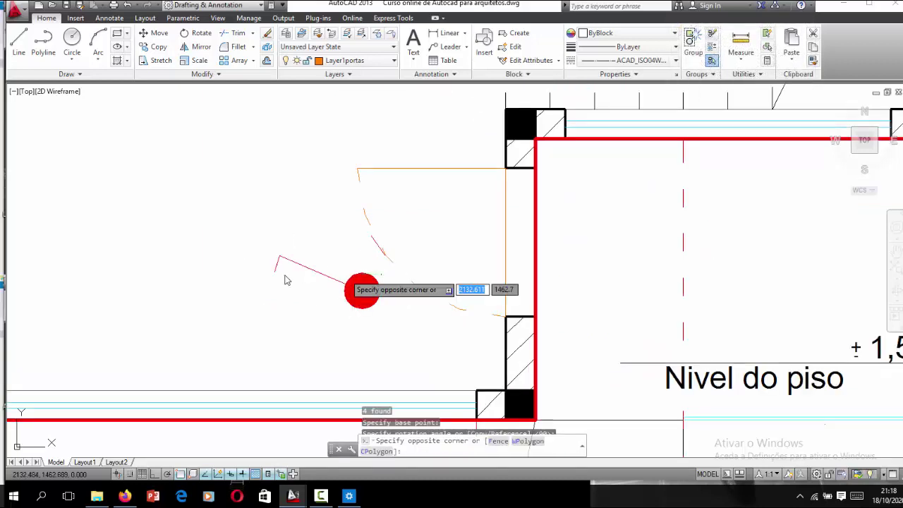
pyautogui.click(191, 275)
pyautogui.click(310, 259)
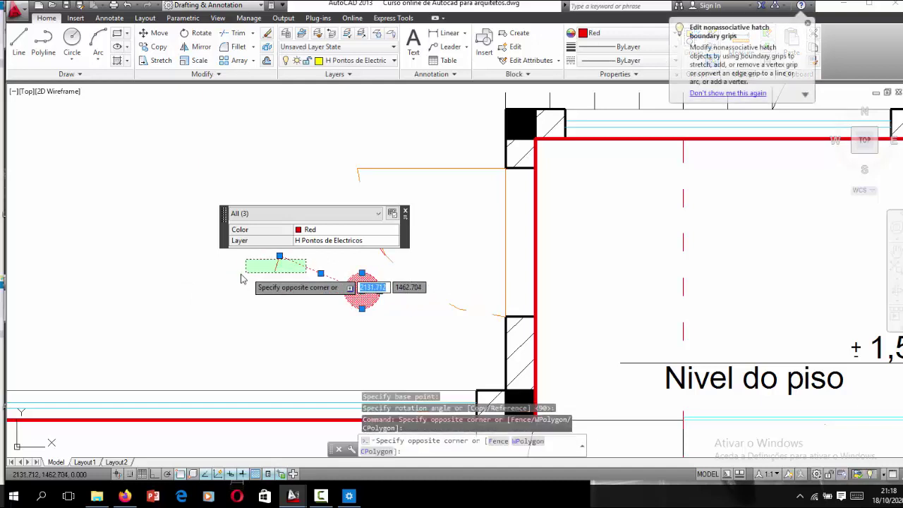
pyautogui.click(245, 278)
pyautogui.write('m')
pyautogui.scroll(2, 336, 328)
pyautogui.press('Return')
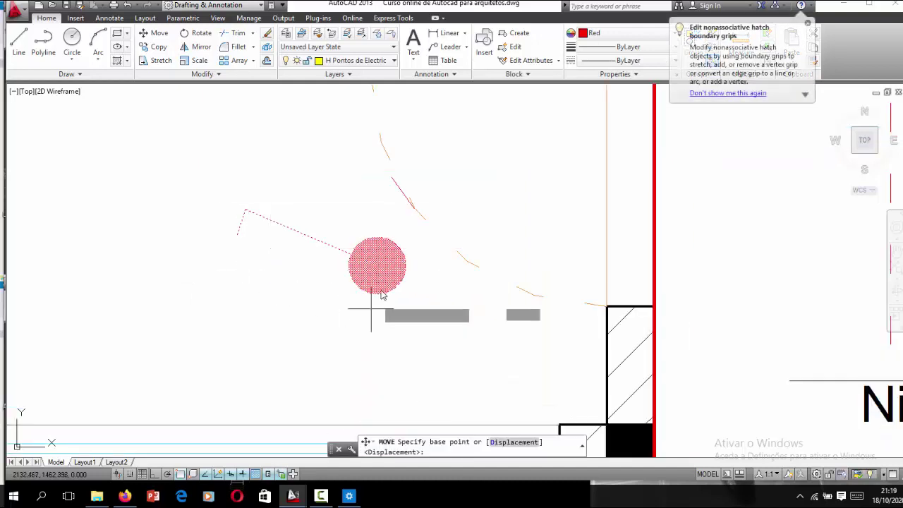
pyautogui.click(378, 266)
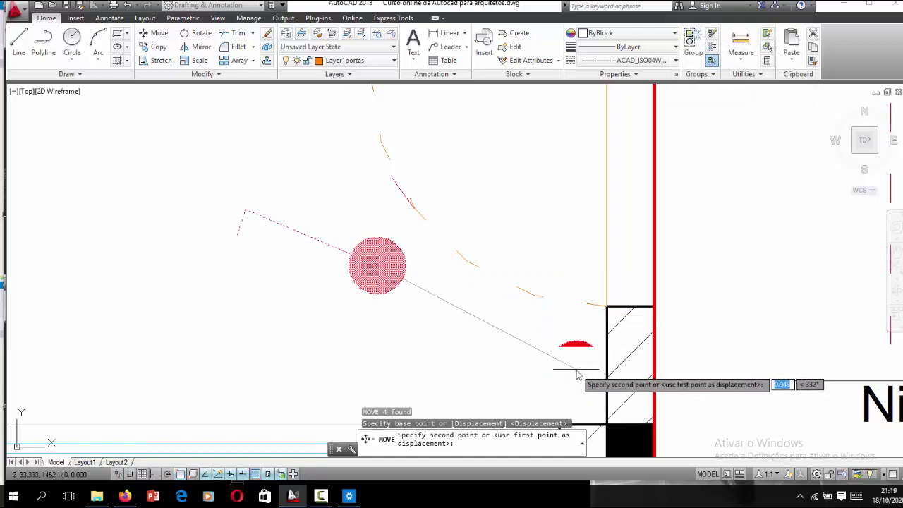
pyautogui.click(576, 374)
pyautogui.scroll(-5, 357, 341)
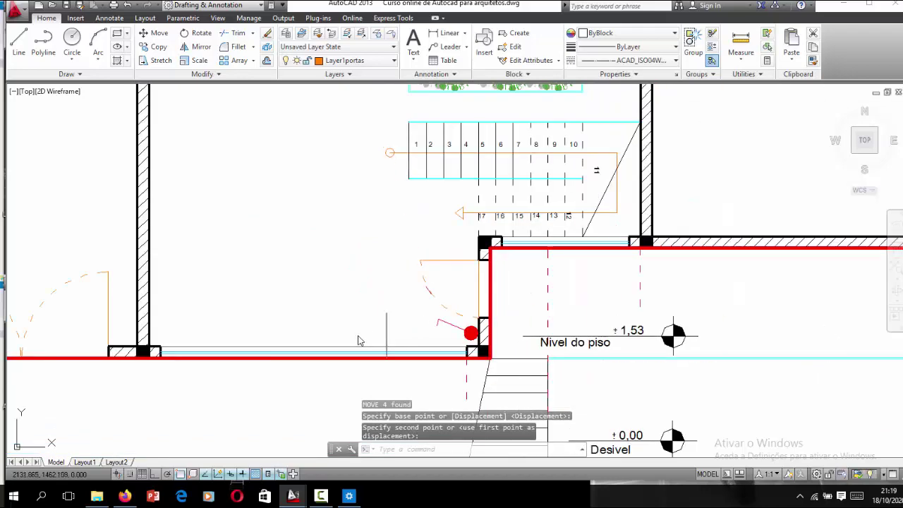
pyautogui.scroll(-2, 330, 317)
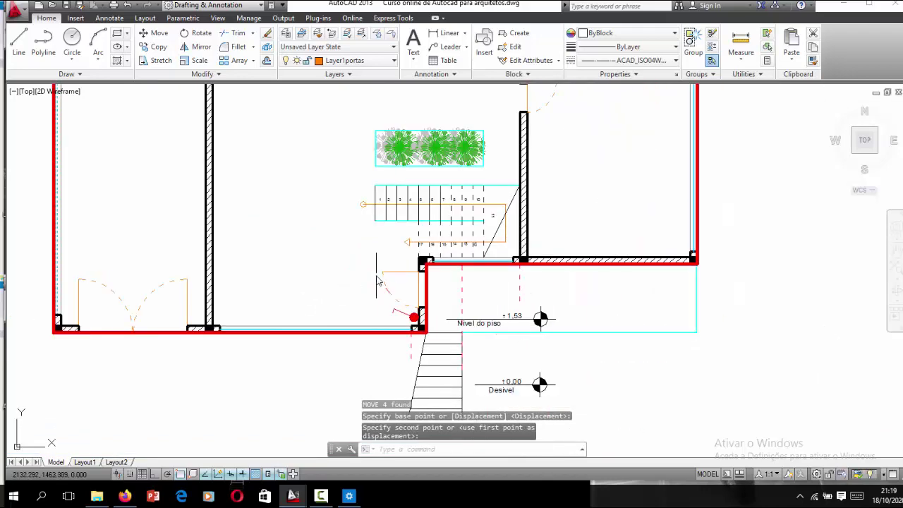
pyautogui.scroll(5, 378, 281)
pyautogui.scroll(-5, 423, 305)
pyautogui.scroll(-2, 399, 302)
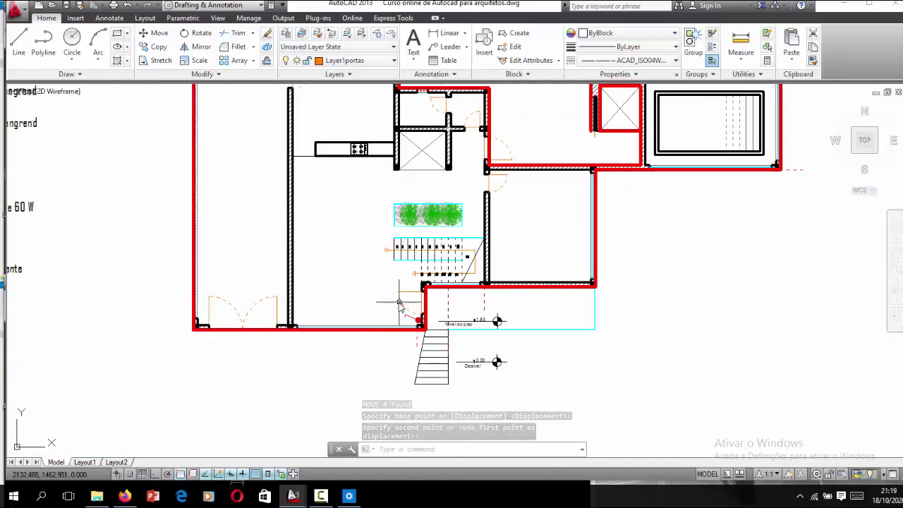
pyautogui.scroll(3, 399, 301)
pyautogui.scroll(2, 409, 313)
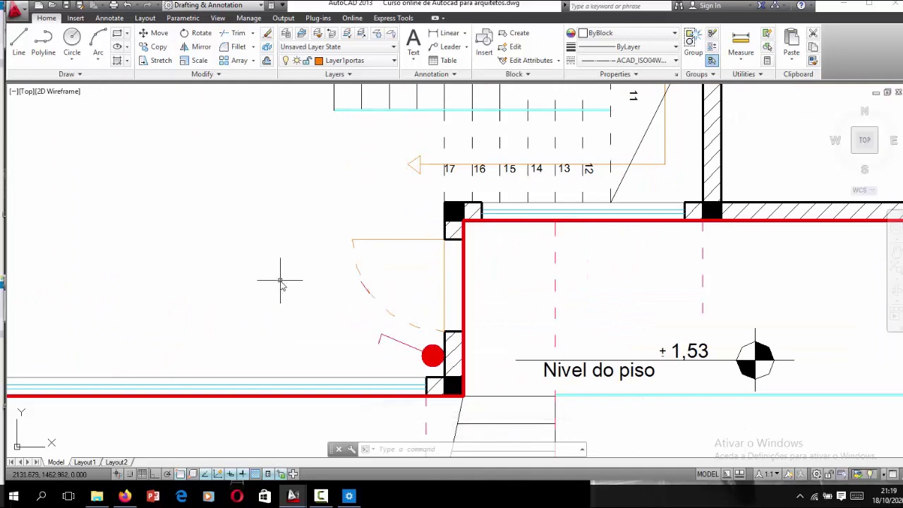
pyautogui.scroll(-2, 280, 280)
pyautogui.scroll(-2, 443, 310)
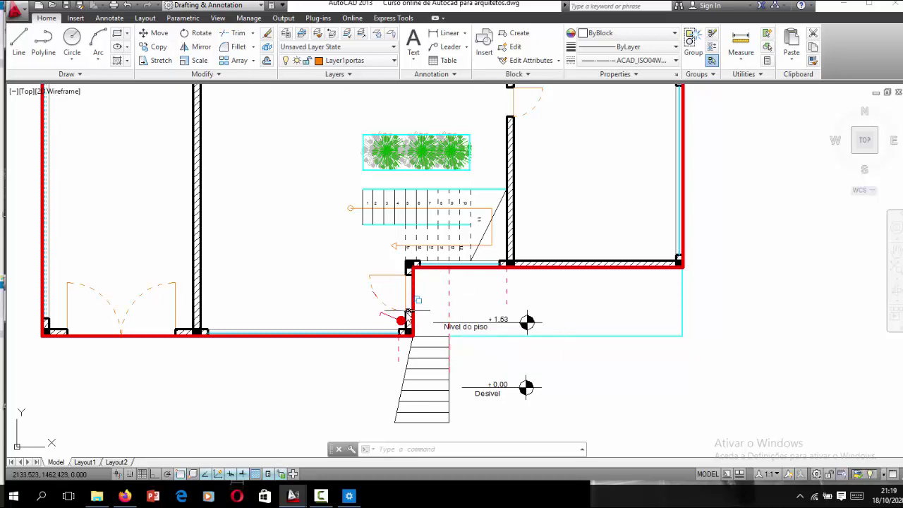
pyautogui.scroll(4, 407, 313)
pyautogui.scroll(2, 399, 314)
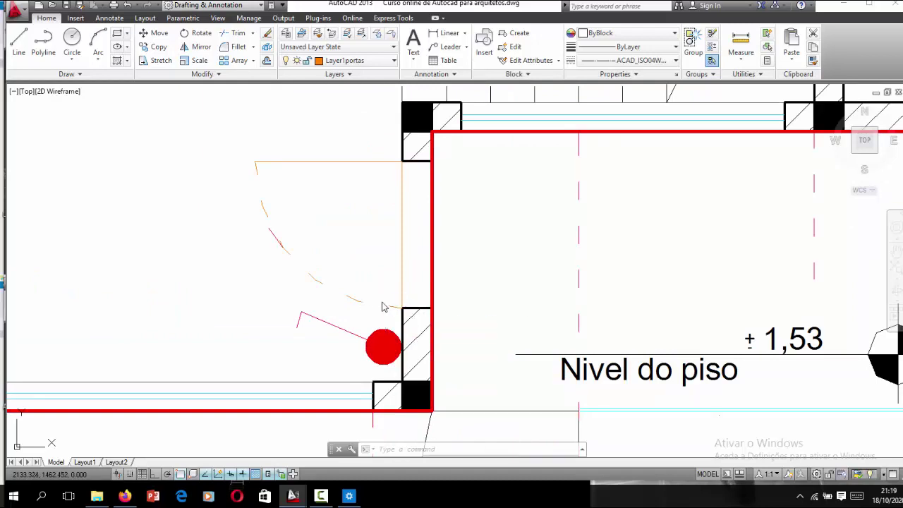
# Step: Draw a vertical wire upward from the red circle with Ortho turned on
pyautogui.write('l')
pyautogui.press('Return')
pyautogui.click(383, 346)
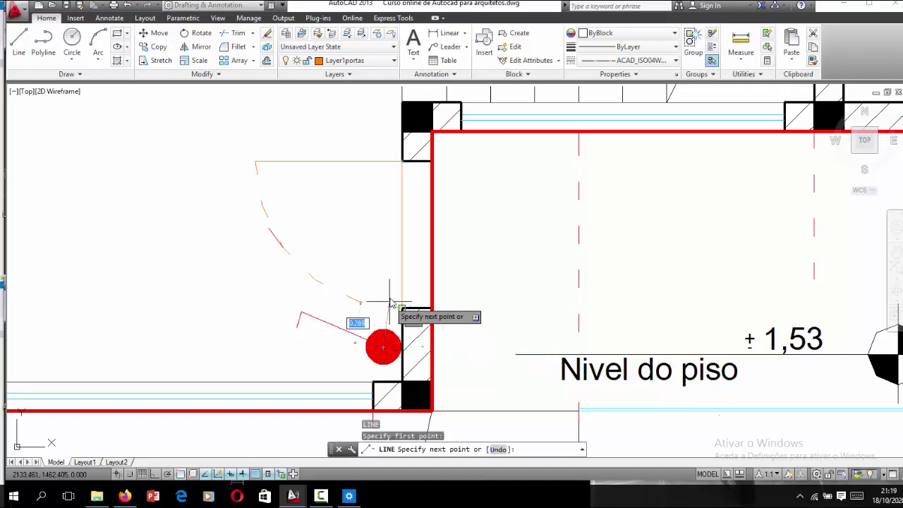
pyautogui.click(383, 269)
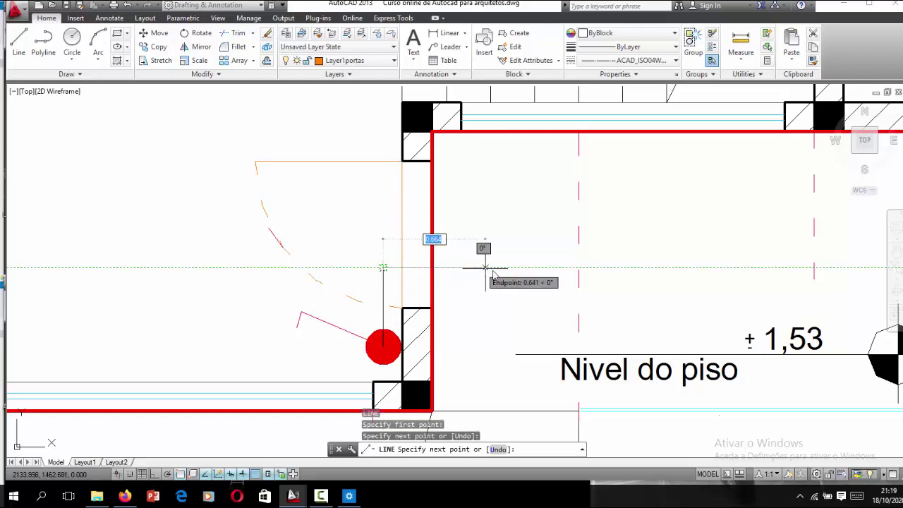
pyautogui.scroll(-4, 319, 246)
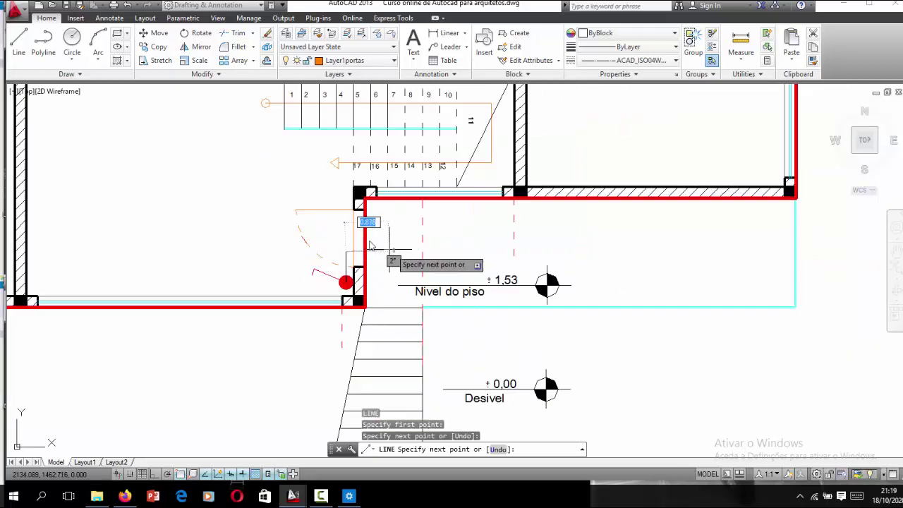
pyautogui.scroll(2, 348, 237)
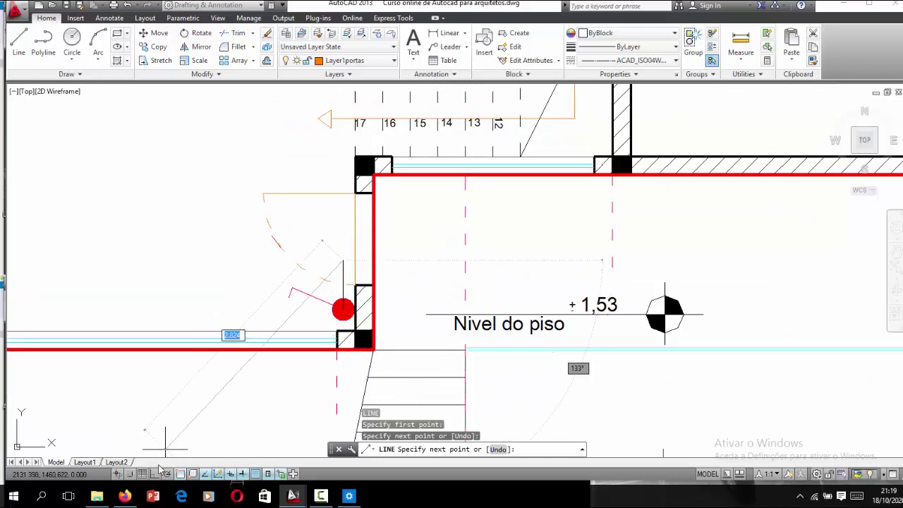
pyautogui.click(159, 472)
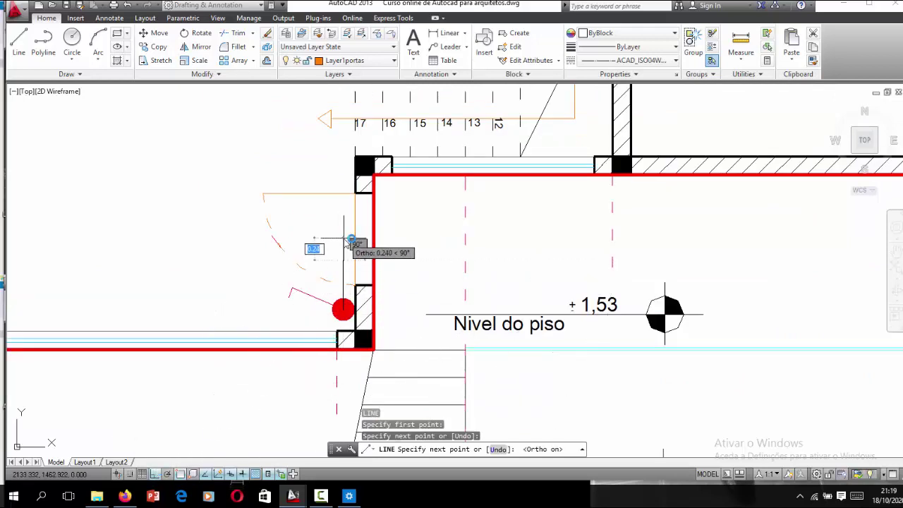
pyautogui.click(344, 198)
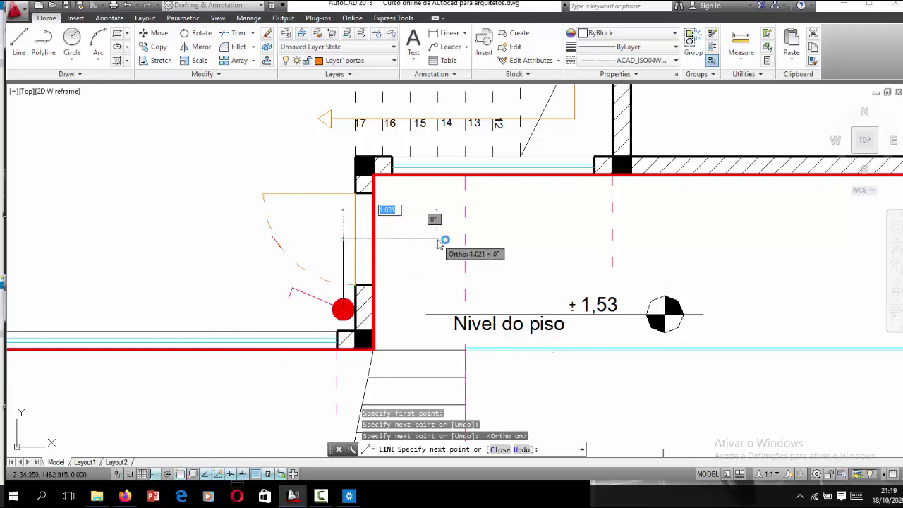
pyautogui.scroll(-2, 409, 236)
pyautogui.scroll(-4, 428, 240)
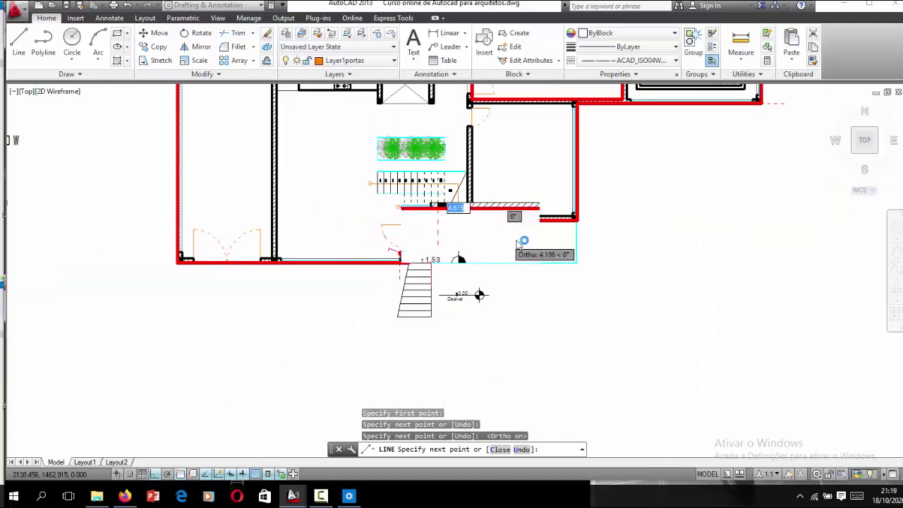
pyautogui.scroll(2, 522, 246)
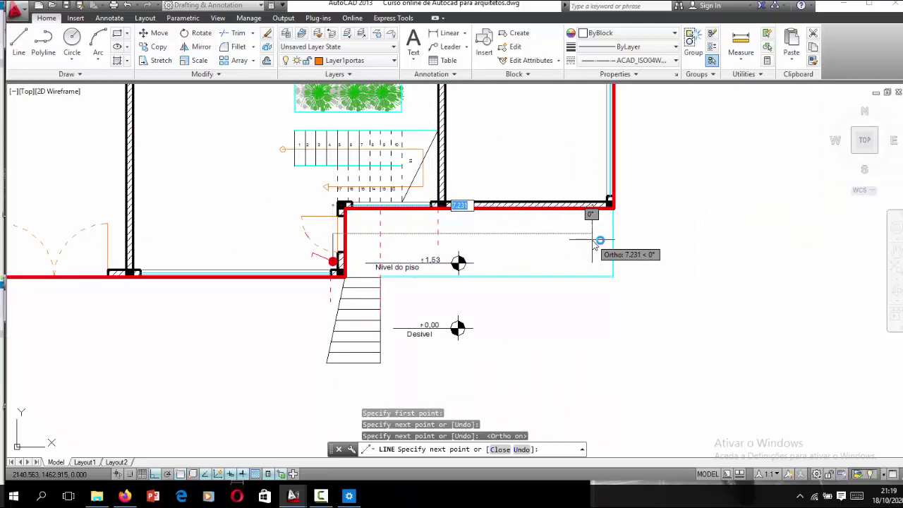
pyautogui.scroll(3, 332, 238)
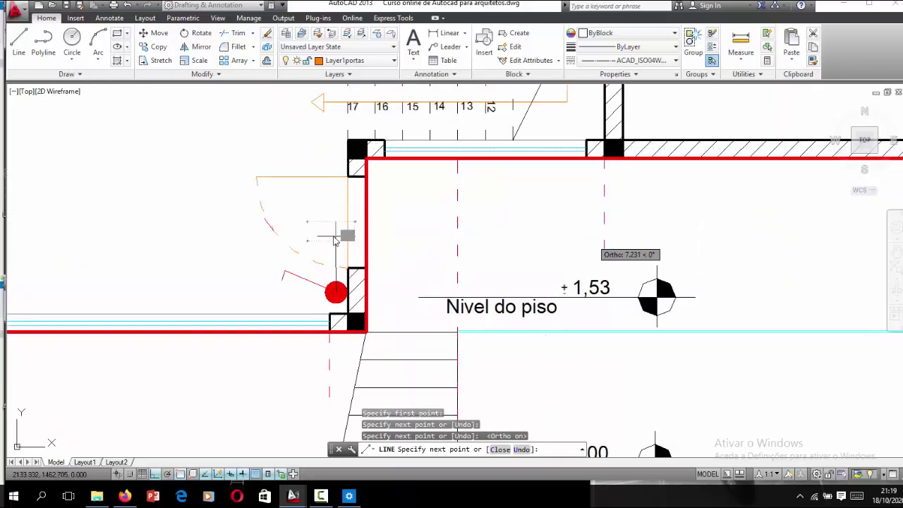
# Step: Cancel the line and erase the stray short vertical line
pyautogui.press('Escape')
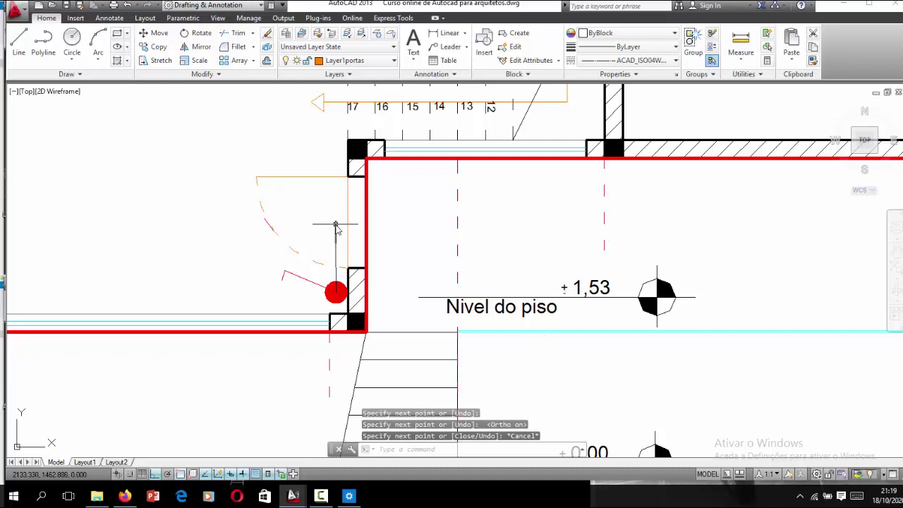
pyautogui.click(336, 230)
pyautogui.press('Delete')
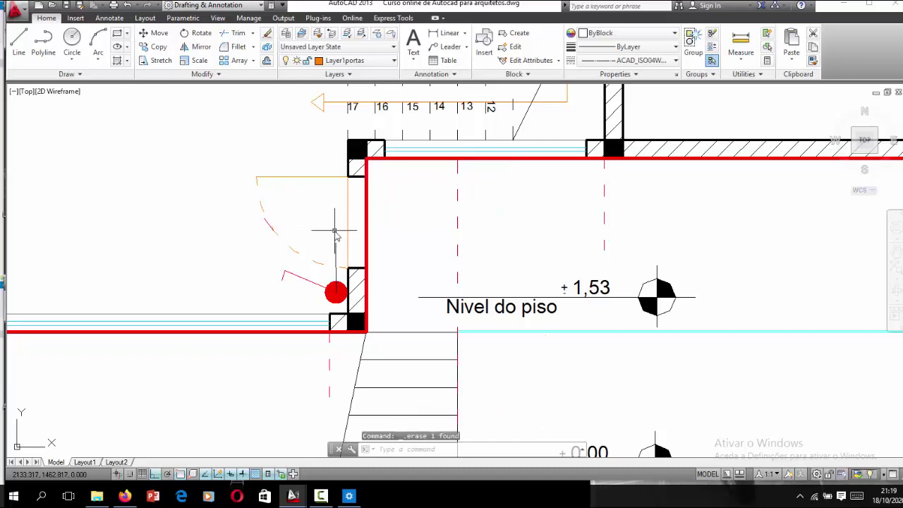
# Step: Draw a new wire from near the door across the room, then select both wire lines
pyautogui.press('l')
pyautogui.press('Return')
pyautogui.click(335, 243)
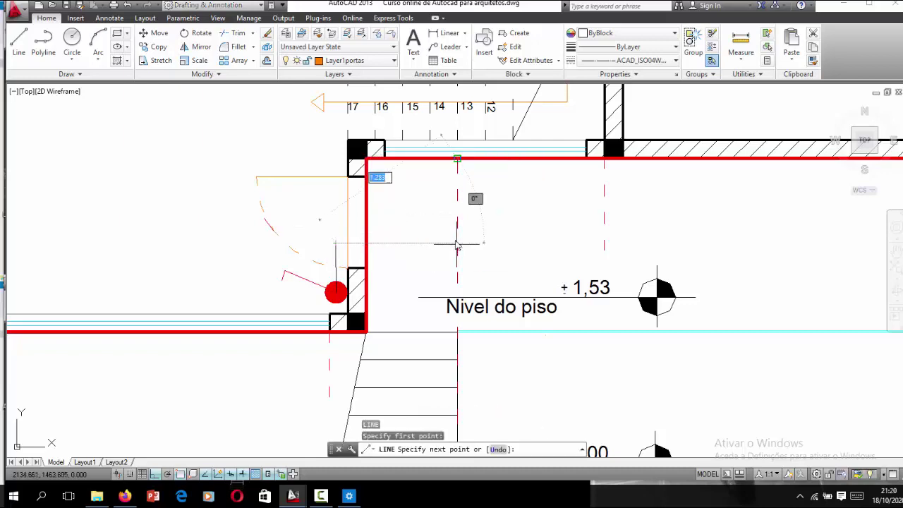
pyautogui.scroll(-1, 456, 245)
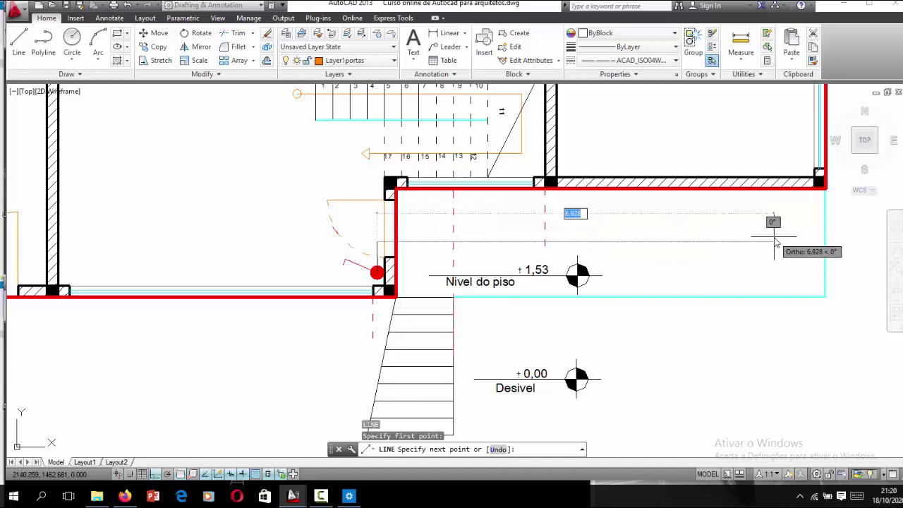
pyautogui.click(775, 241)
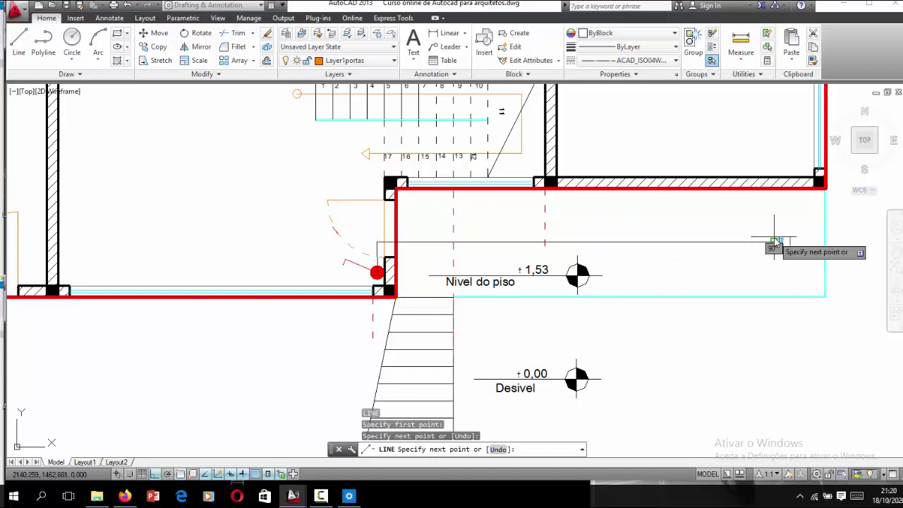
pyautogui.press('Escape')
pyautogui.scroll(2, 331, 295)
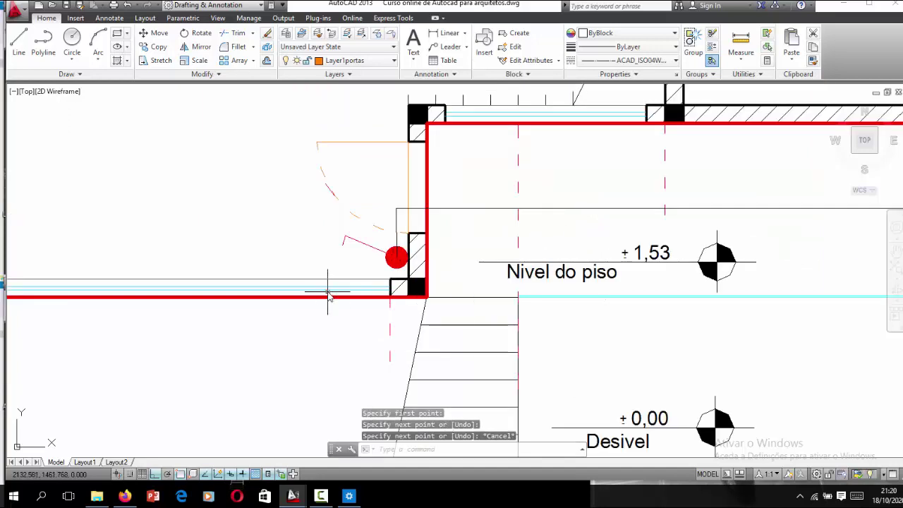
pyautogui.scroll(3, 341, 283)
pyautogui.scroll(2, 438, 195)
pyautogui.scroll(-2, 352, 190)
pyautogui.scroll(2, 393, 180)
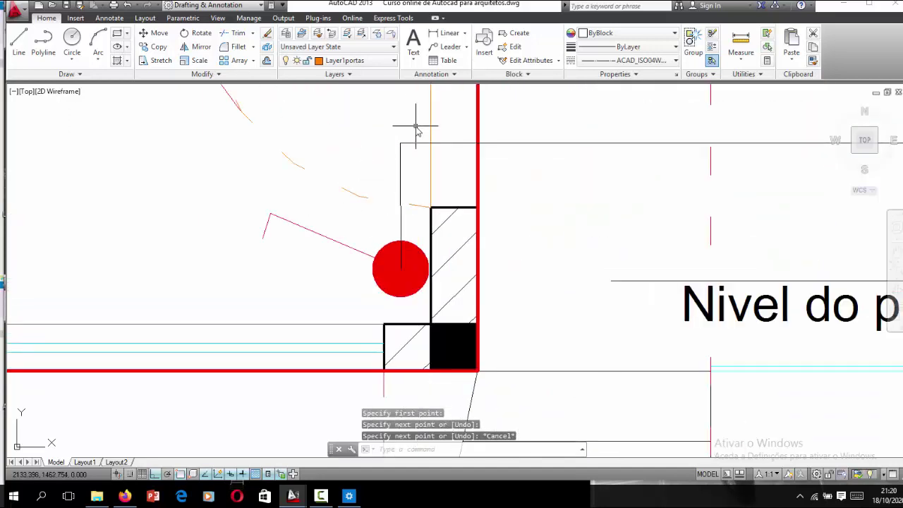
pyautogui.click(416, 134)
pyautogui.click(371, 183)
pyautogui.scroll(-2, 360, 187)
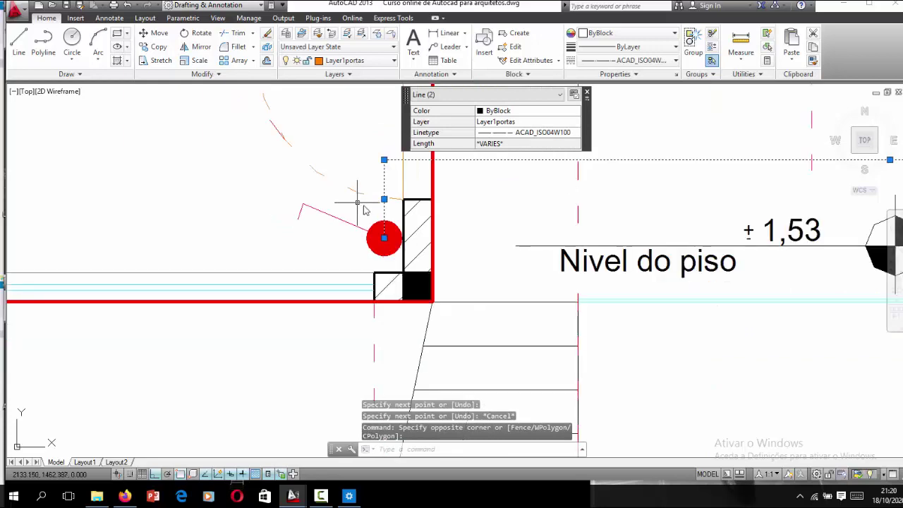
# Step: Make the two wire lines red with a 0.60 mm lineweight
pyautogui.click(608, 33)
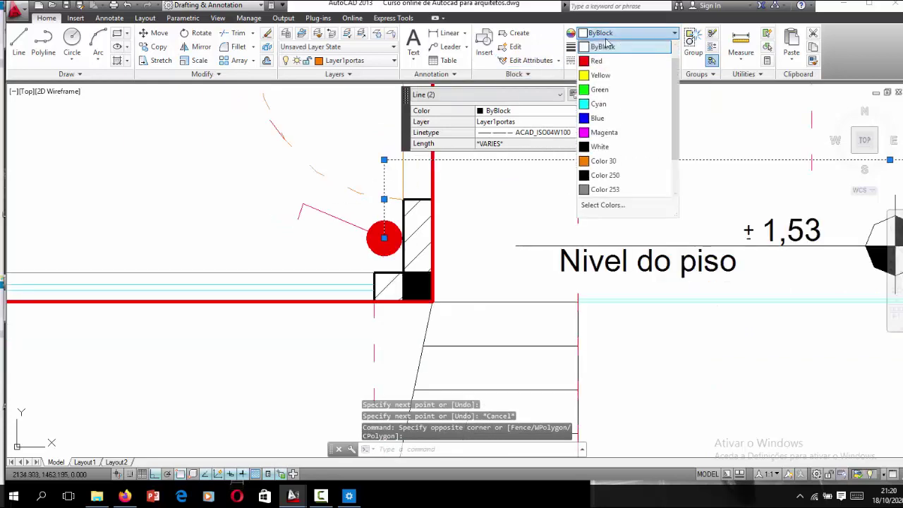
pyautogui.click(596, 61)
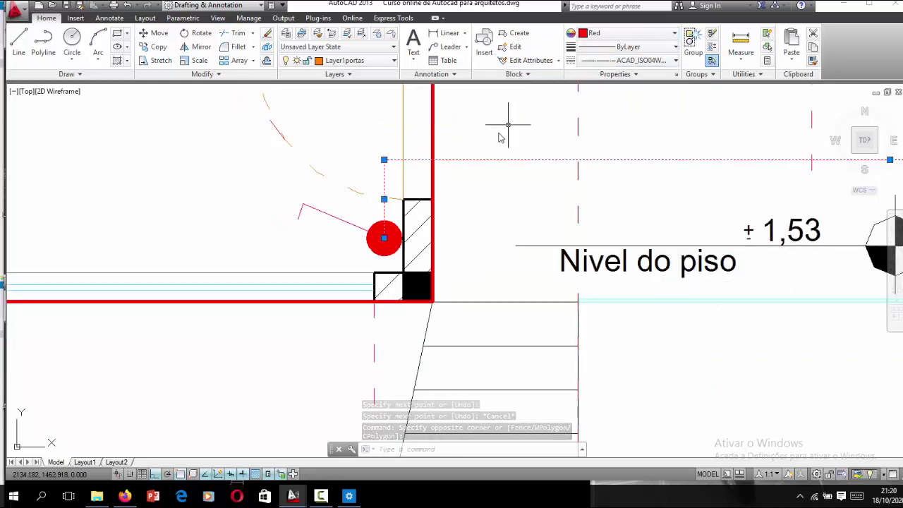
pyautogui.click(621, 47)
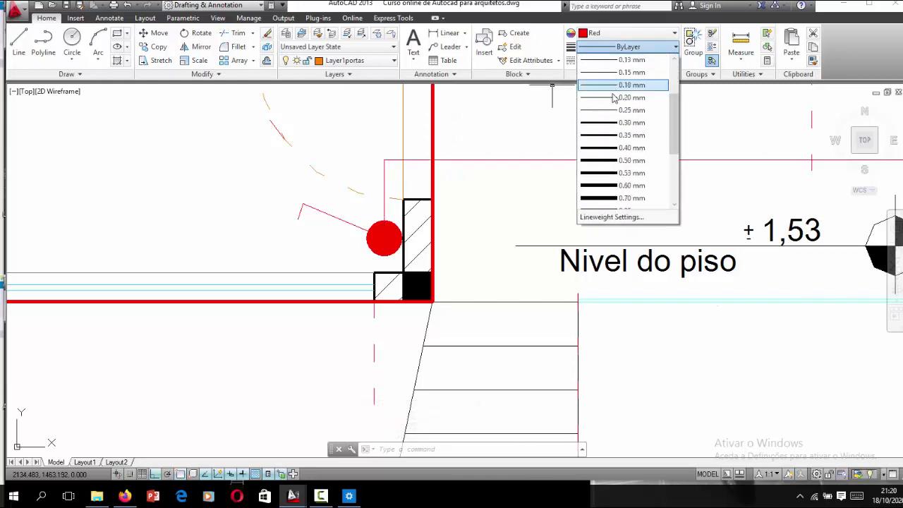
pyautogui.click(611, 185)
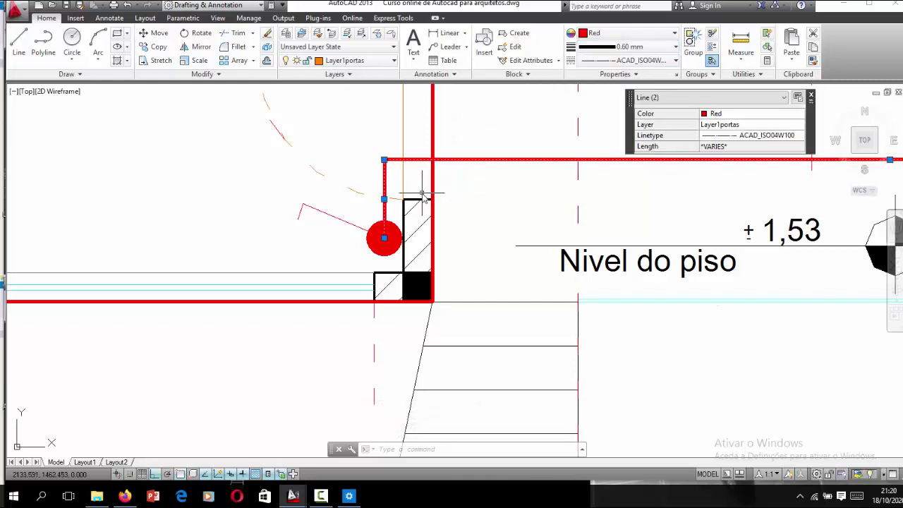
pyautogui.press('Escape')
# Step: Zoom around the new wire and window-select near it
pyautogui.scroll(-5, 395, 225)
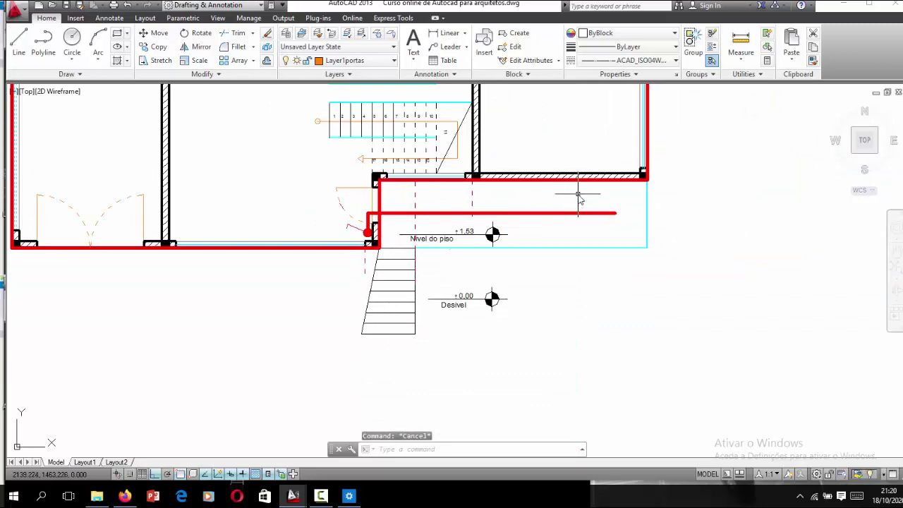
pyautogui.scroll(-2, 579, 199)
pyautogui.scroll(3, 460, 202)
pyautogui.scroll(1, 423, 197)
pyautogui.scroll(3, 412, 191)
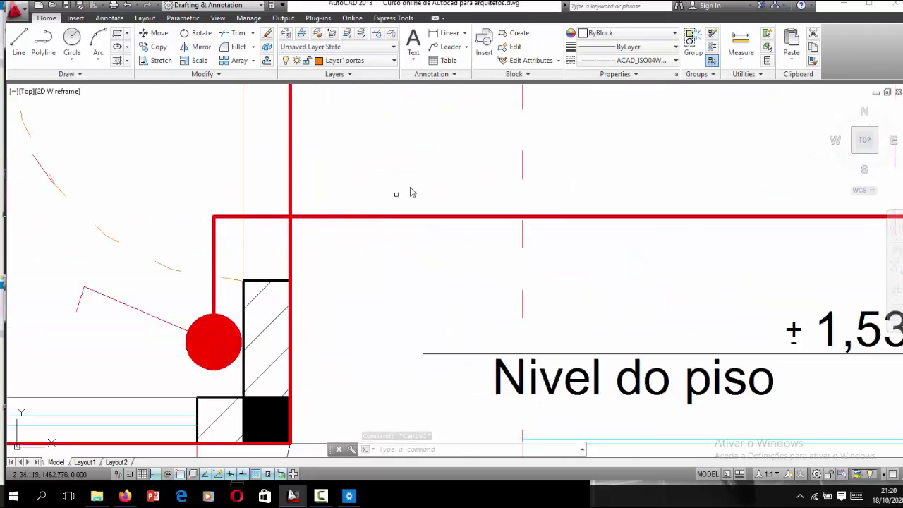
pyautogui.scroll(-2, 383, 209)
pyautogui.click(413, 183)
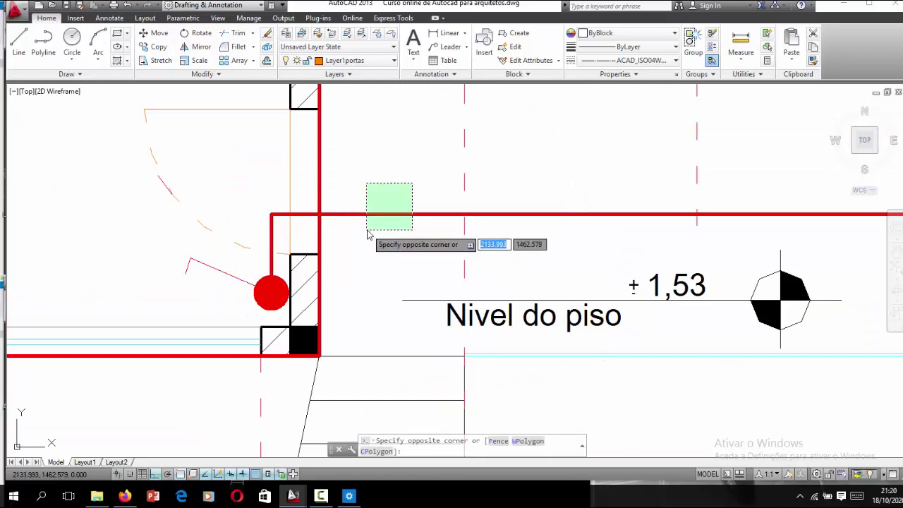
pyautogui.click(383, 178)
pyautogui.scroll(-5, 374, 155)
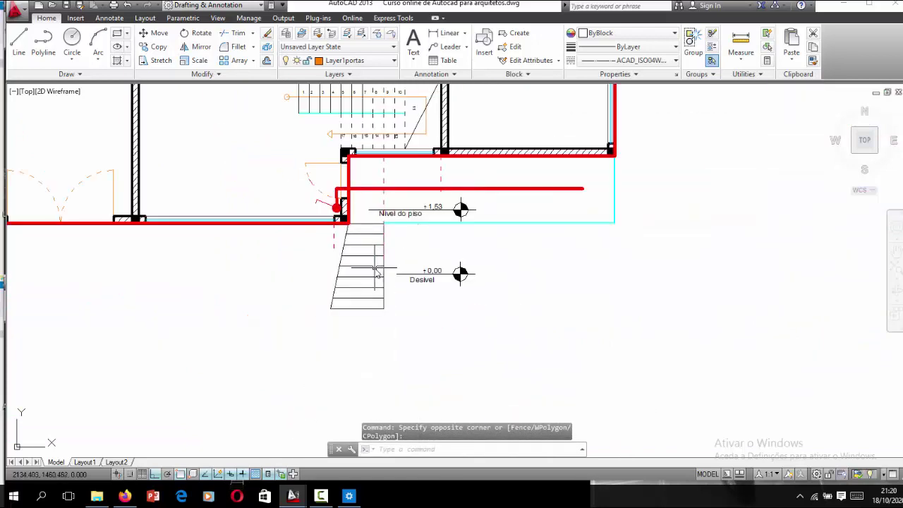
# Step: Copy the Lampada fluorescente lamp rectangle from the legend
pyautogui.scroll(-3, 423, 295)
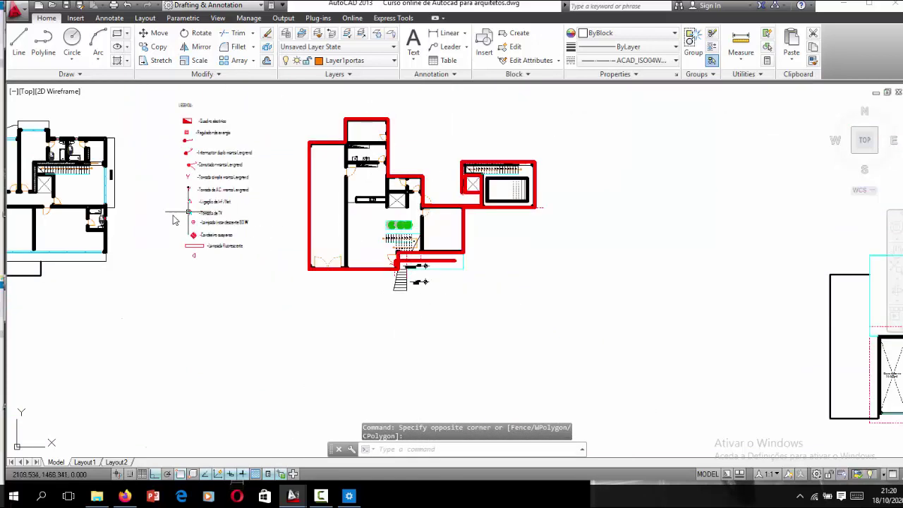
pyautogui.scroll(2, 201, 240)
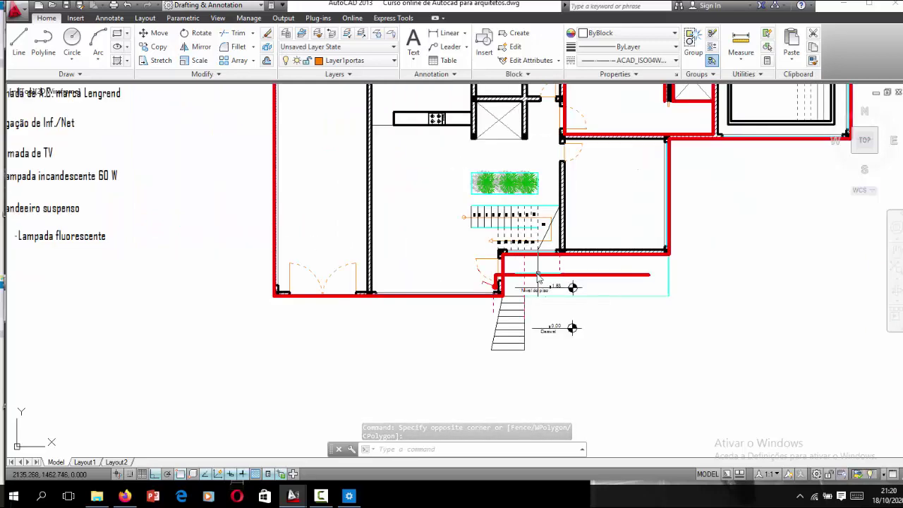
pyautogui.scroll(3, 507, 281)
pyautogui.scroll(-2, 372, 255)
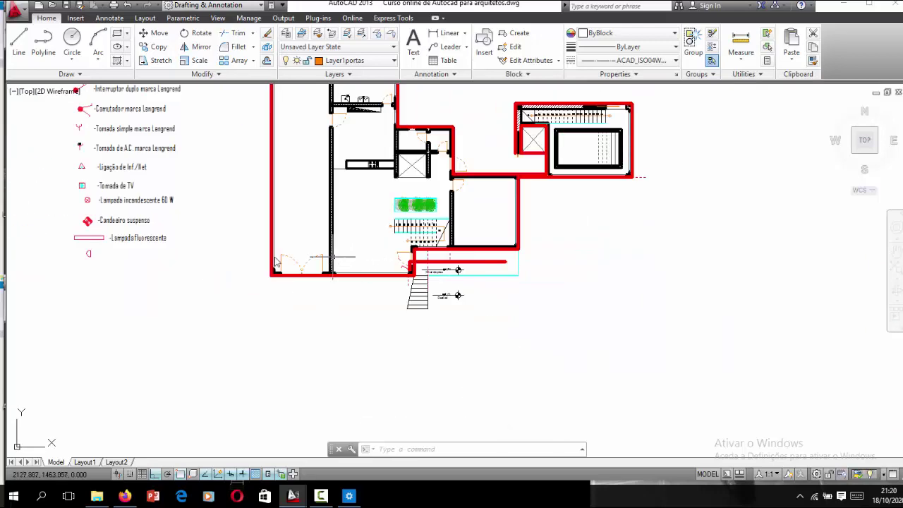
pyautogui.scroll(3, 64, 242)
pyautogui.scroll(2, 123, 218)
pyautogui.click(202, 231)
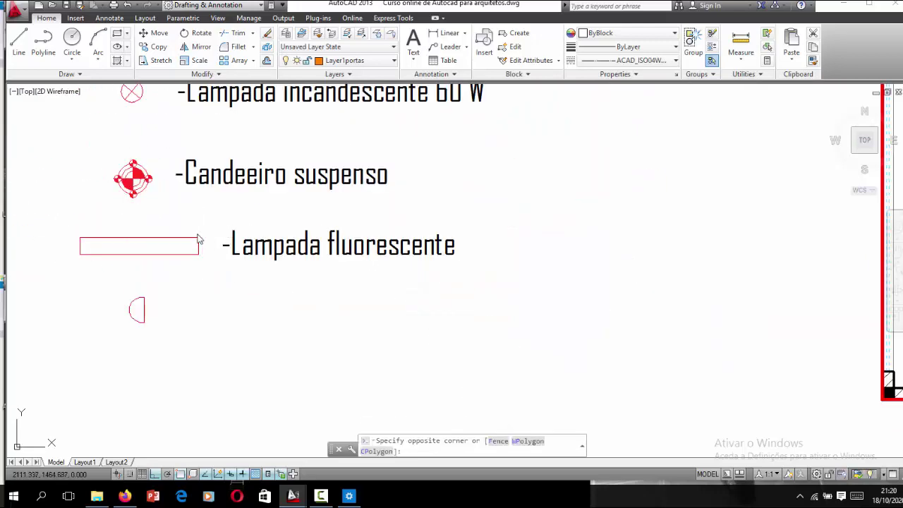
pyautogui.click(25, 275)
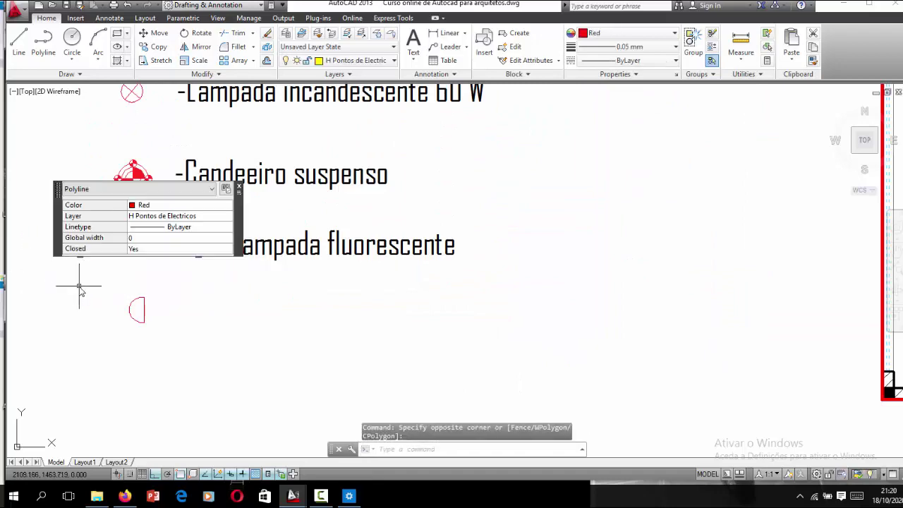
pyautogui.hotkey('ctrl', 'c')
# Step: Paste the lamp symbol just right of the Nivel do piso room
pyautogui.scroll(-5, 78, 288)
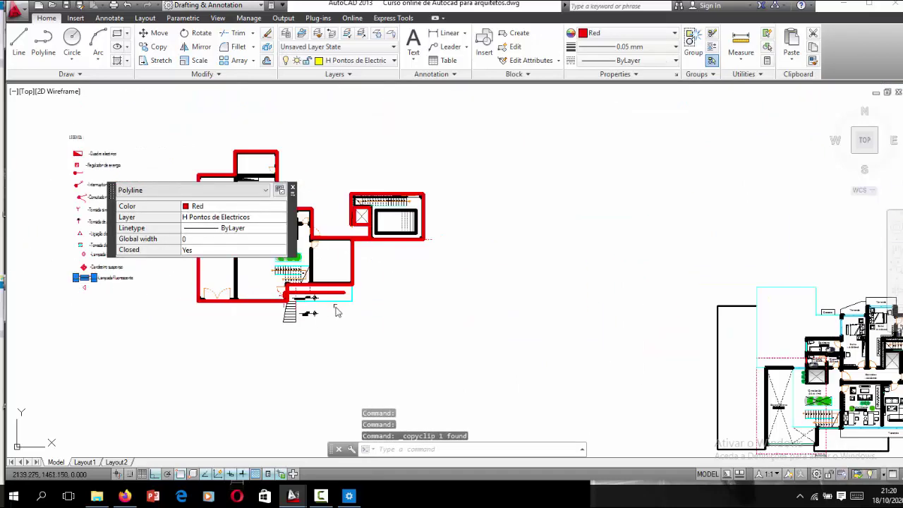
pyautogui.scroll(6, 330, 302)
pyautogui.hotkey('ctrl', 'v')
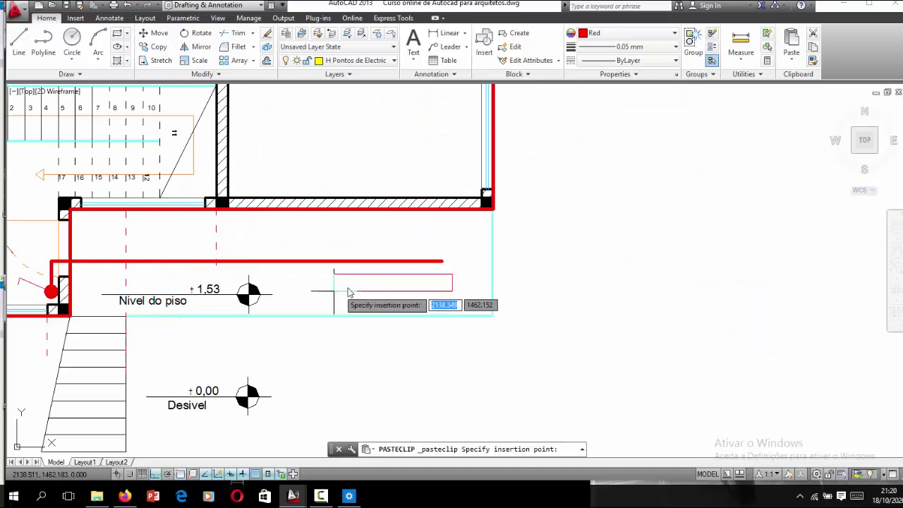
pyautogui.scroll(2, 343, 291)
pyautogui.scroll(-2, 331, 285)
pyautogui.scroll(-2, 321, 282)
# Step: Place the pasted lamp beside the room and rotate it 90° upright about its corner
pyautogui.click(471, 280)
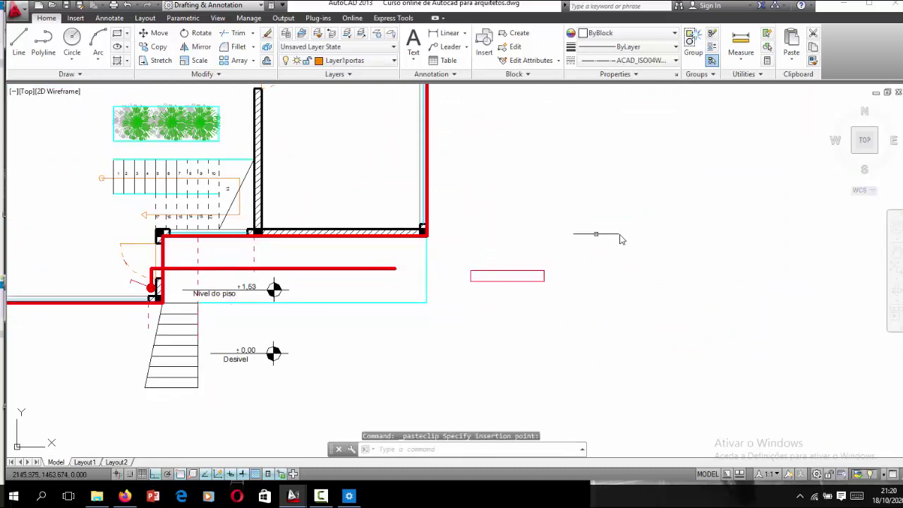
pyautogui.click(675, 234)
pyautogui.click(447, 304)
pyautogui.write('r')
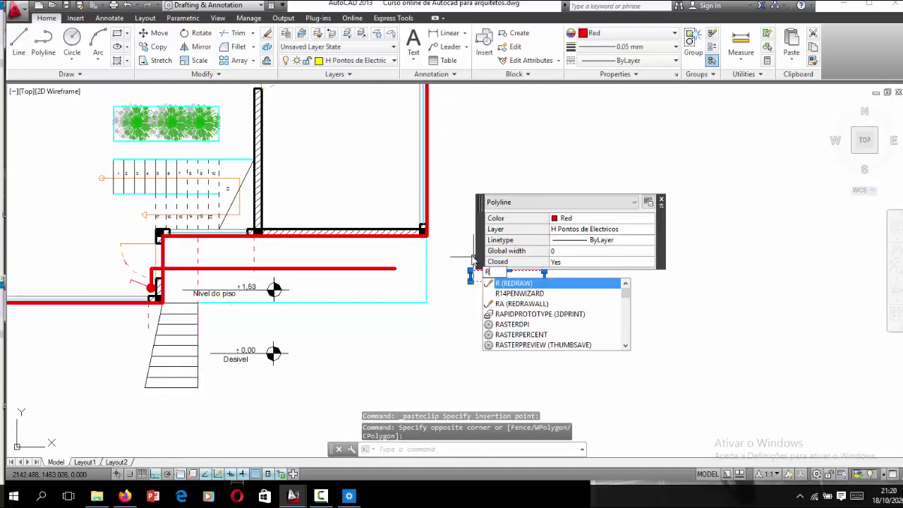
pyautogui.write('o')
pyautogui.press('Return')
pyautogui.click(470, 272)
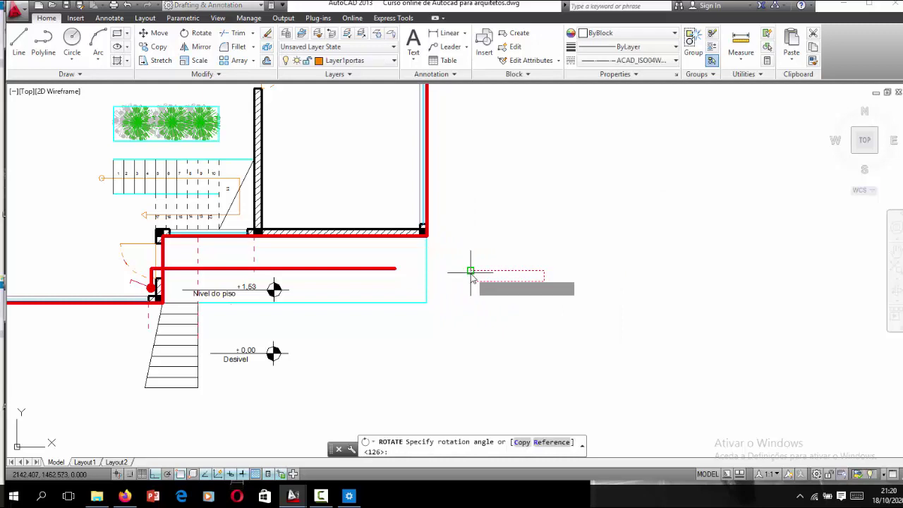
pyautogui.click(470, 232)
# Step: Move the rotated lamp to a new spot with Ortho turned off
pyautogui.click(530, 173)
pyautogui.click(455, 283)
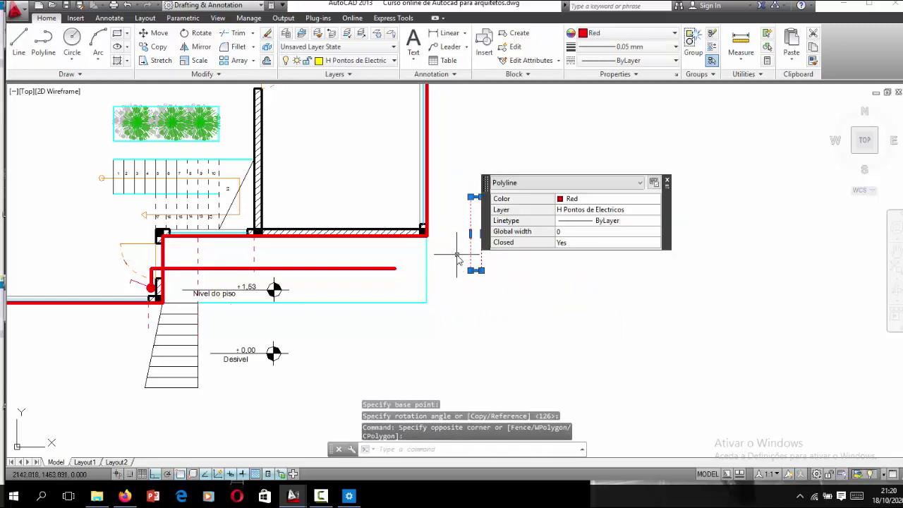
pyautogui.write('m')
pyautogui.press('Return')
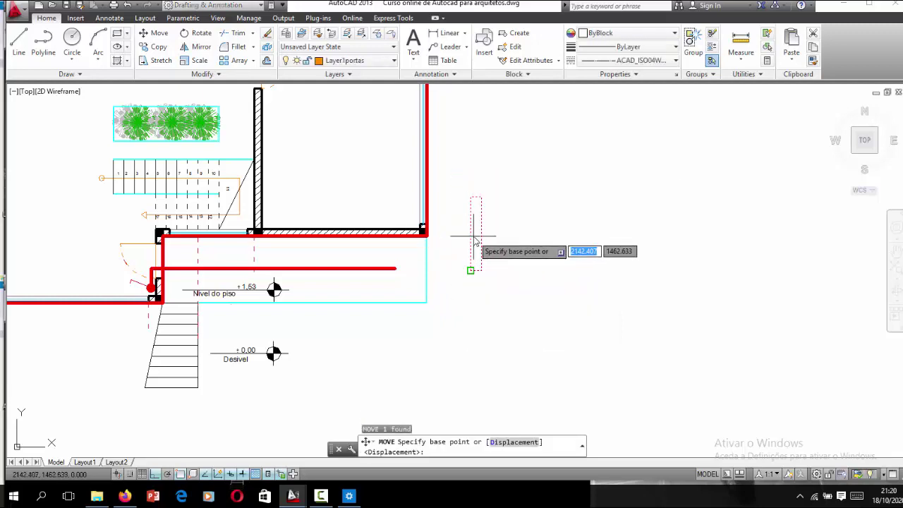
pyautogui.click(476, 269)
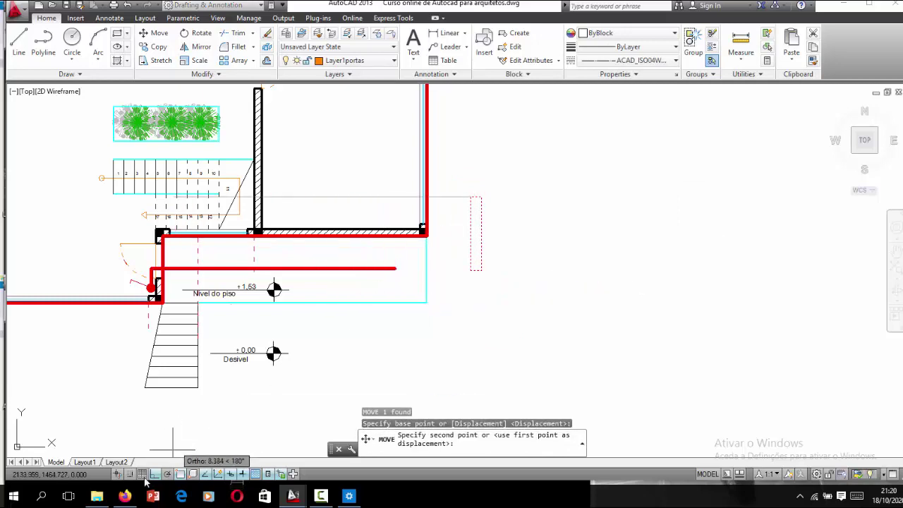
pyautogui.click(154, 476)
pyautogui.scroll(4, 398, 261)
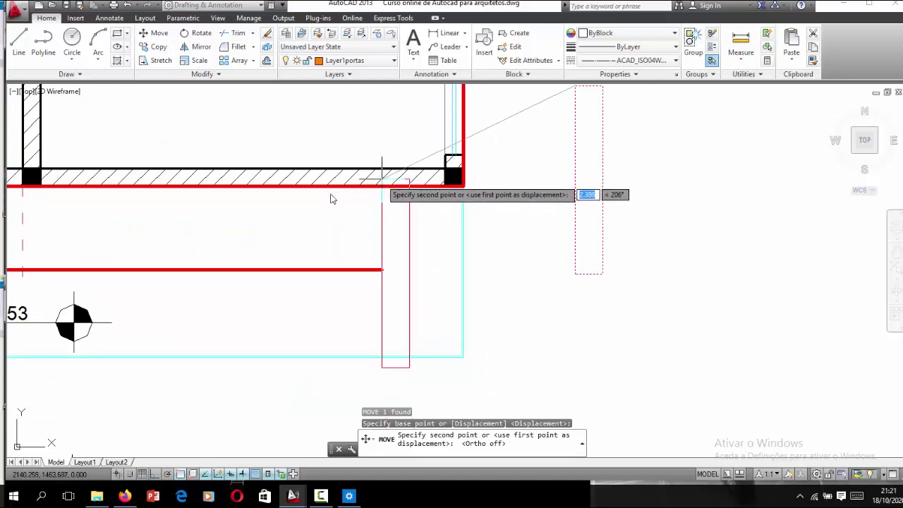
pyautogui.scroll(-4, 414, 203)
pyautogui.click(416, 201)
# Step: Select only the red lamp rectangle, clearing the earlier selection and quick properties panel
pyautogui.click(468, 201)
pyautogui.click(360, 329)
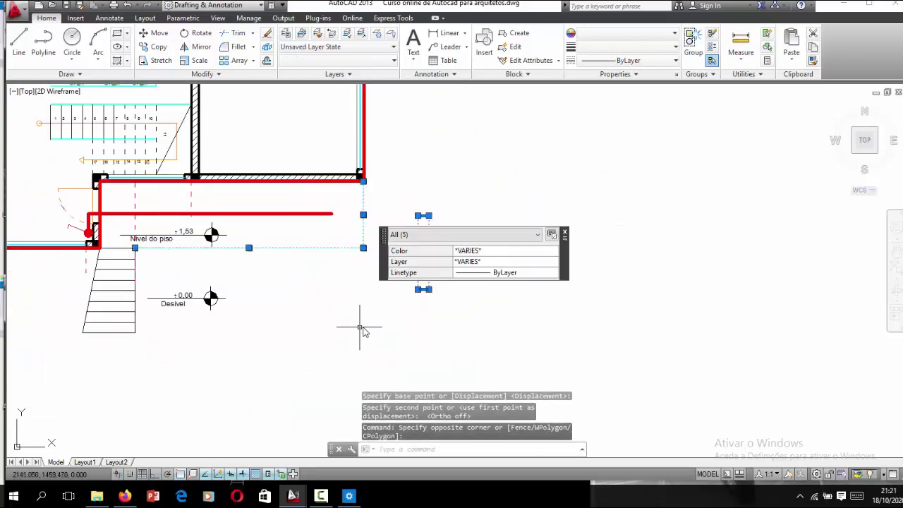
pyautogui.press('Escape')
pyautogui.scroll(2, 433, 207)
pyautogui.click(473, 196)
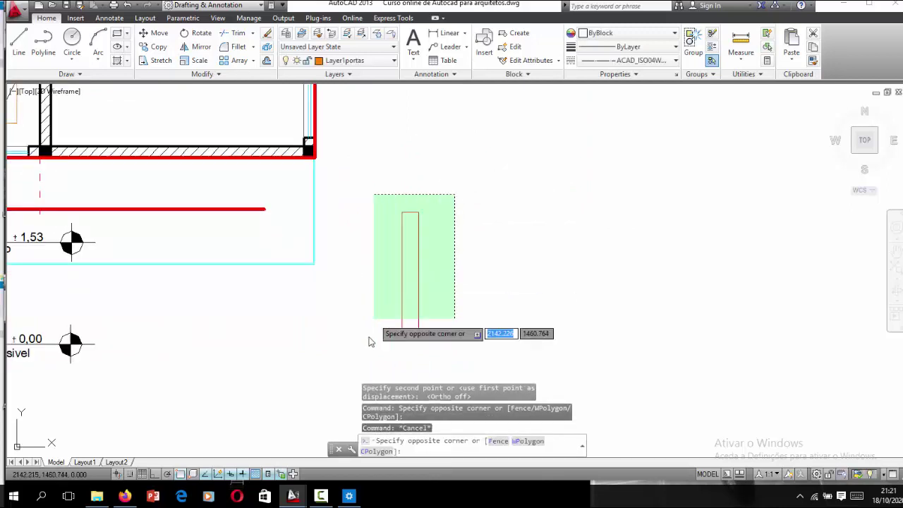
pyautogui.click(359, 351)
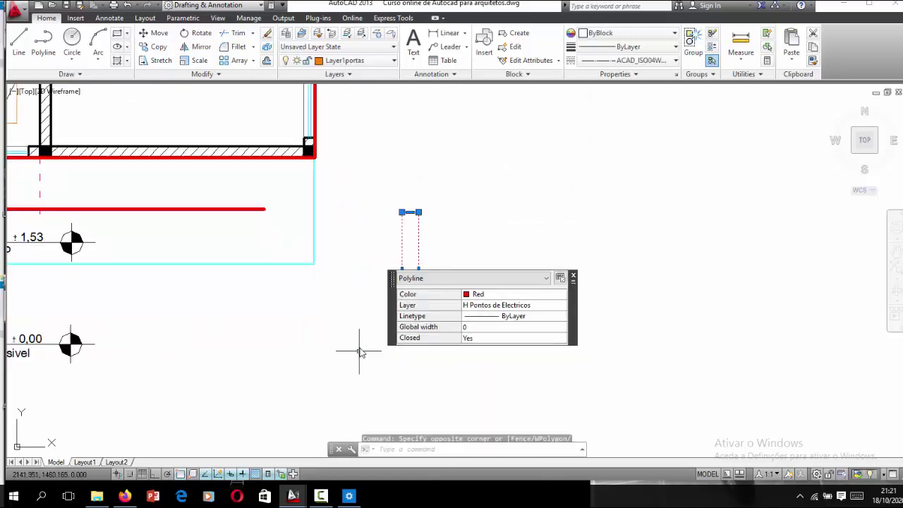
pyautogui.click(573, 276)
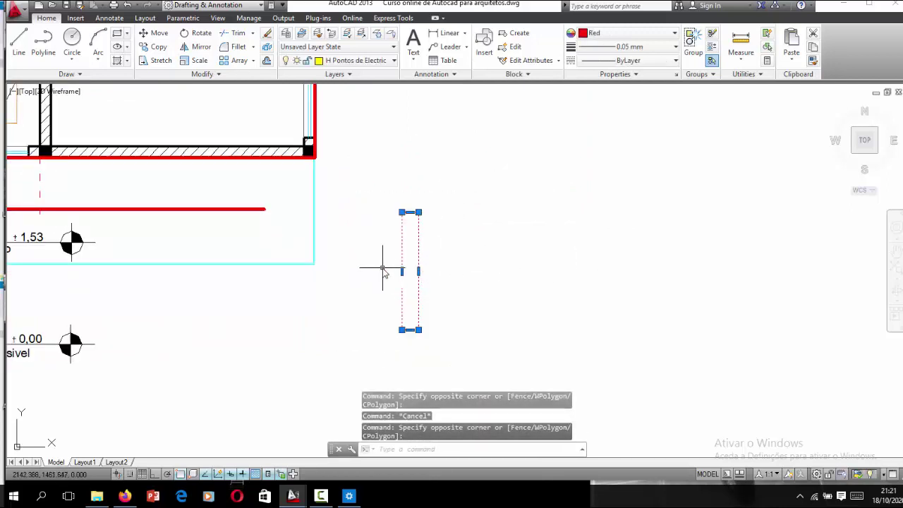
pyautogui.write('SC')
# Step: Scale the red rectangle to about half its length from its top corner
pyautogui.press('Return')
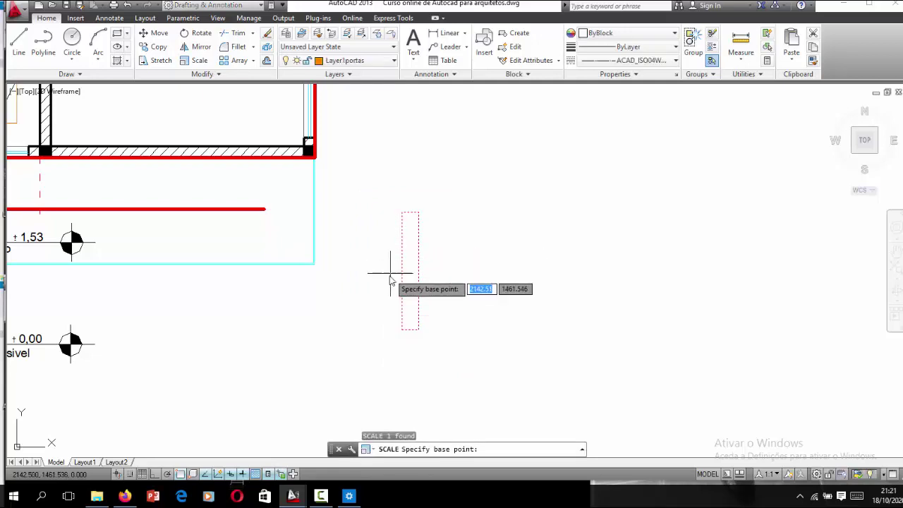
pyautogui.click(402, 212)
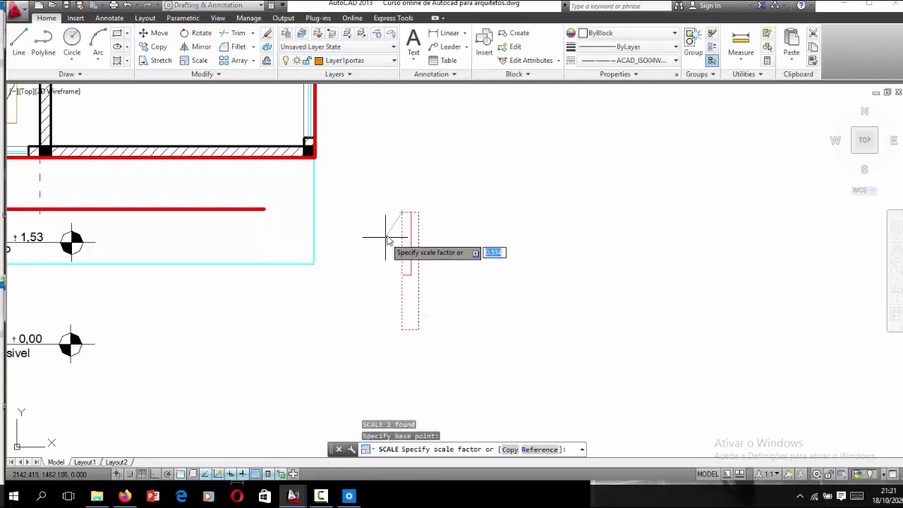
pyautogui.click(388, 236)
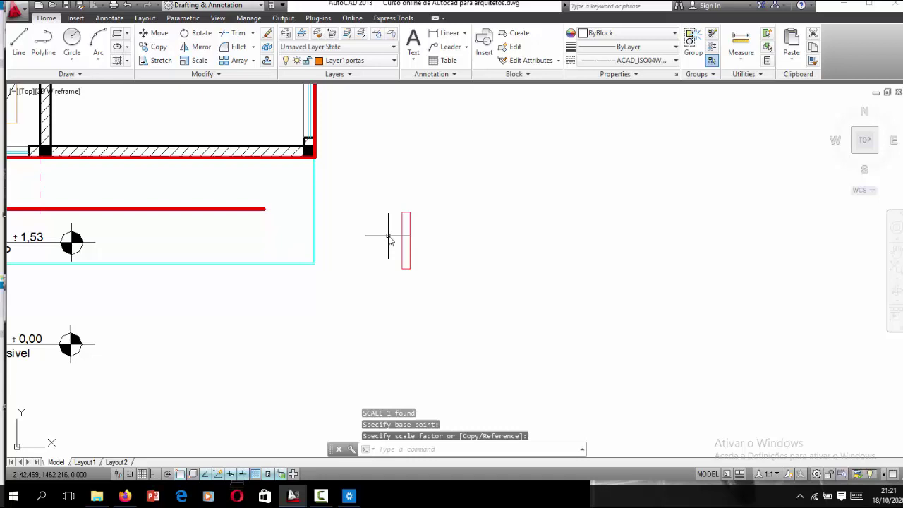
pyautogui.click(431, 205)
pyautogui.click(384, 302)
pyautogui.write('M')
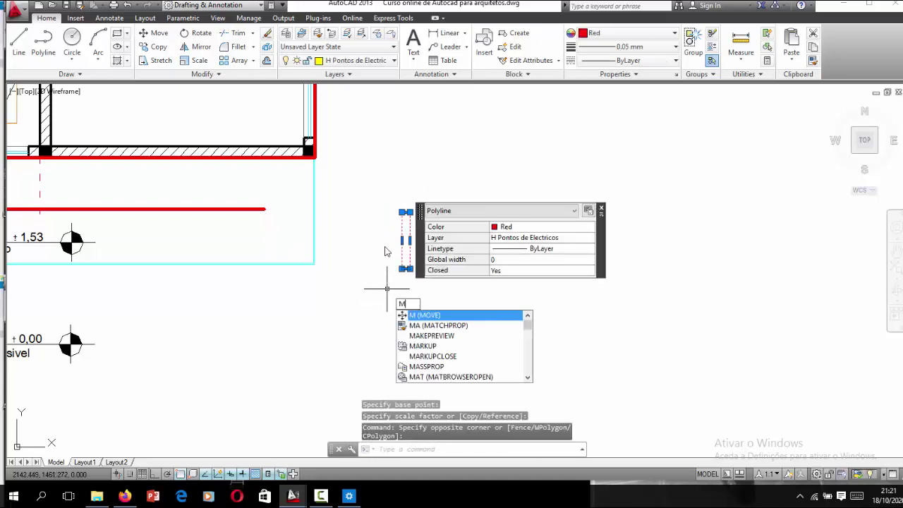
# Step: Move the lamp rectangle by its top corner to the end of the red wire
pyautogui.press('Return')
pyautogui.click(409, 211)
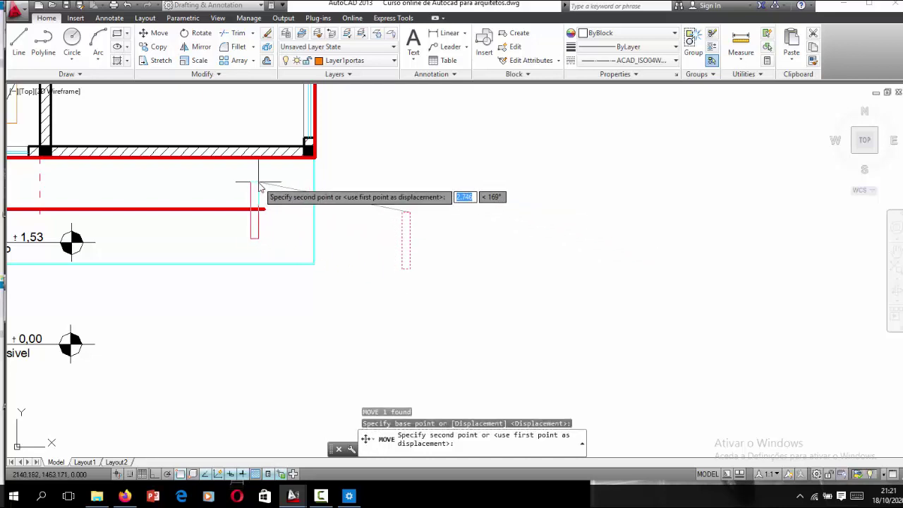
pyautogui.scroll(3, 266, 186)
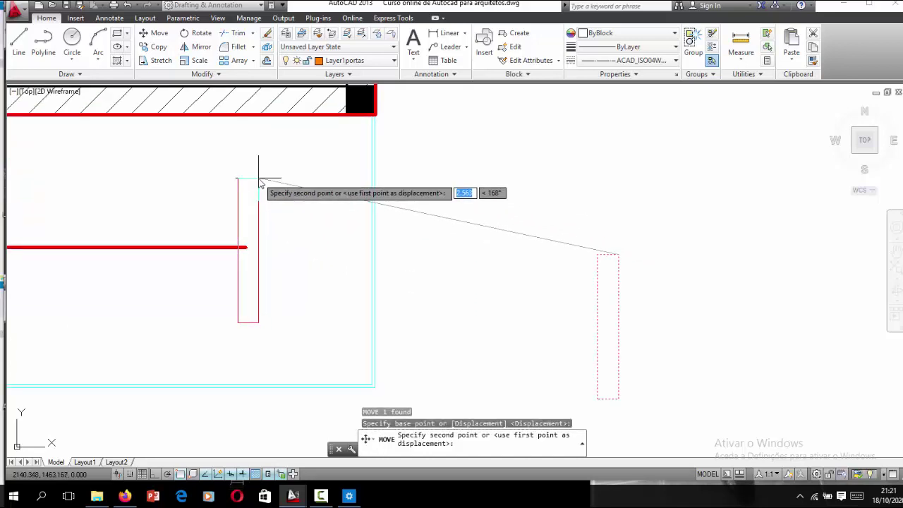
pyautogui.click(259, 177)
pyautogui.scroll(-5, 319, 178)
pyautogui.scroll(-2, 470, 234)
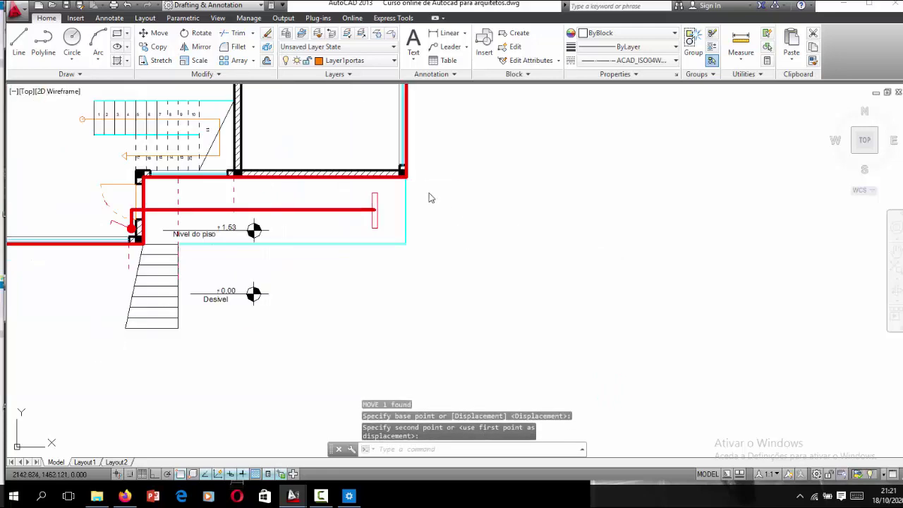
pyautogui.scroll(2, 348, 201)
pyautogui.scroll(2, 377, 194)
# Step: Cancel and undo an accidental arc grip edit on the rectangle's side
pyautogui.click(429, 158)
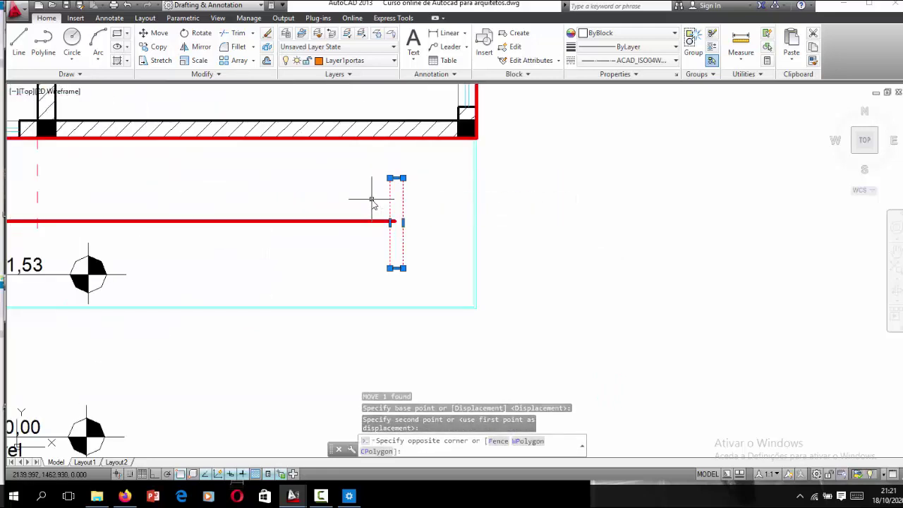
pyautogui.click(372, 200)
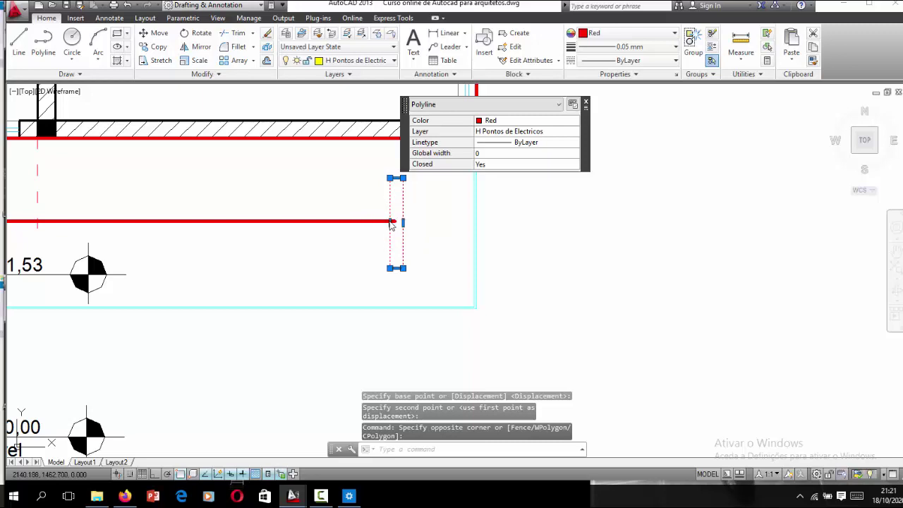
pyautogui.click(392, 223)
pyautogui.press('ctrl')
pyautogui.press('ctrl')
pyautogui.write('o')
pyautogui.press('Return')
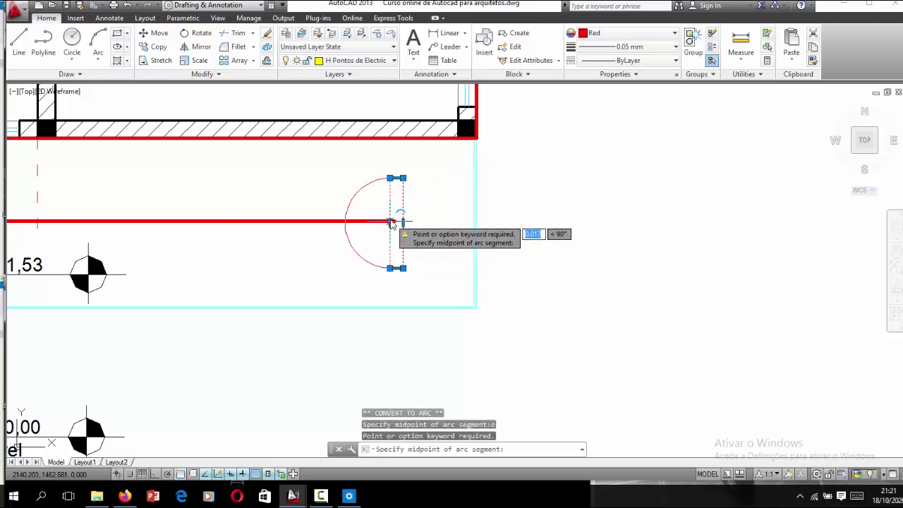
pyautogui.press('Escape')
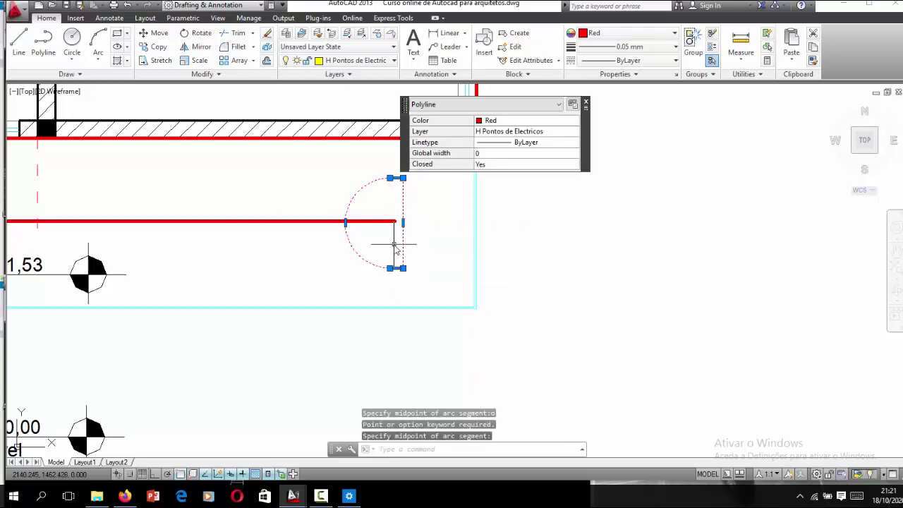
pyautogui.hotkey('ctrl', 'z')
# Step: Copy the lamp rectangle three times in a row along the red wire
pyautogui.click(417, 164)
pyautogui.click(382, 204)
pyautogui.write('c')
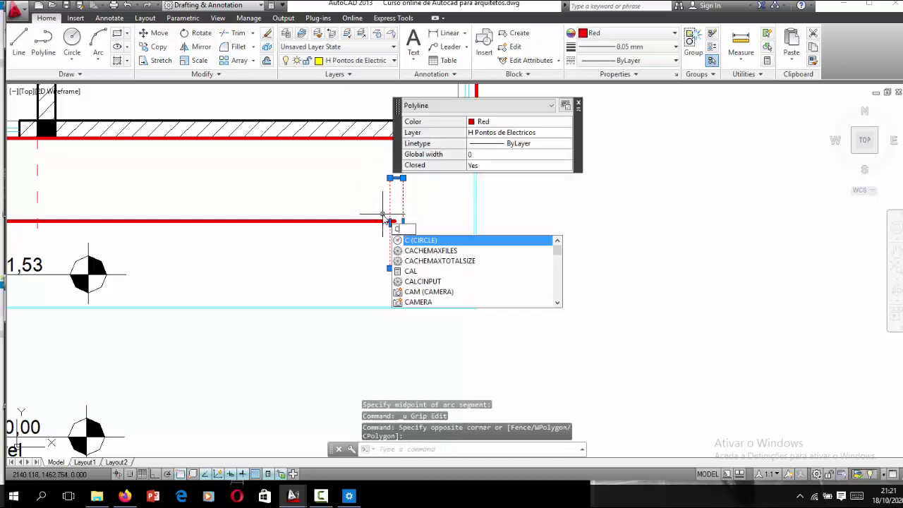
pyautogui.write('opy')
pyautogui.press('Return')
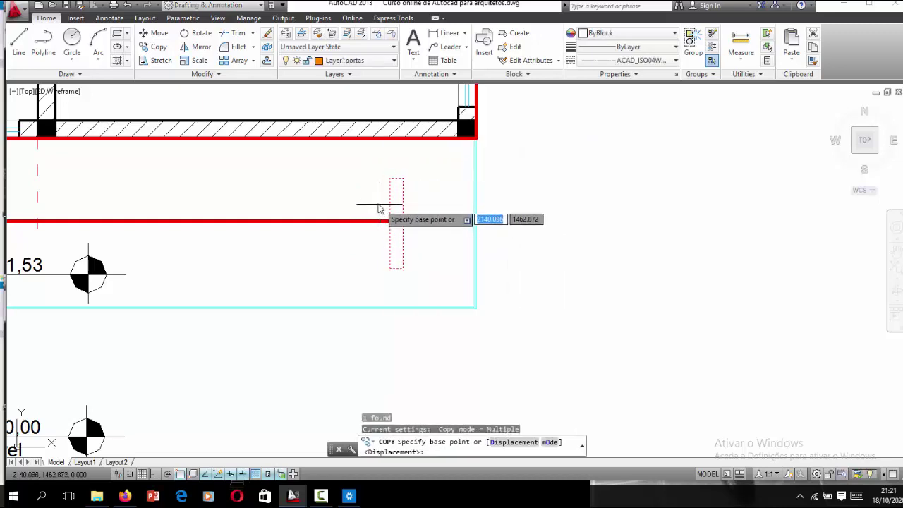
pyautogui.click(378, 206)
pyautogui.click(329, 204)
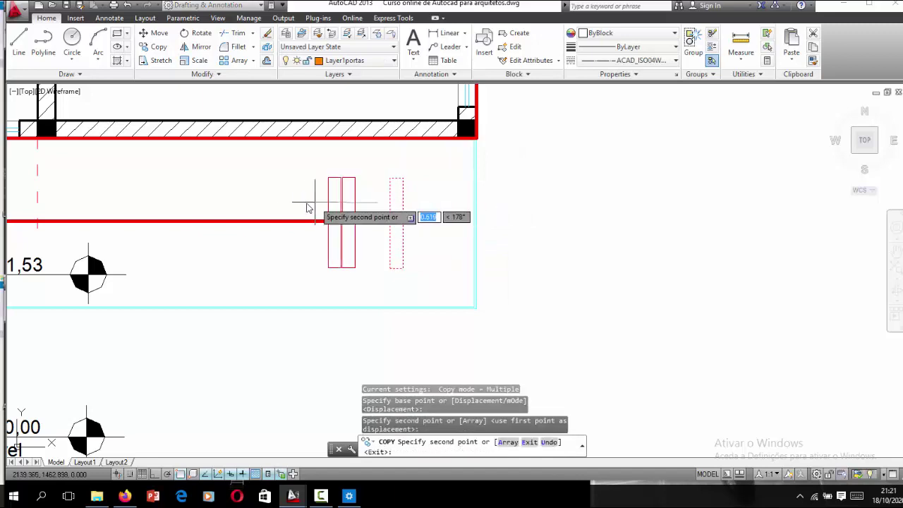
pyautogui.click(283, 210)
pyautogui.scroll(-2, 246, 201)
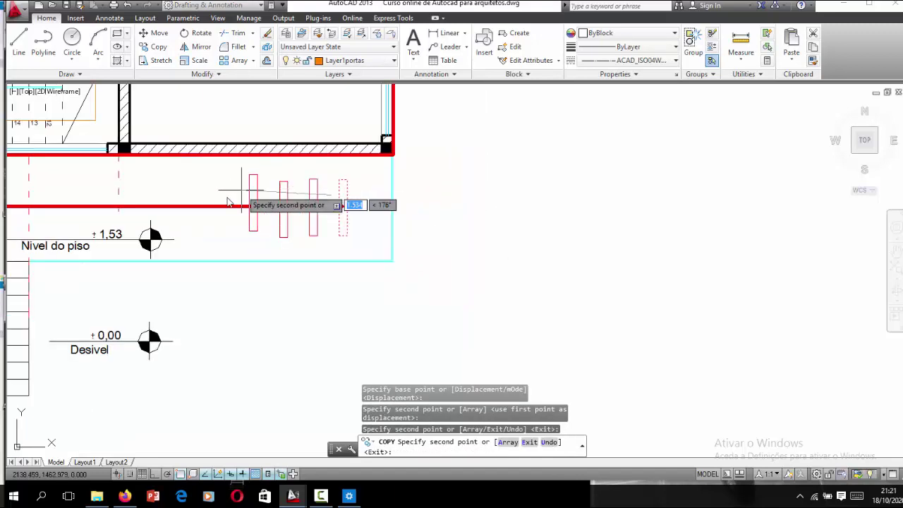
pyautogui.scroll(-2, 373, 197)
pyautogui.scroll(1, 286, 201)
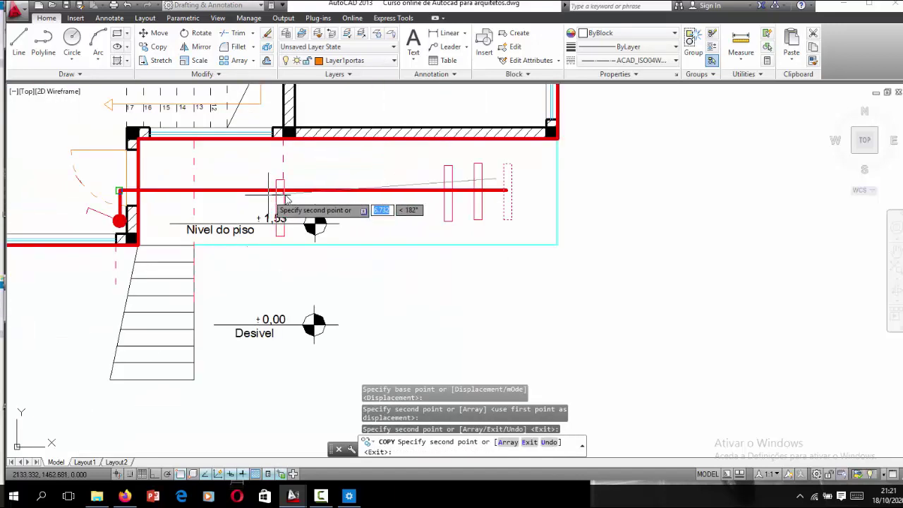
pyautogui.click(402, 185)
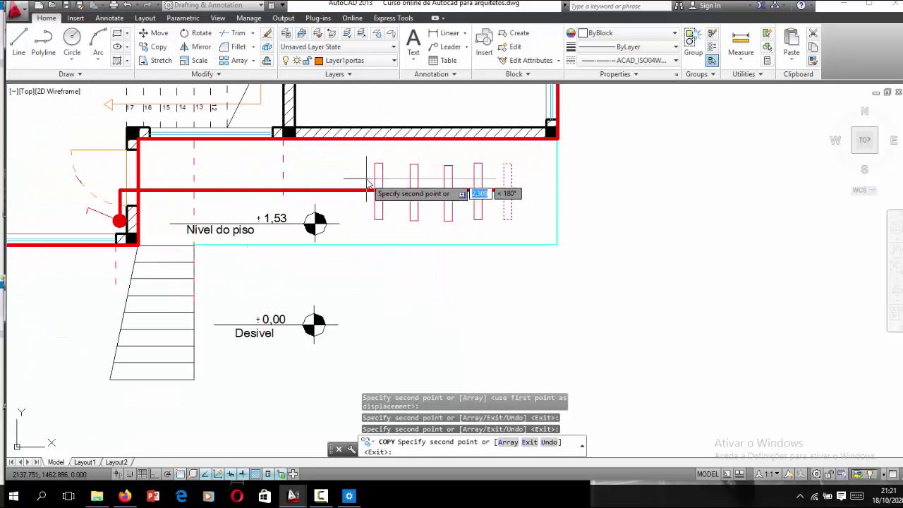
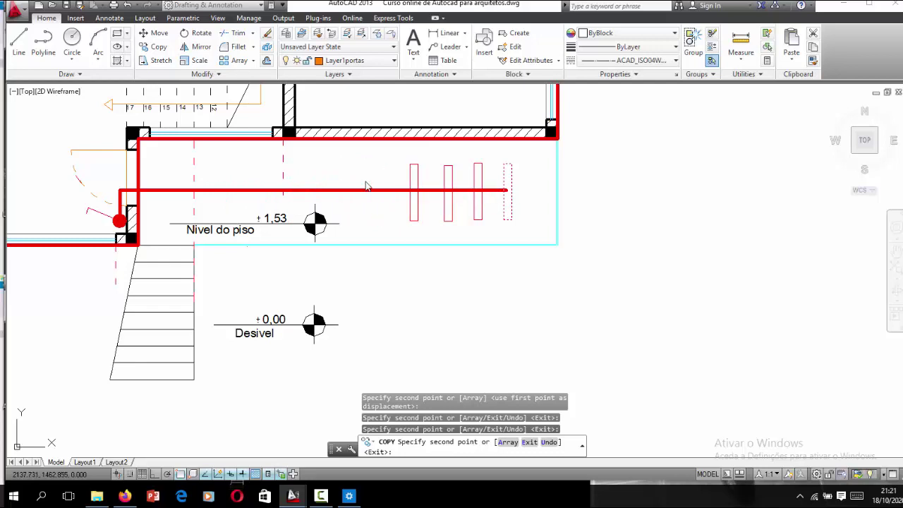
# Step: Copy three more lamp rectangles leftward along the red line, undoing the last one
pyautogui.click(366, 185)
pyautogui.click(319, 185)
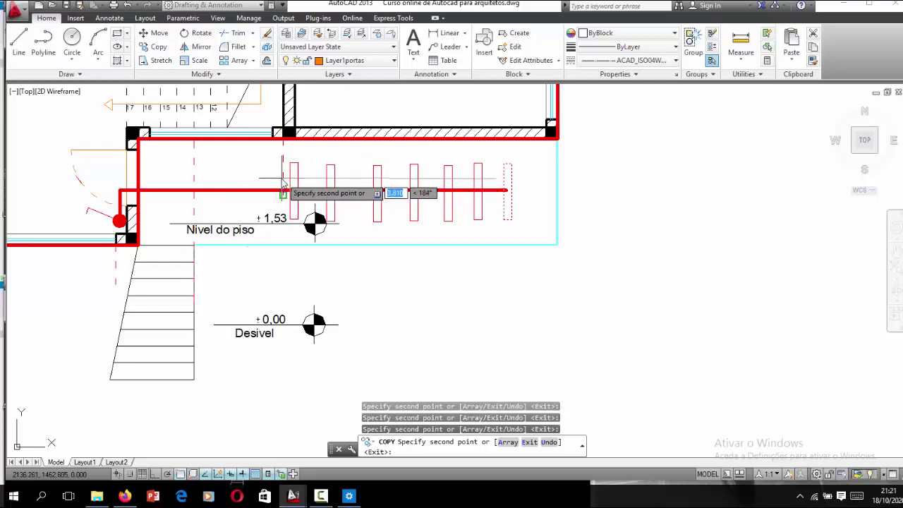
pyautogui.click(285, 200)
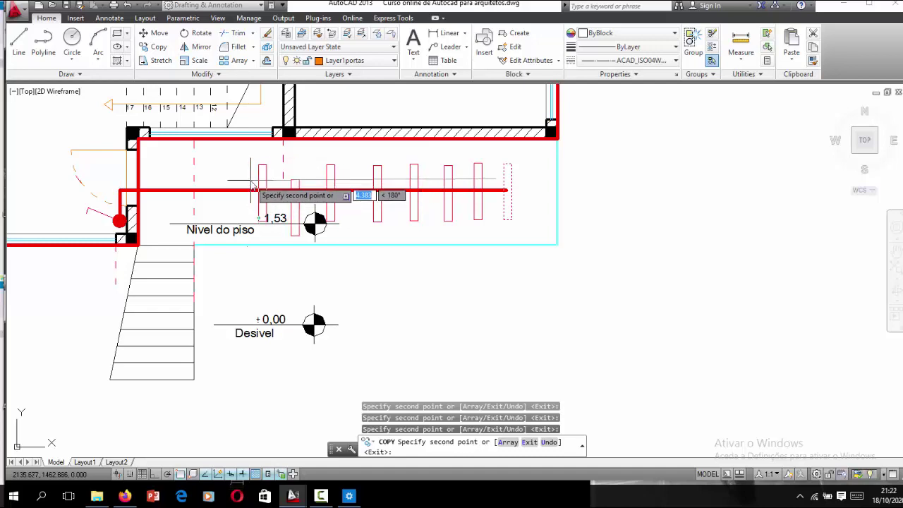
pyautogui.write('u')
pyautogui.press('Return')
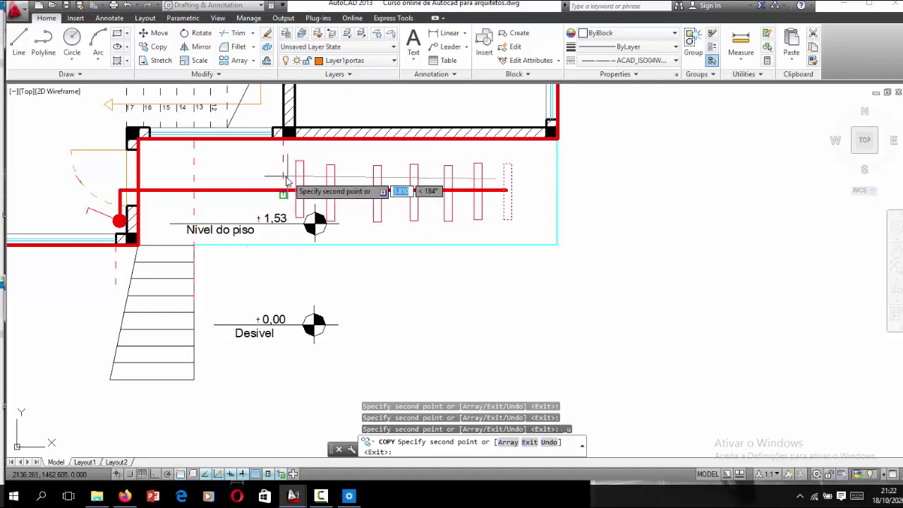
# Step: Copy five more lamp rectangles from the landing wall toward the level marker
pyautogui.scroll(4, 284, 189)
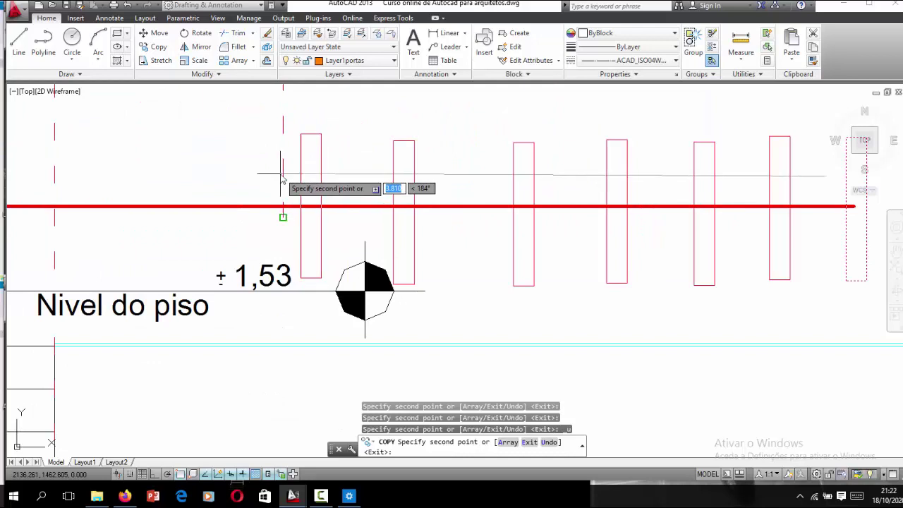
pyautogui.click(282, 180)
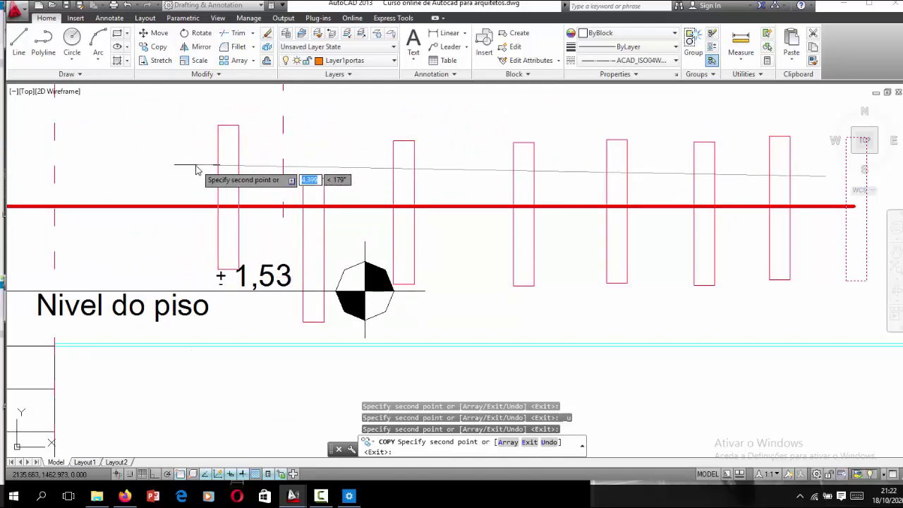
pyautogui.scroll(-3, 240, 138)
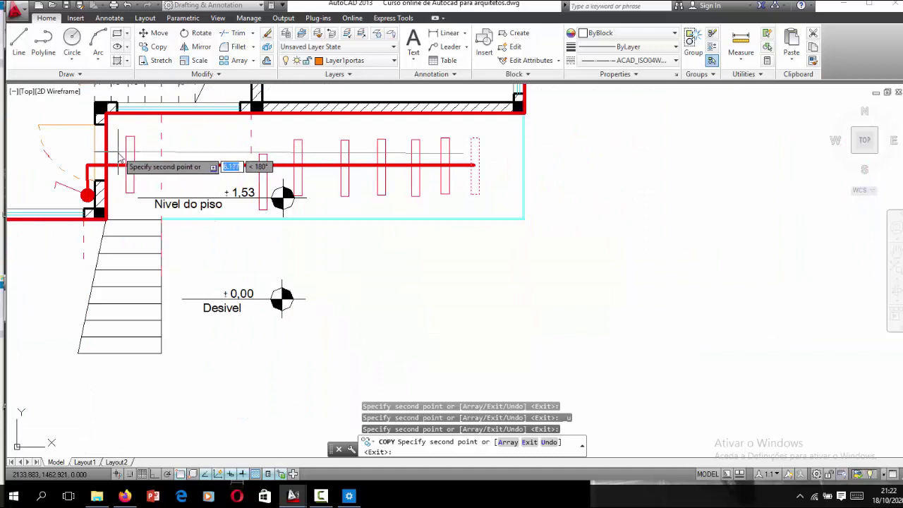
pyautogui.click(119, 156)
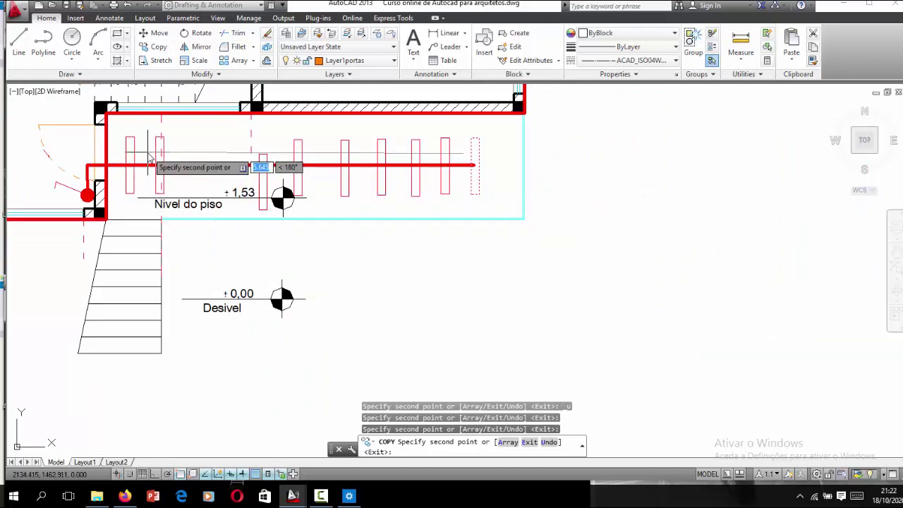
pyautogui.click(148, 158)
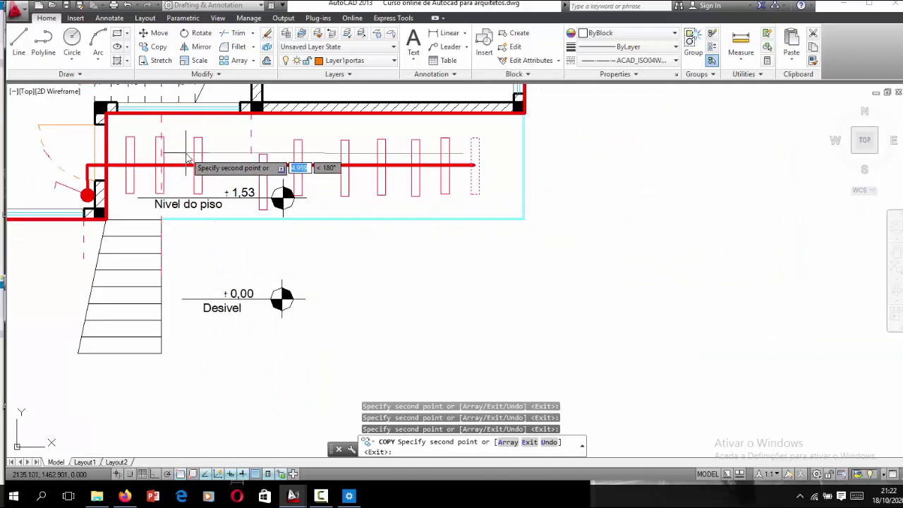
pyautogui.click(184, 156)
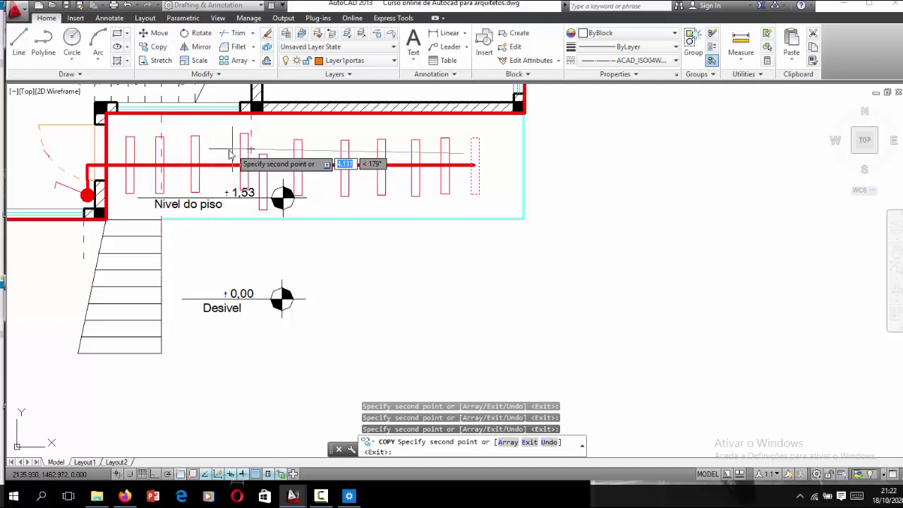
pyautogui.click(220, 155)
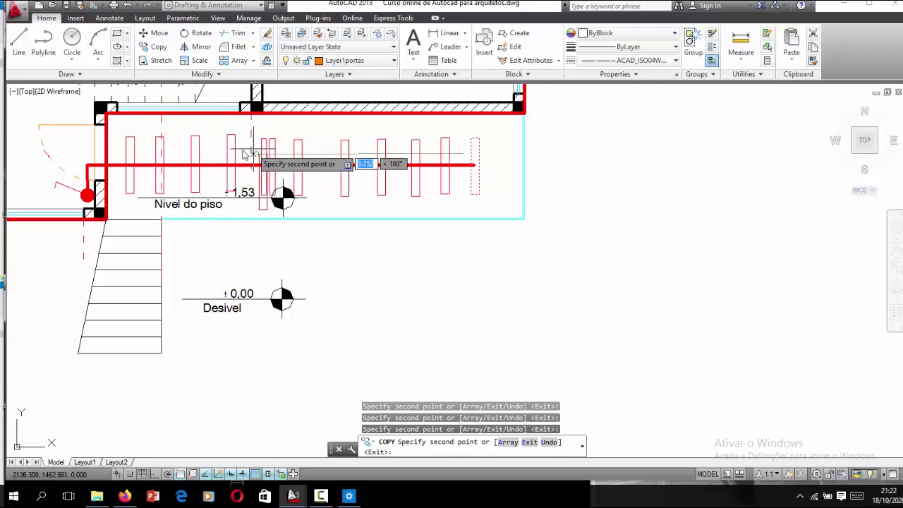
# Step: End copying and erase the first misplaced lamp rectangle
pyautogui.press('Escape')
pyautogui.scroll(-3, 350, 173)
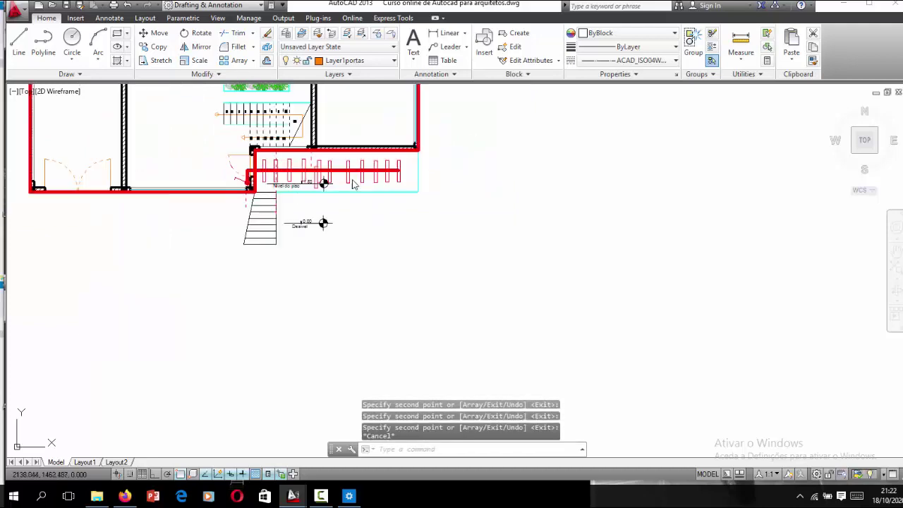
pyautogui.scroll(3, 298, 198)
pyautogui.scroll(2, 310, 191)
pyautogui.scroll(2, 341, 172)
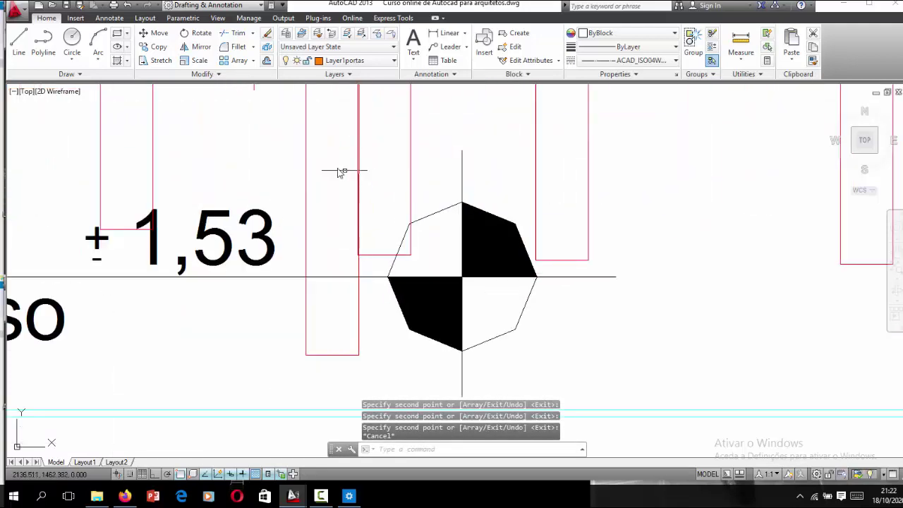
pyautogui.scroll(2, 345, 278)
pyautogui.click(390, 326)
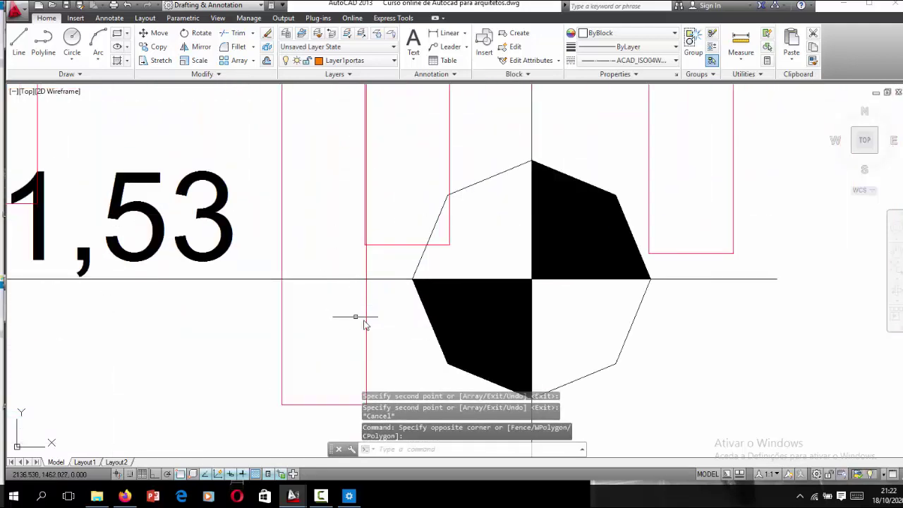
pyautogui.click(221, 420)
pyautogui.press('Delete')
# Step: Erase two more stray lamp rectangles from the row
pyautogui.scroll(-3, 266, 332)
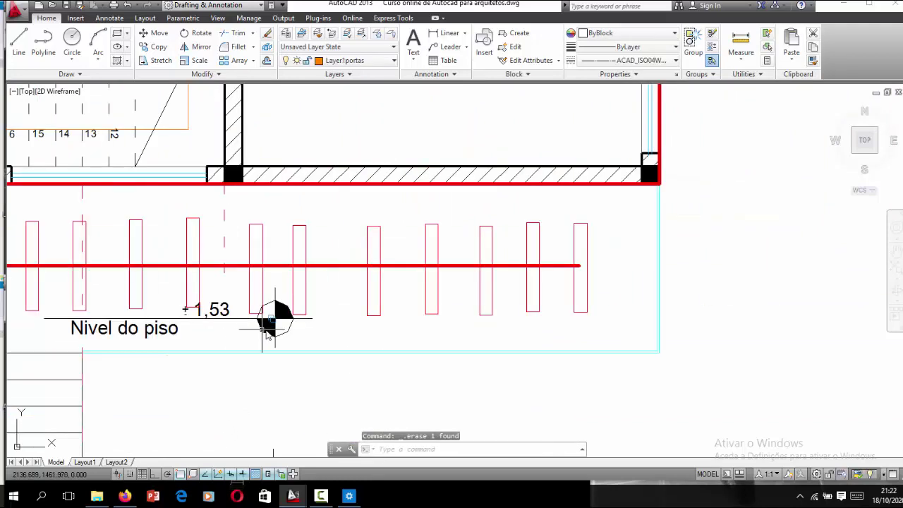
pyautogui.scroll(2, 307, 249)
pyautogui.click(324, 202)
pyautogui.click(276, 254)
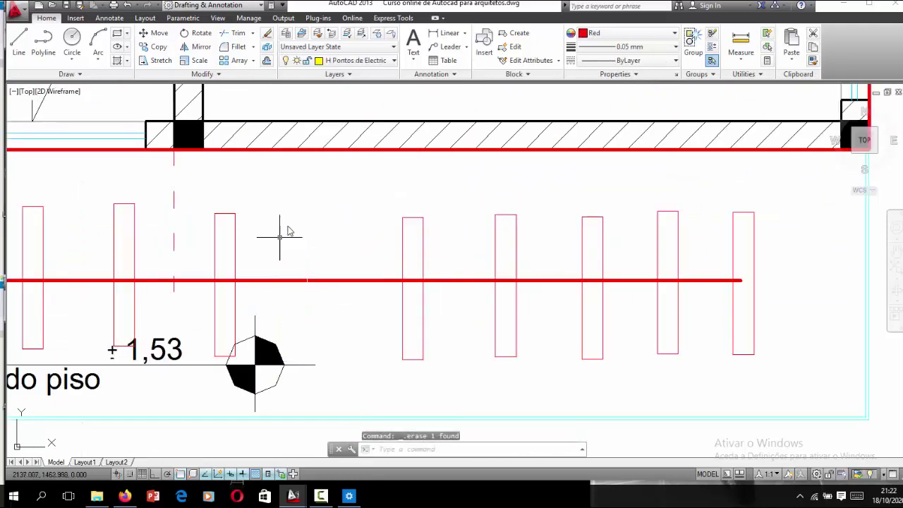
pyautogui.press('Delete')
pyautogui.scroll(-4, 386, 244)
pyautogui.scroll(2, 248, 228)
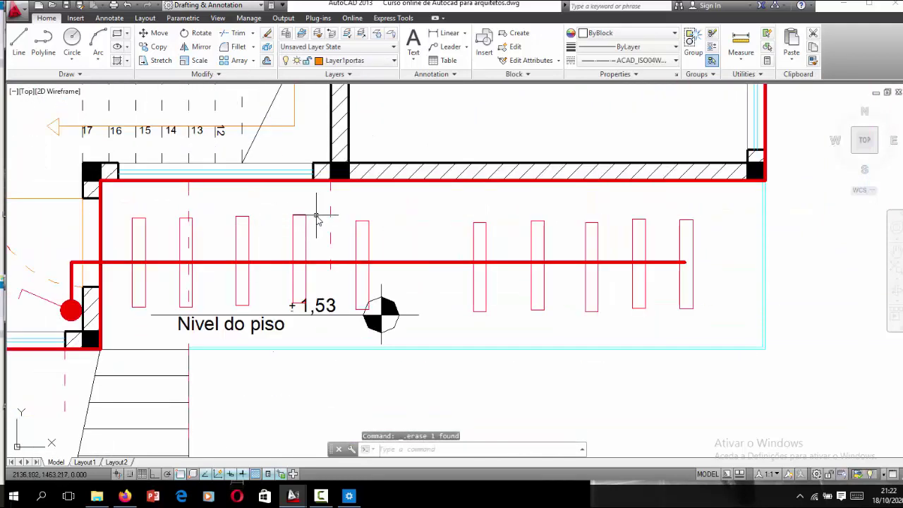
pyautogui.click(316, 213)
pyautogui.click(276, 255)
pyautogui.press('Delete')
# Step: Erase two further misplaced lamp rectangles from the middle of the red line
pyautogui.scroll(-4, 329, 224)
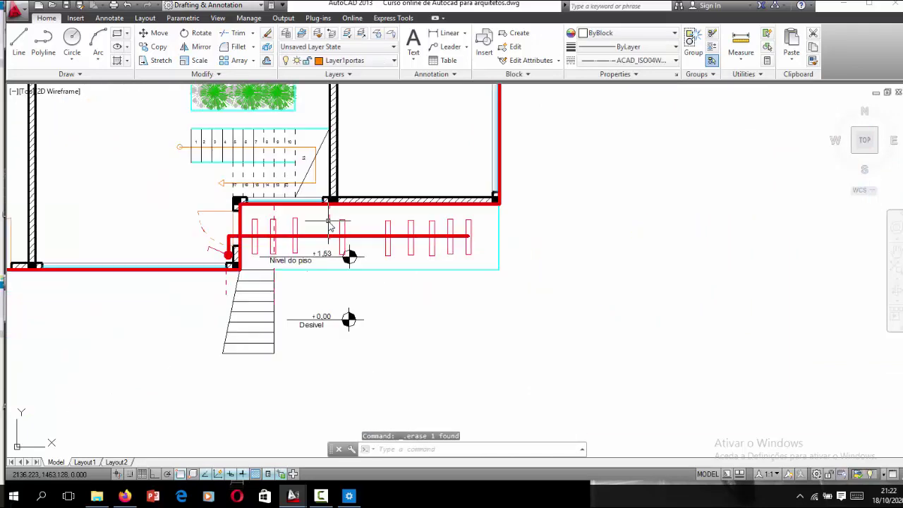
pyautogui.scroll(2, 352, 233)
pyautogui.scroll(2, 444, 224)
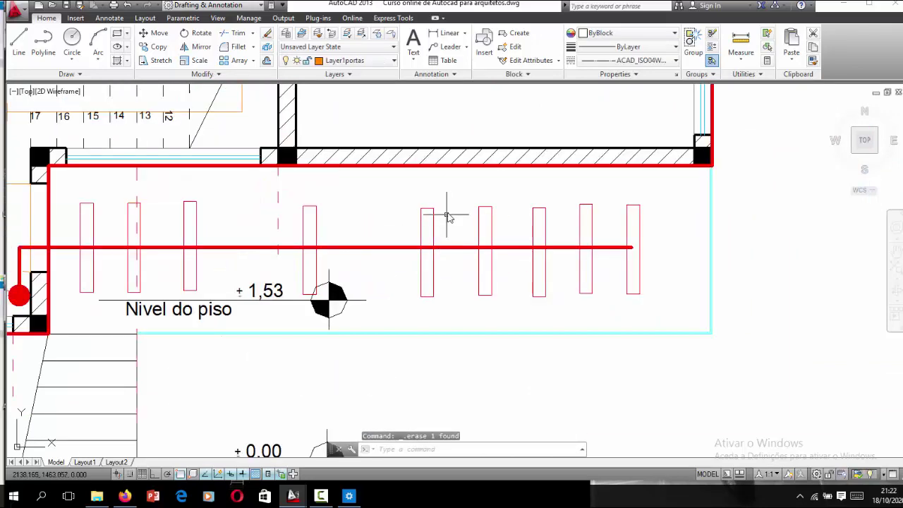
pyautogui.click(447, 215)
pyautogui.click(400, 246)
pyautogui.press('Delete')
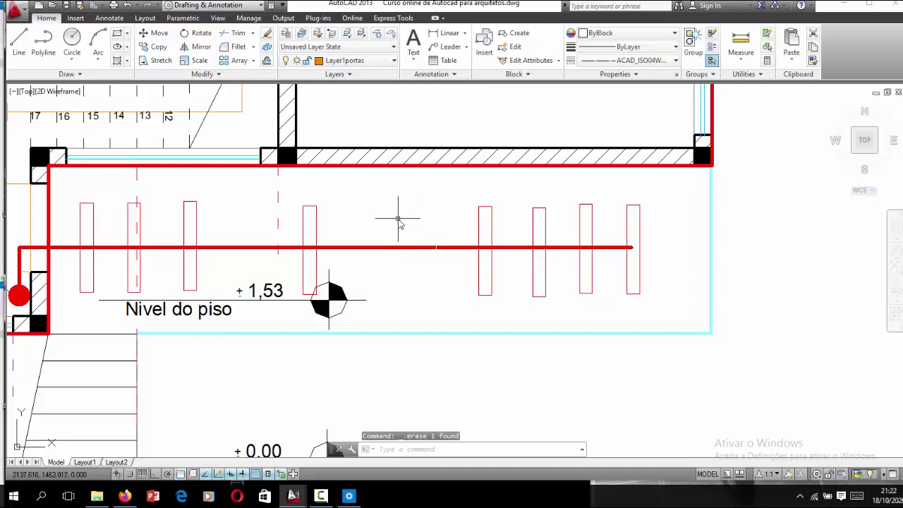
pyautogui.click(505, 217)
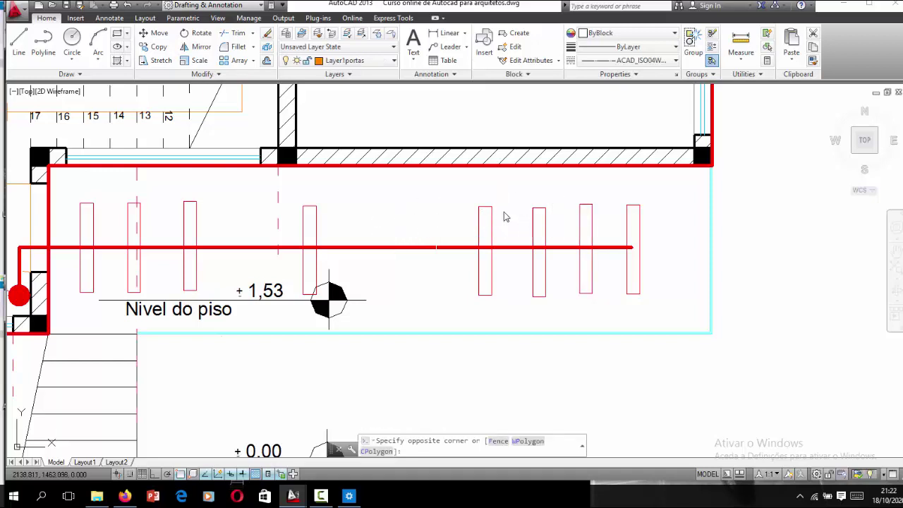
pyautogui.click(445, 240)
pyautogui.press('Delete')
# Step: Select the lamp rectangle beside the level marker
pyautogui.scroll(-3, 478, 240)
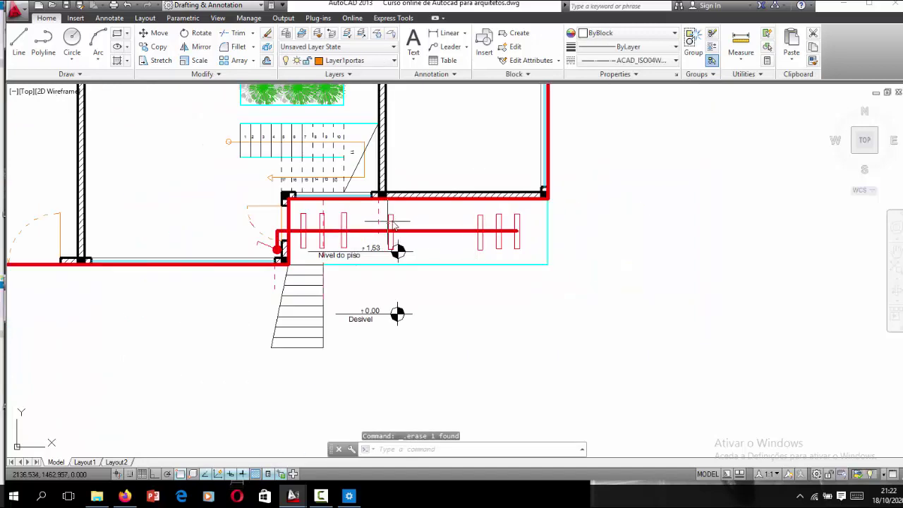
pyautogui.scroll(2, 390, 221)
pyautogui.scroll(2, 390, 221)
pyautogui.click(417, 202)
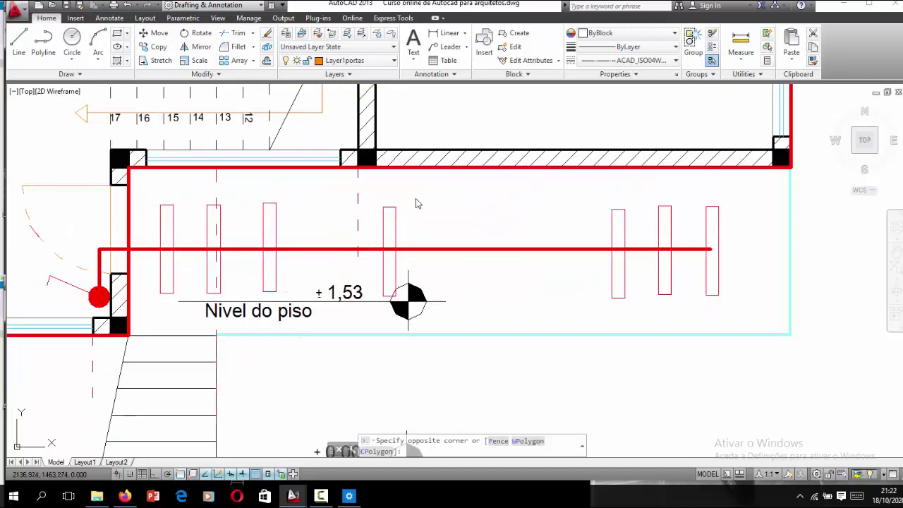
pyautogui.click(366, 233)
# Step: Abandon moving the level-marker lamp and reselect a lamp rectangle instead
pyautogui.press('Return')
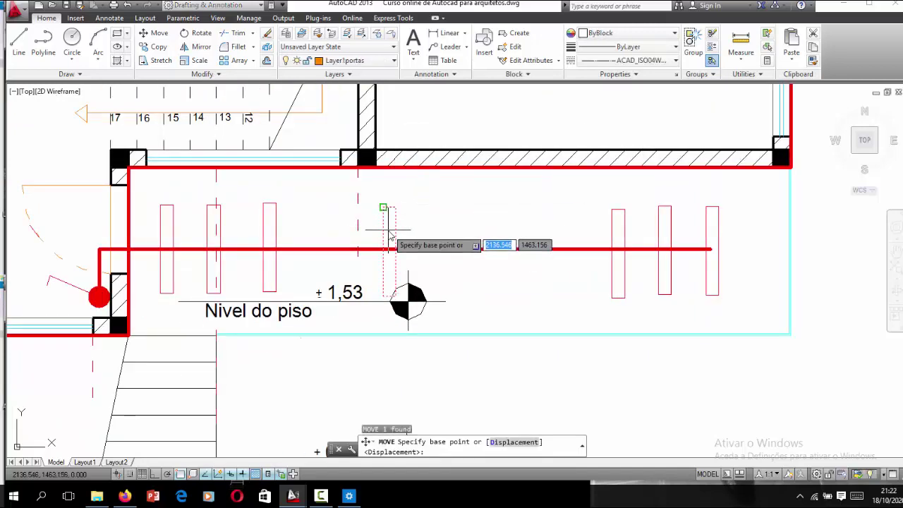
pyautogui.click(383, 209)
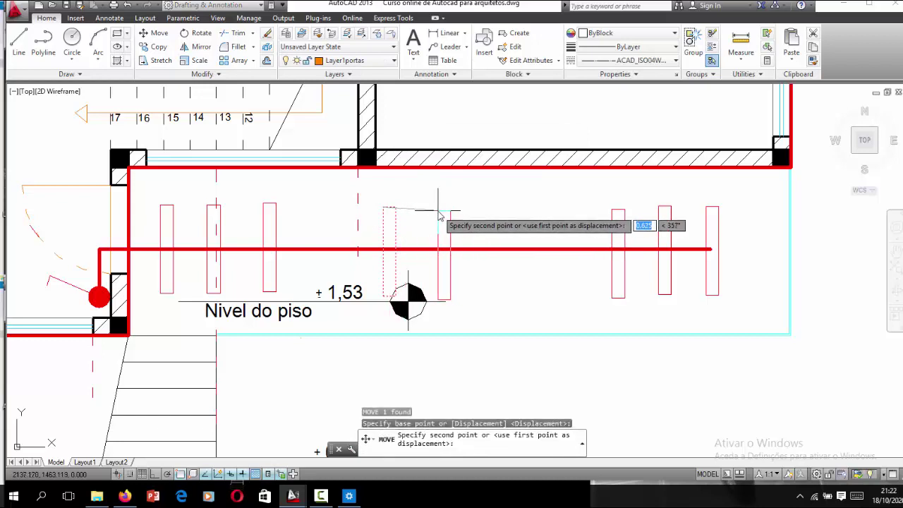
pyautogui.press('Escape')
pyautogui.click(485, 194)
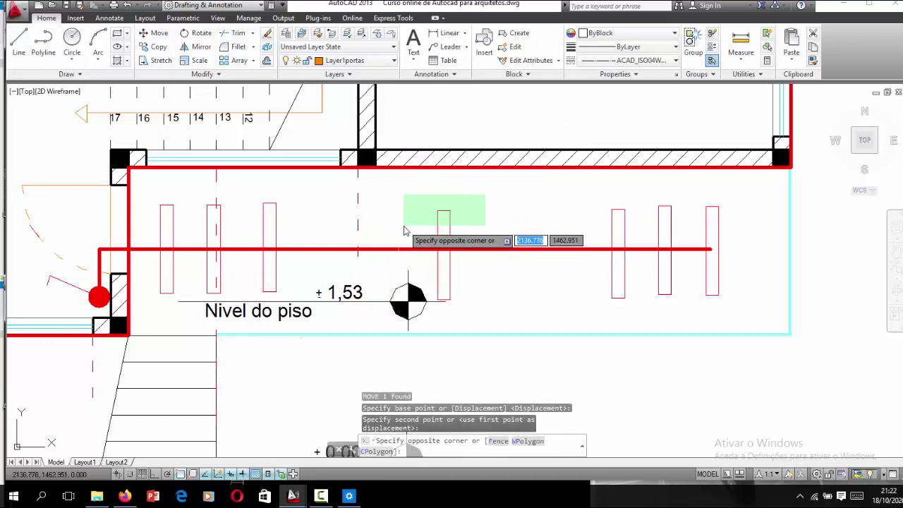
pyautogui.click(404, 227)
# Step: Copy the selected lamp rectangle to three more positions along the red line
pyautogui.scroll(-3, 353, 185)
pyautogui.scroll(3, 376, 203)
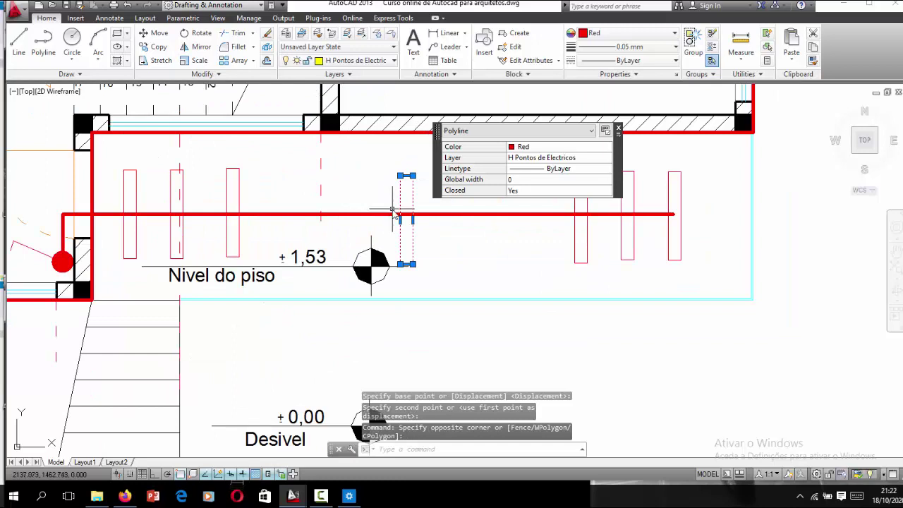
pyautogui.write('o')
pyautogui.press('Return')
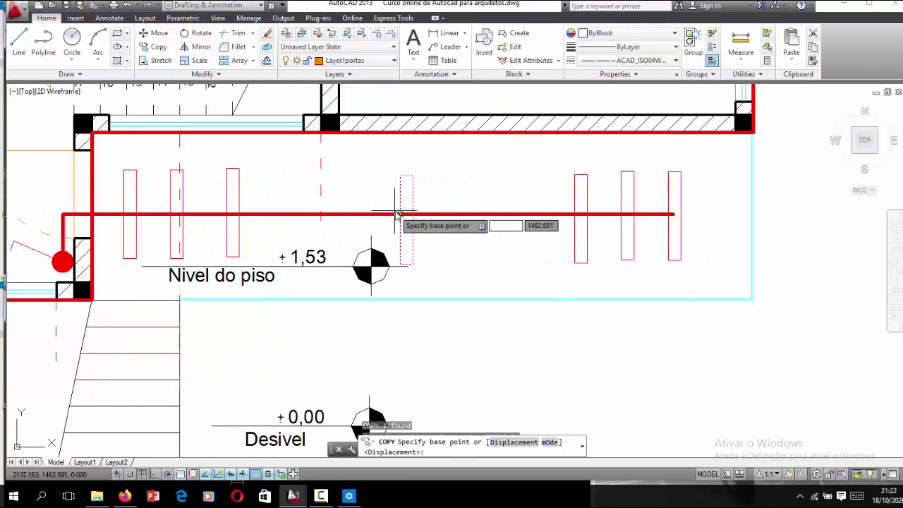
pyautogui.click(401, 215)
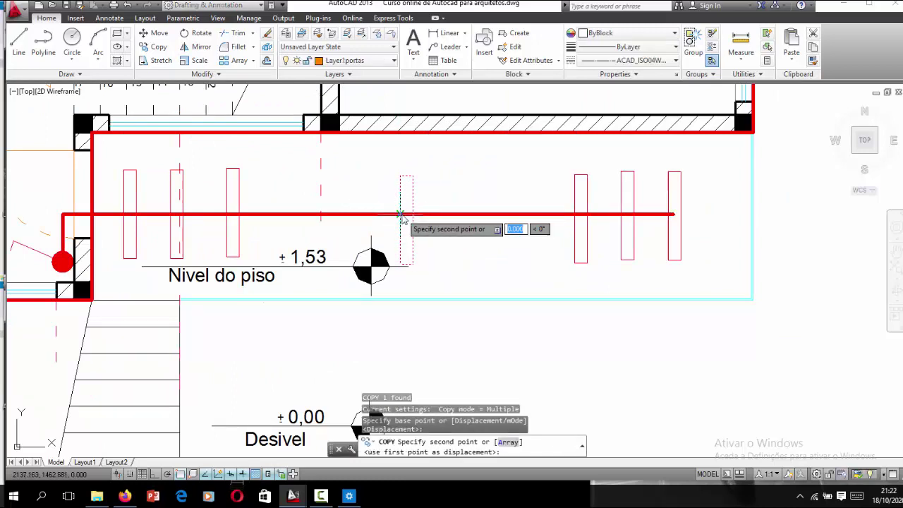
pyautogui.click(466, 215)
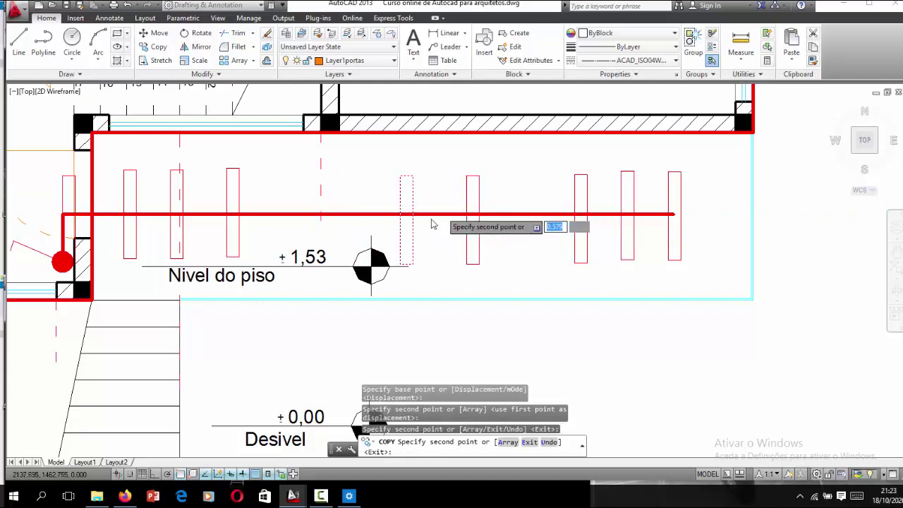
pyautogui.scroll(-4, 429, 221)
pyautogui.scroll(2, 384, 224)
pyautogui.click(408, 223)
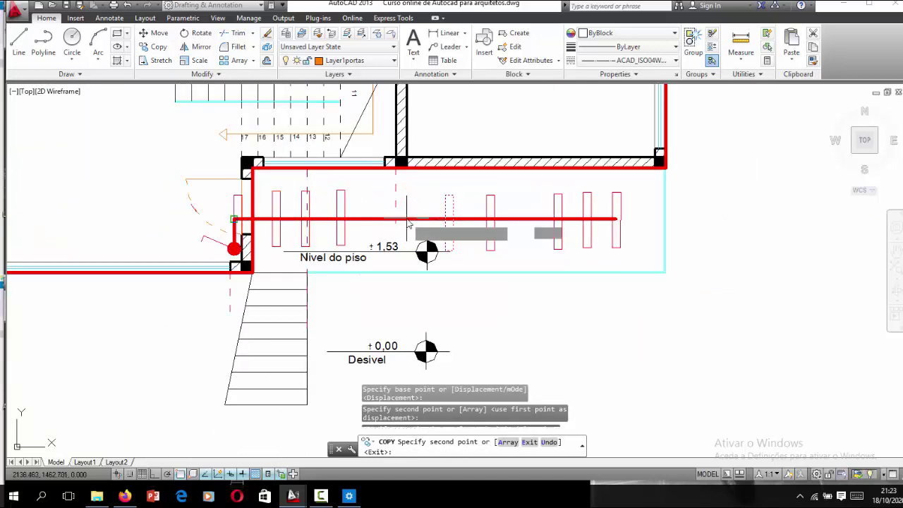
pyautogui.click(413, 230)
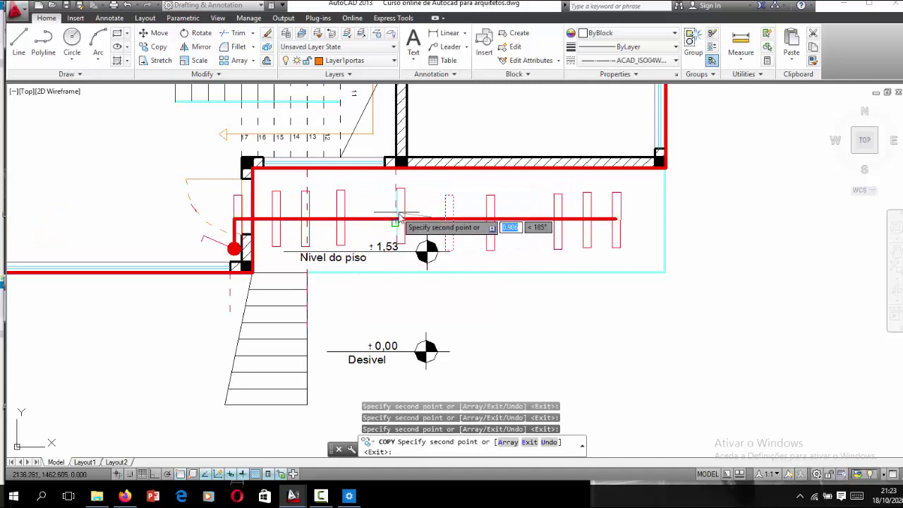
pyautogui.scroll(4, 403, 220)
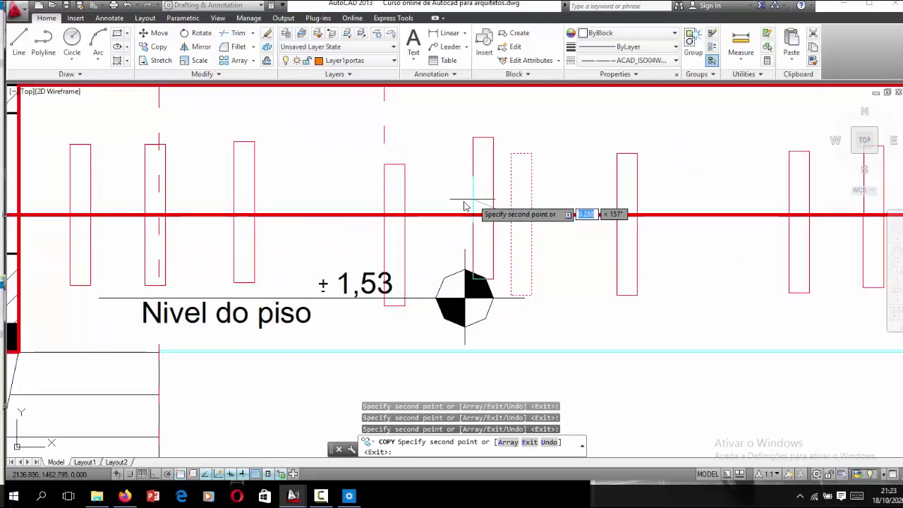
pyautogui.scroll(4, 408, 220)
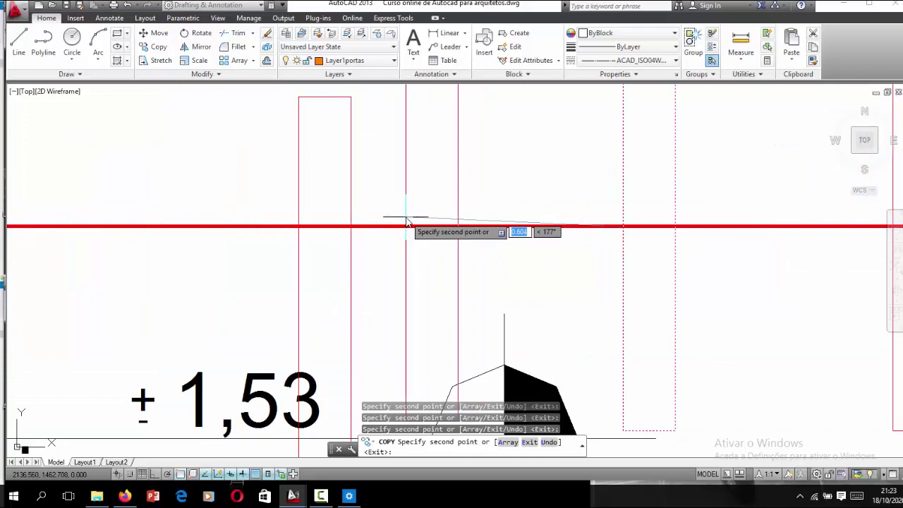
pyautogui.press('Escape')
# Step: Move the low-sitting lamp rectangle up into line with the row
pyautogui.scroll(-4, 388, 208)
pyautogui.click(382, 159)
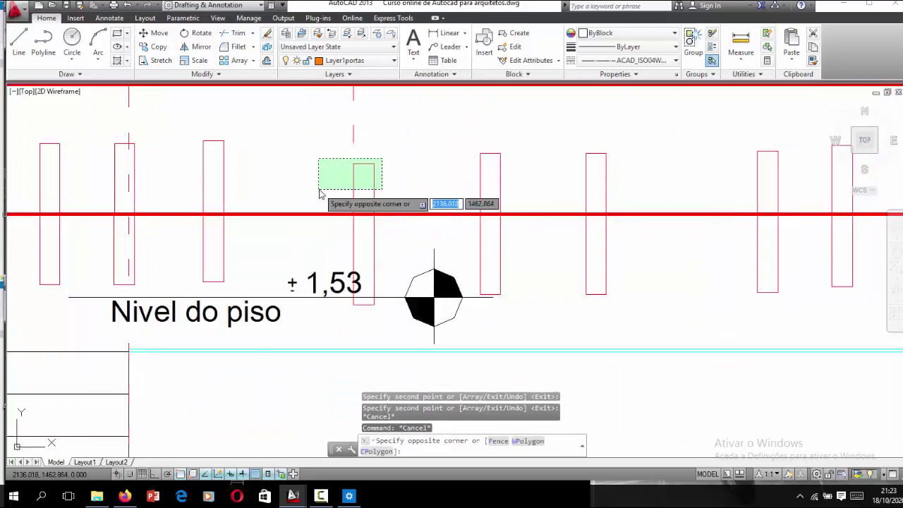
pyautogui.click(343, 192)
pyautogui.write('m')
pyautogui.press('Return')
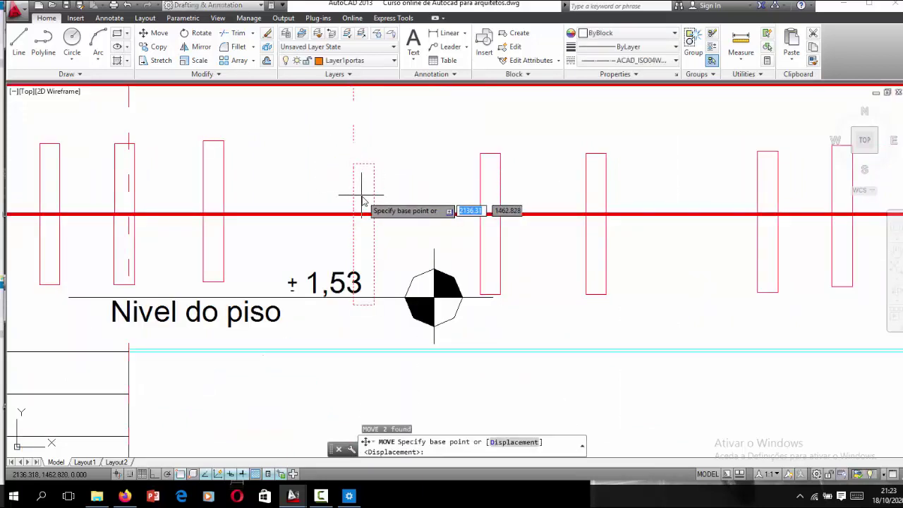
pyautogui.click(362, 196)
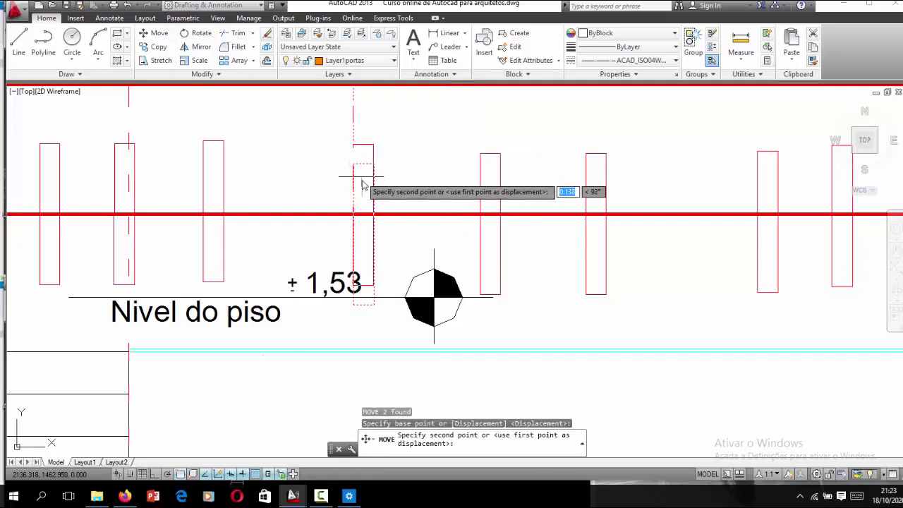
pyautogui.scroll(-5, 233, 184)
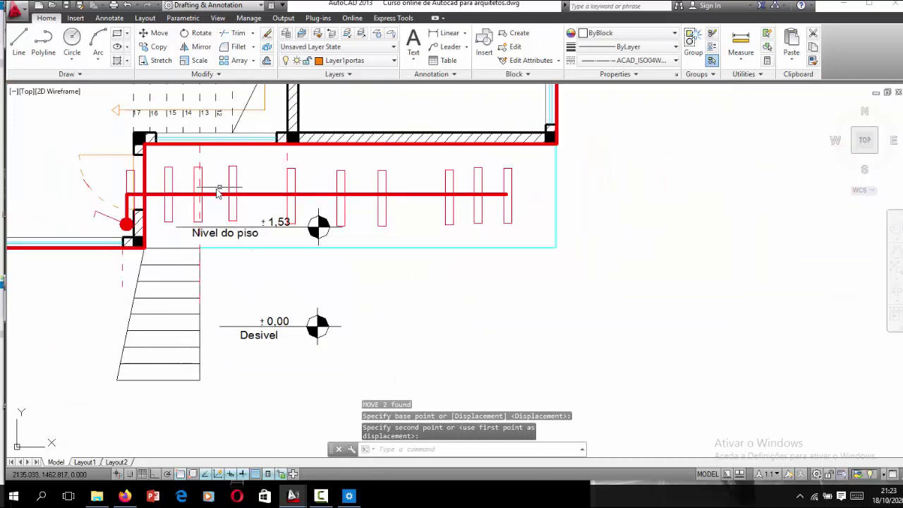
pyautogui.scroll(-4, 162, 197)
pyautogui.scroll(2, 176, 201)
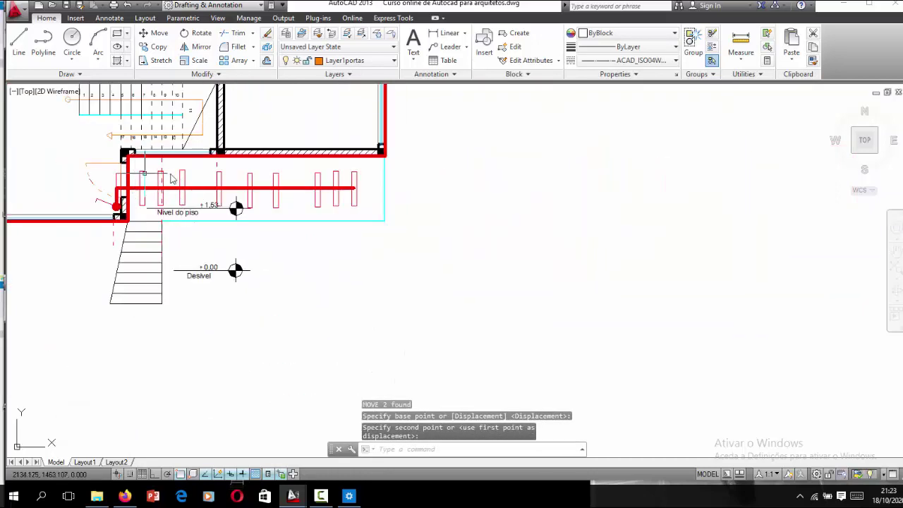
pyautogui.scroll(-2, 510, 236)
pyautogui.scroll(2, 369, 217)
pyautogui.scroll(-4, 455, 254)
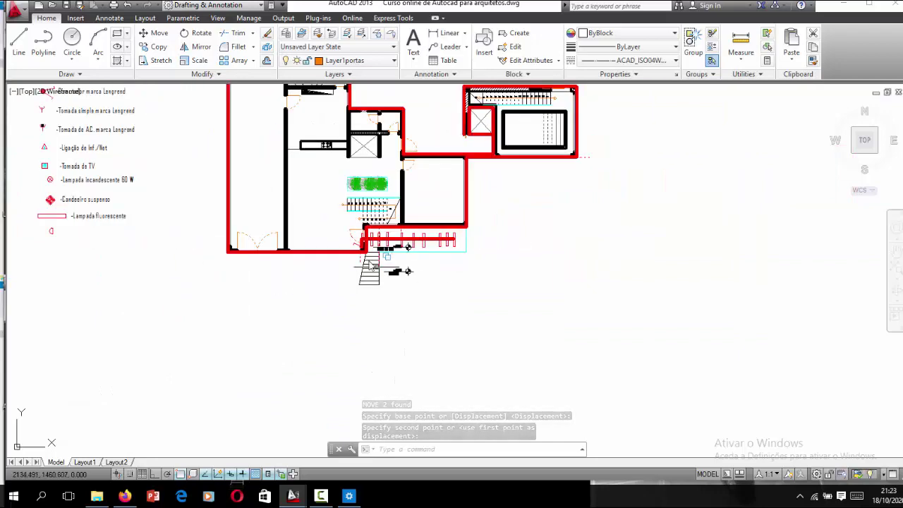
pyautogui.scroll(5, 368, 264)
pyautogui.scroll(5, 460, 252)
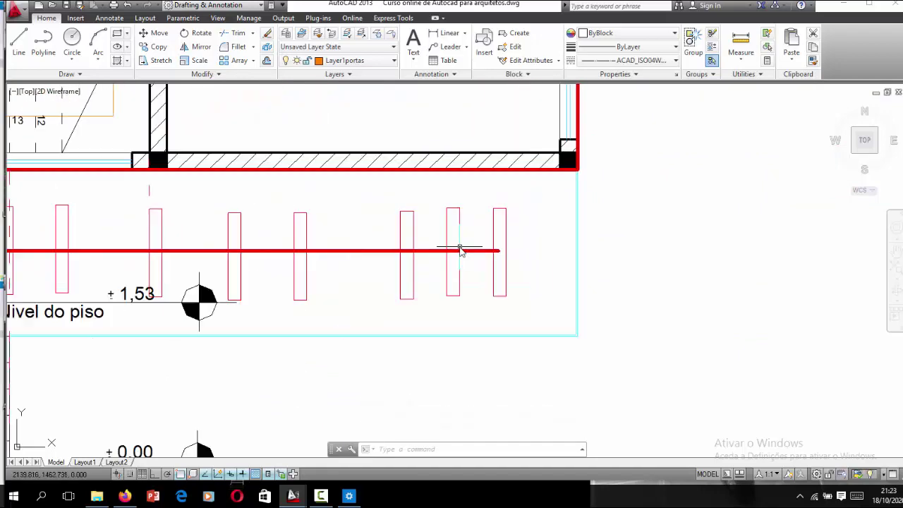
pyautogui.scroll(4, 460, 252)
pyautogui.write('tr')
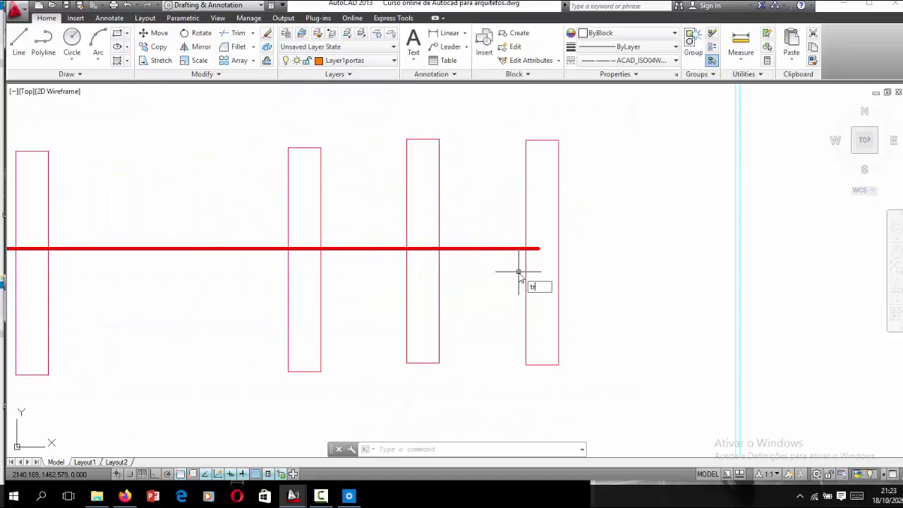
# Step: Trim the red line's overhang past the last lamp, leaving it 6.871 long
pyautogui.press('Return')
pyautogui.press('Return')
pyautogui.click(534, 249)
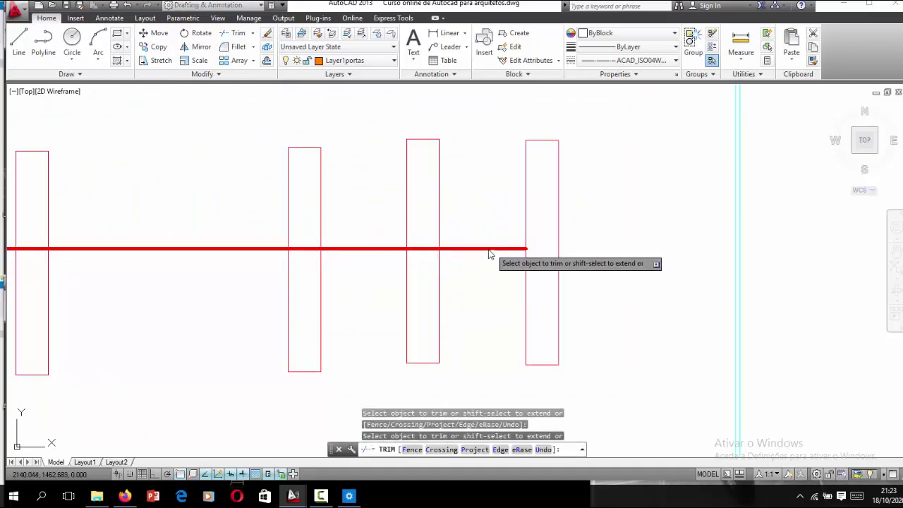
pyautogui.scroll(-4, 459, 264)
pyautogui.scroll(-3, 508, 282)
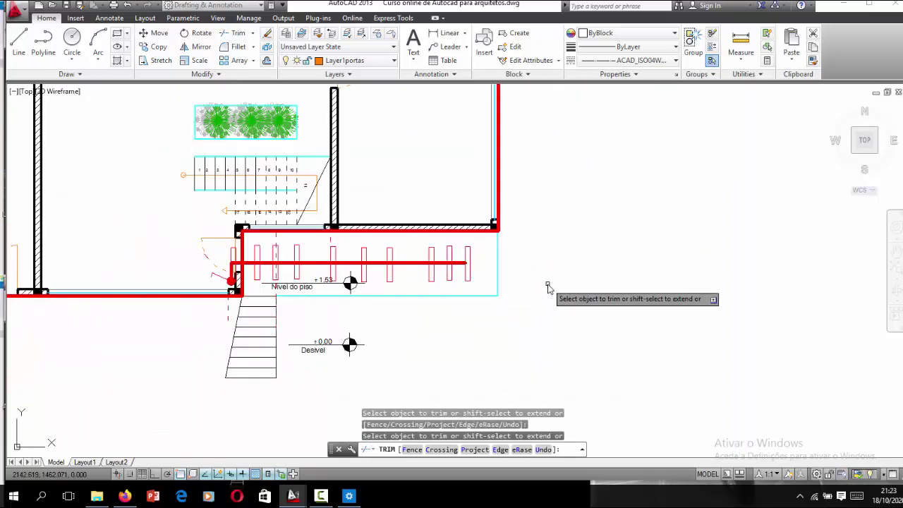
pyautogui.press('Escape')
pyautogui.scroll(-5, 508, 278)
pyautogui.scroll(2, 462, 275)
pyautogui.scroll(3, 441, 261)
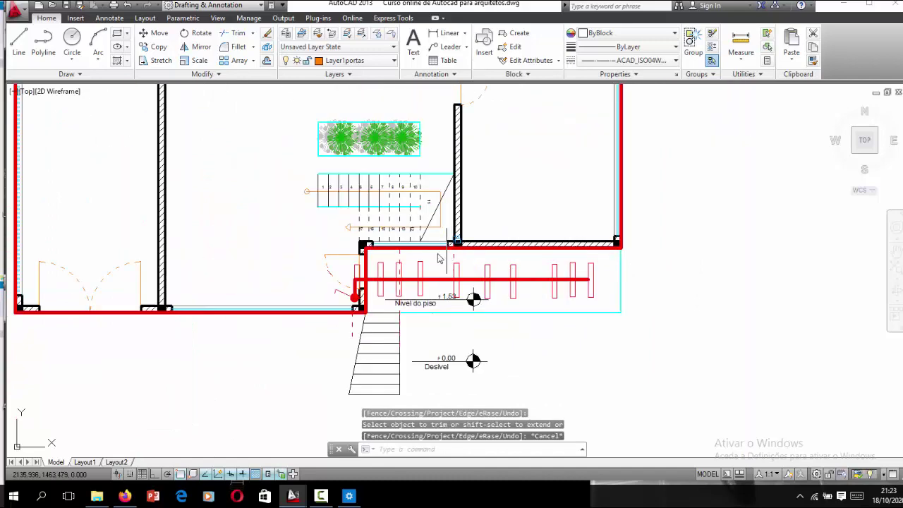
pyautogui.scroll(-2, 490, 317)
pyautogui.scroll(-2, 489, 316)
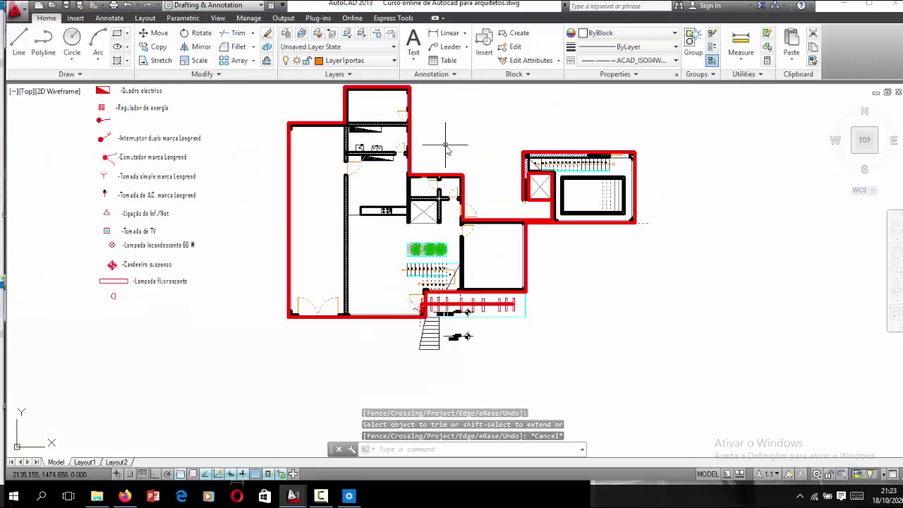
pyautogui.scroll(3, 448, 282)
pyautogui.scroll(2, 479, 332)
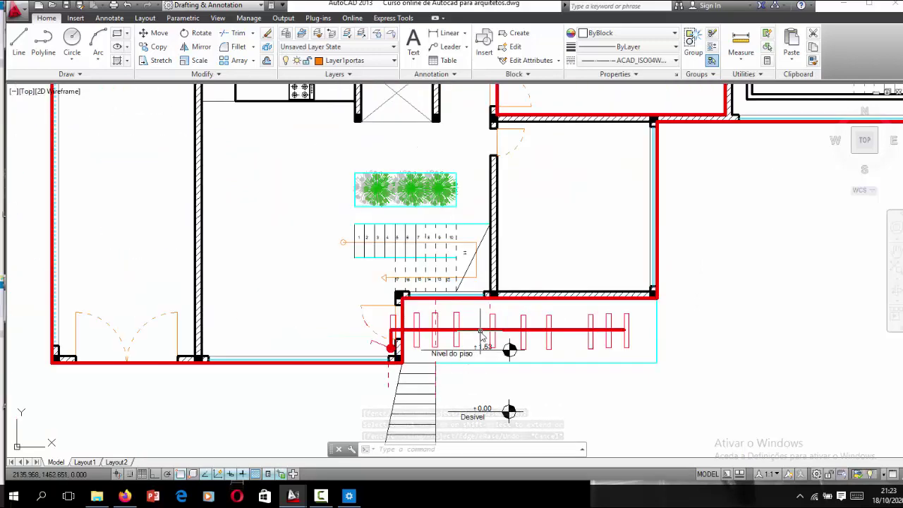
pyautogui.scroll(2, 480, 331)
pyautogui.scroll(-3, 466, 342)
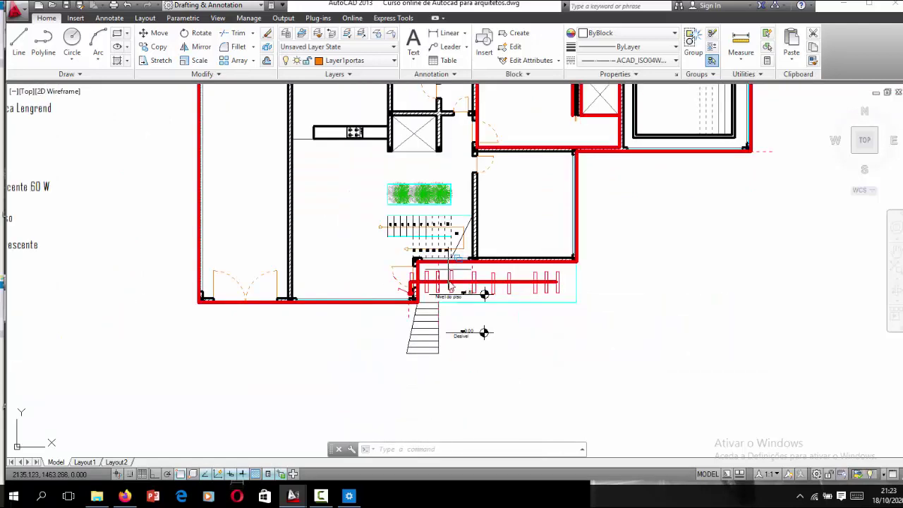
pyautogui.scroll(-2, 474, 335)
pyautogui.scroll(3, 473, 340)
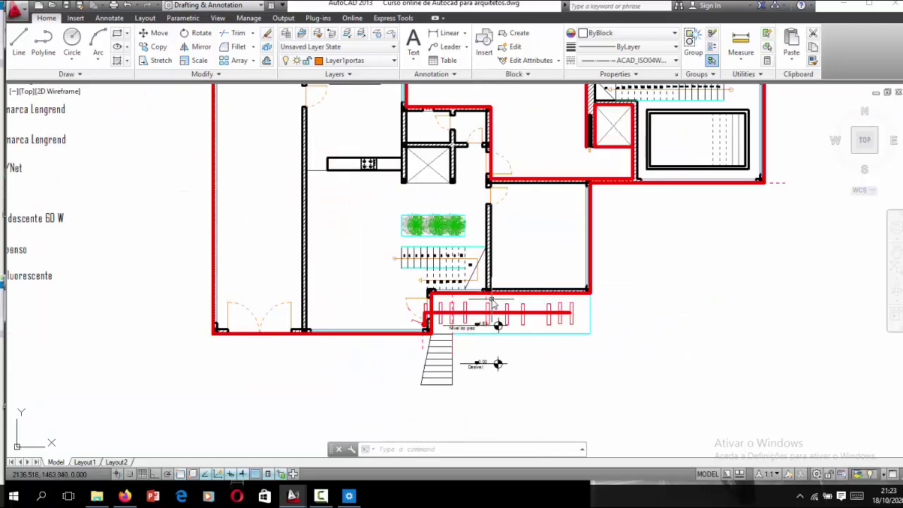
pyautogui.scroll(1, 451, 324)
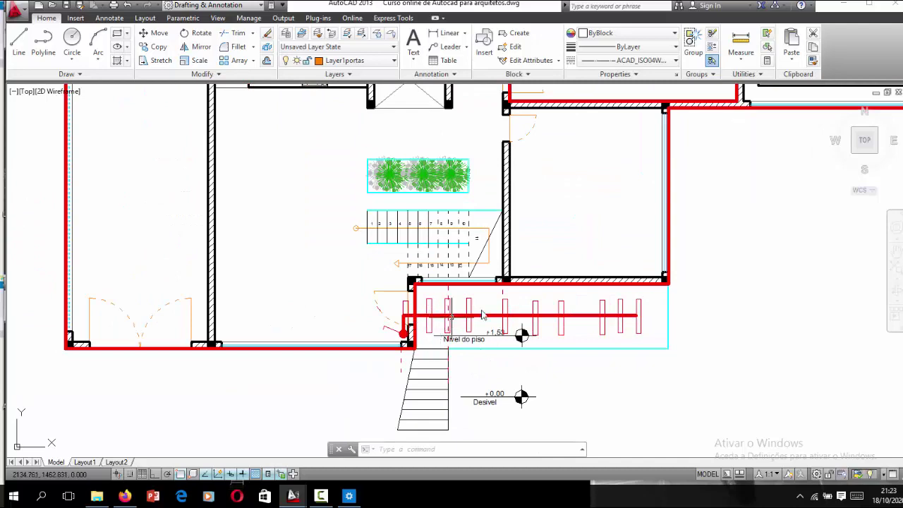
pyautogui.scroll(2, 444, 330)
# Step: Give the red horizontal line, vertical line and circle a 0.30 mm lineweight
pyautogui.click(577, 284)
pyautogui.click(537, 303)
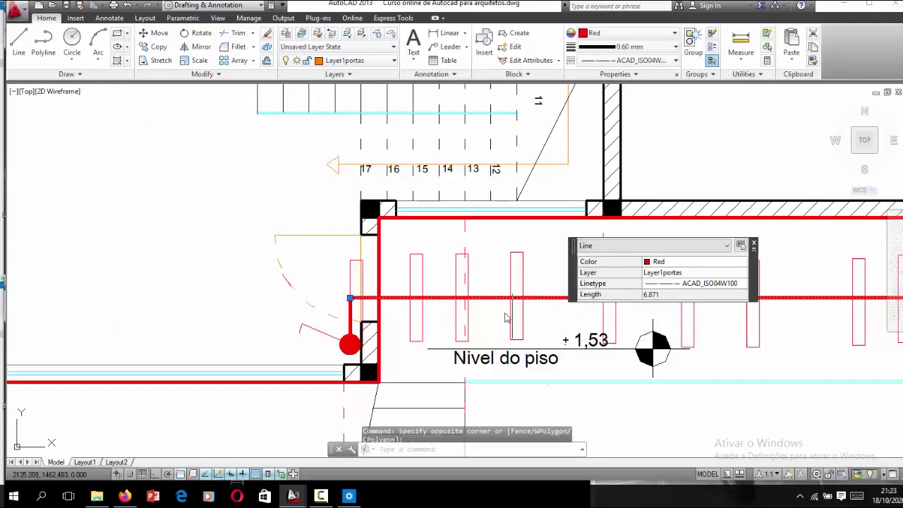
pyautogui.scroll(2, 352, 310)
pyautogui.click(354, 315)
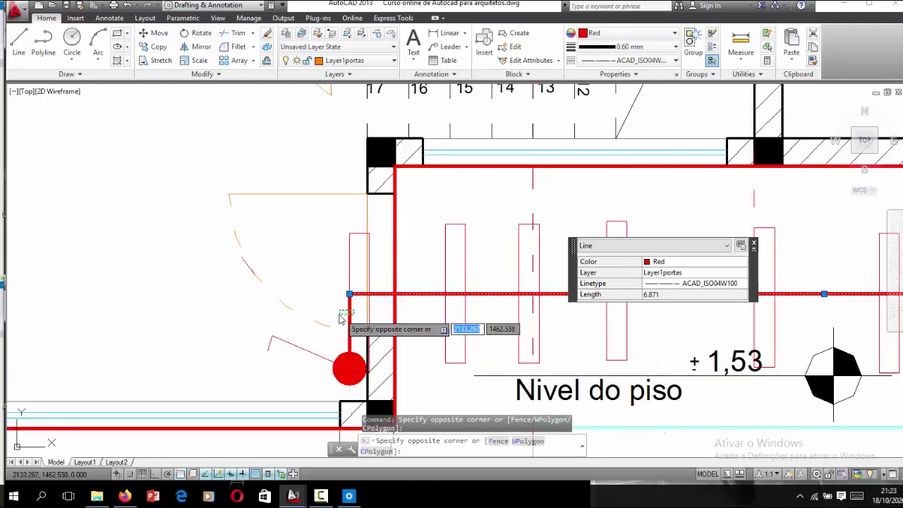
pyautogui.click(342, 303)
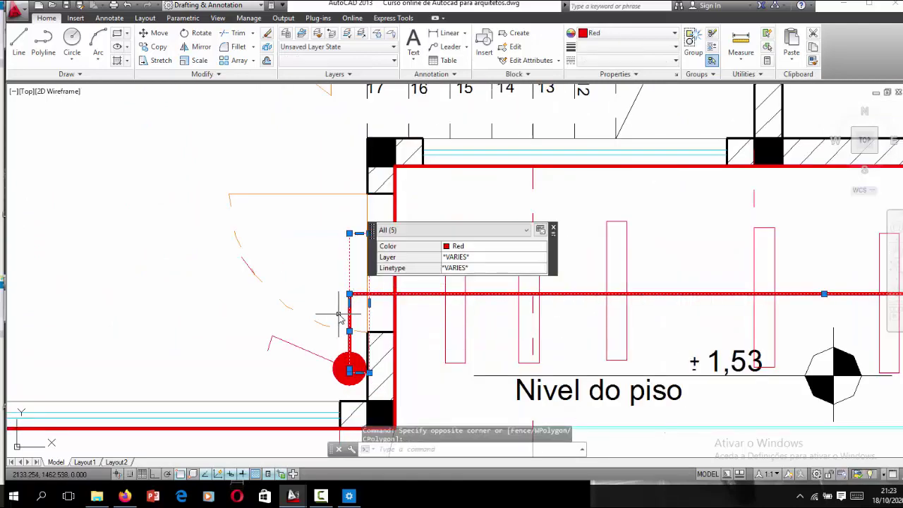
pyautogui.click(617, 47)
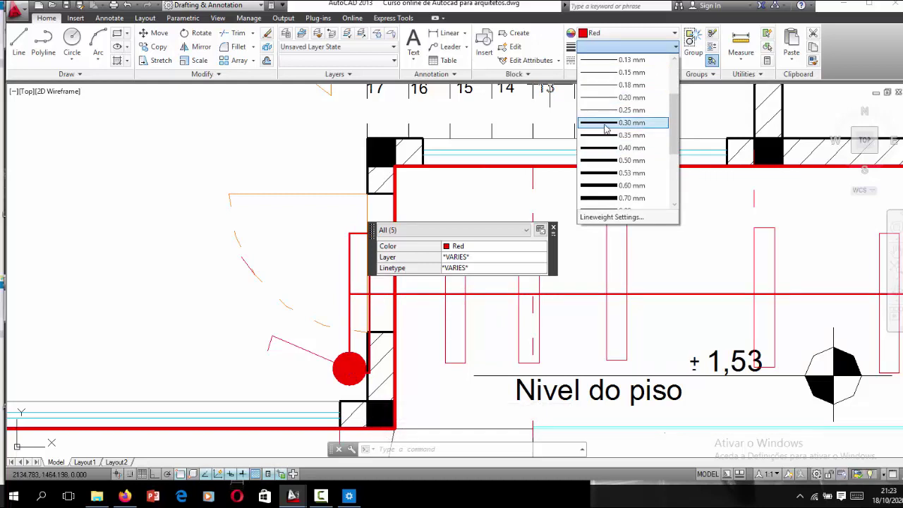
pyautogui.click(605, 124)
pyautogui.press('Escape')
# Step: Delete the lamp rectangle at the wall end of the row
pyautogui.scroll(2, 356, 258)
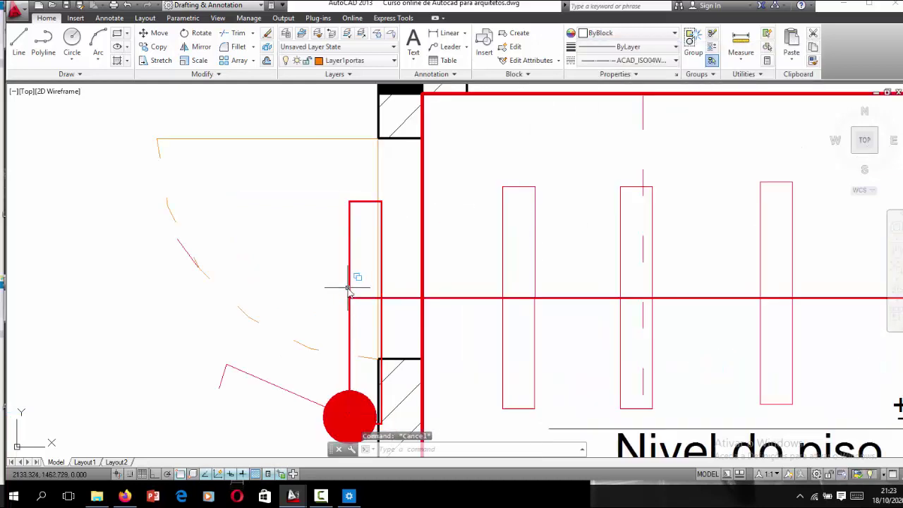
pyautogui.click(357, 256)
pyautogui.click(335, 256)
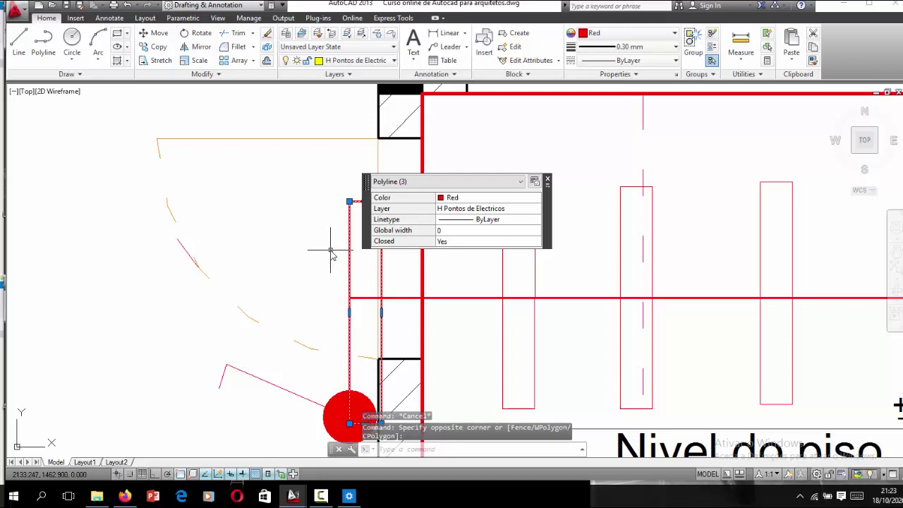
pyautogui.press('Delete')
pyautogui.scroll(-2, 317, 221)
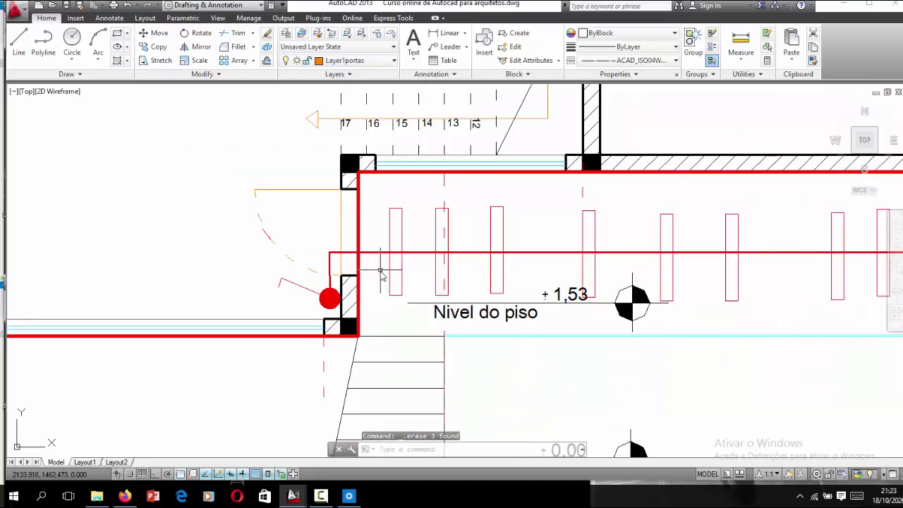
pyautogui.scroll(-2, 373, 268)
pyautogui.scroll(-1, 494, 296)
pyautogui.scroll(-3, 529, 329)
# Step: Save the floor plan drawing with QSAVE from the Quick Access Toolbar
pyautogui.scroll(3, 557, 254)
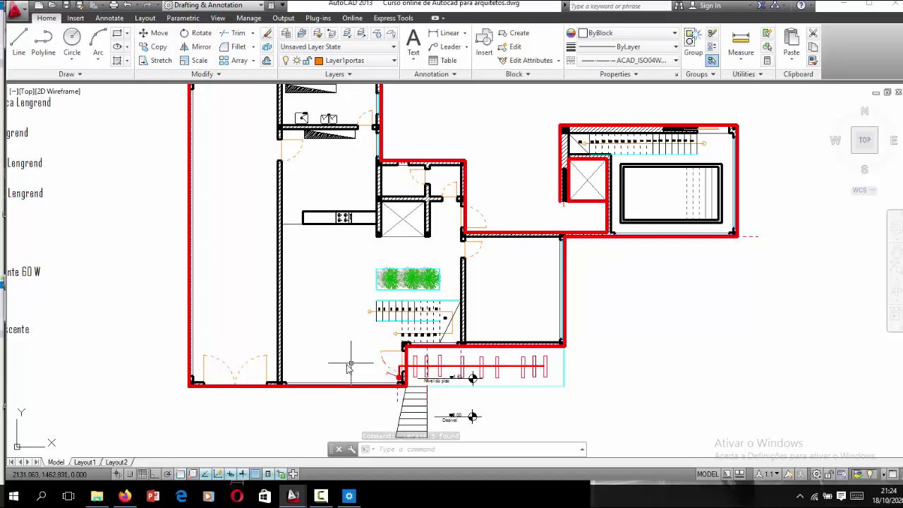
pyautogui.click(66, 6)
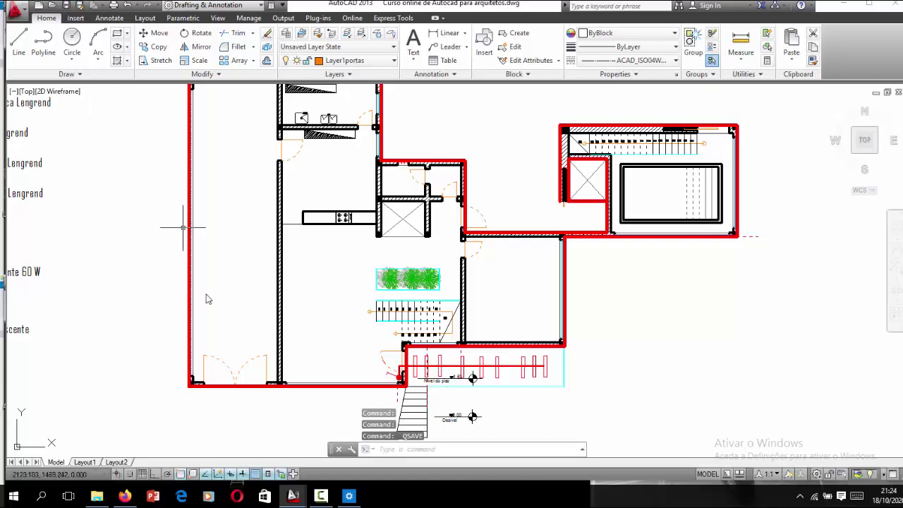
pyautogui.click(323, 497)
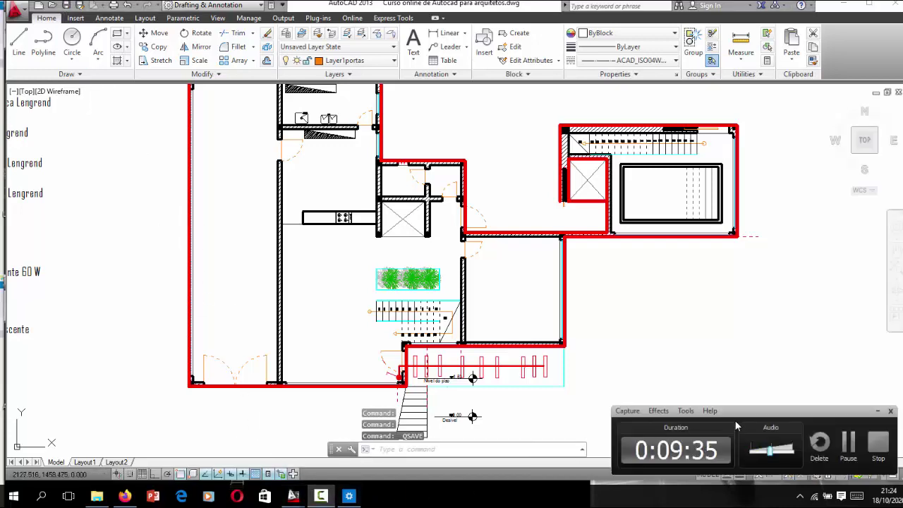